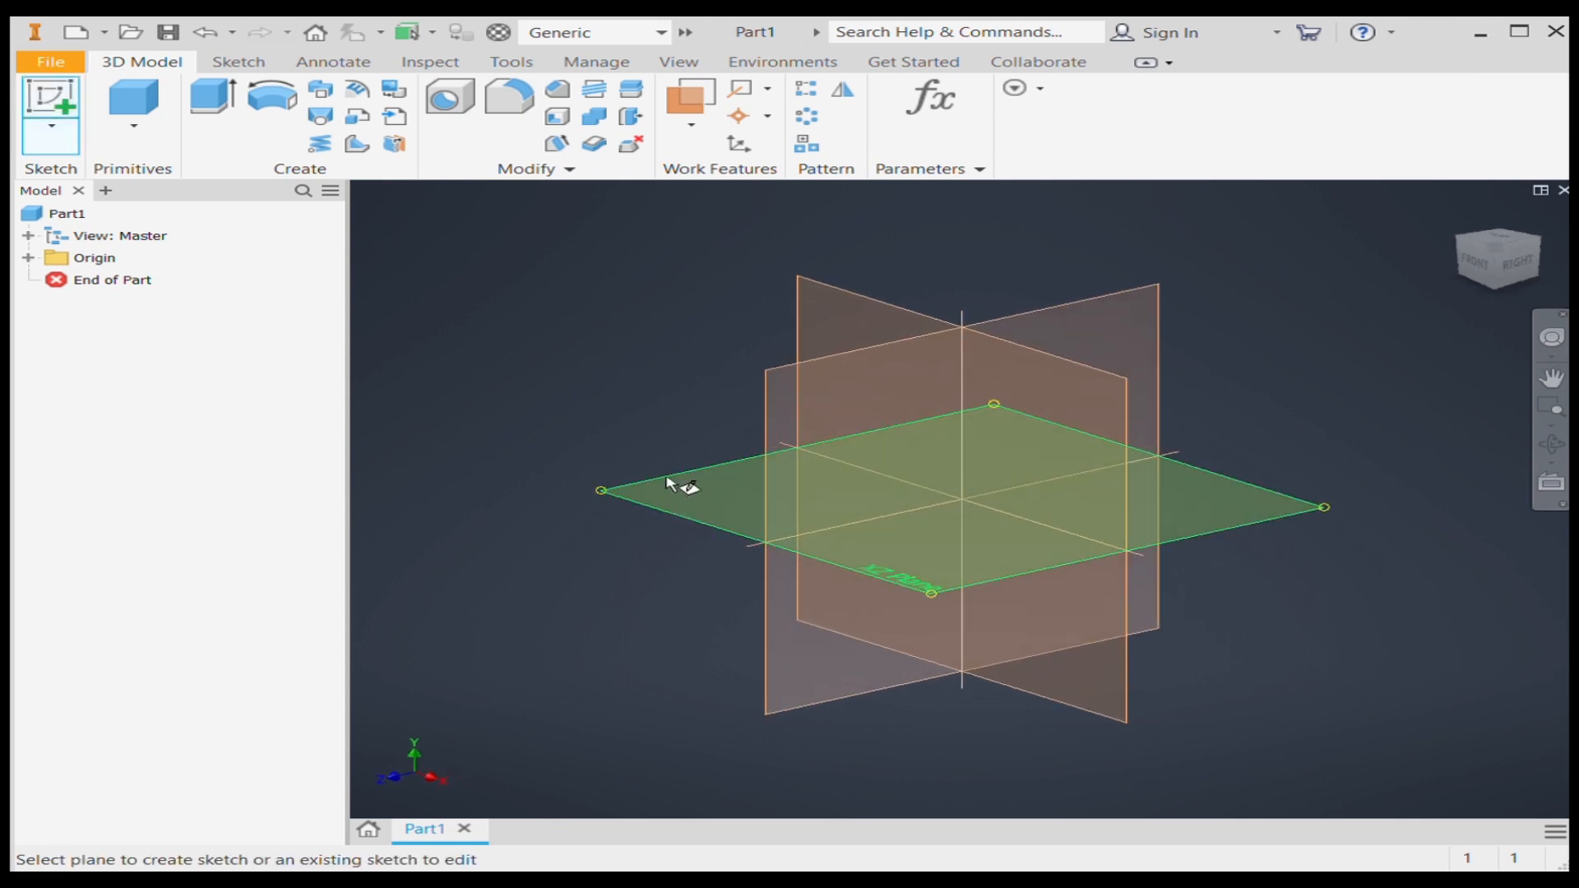
- Start a sketch on the XZ plane and draw a 26 mm diameter circle centred on the origin
left_click(668, 484)
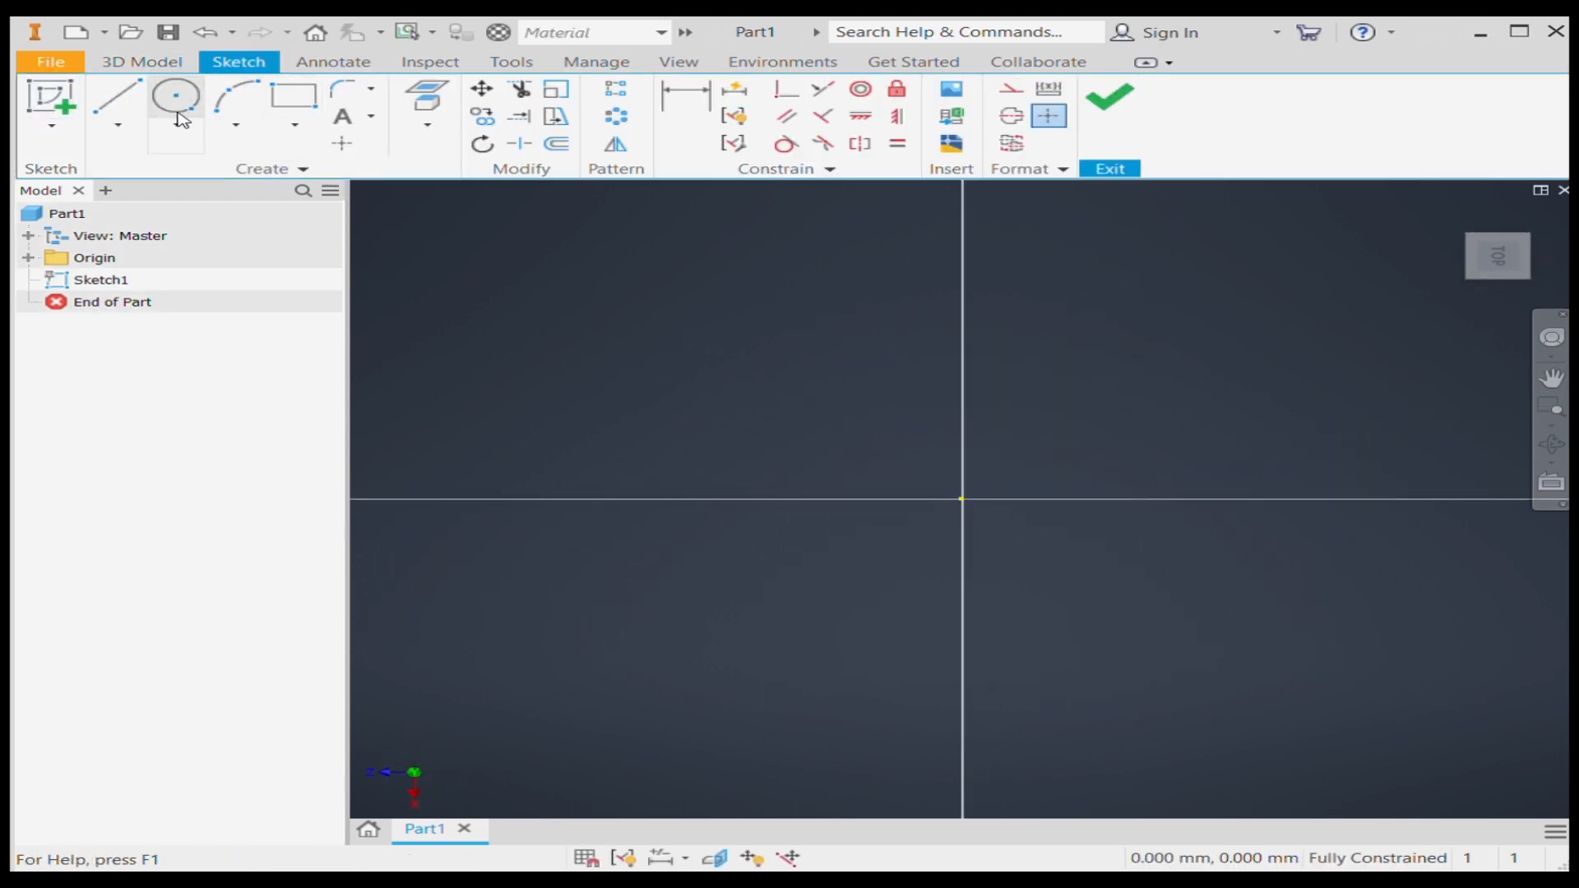
left_click(178, 101)
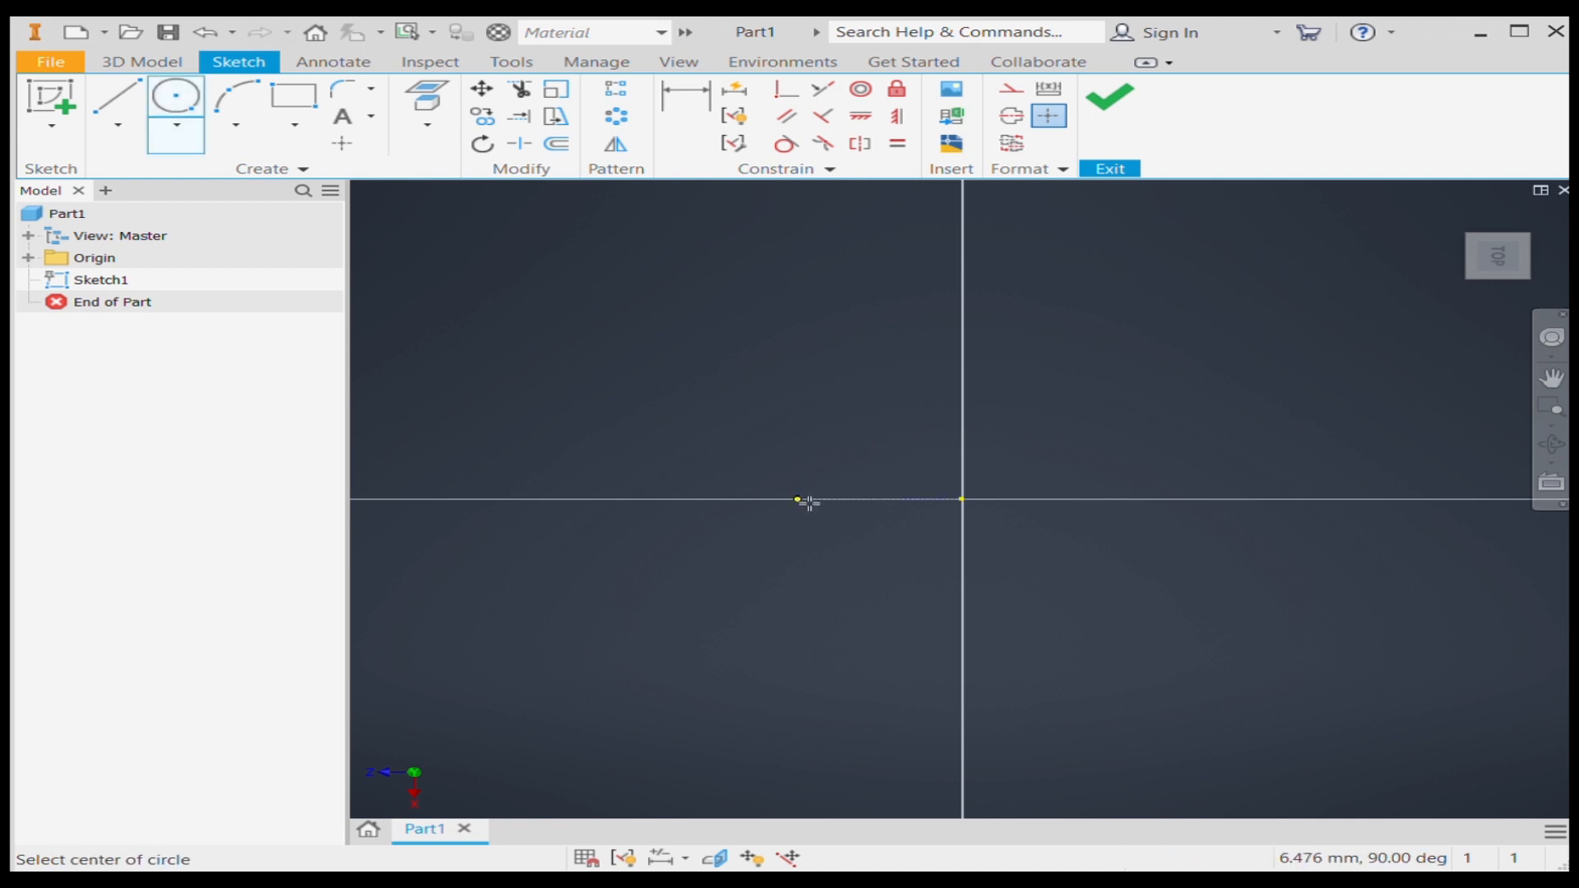
left_click(962, 499)
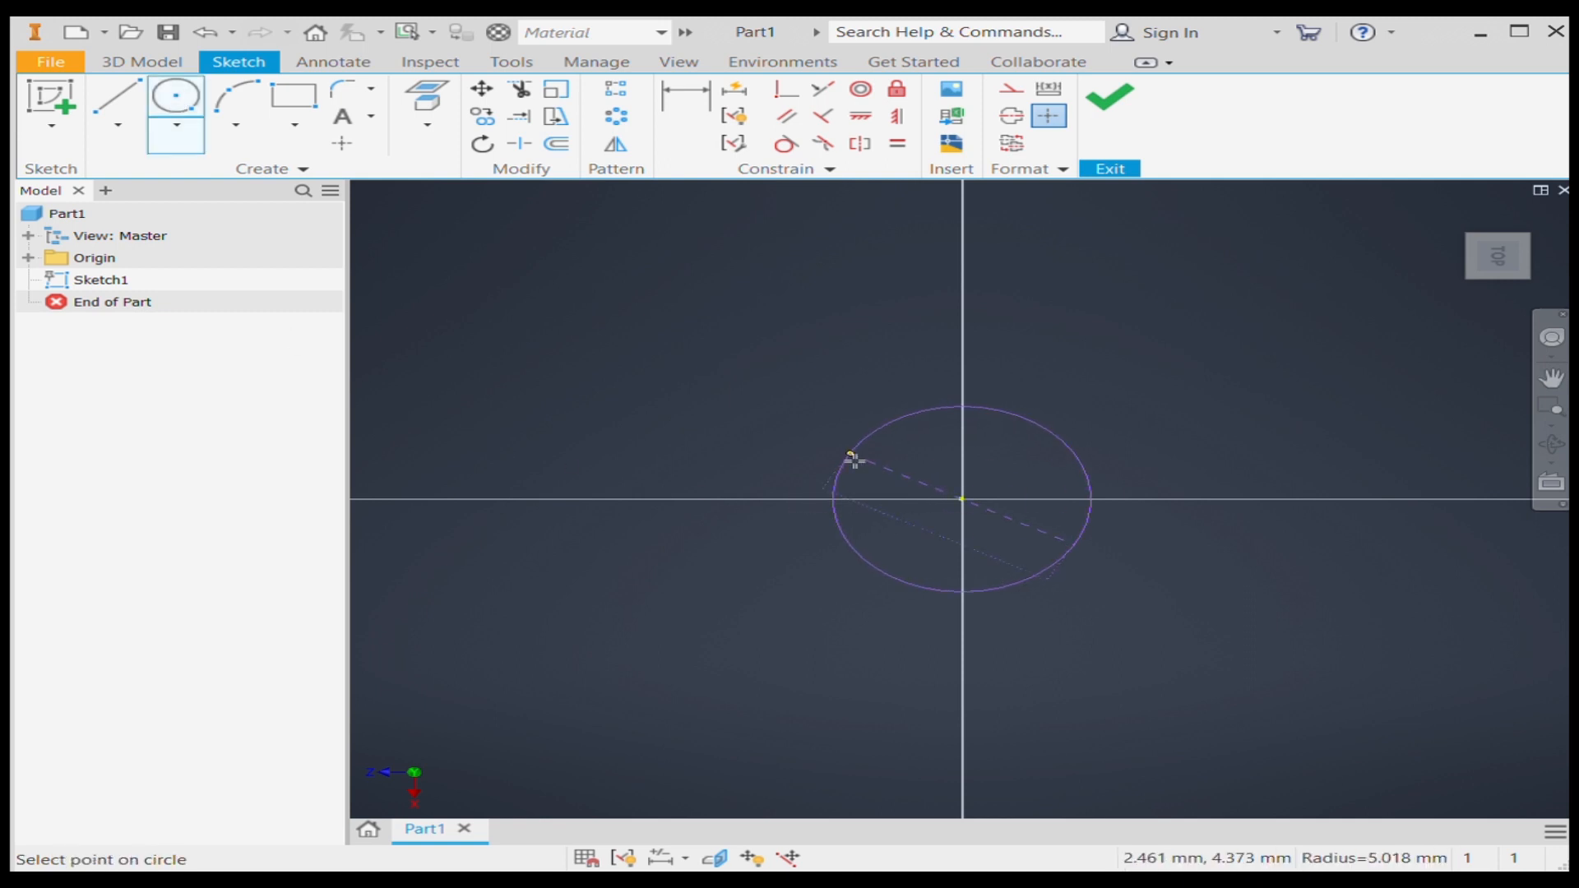
type("26")
key("Return")
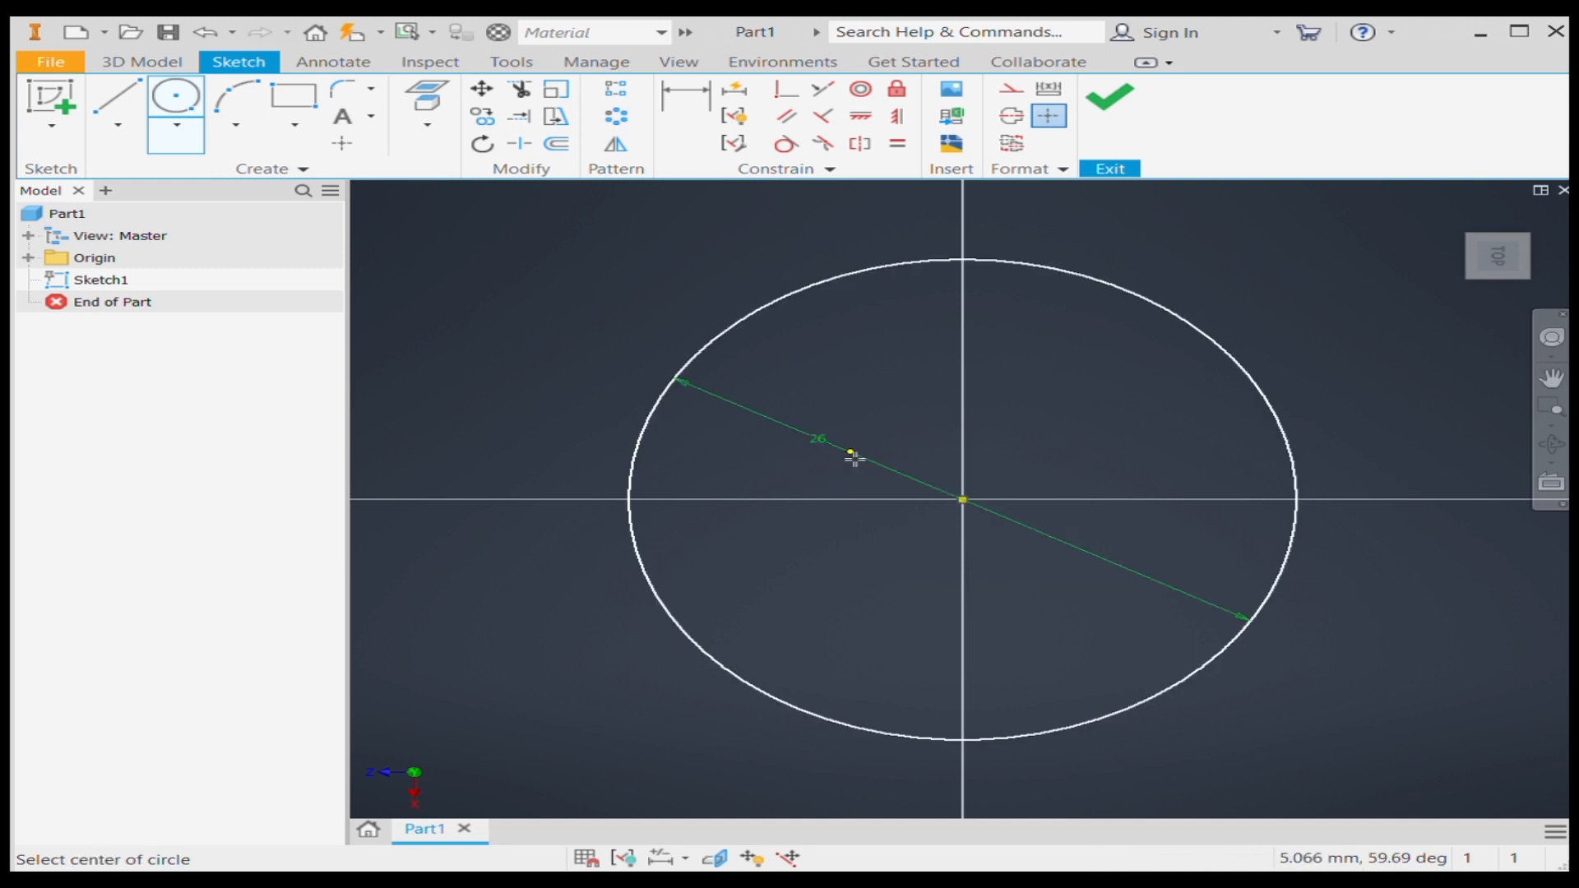
key("Escape")
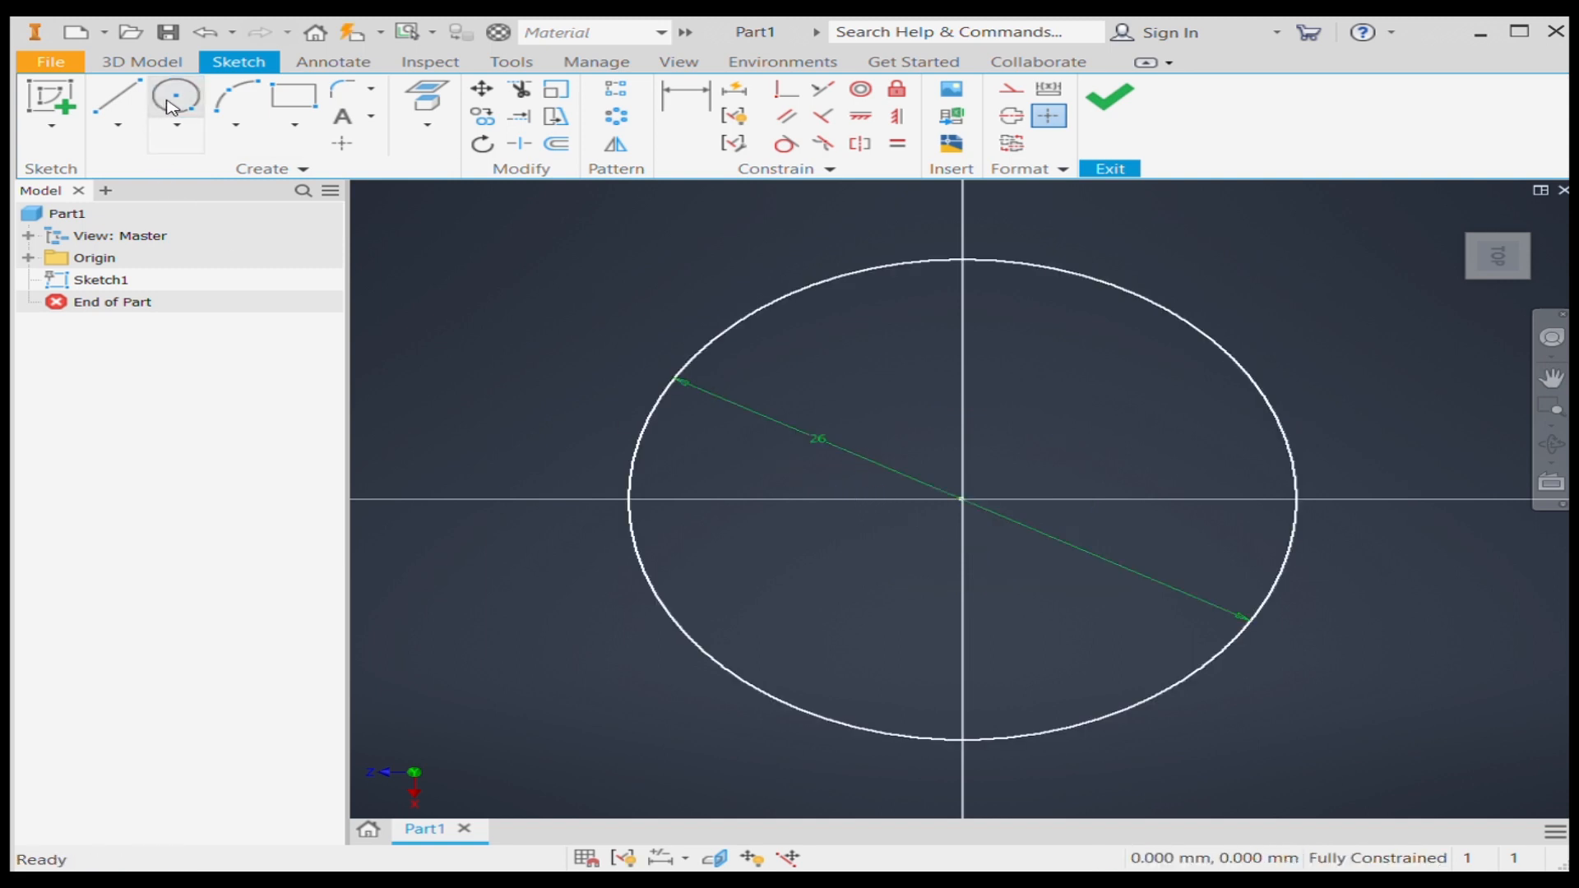
- Draw a concentric 50 mm diameter circle around the 26 mm circle at the origin
left_click(171, 107)
left_click(963, 499)
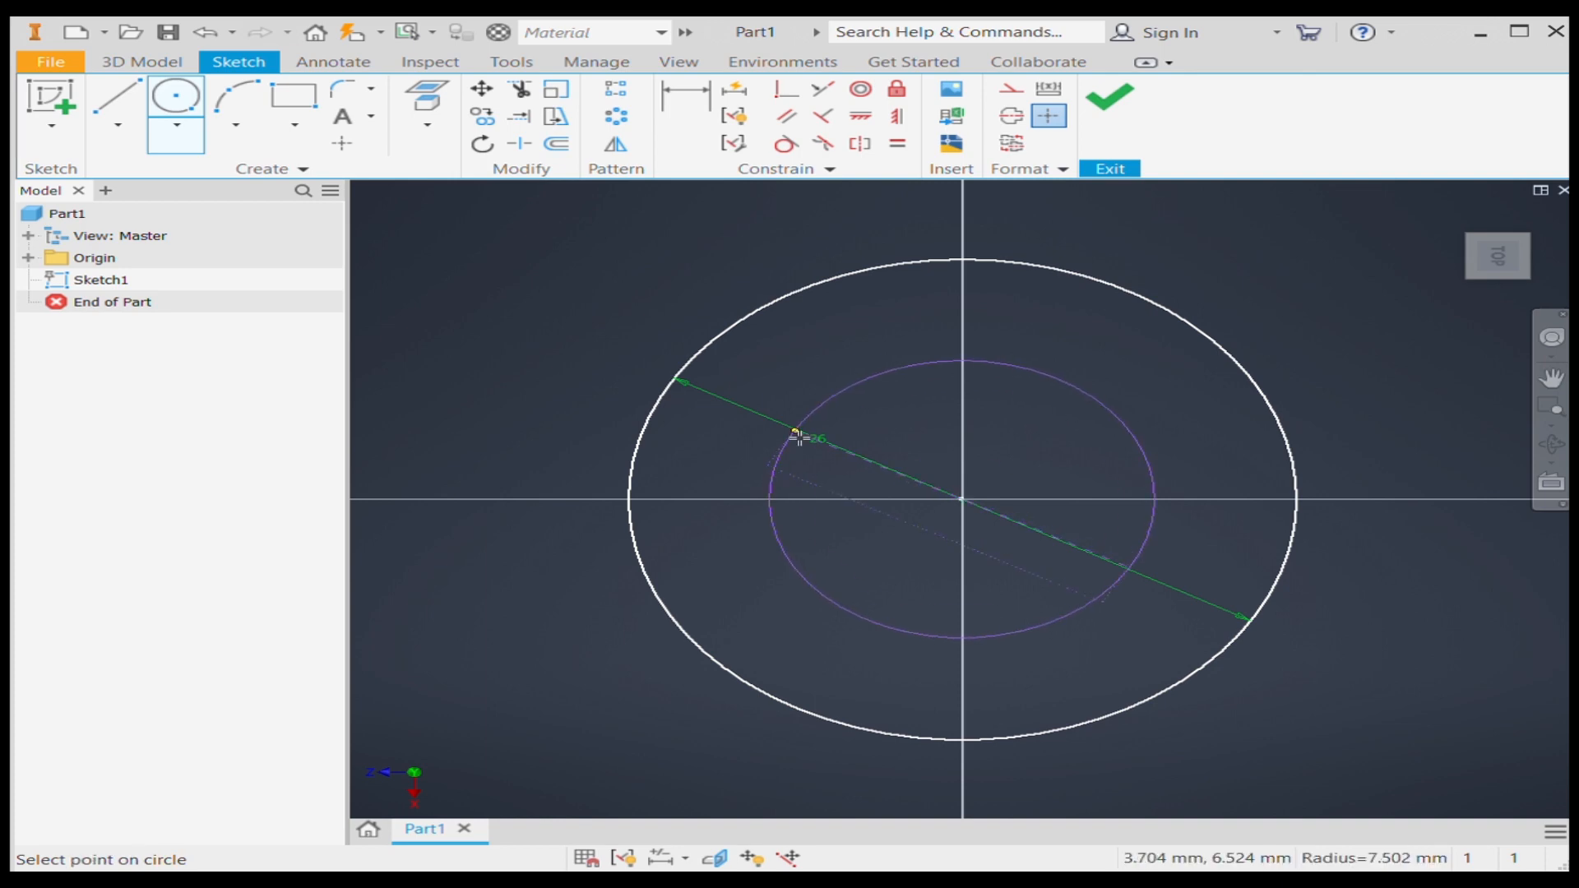
left_click(796, 437)
scroll(777, 510, "down", 6)
key("Escape")
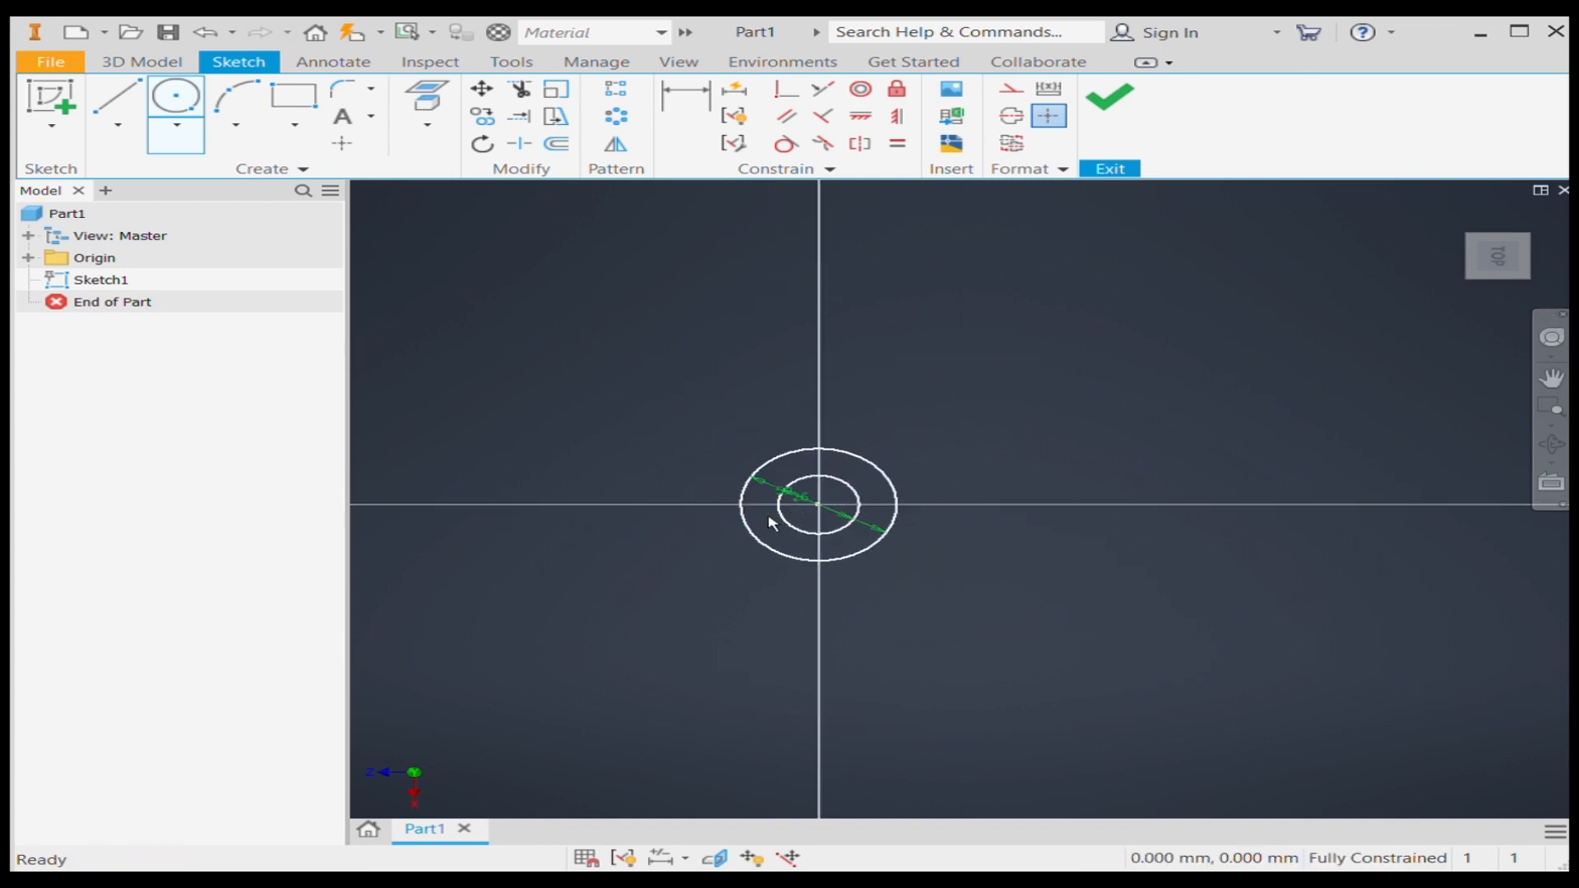
- Draw a vertical line from the outer circle's lowest point up through the origin and well beyond the circles
left_click(117, 101)
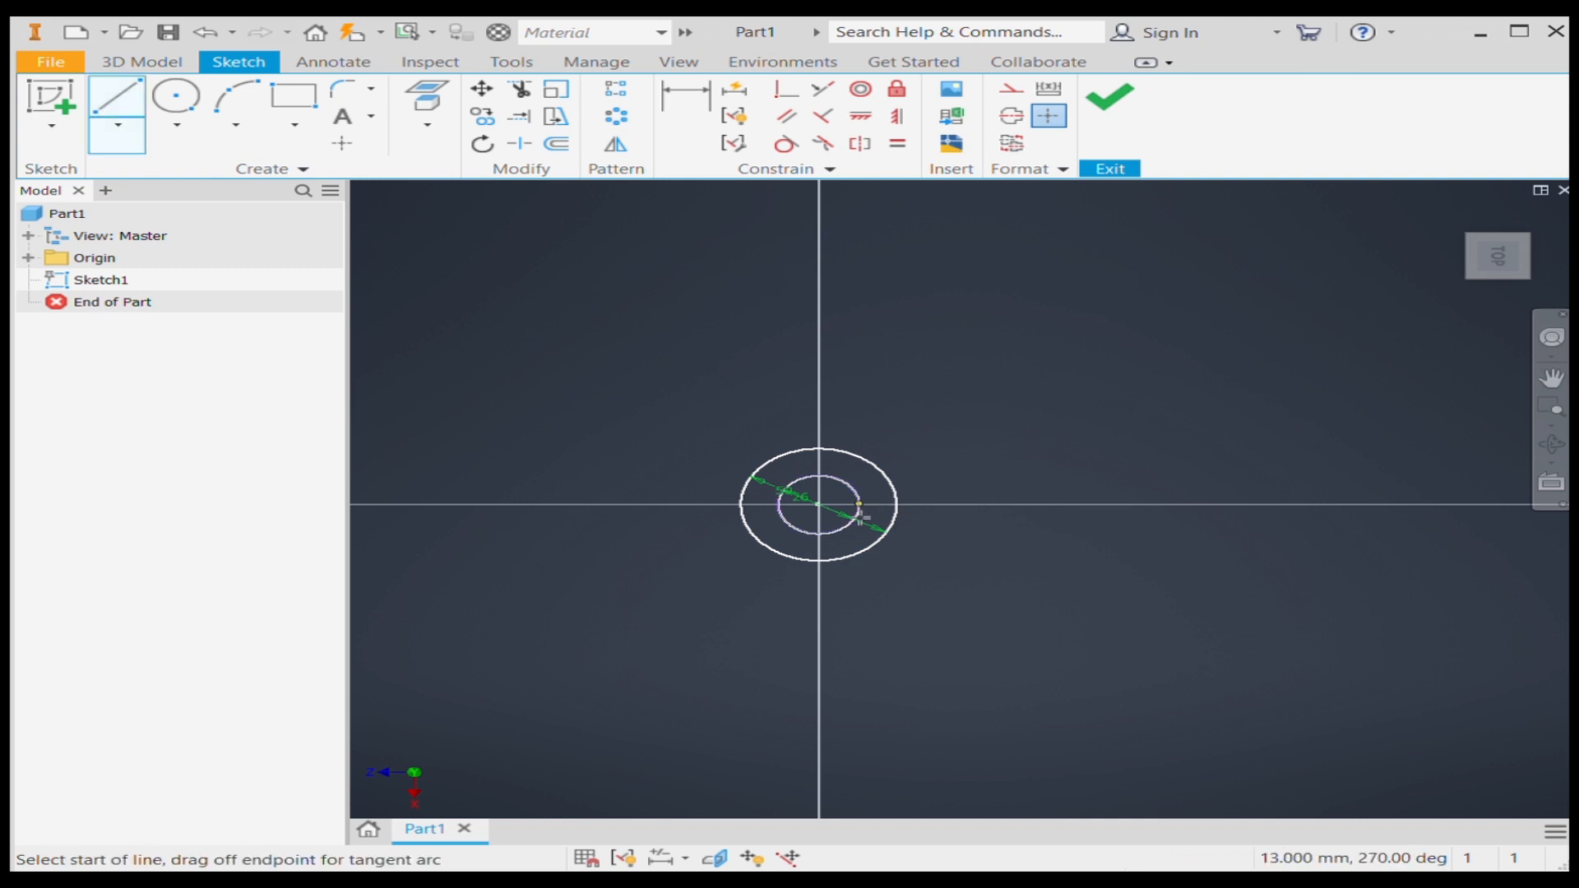
scroll(856, 515, "up", 6)
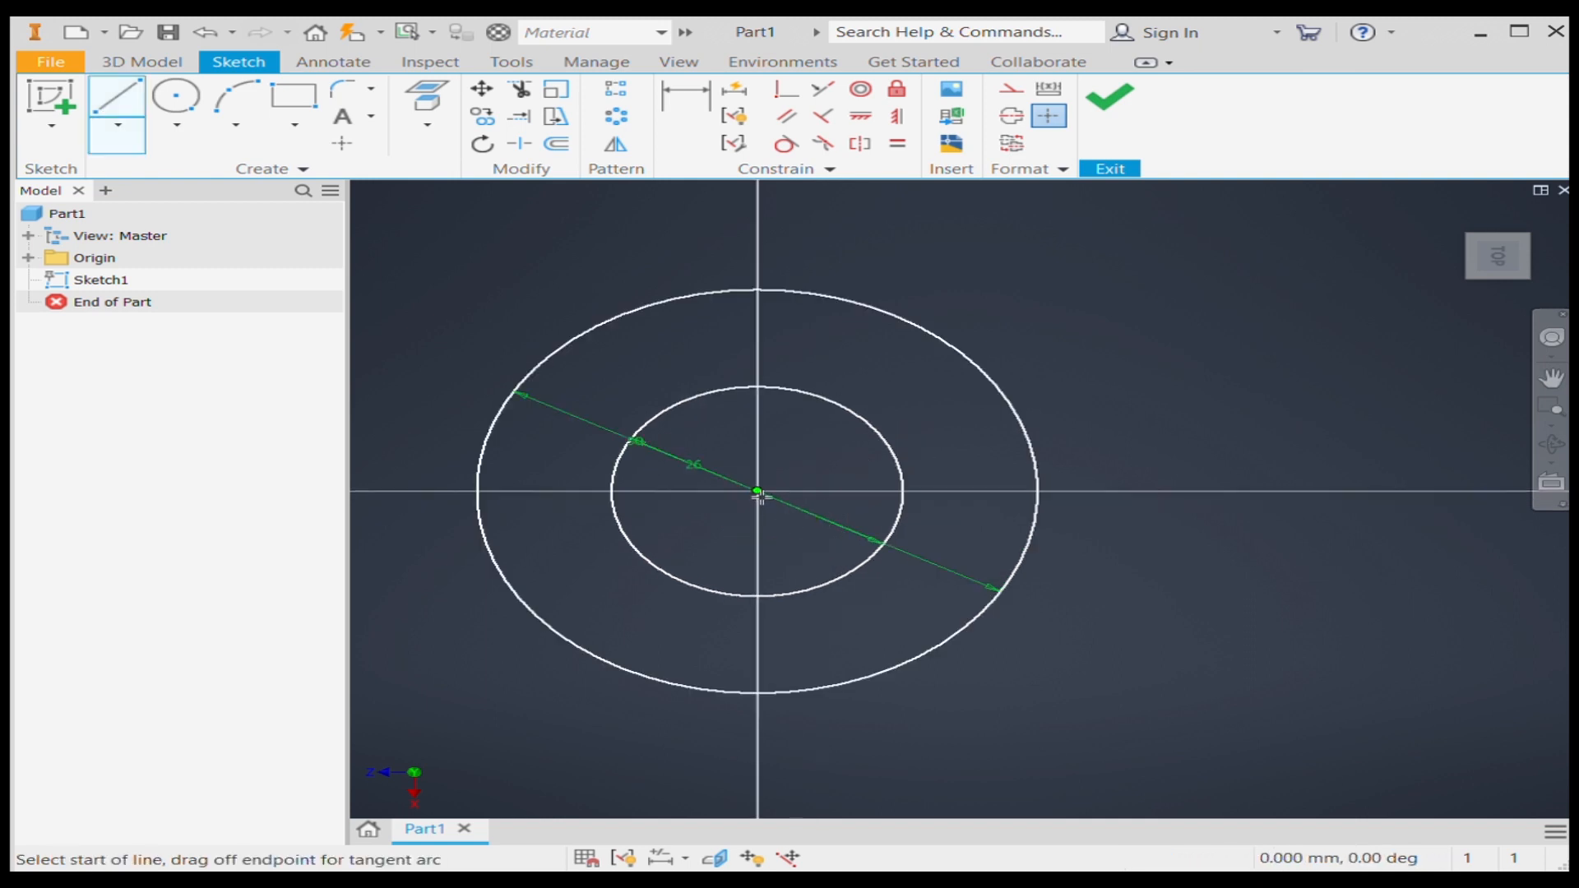
left_click(759, 695)
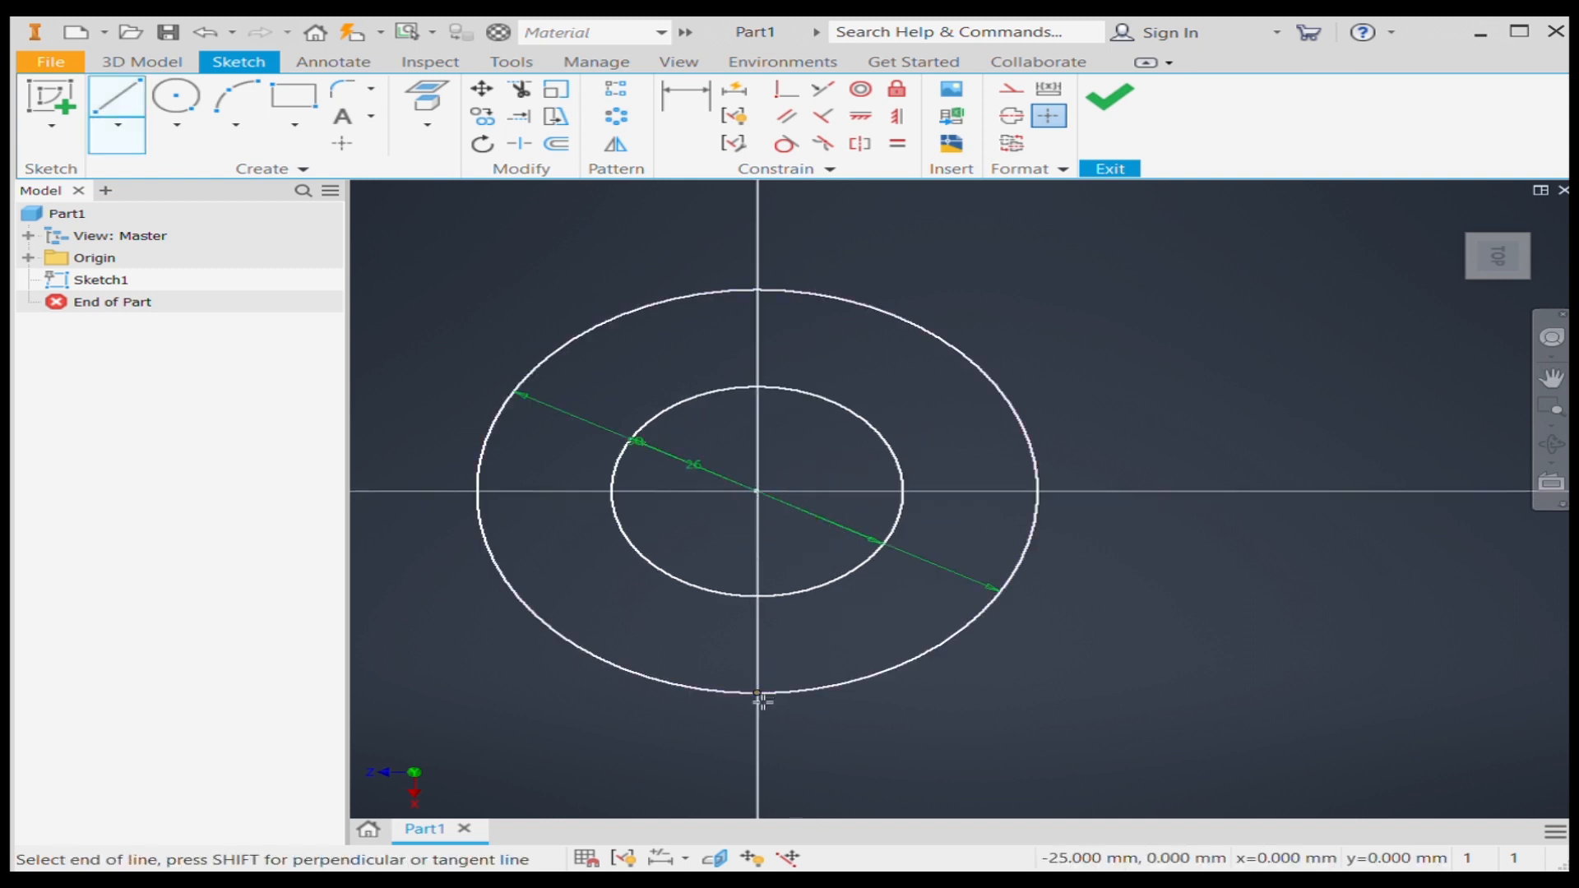
scroll(753, 695, "down", 7)
left_click(751, 511)
key("Escape")
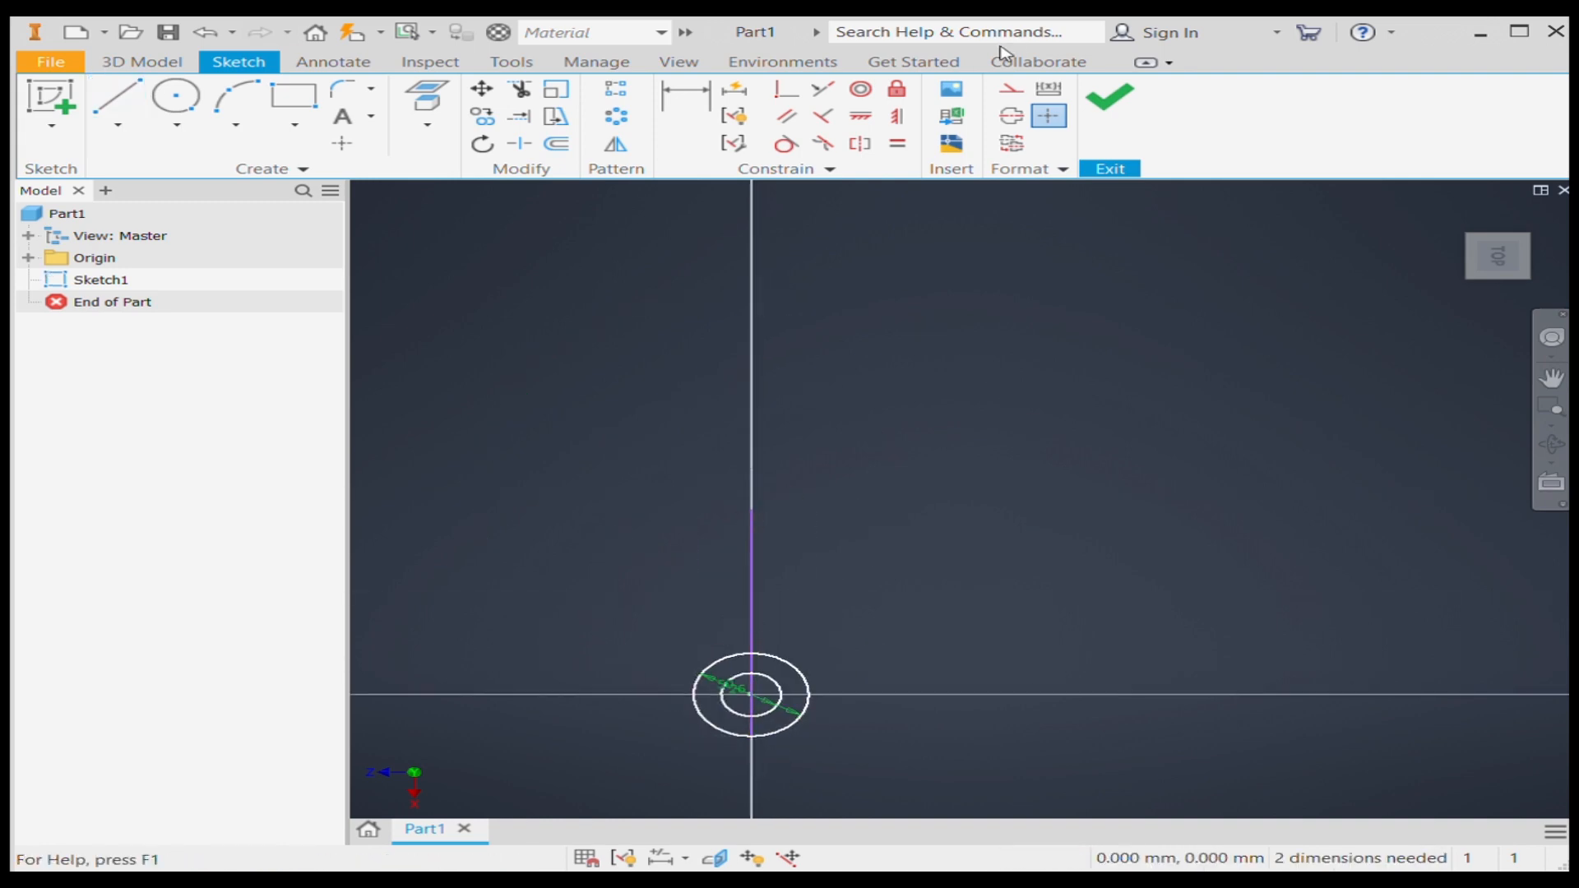
- Offset the vertical centre line 38 mm to its left and about 56 mm to its right
left_click(553, 145)
left_click(744, 544)
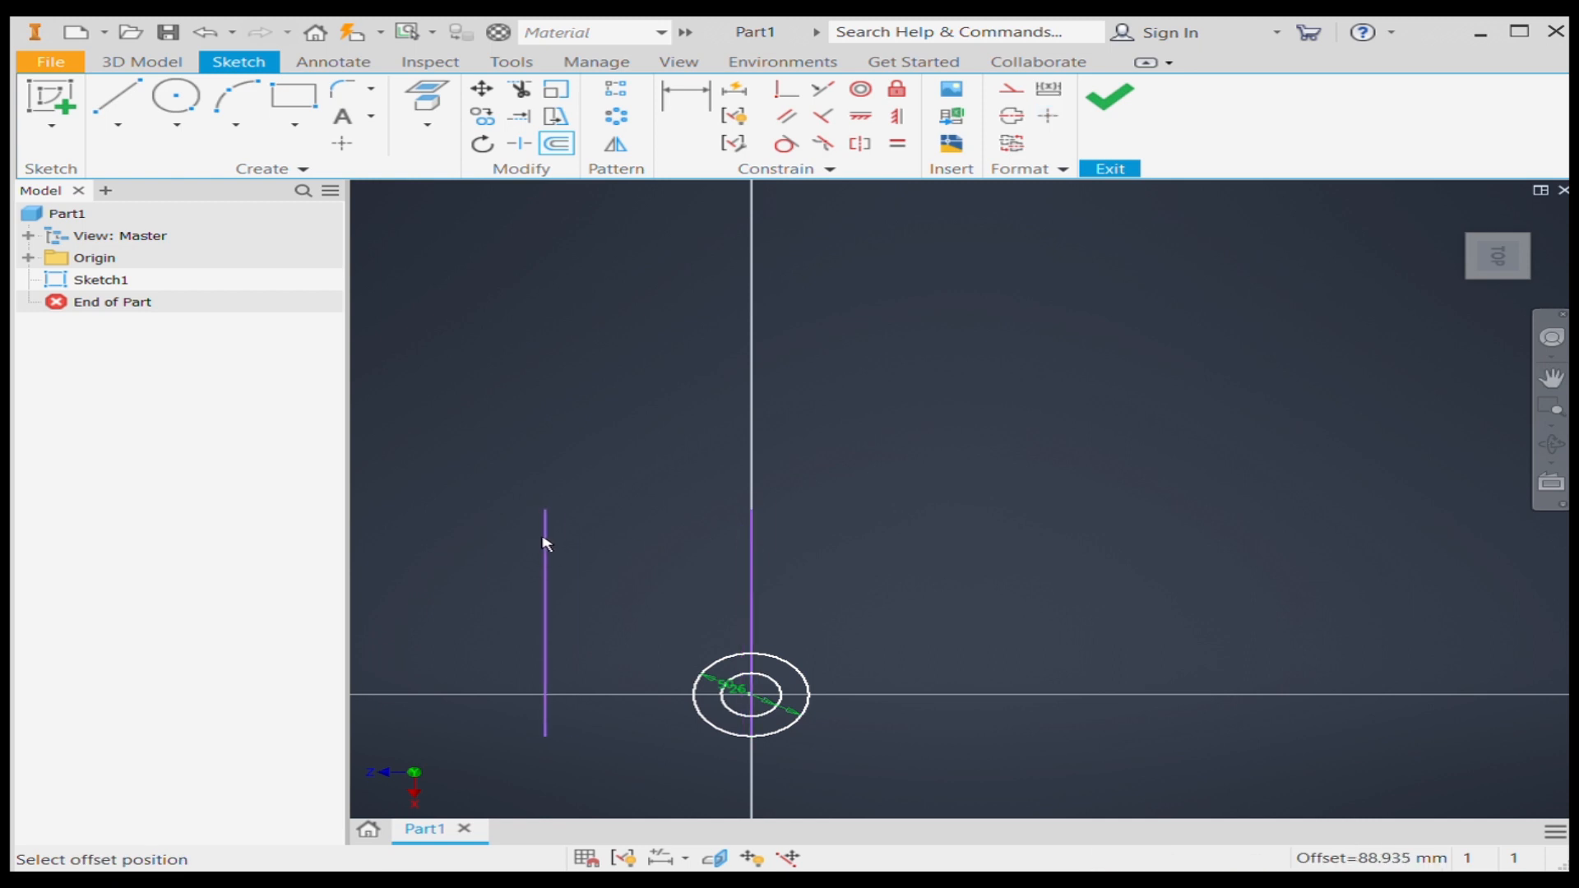
type("38")
key("Return")
left_click(754, 581)
left_click(880, 580)
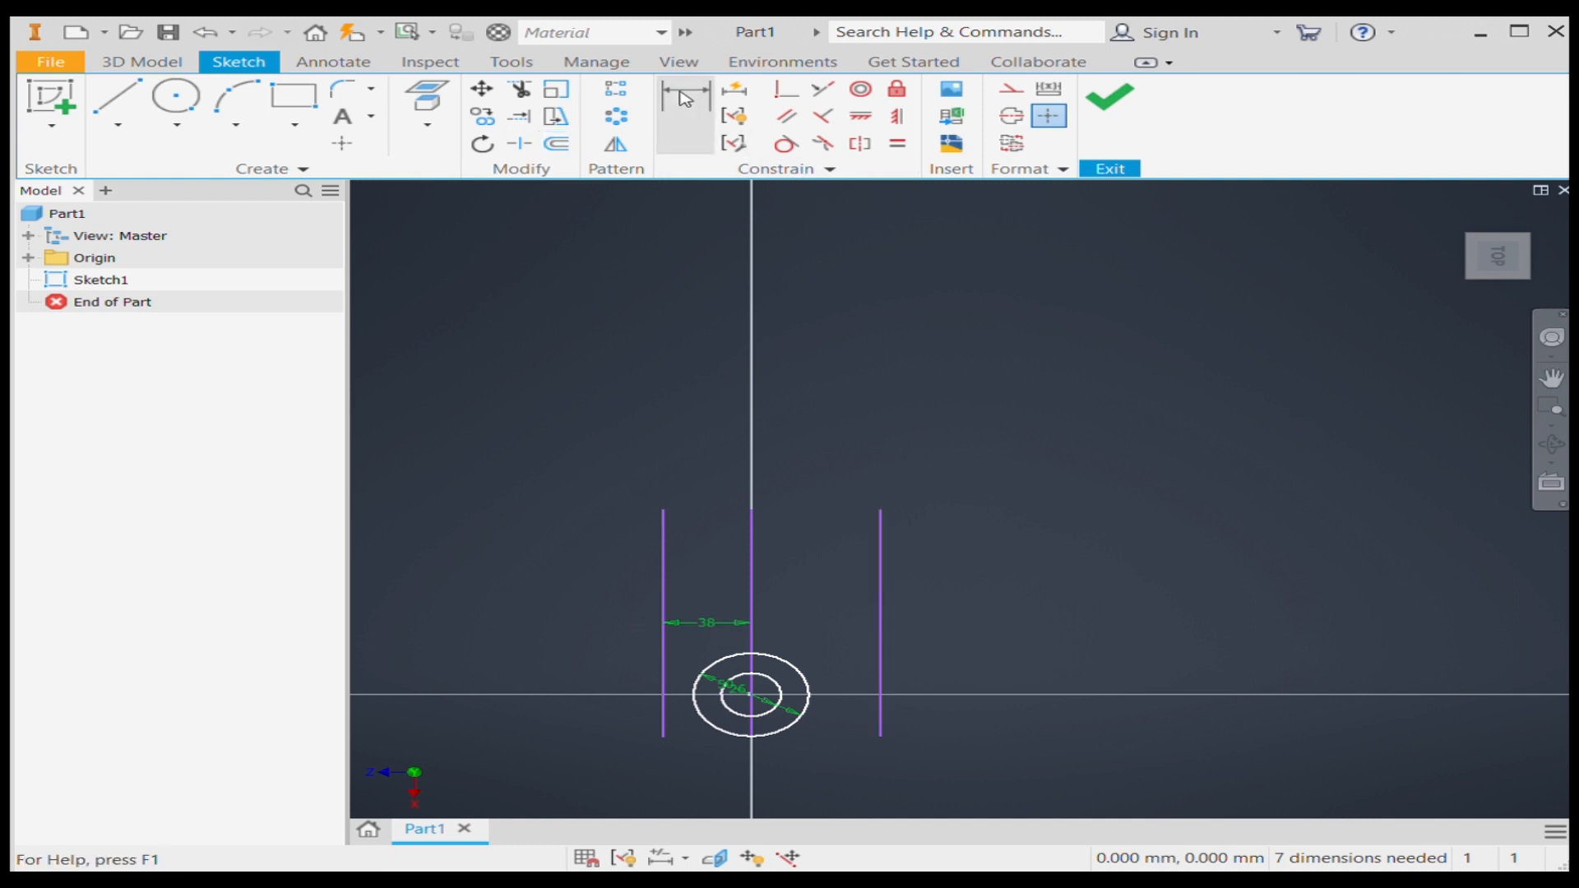
- Dimension the distance from the centre line to the right offset line and link it to the existing 38 mm dimension
left_click(685, 107)
left_click(751, 567)
left_click(878, 612)
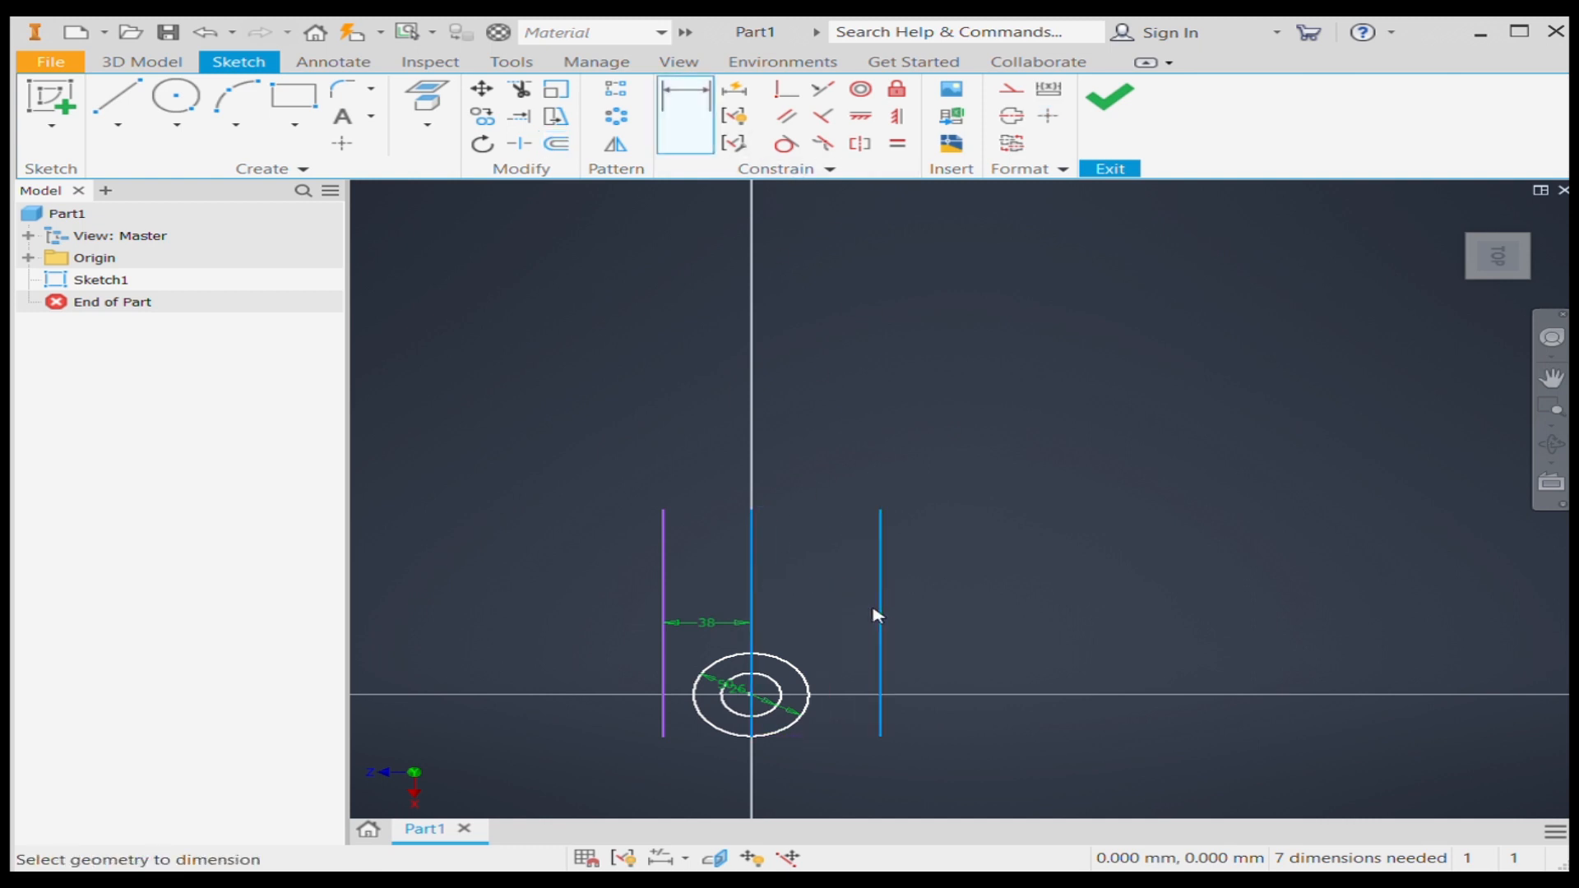
left_click(832, 606)
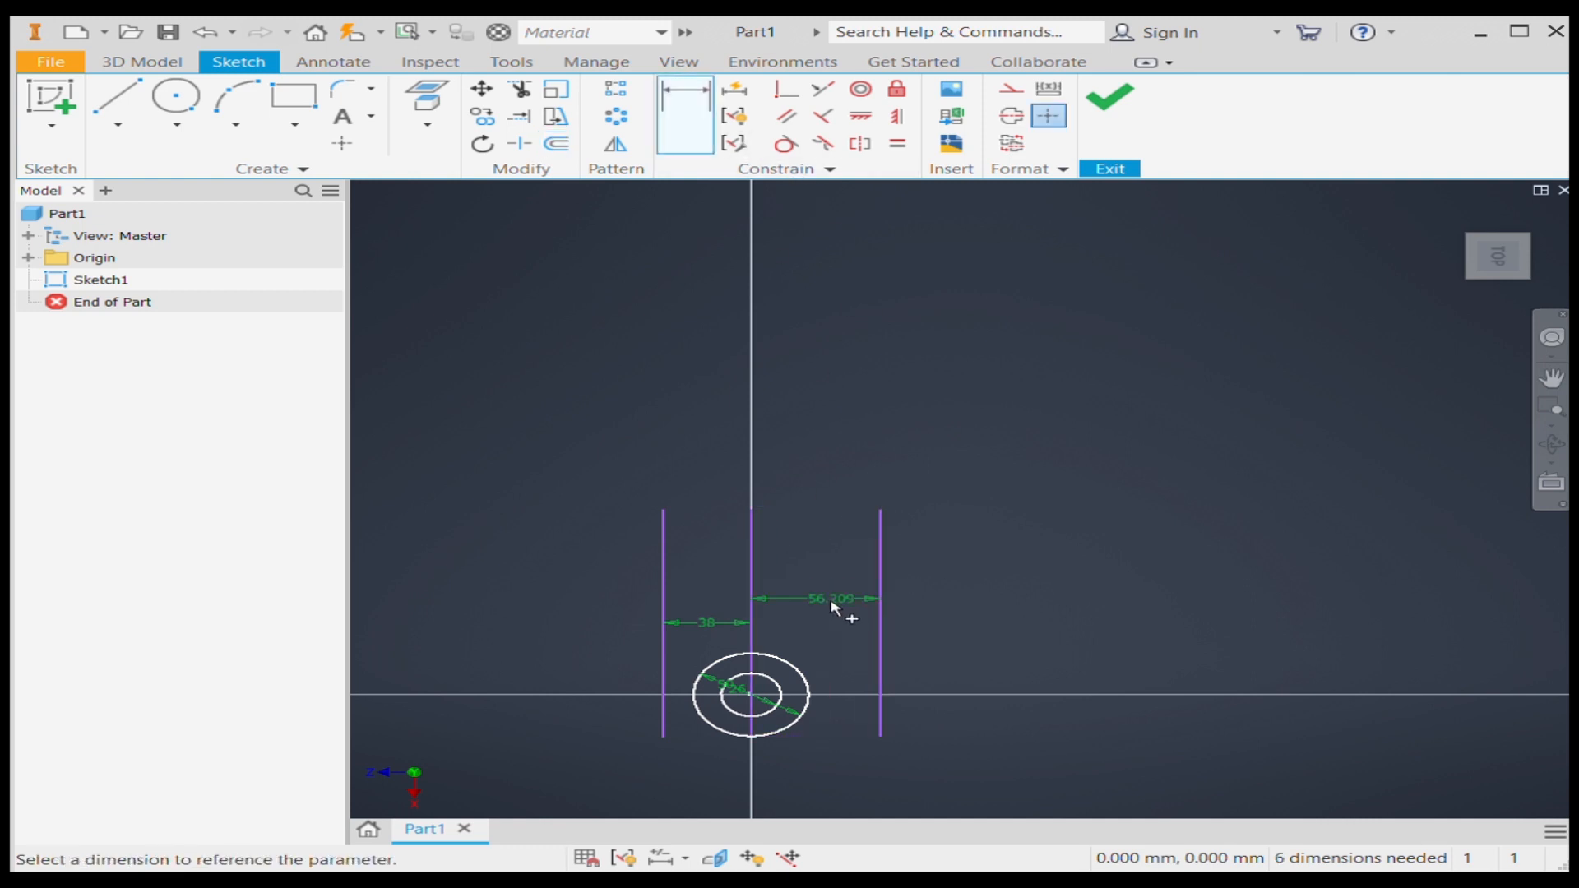
left_click(728, 627)
scroll(828, 726, "up", 3)
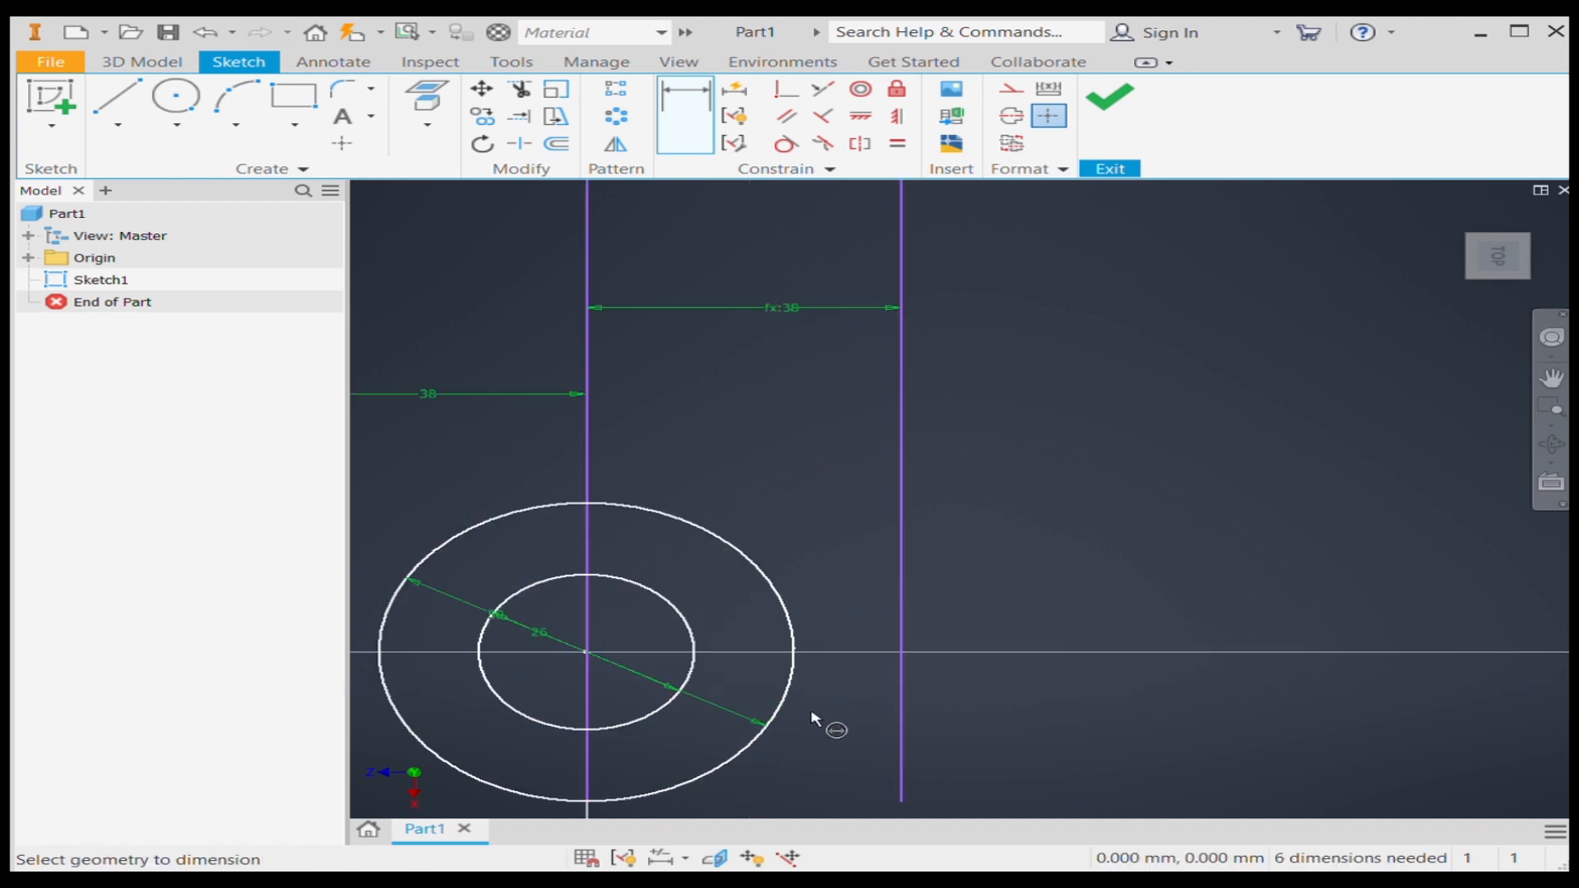
scroll(916, 699, "down", 2)
scroll(744, 674, "up", 5)
key("Escape")
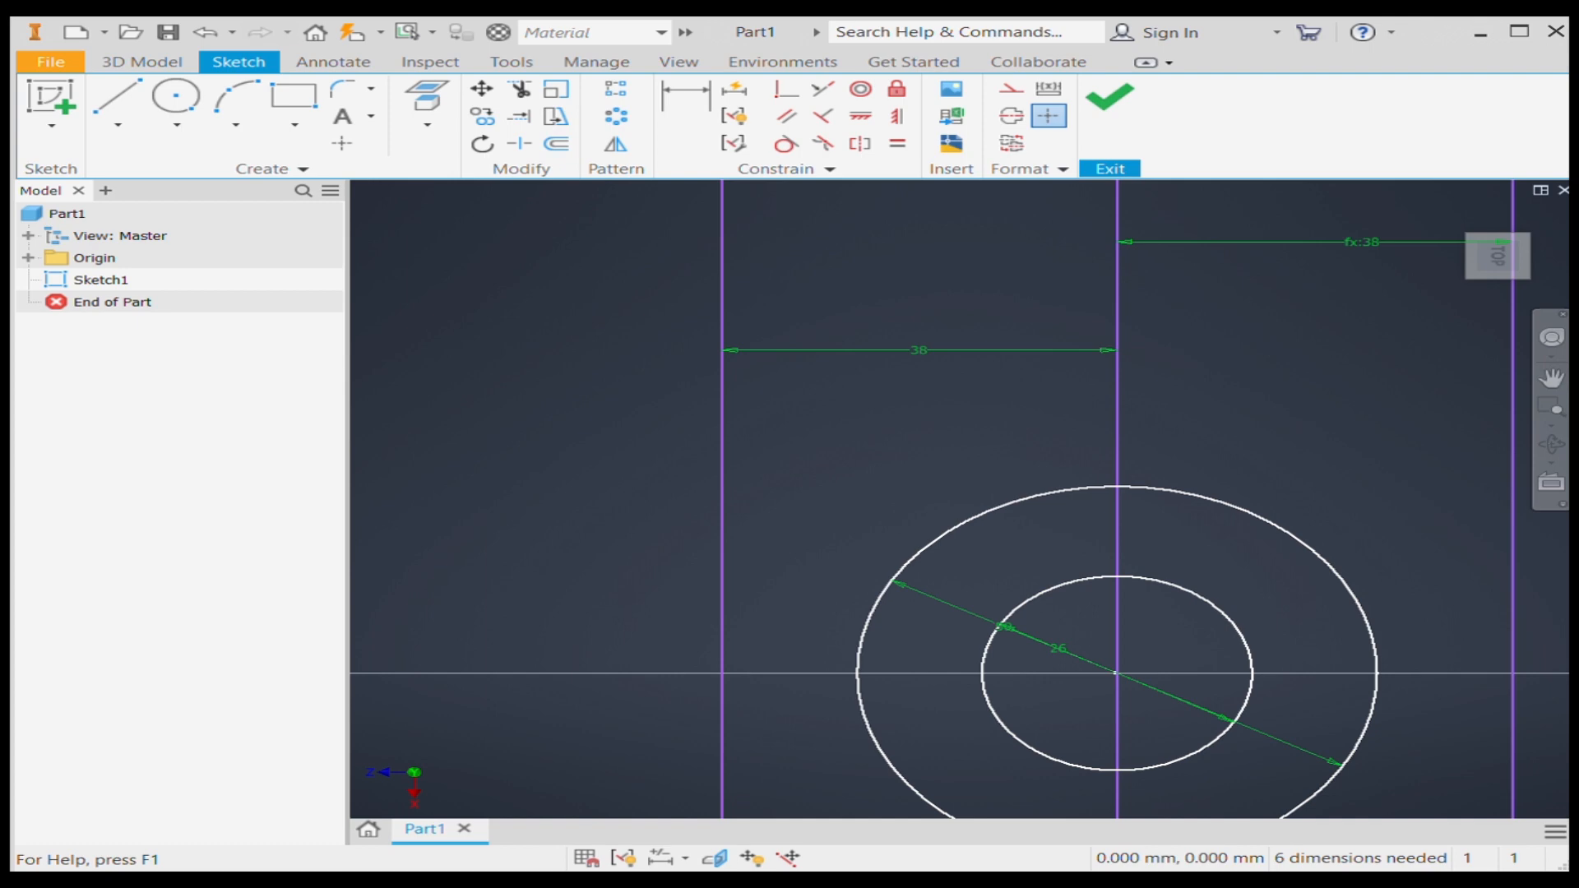
- Draw a 24 mm diameter circle centred where the left offset line crosses the horizontal axis
left_click(175, 100)
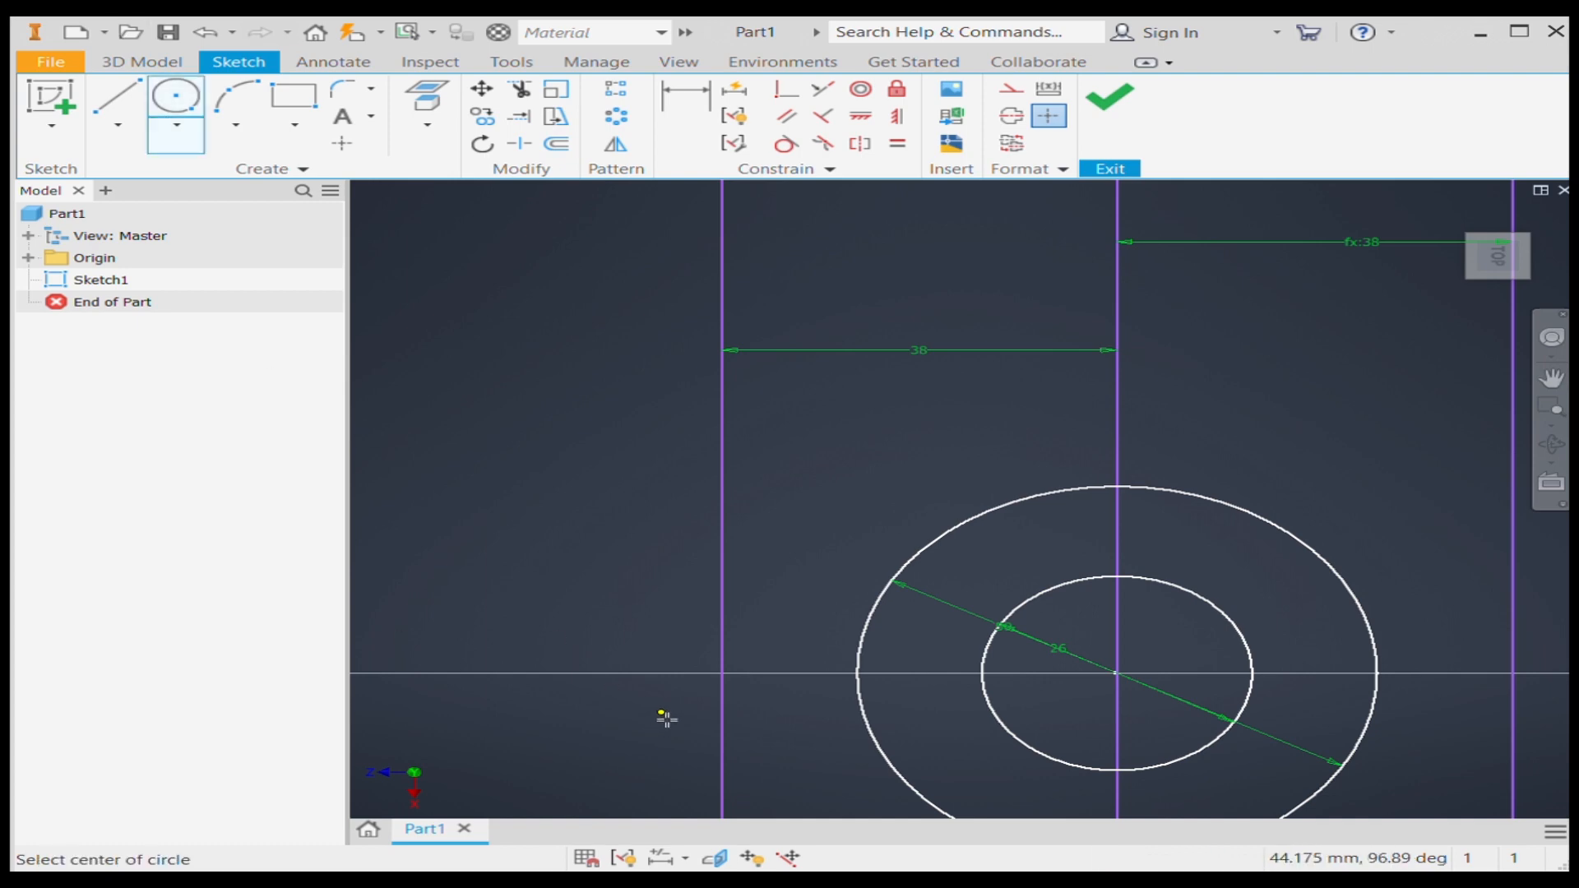
left_click(723, 674)
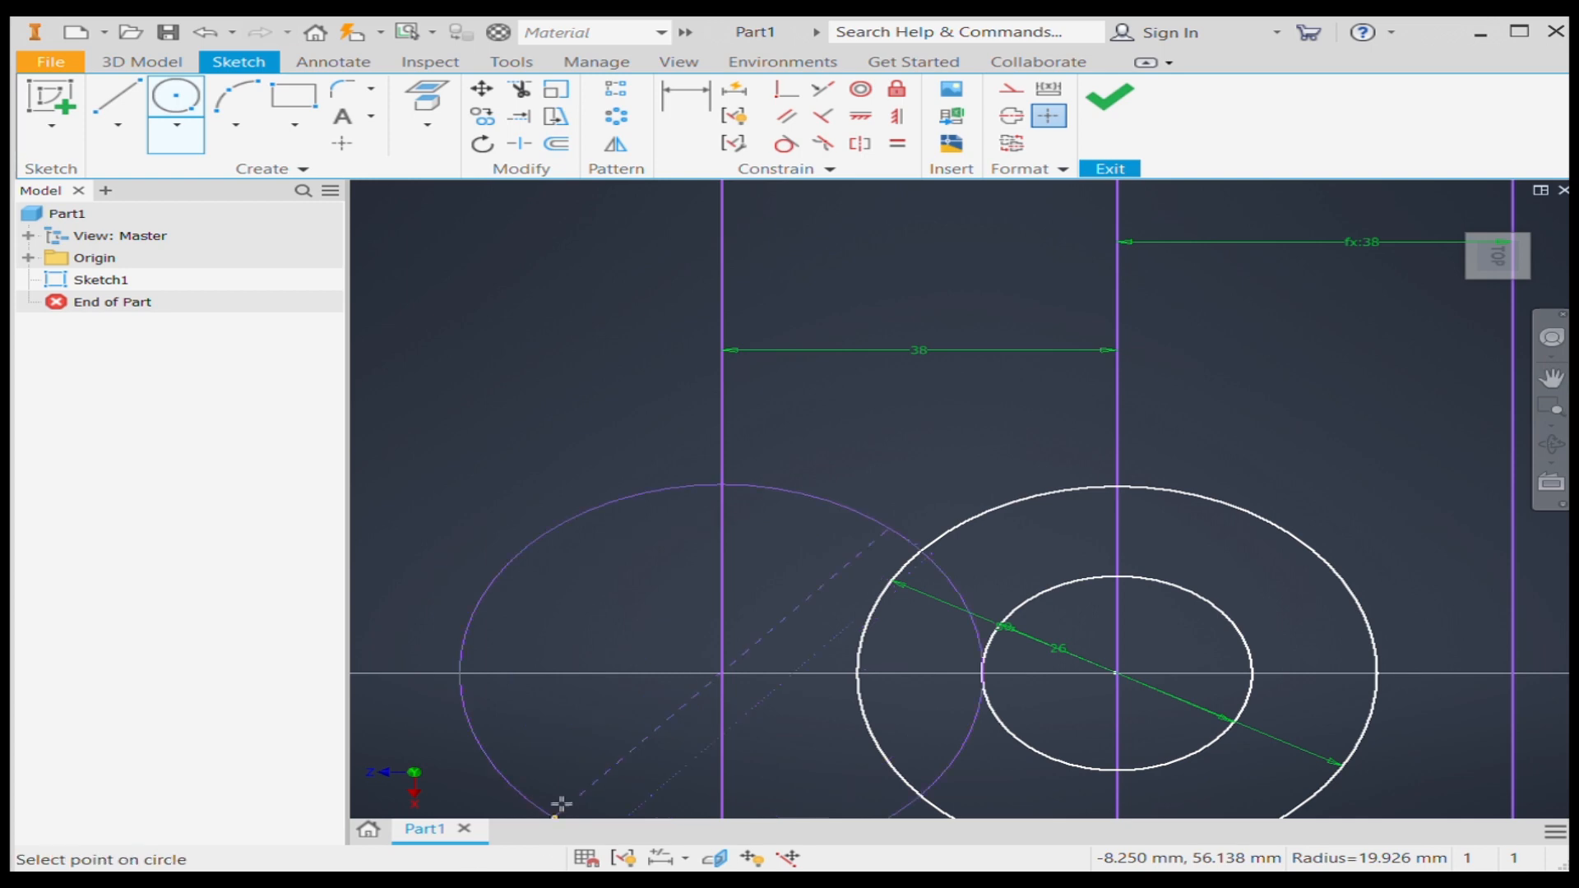
left_click(563, 674)
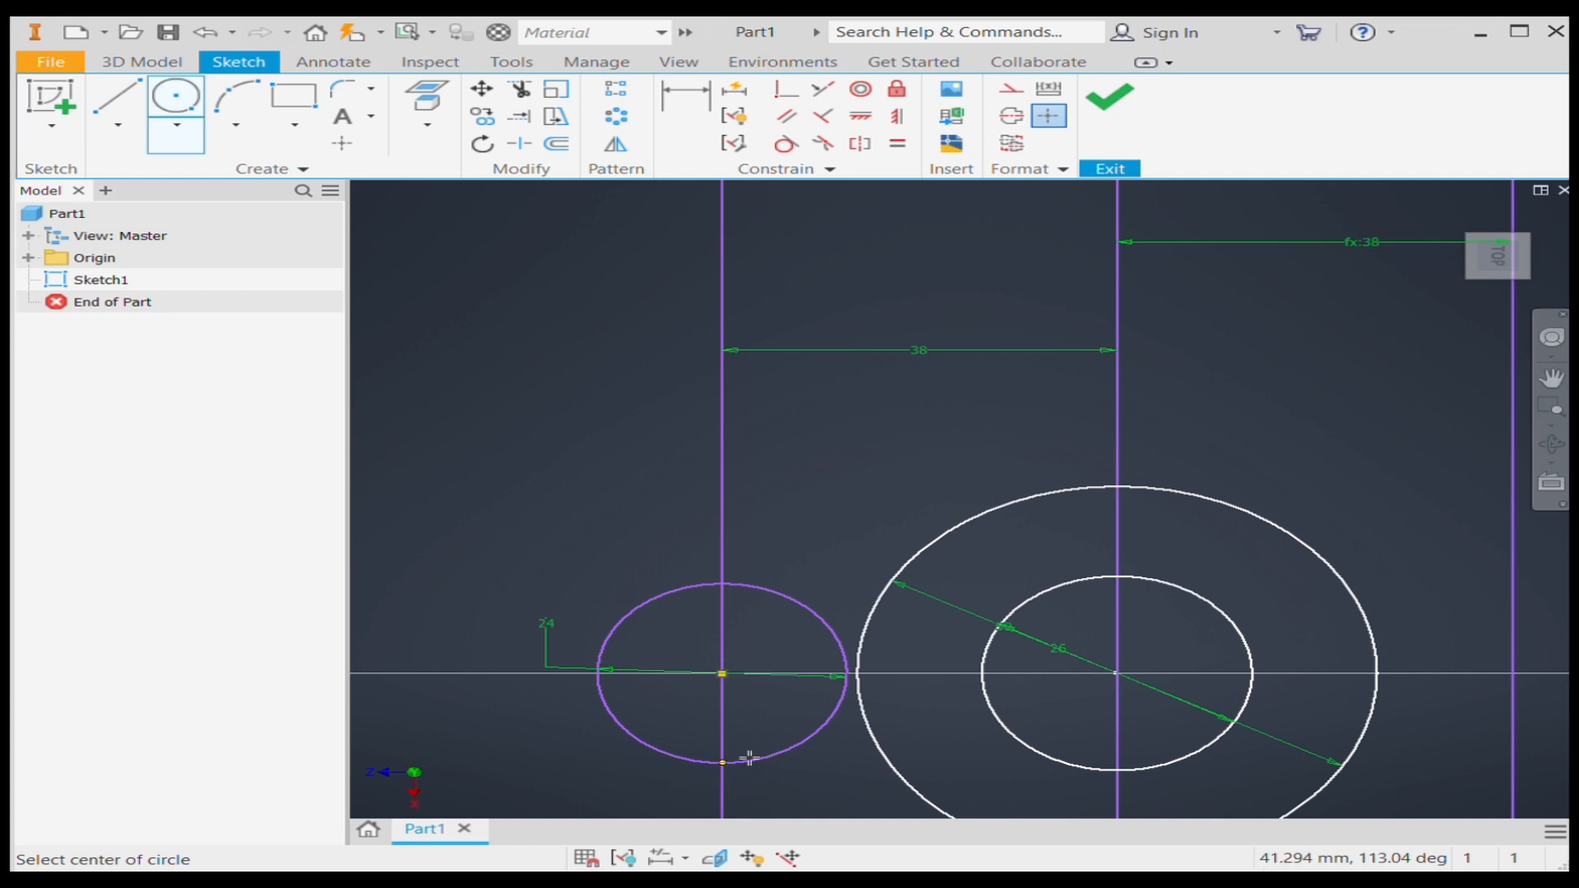
key("Escape")
scroll(542, 663, "down", 6)
scroll(511, 627, "up", 4)
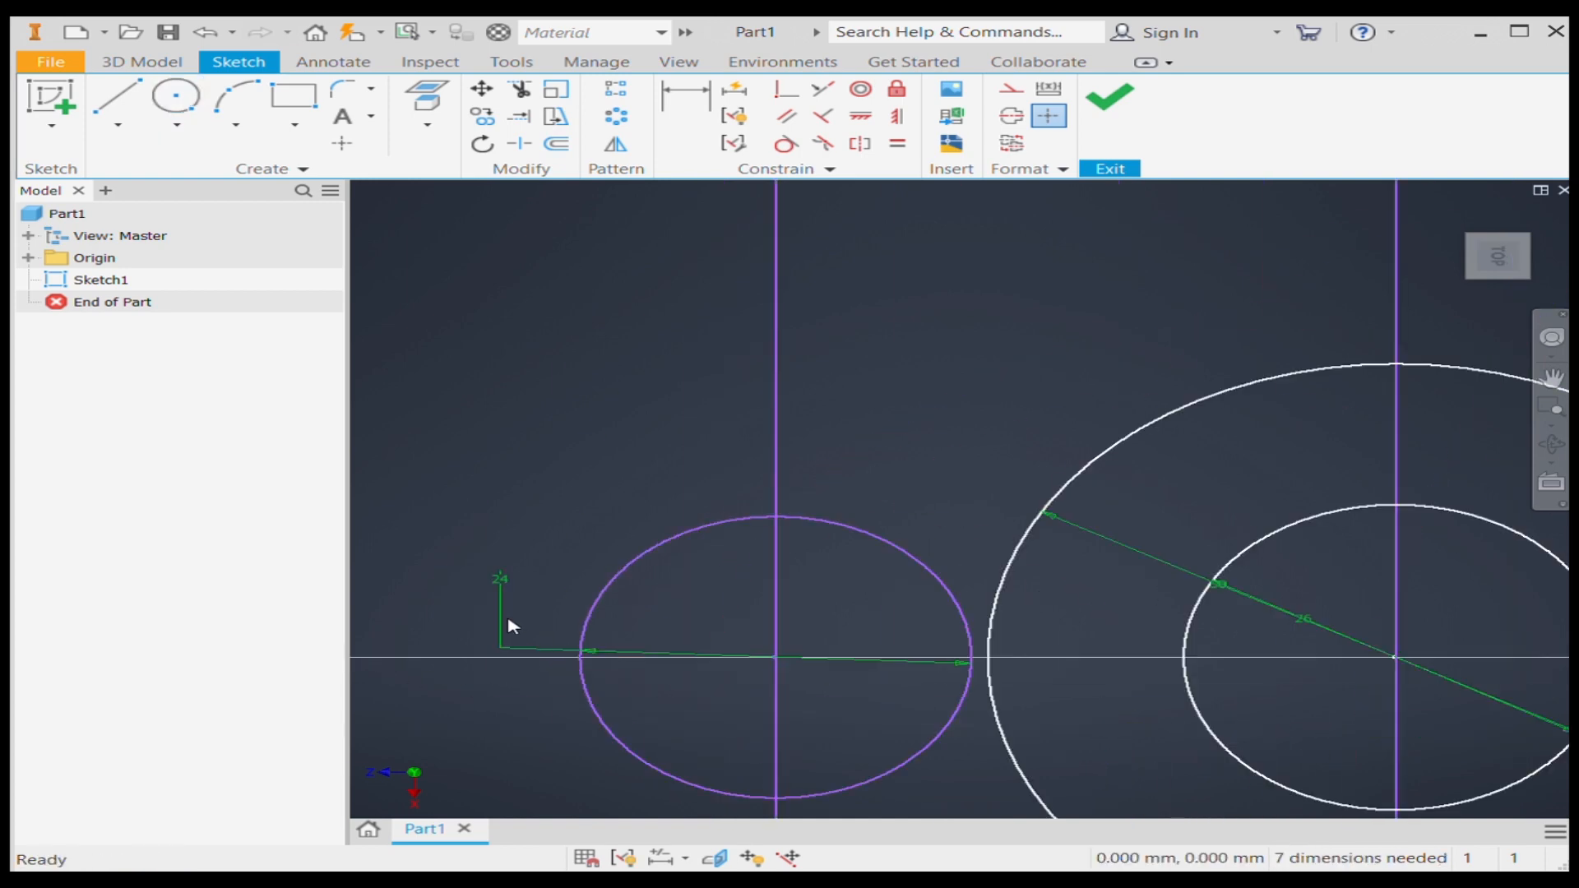
scroll(511, 627, "up", 5)
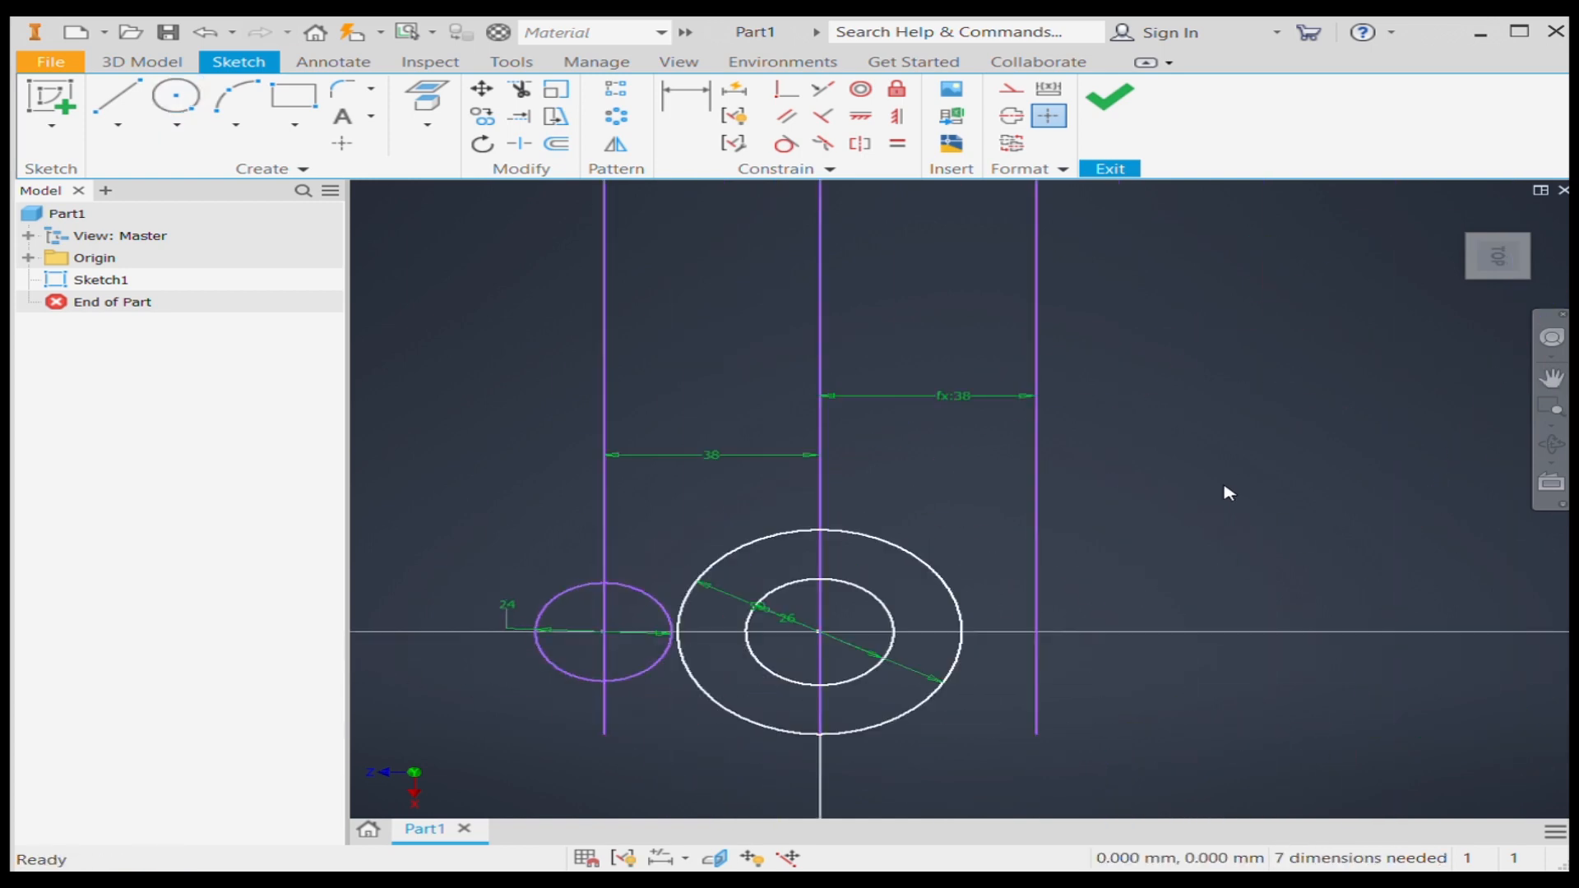
- Draw a slanted line from the upper part of the 24 mm circle to the upper part of the large outer circle
left_click(117, 97)
scroll(653, 576, "down", 5)
scroll(653, 576, "up", 5)
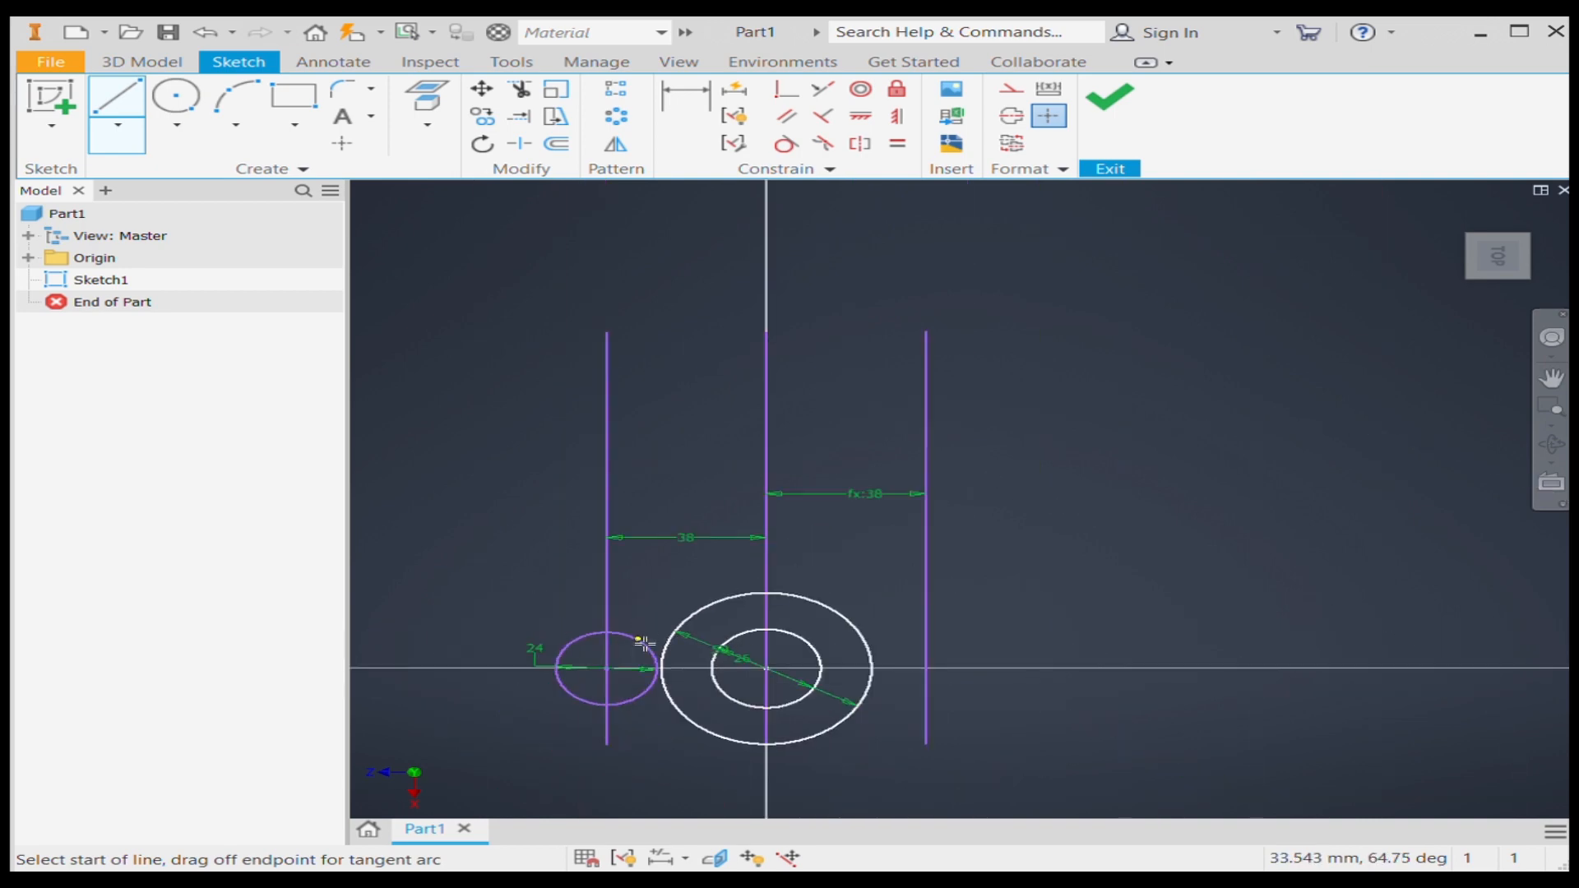
left_click(609, 632)
scroll(804, 594, "down", 5)
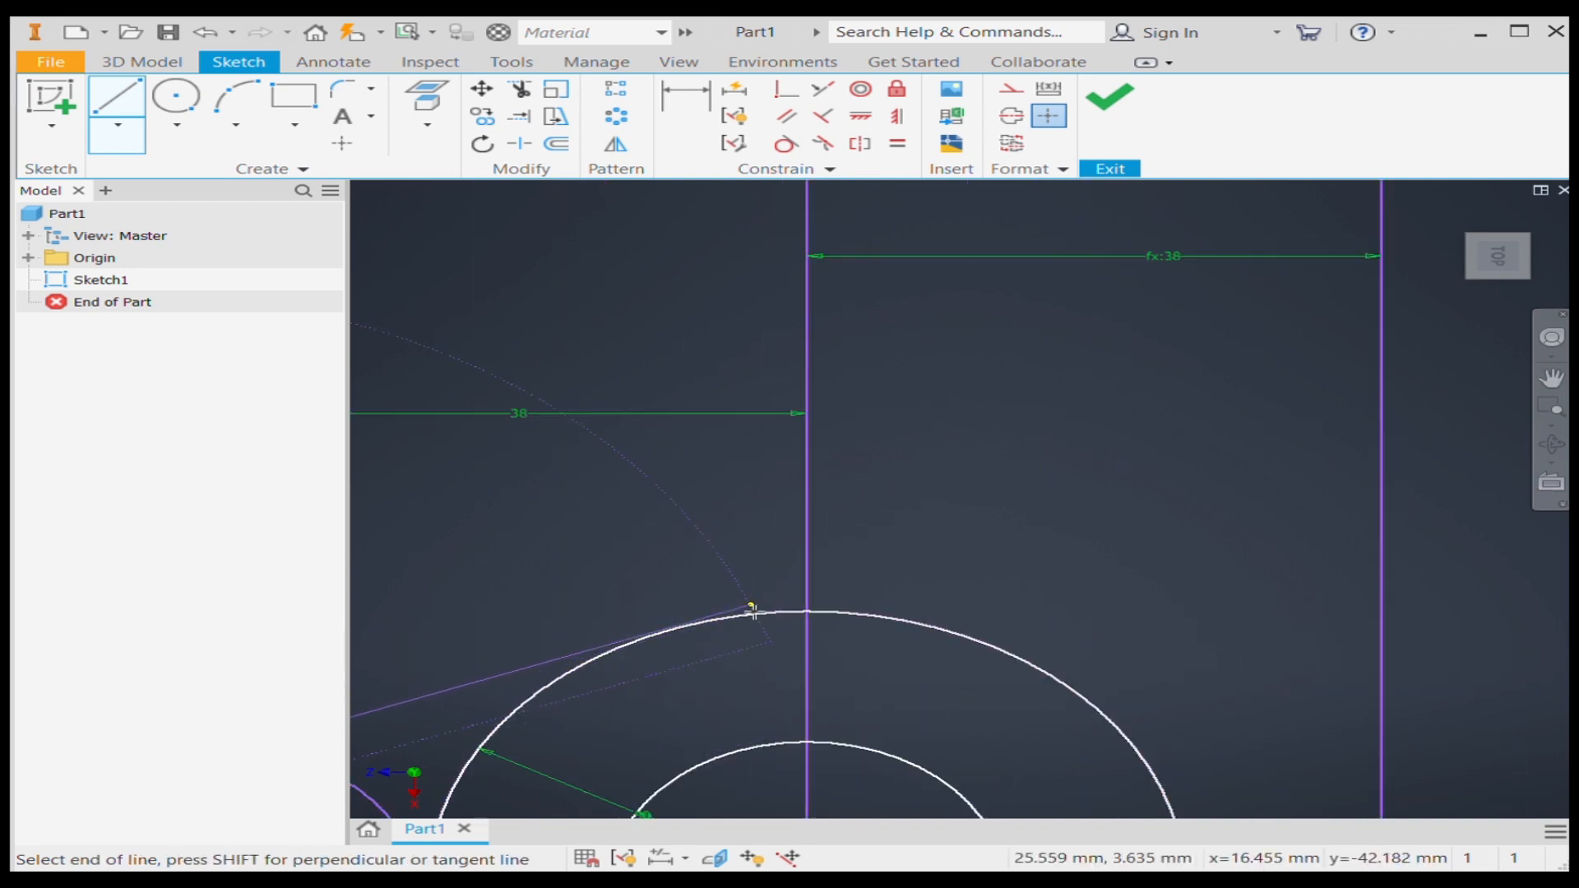
scroll(731, 623, "down", 3)
scroll(731, 624, "up", 6)
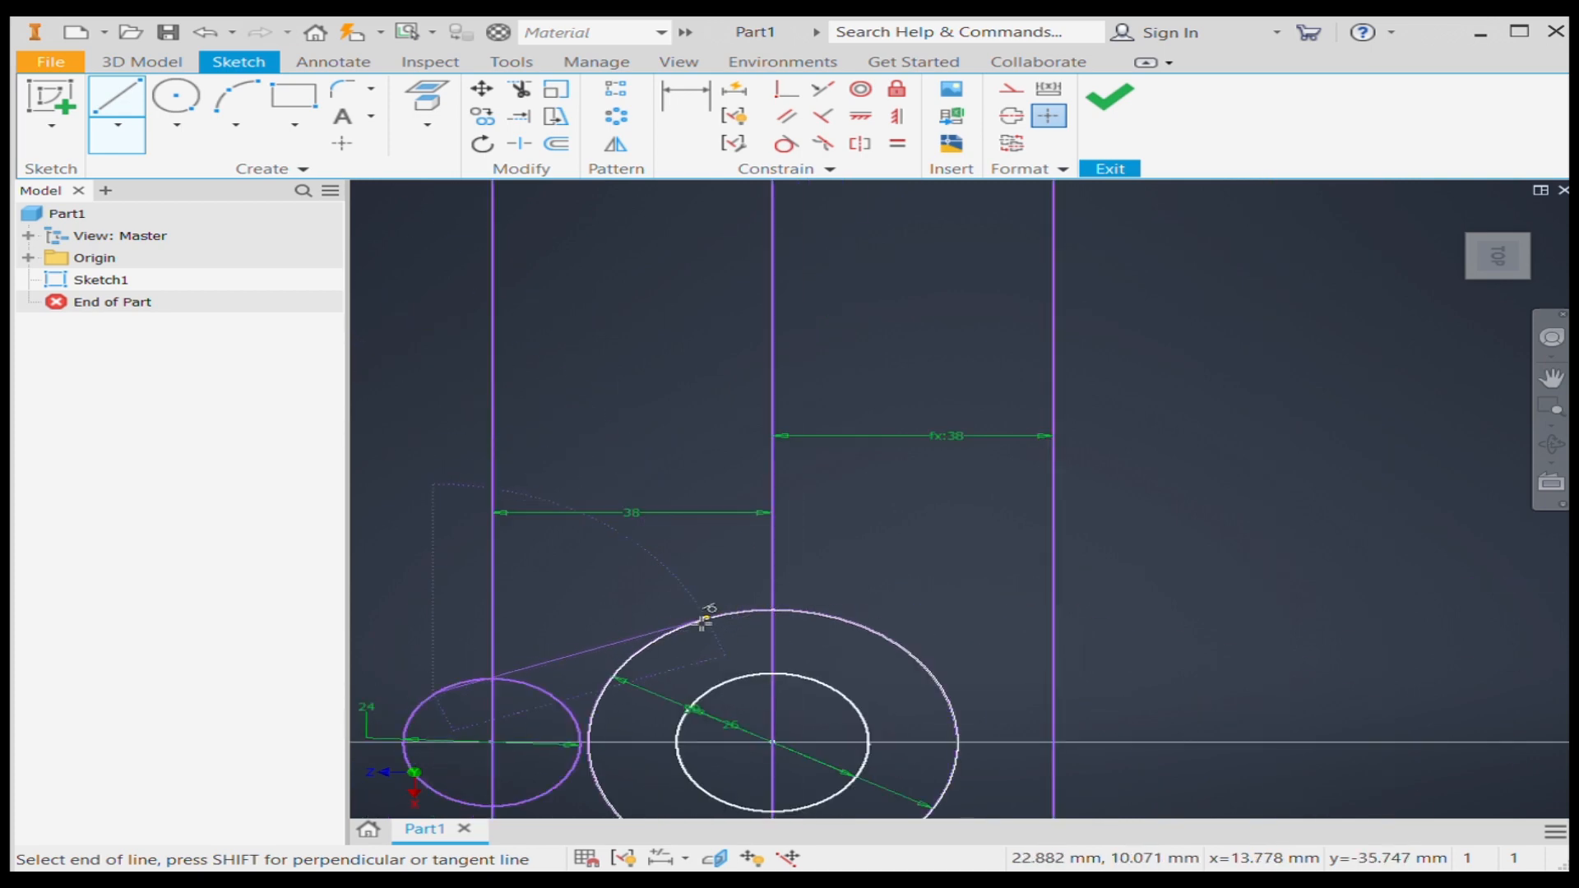
double_click(716, 616)
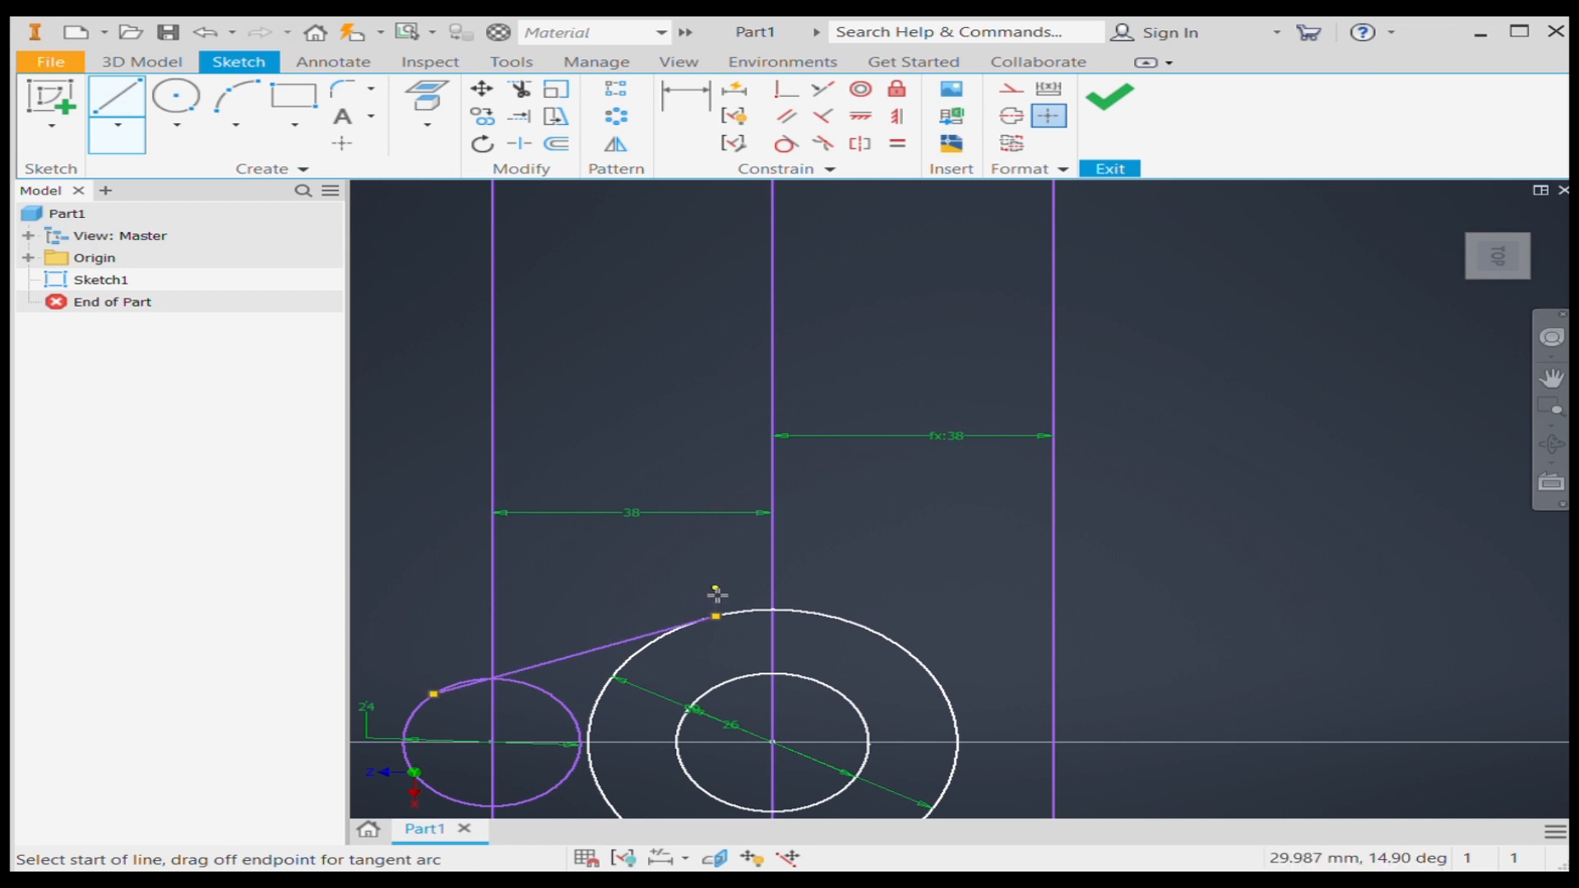
key("Escape")
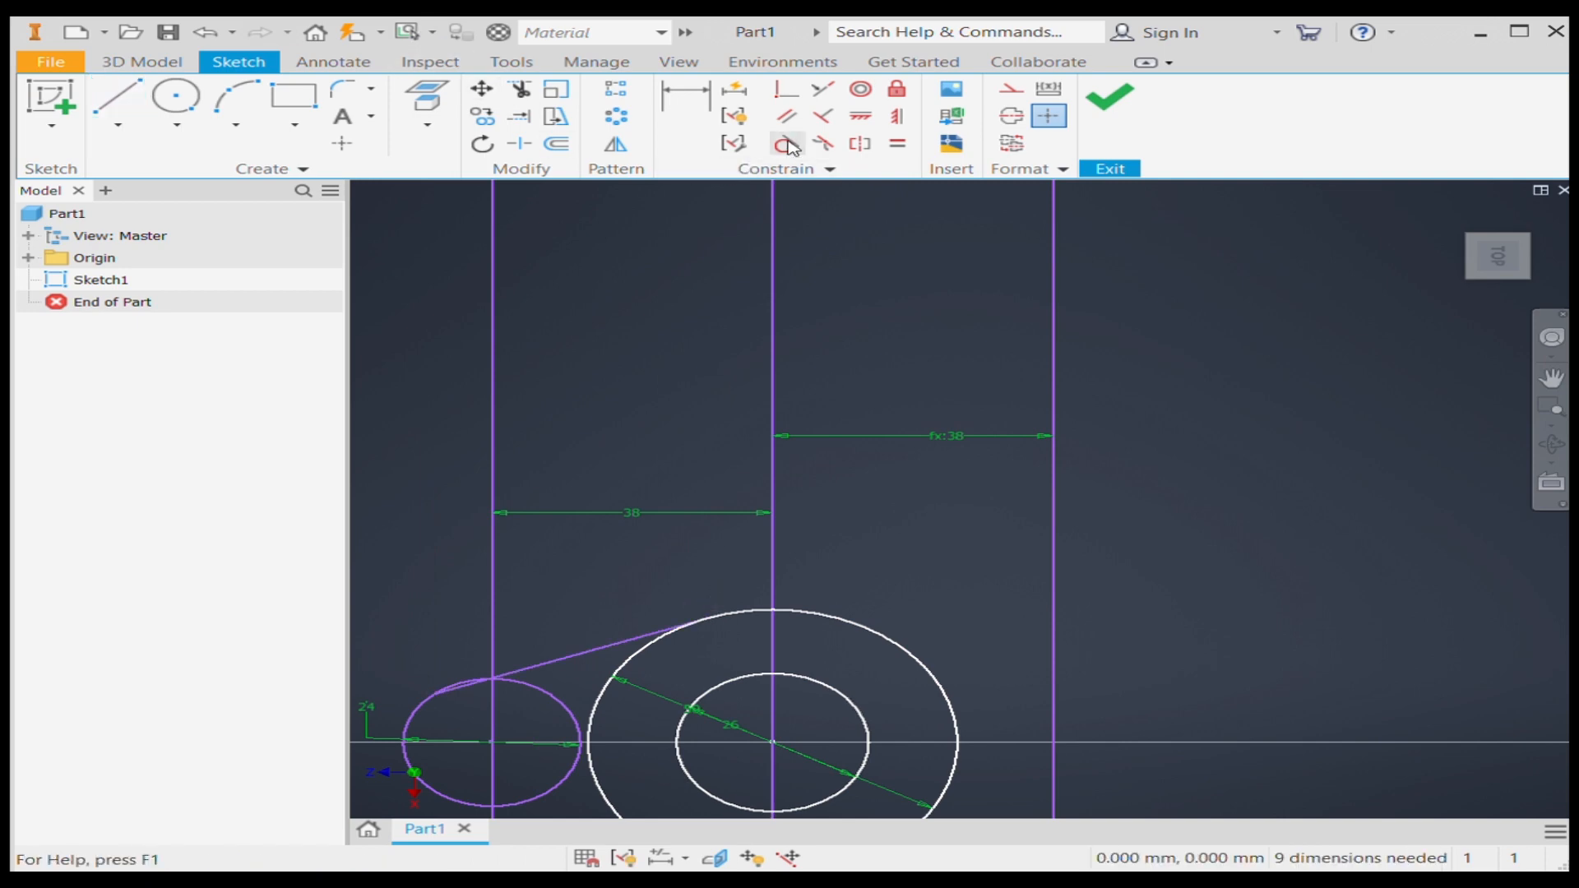
- Try to make the slanted line tangent to the 24 mm circle with a Tangent constraint
left_click(787, 143)
scroll(405, 681, "up", 4)
scroll(688, 671, "down", 4)
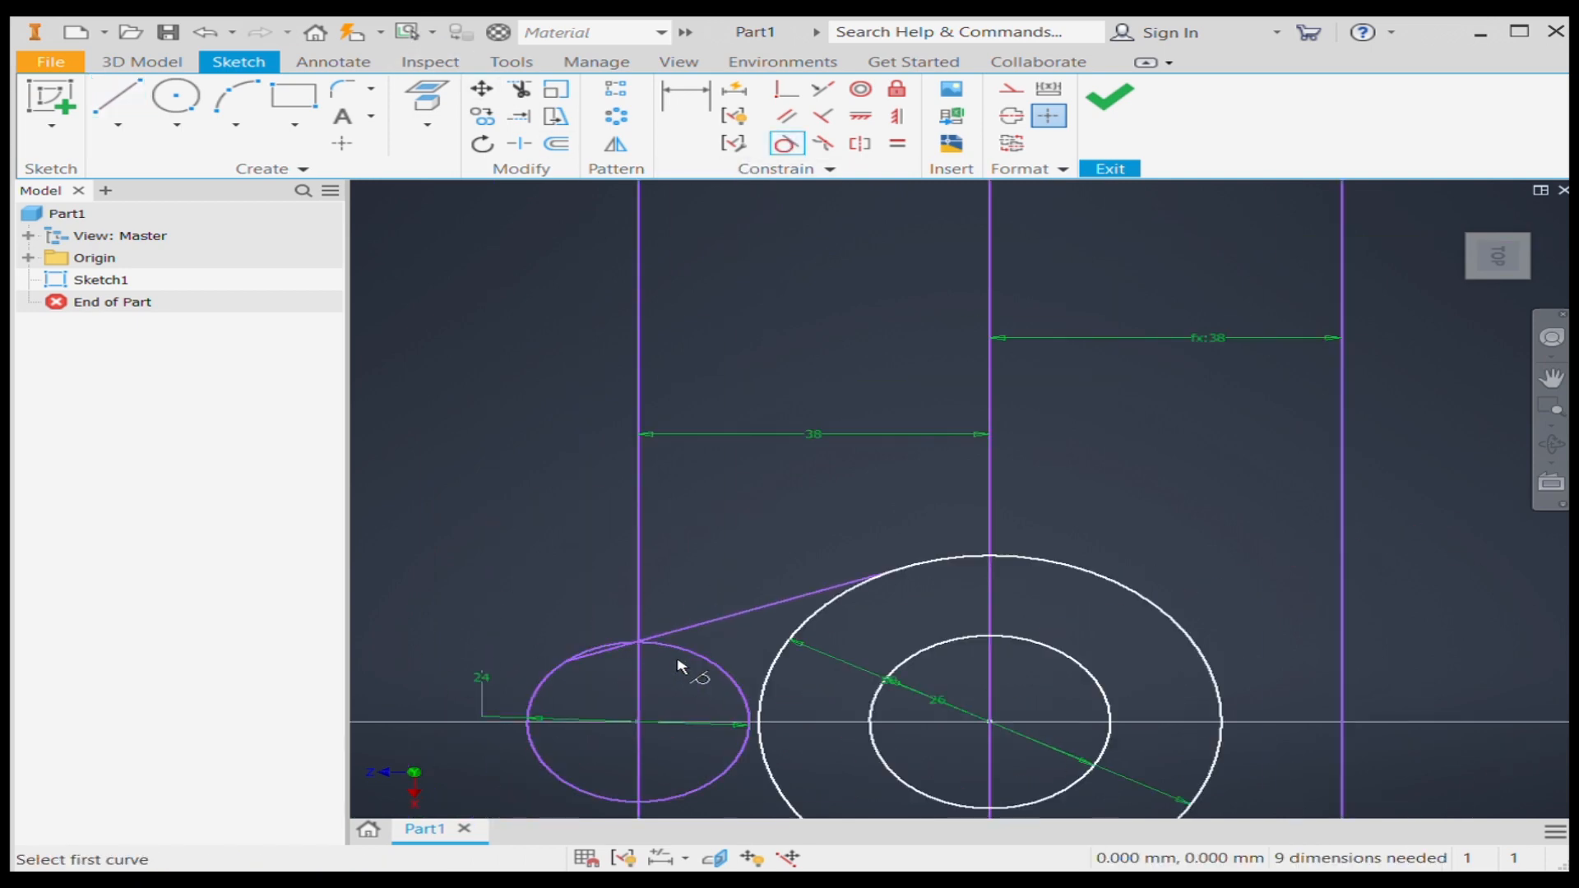
left_click(668, 649)
left_click(661, 634)
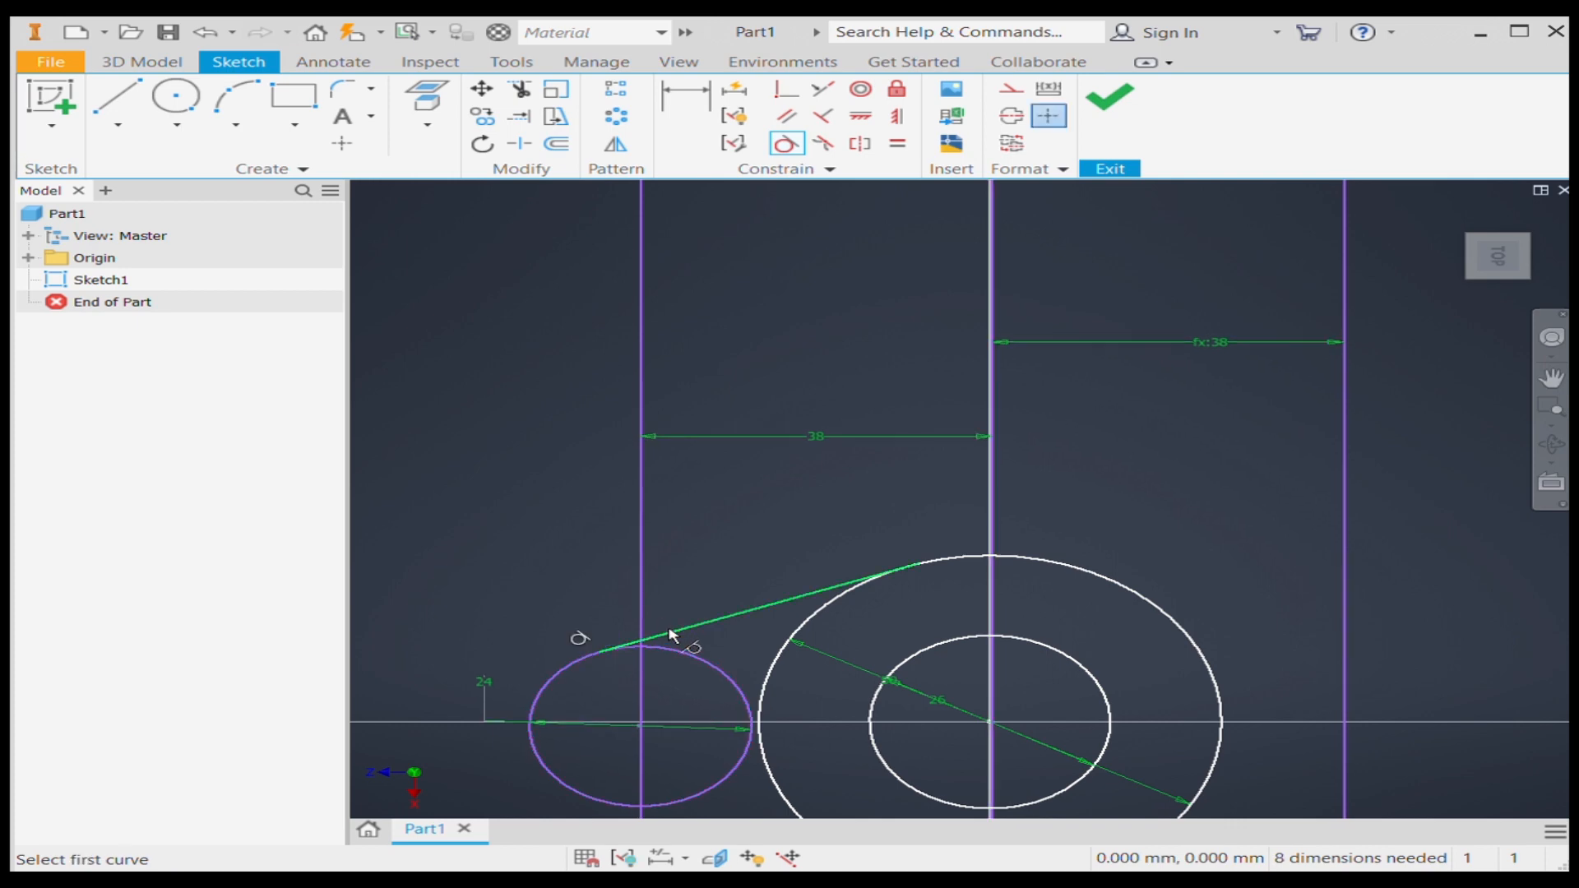
scroll(668, 640, "up", 6)
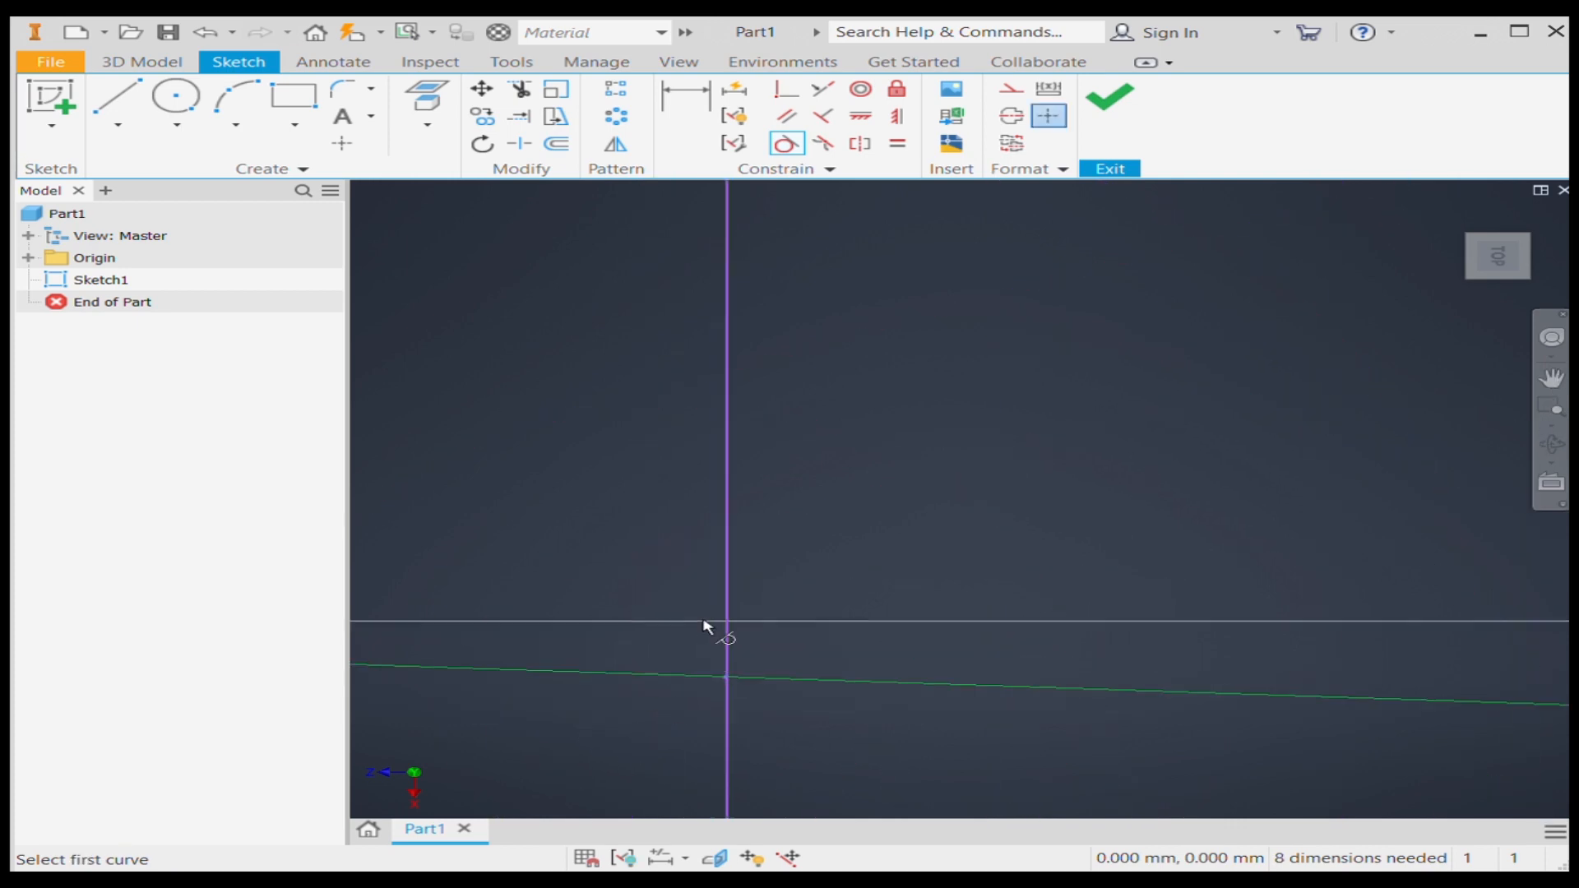
scroll(664, 641, "down", 5)
key("Escape")
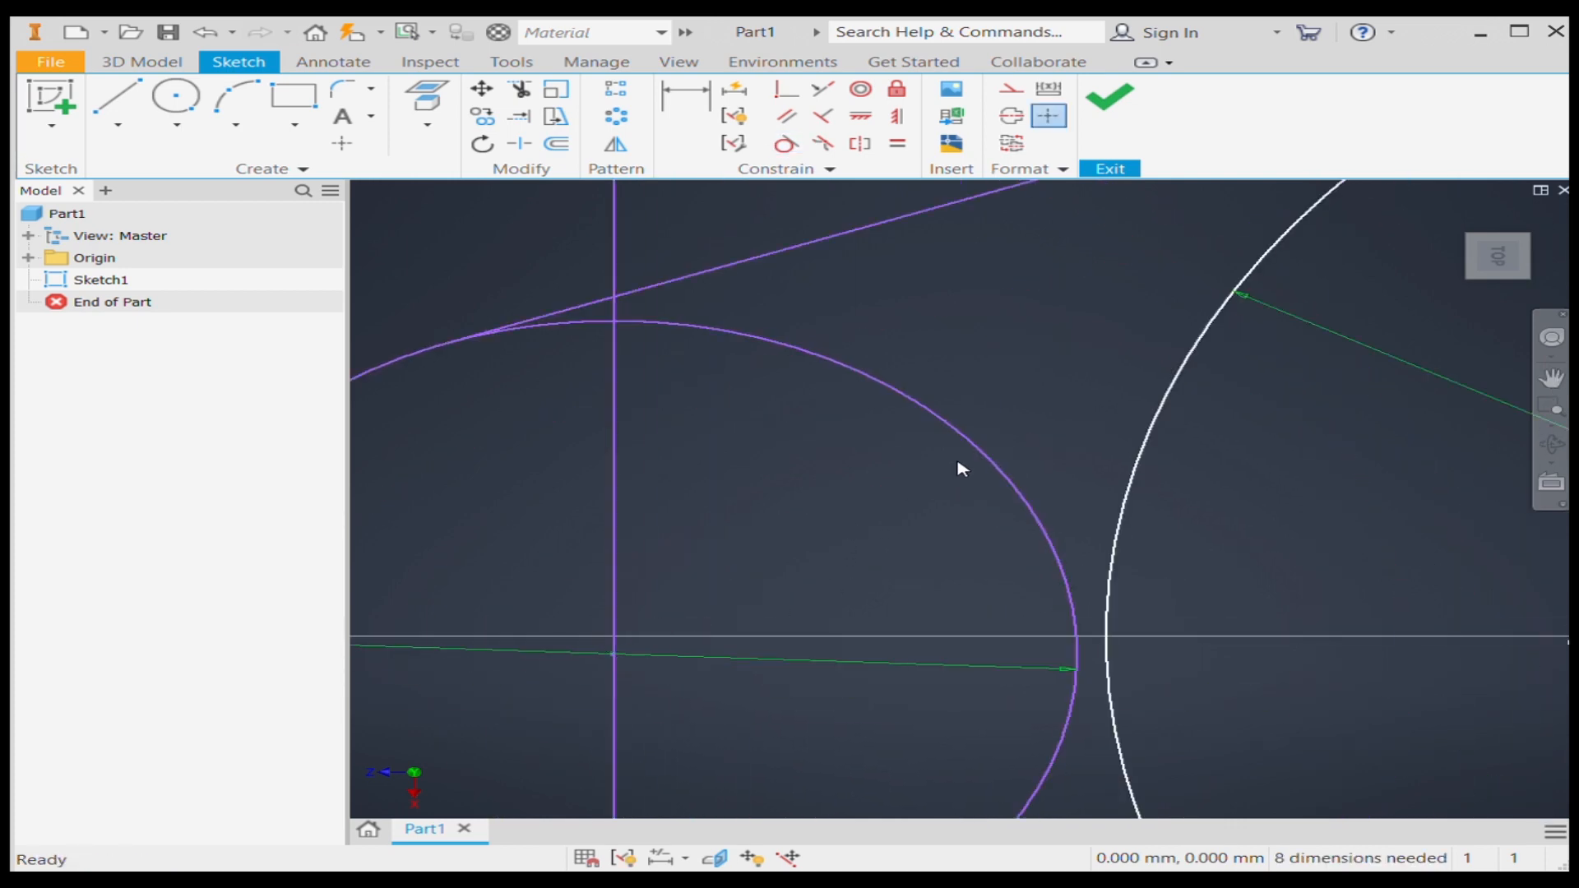
- Check the 24 mm circle's centre point and undo the tangent constraint on the slanted line
left_click(1004, 471)
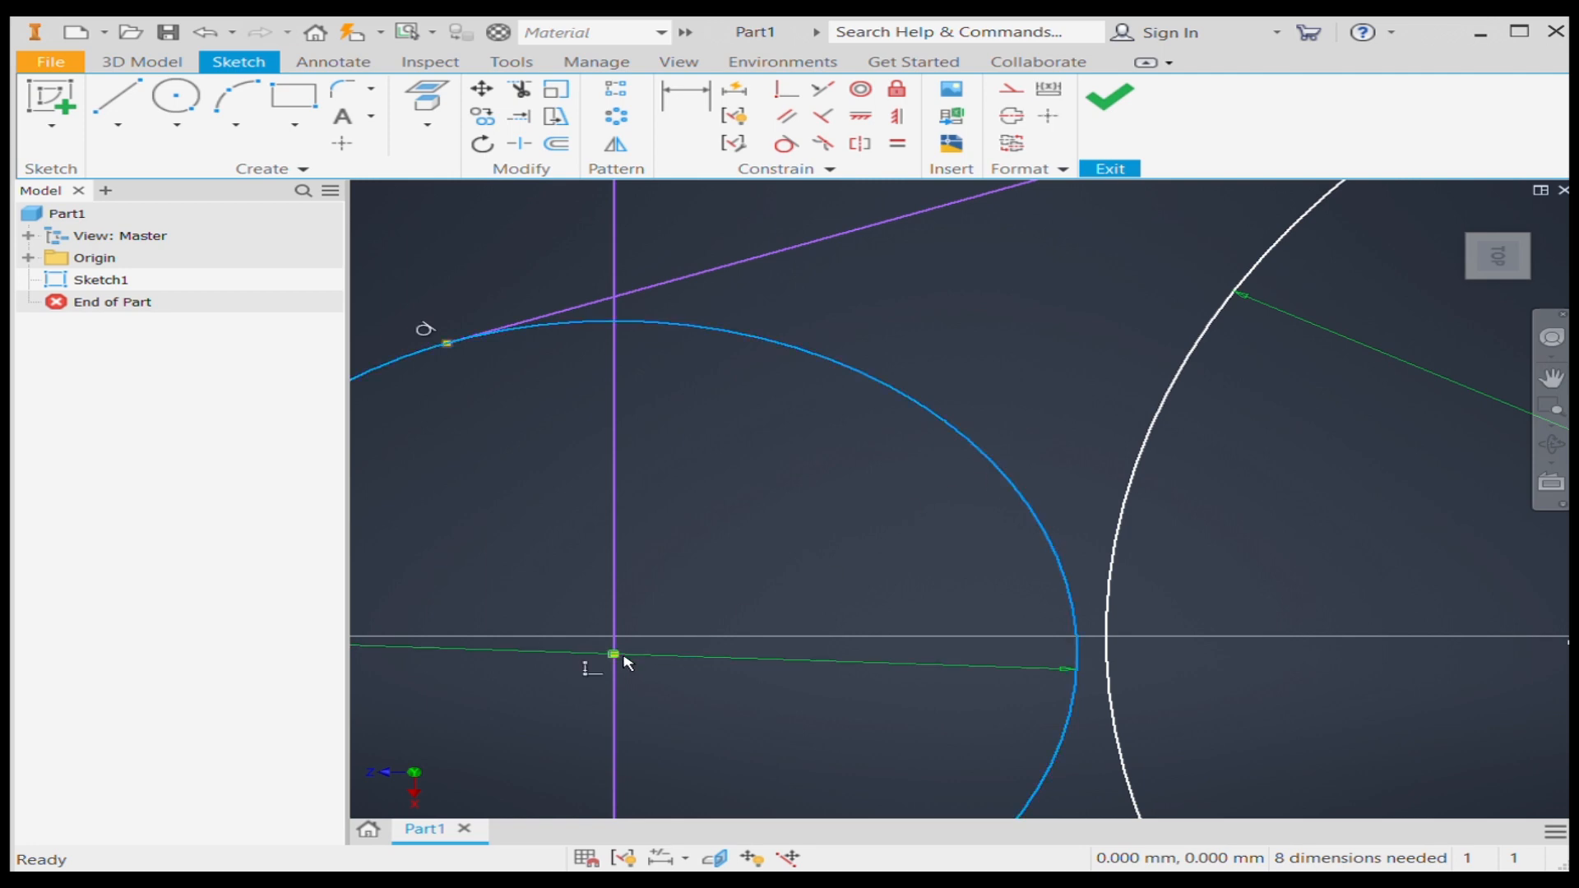
left_click_drag(607, 651, 674, 659)
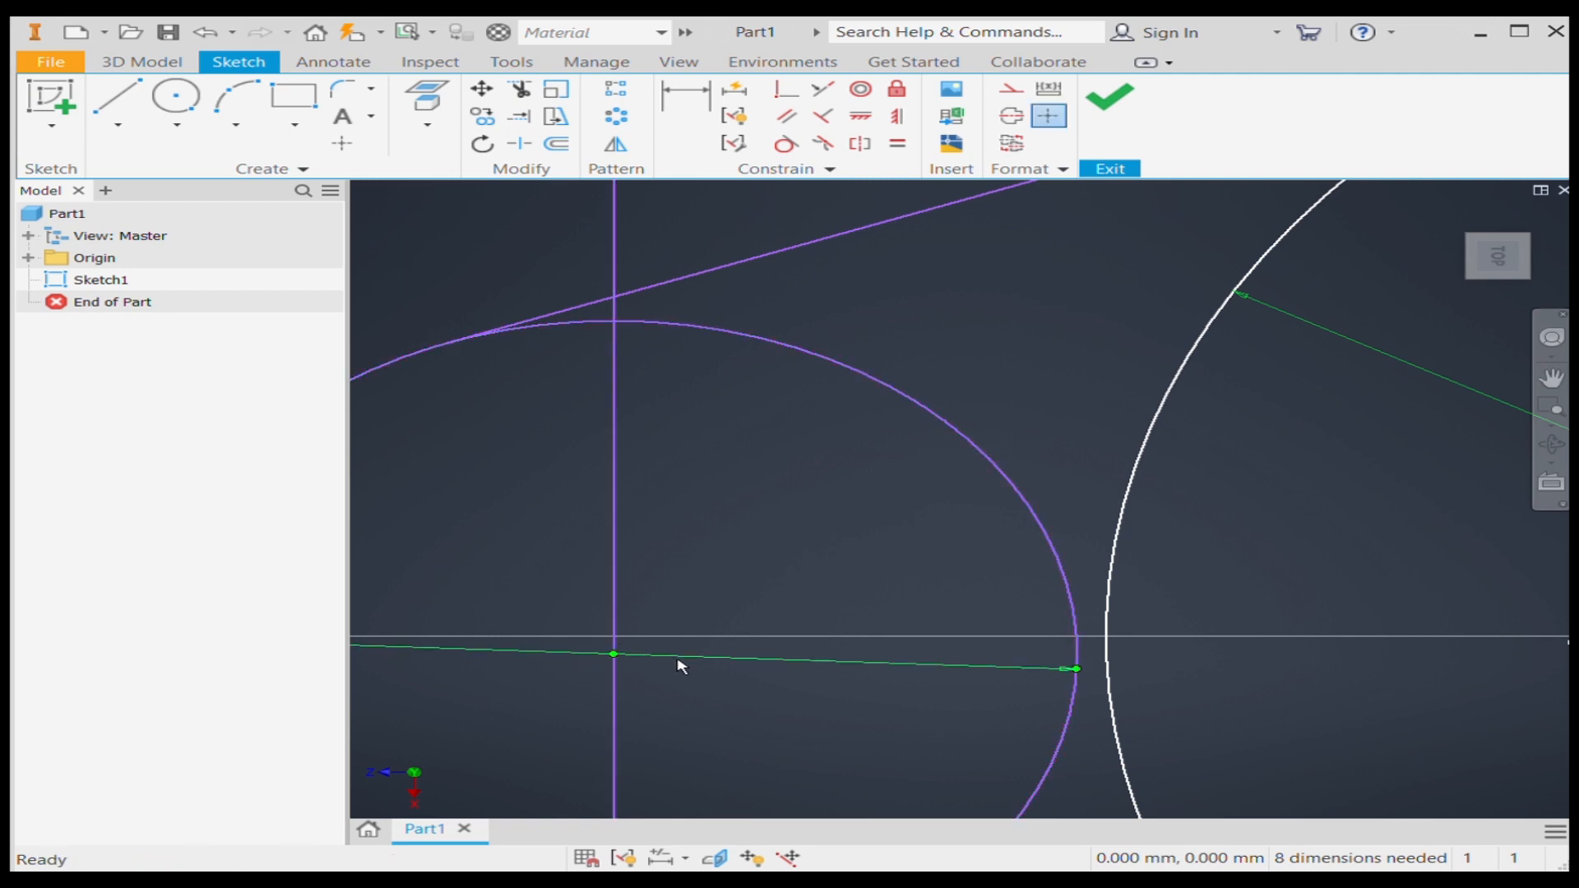
key("ctrl+z")
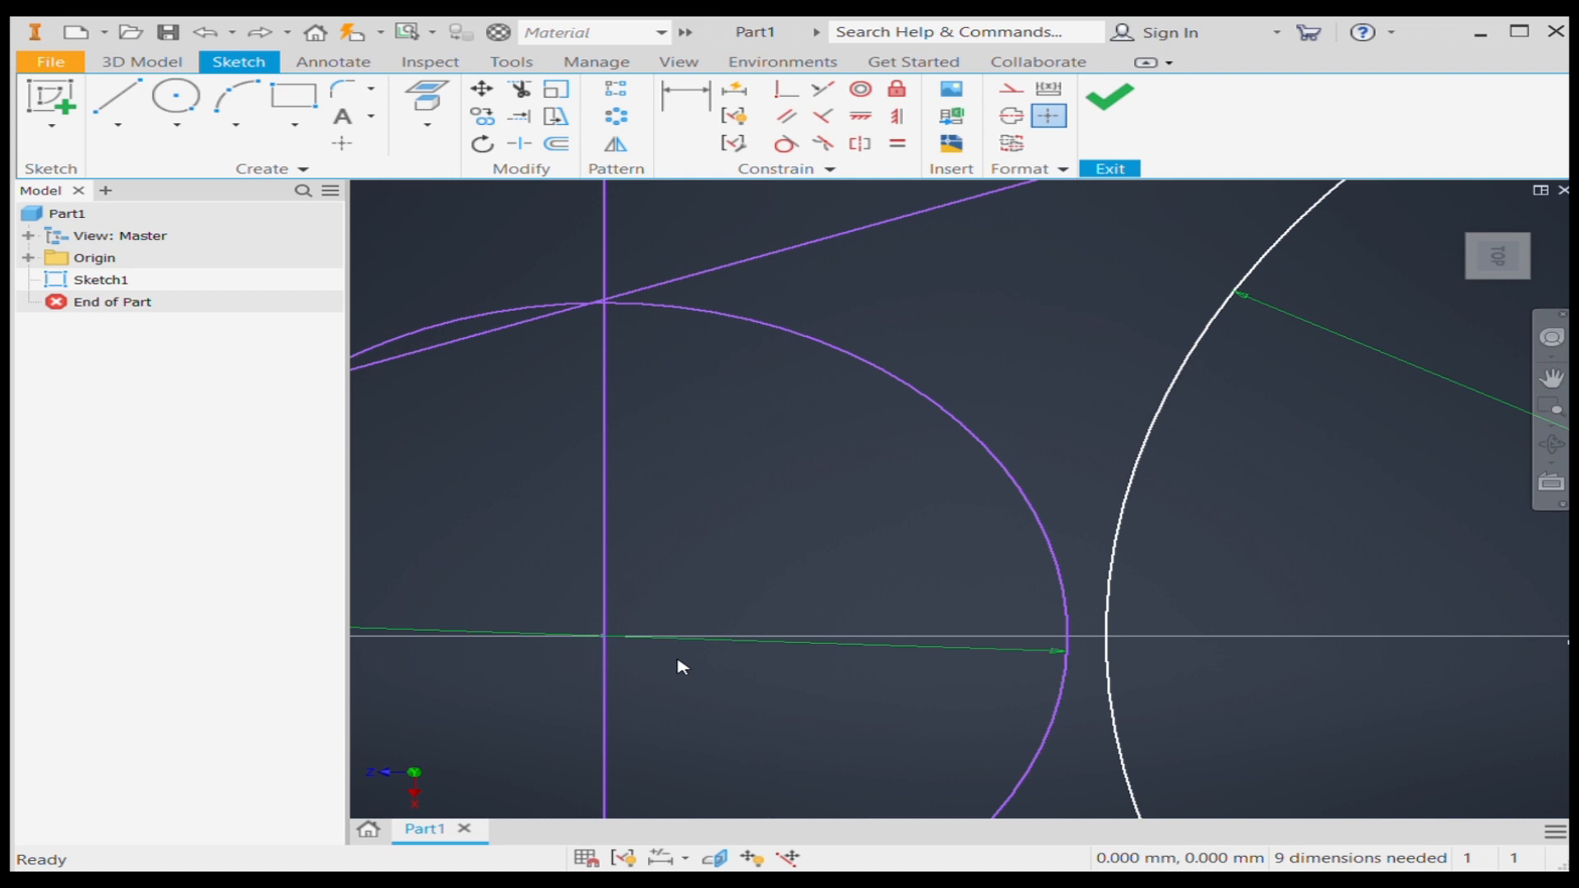
scroll(681, 663, "down", 3)
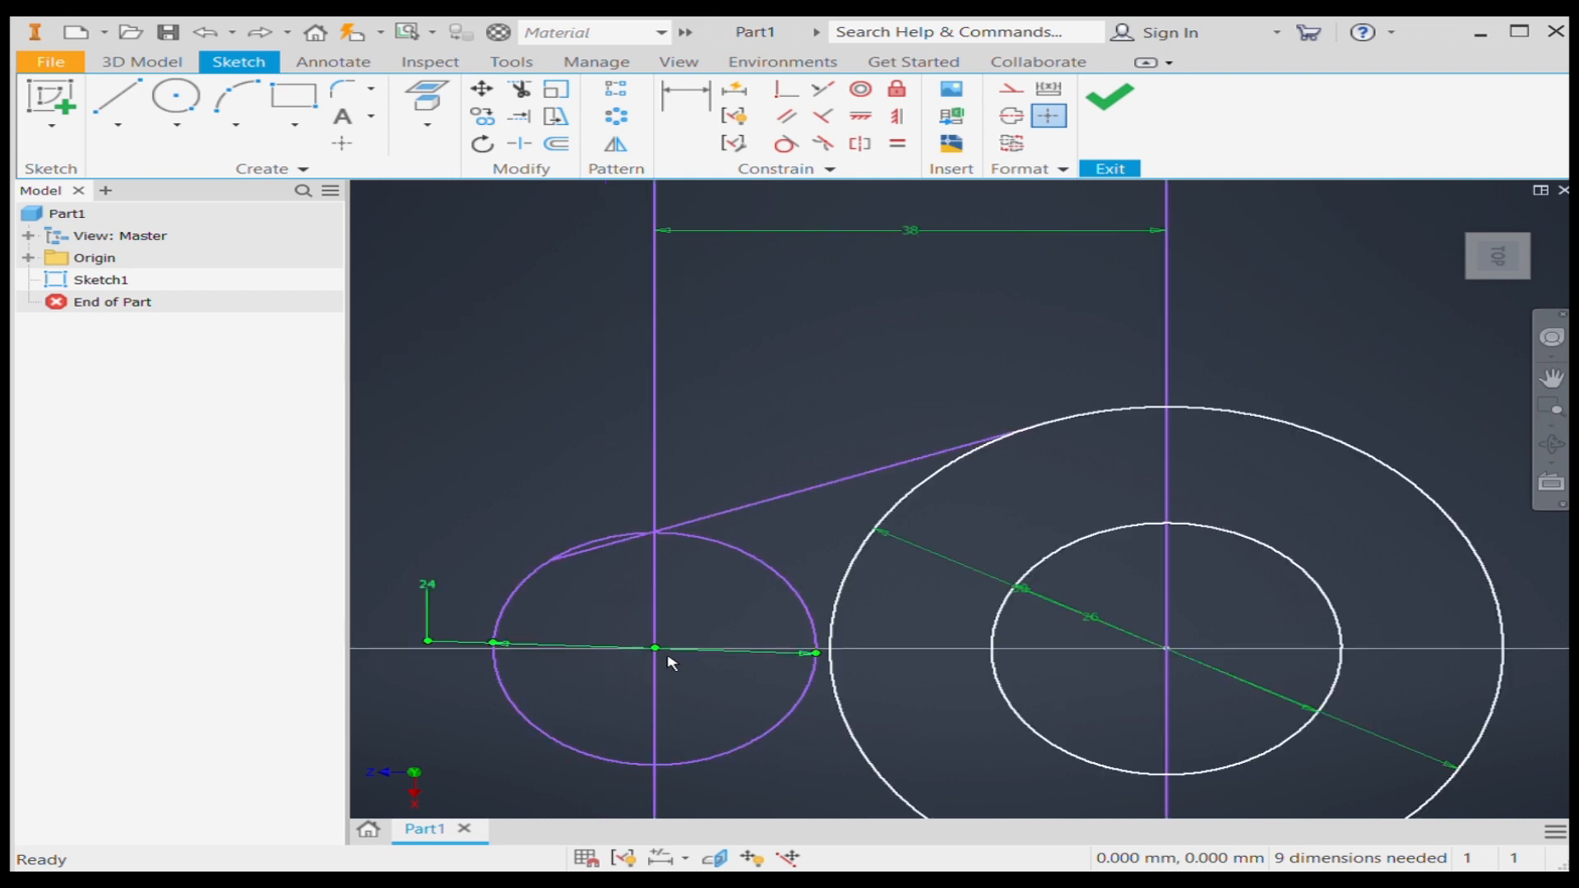
- Make the slanted line tangent to the large outer circle with a Tangent constraint
left_click(784, 146)
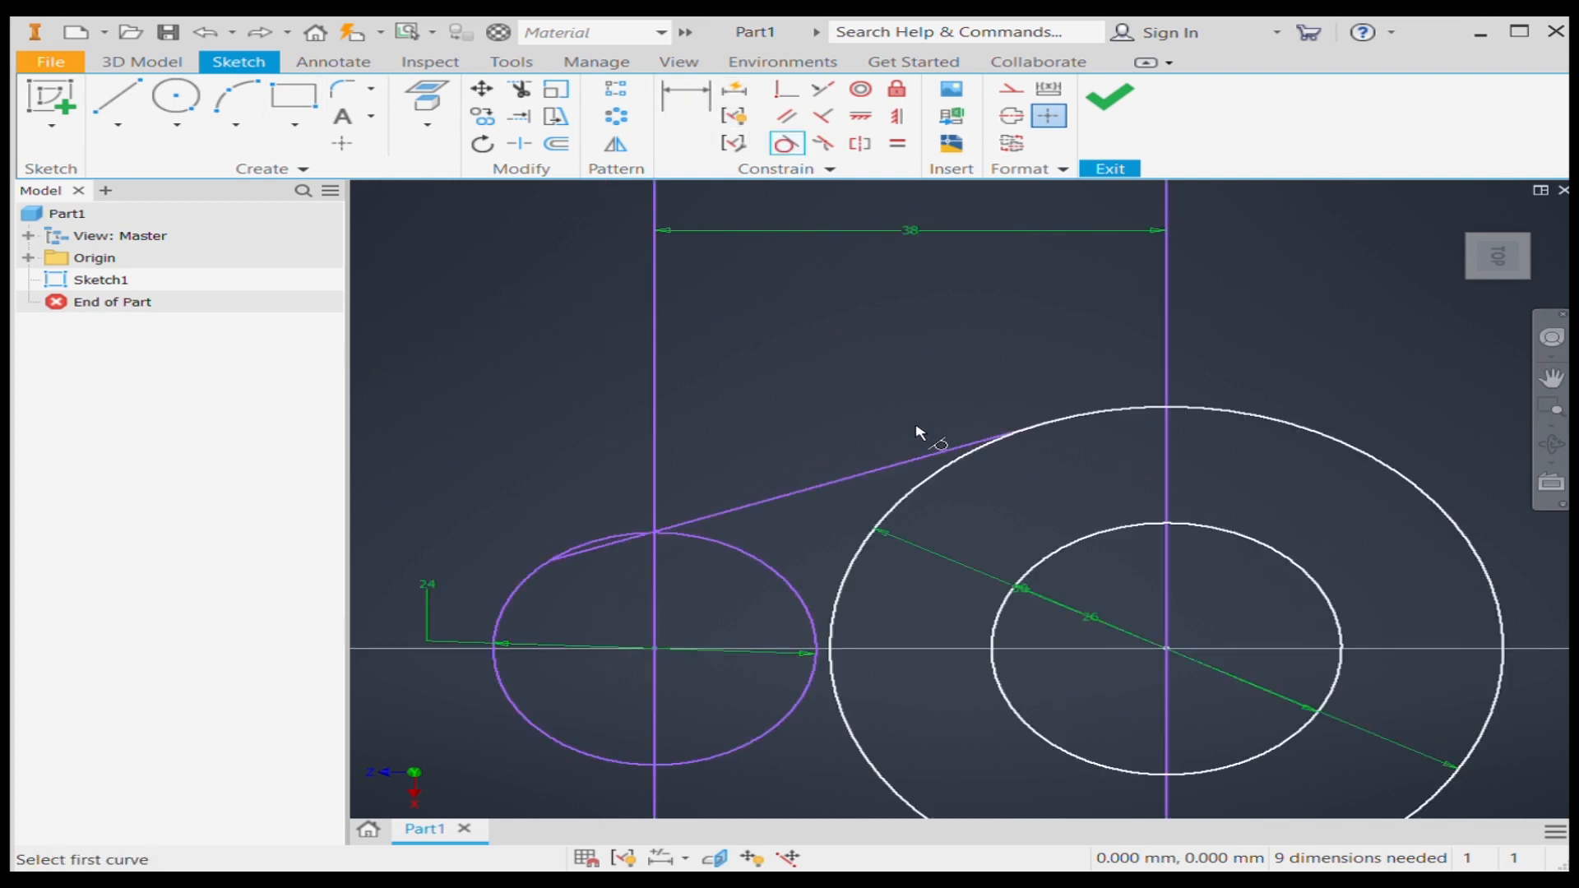
left_click(913, 491)
left_click(902, 465)
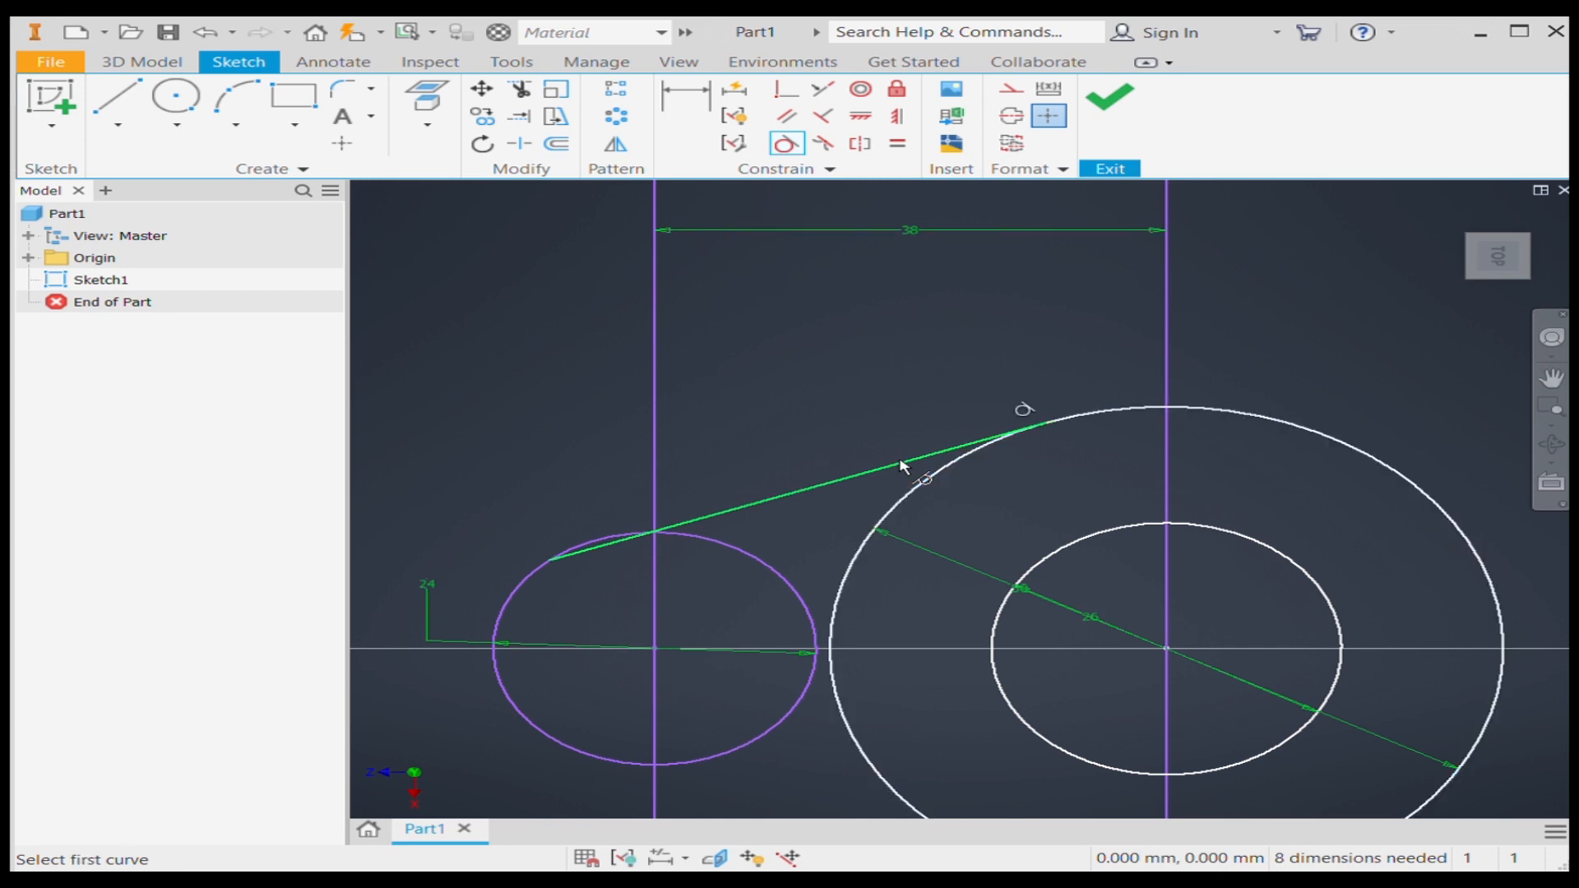
- Try a Tangent constraint between the slanted line and the 24 mm circle, and undo it
left_click(723, 545)
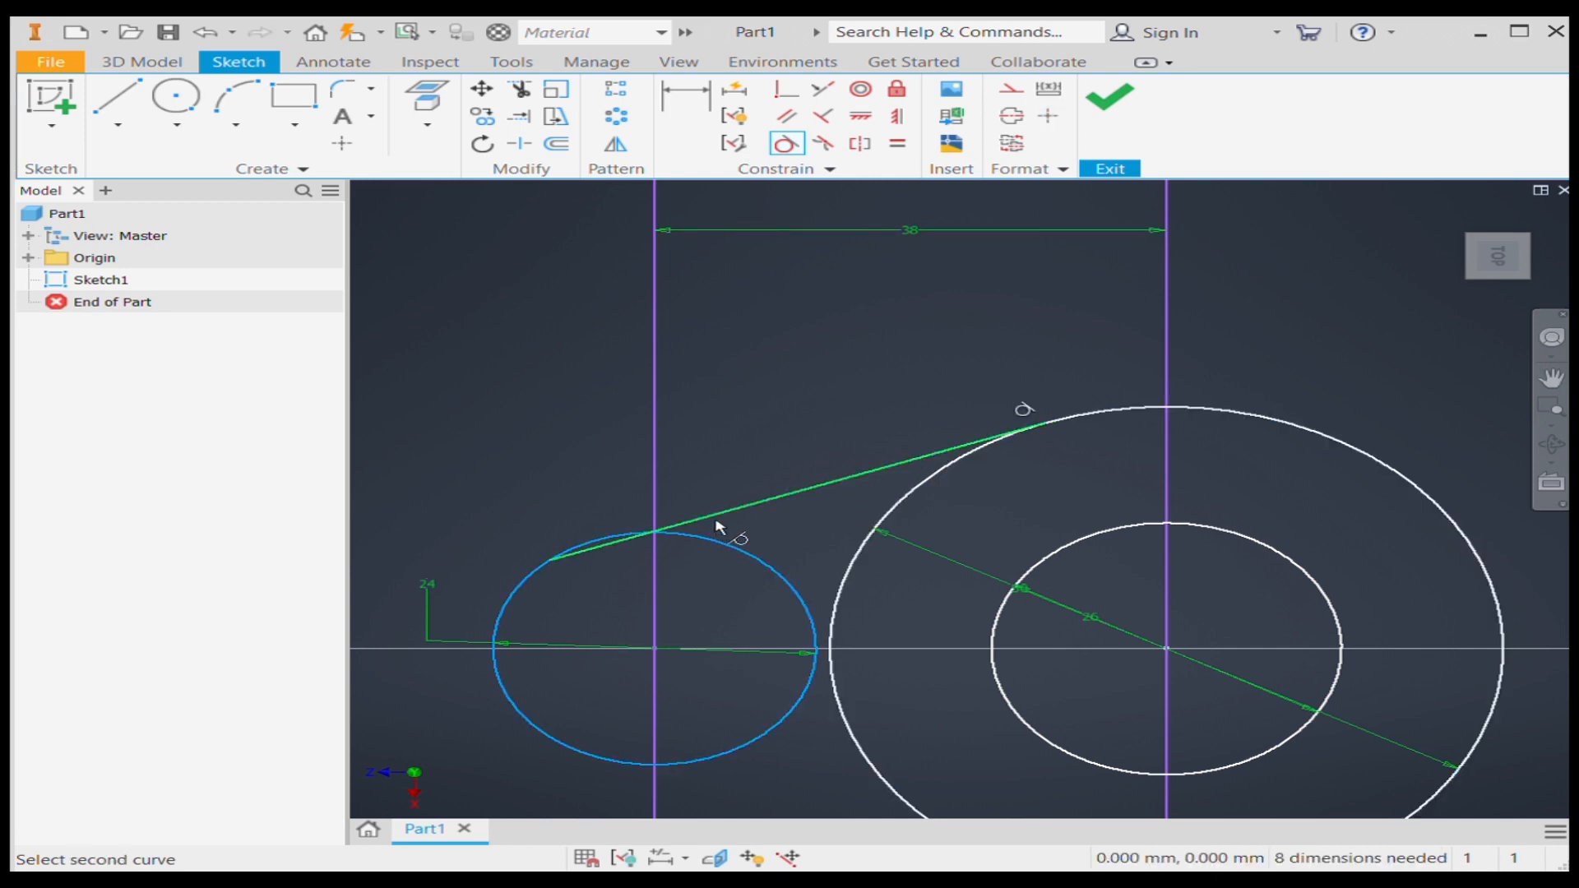
left_click(719, 527)
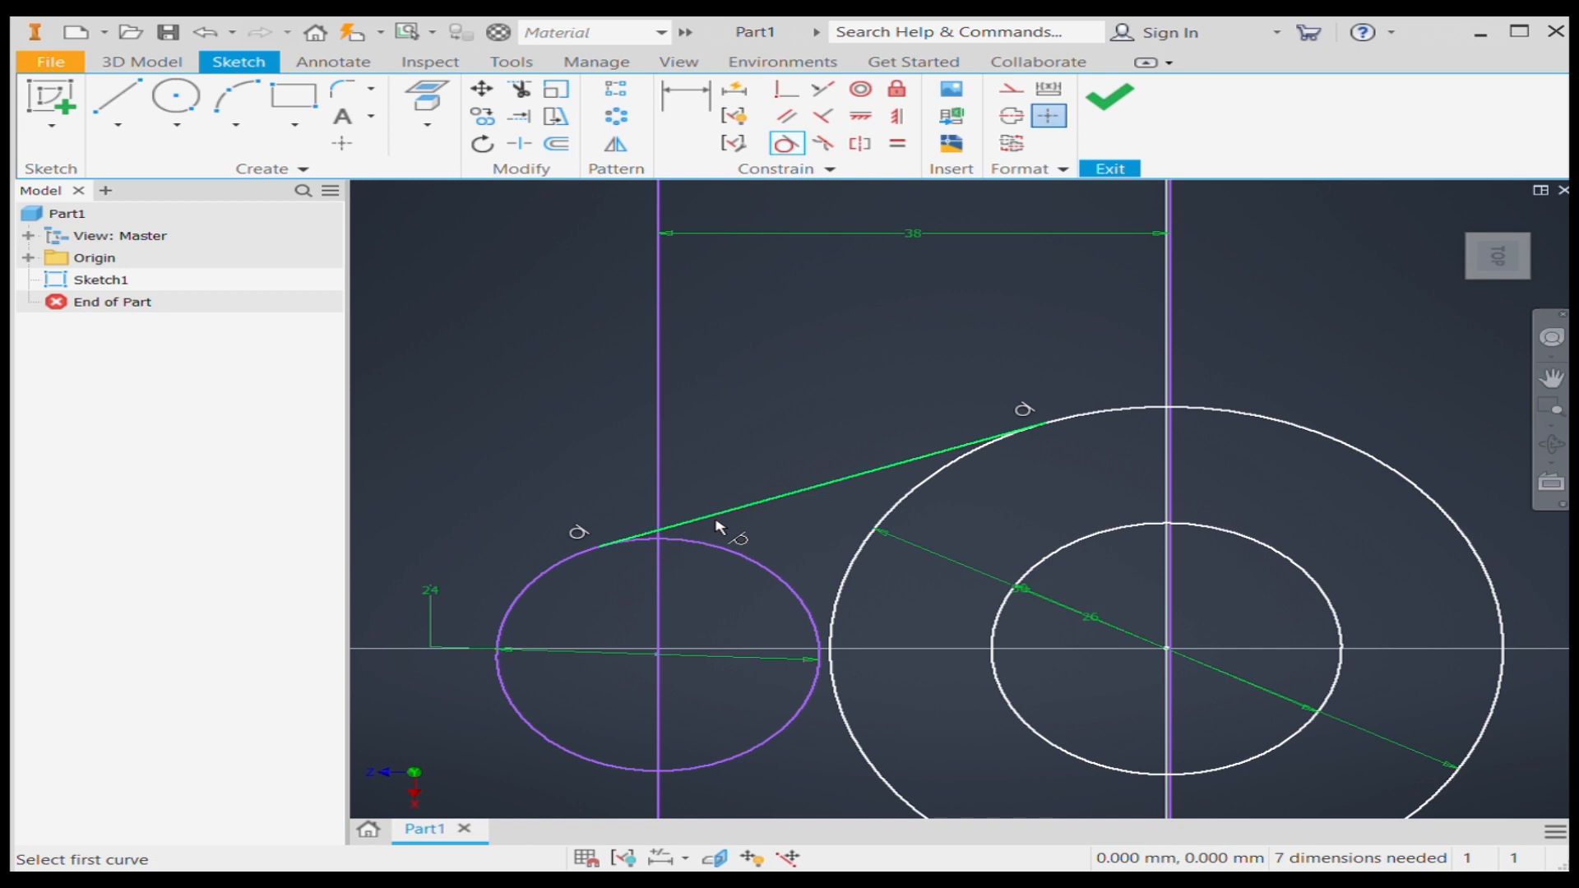
key("Escape")
key("ctrl+z")
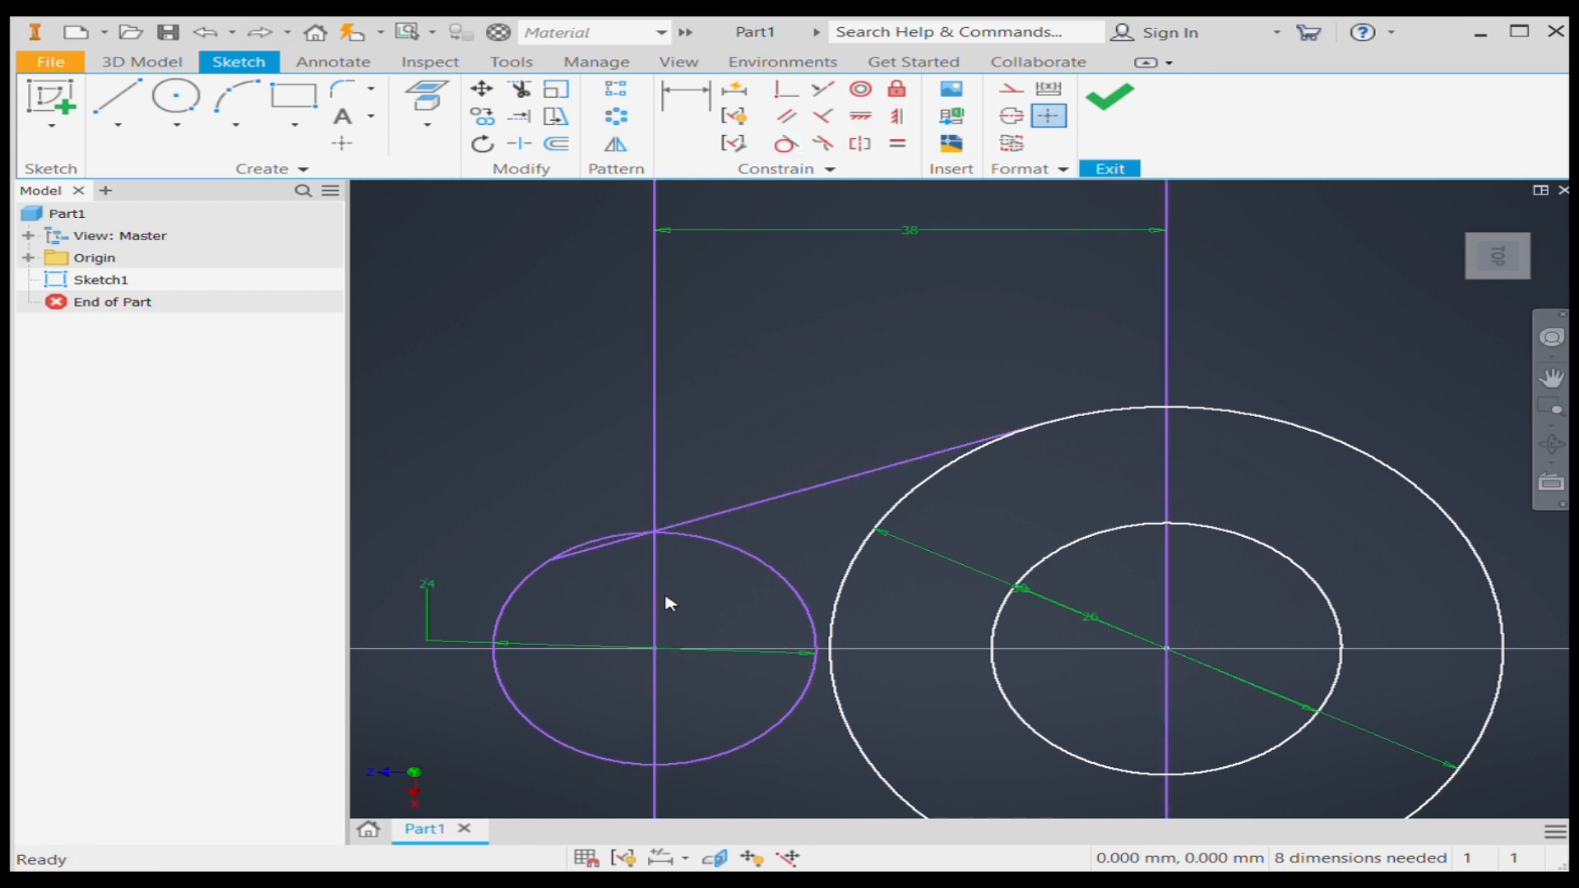
- Remove the coincident constraint at the slanted line's lower end and move that end to where the left offset line meets the 24 mm circle
left_click(709, 515)
left_click(546, 558)
left_click_drag(548, 562, 583, 547)
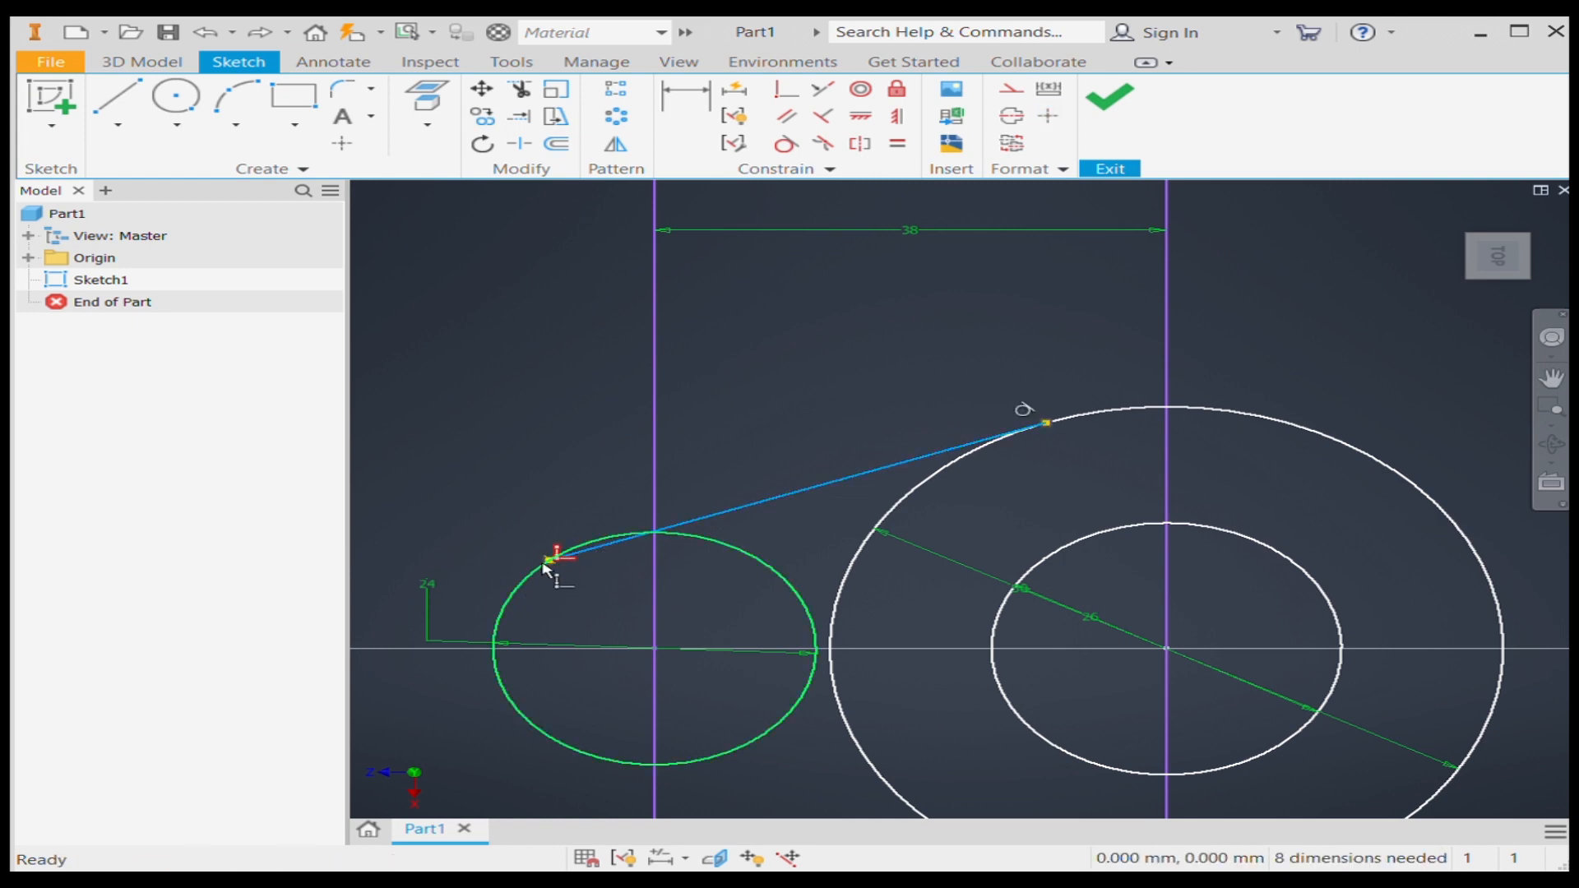
key("Delete")
left_click_drag(547, 561, 656, 540)
scroll(656, 540, "up", 3)
scroll(649, 546, "down", 4)
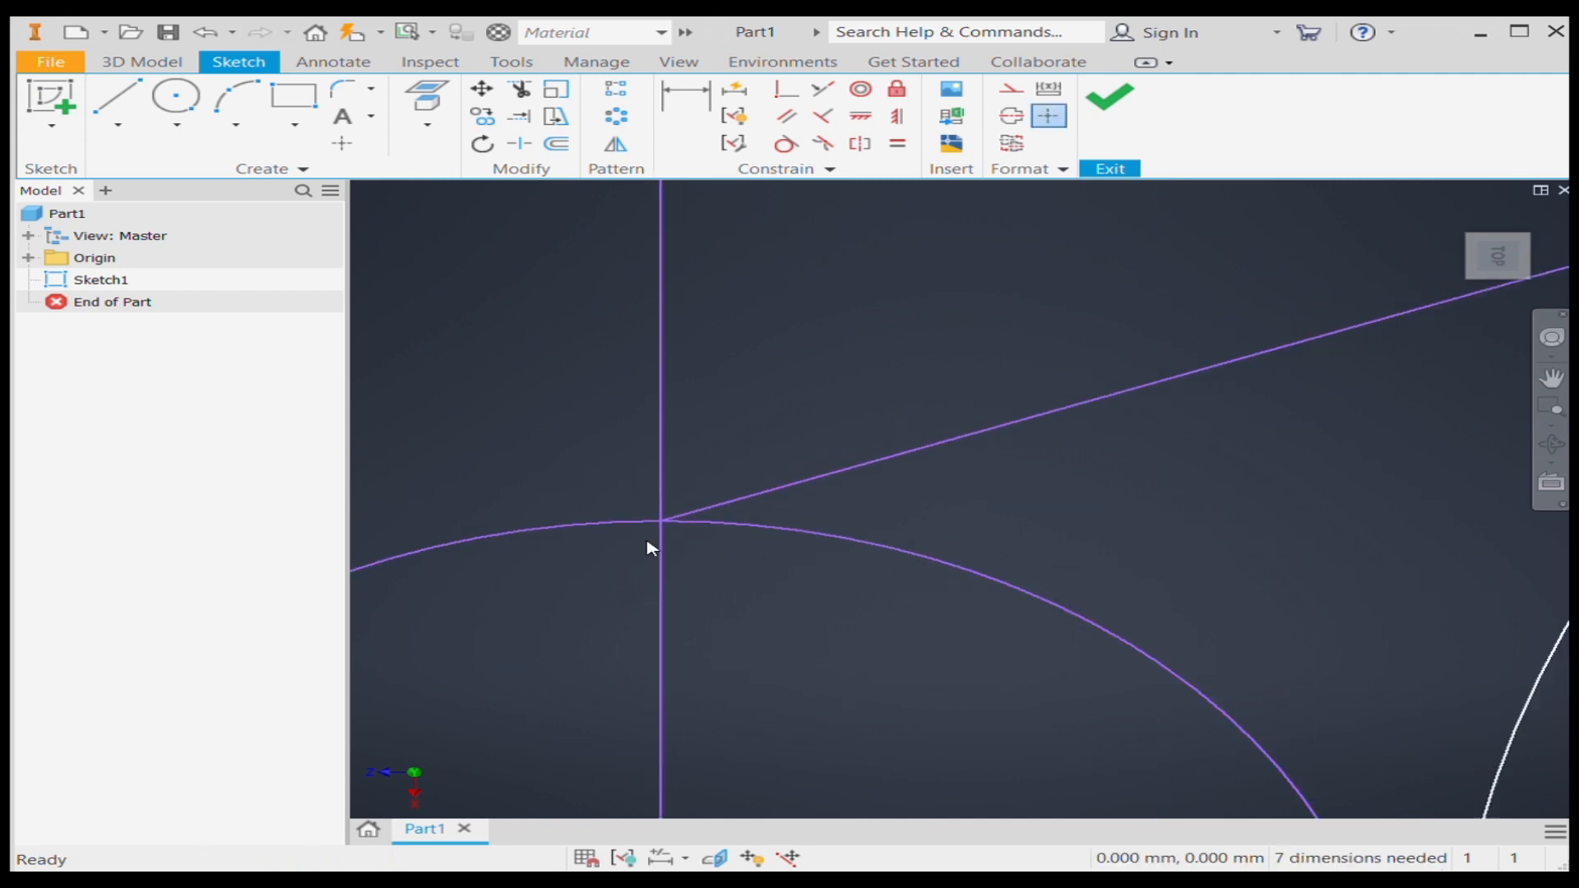
- Try to make the repositioned slanted line tangent to the 24 mm circle, and undo the constraint
left_click(783, 142)
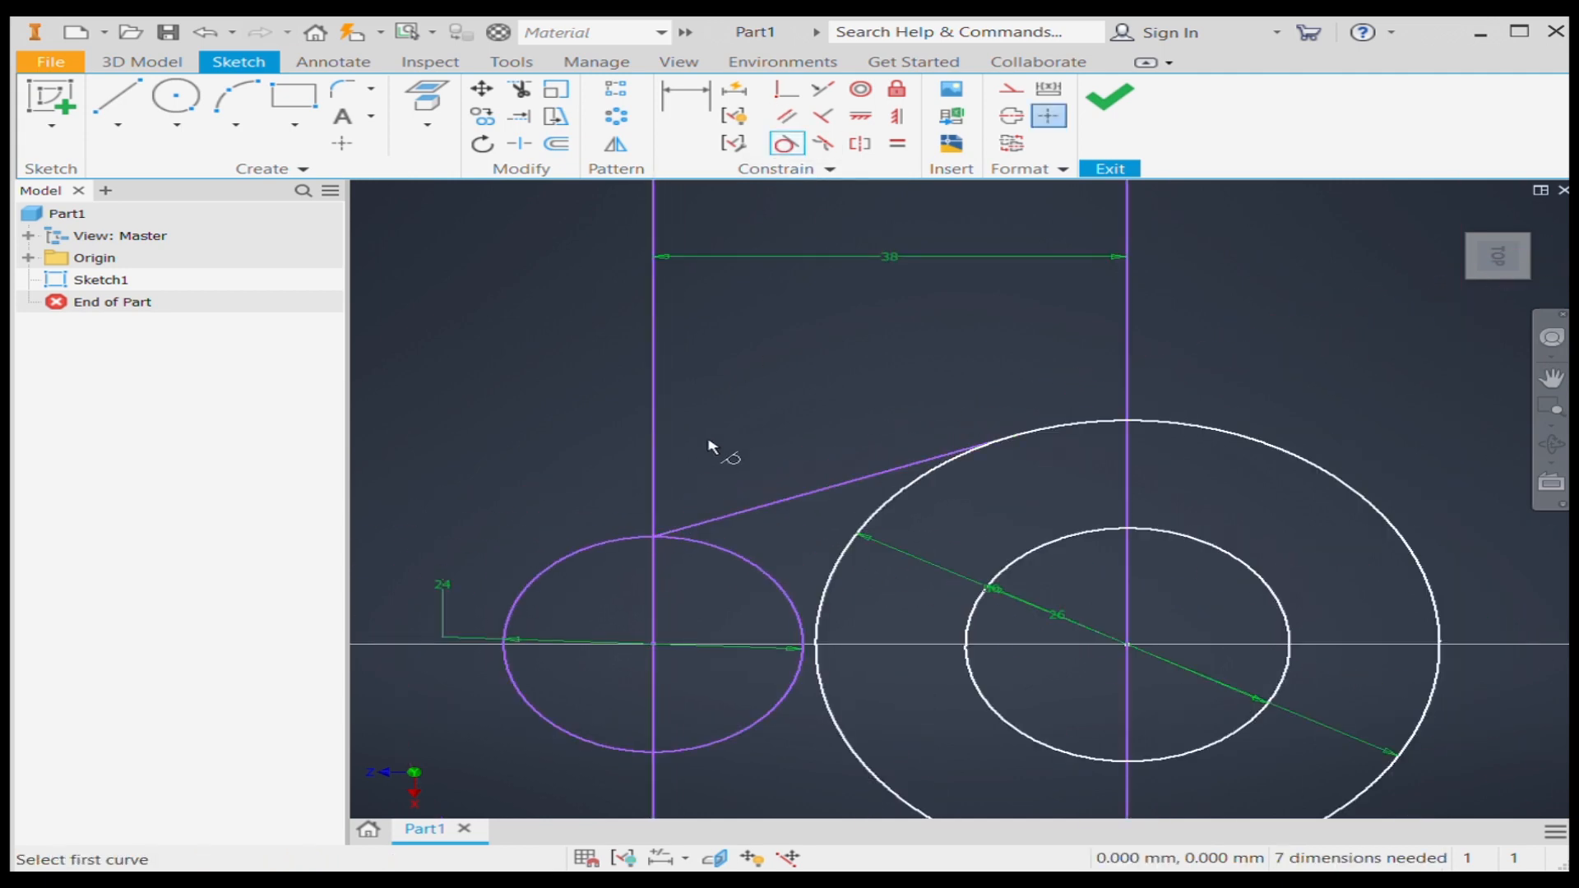
left_click(695, 529)
left_click(697, 537)
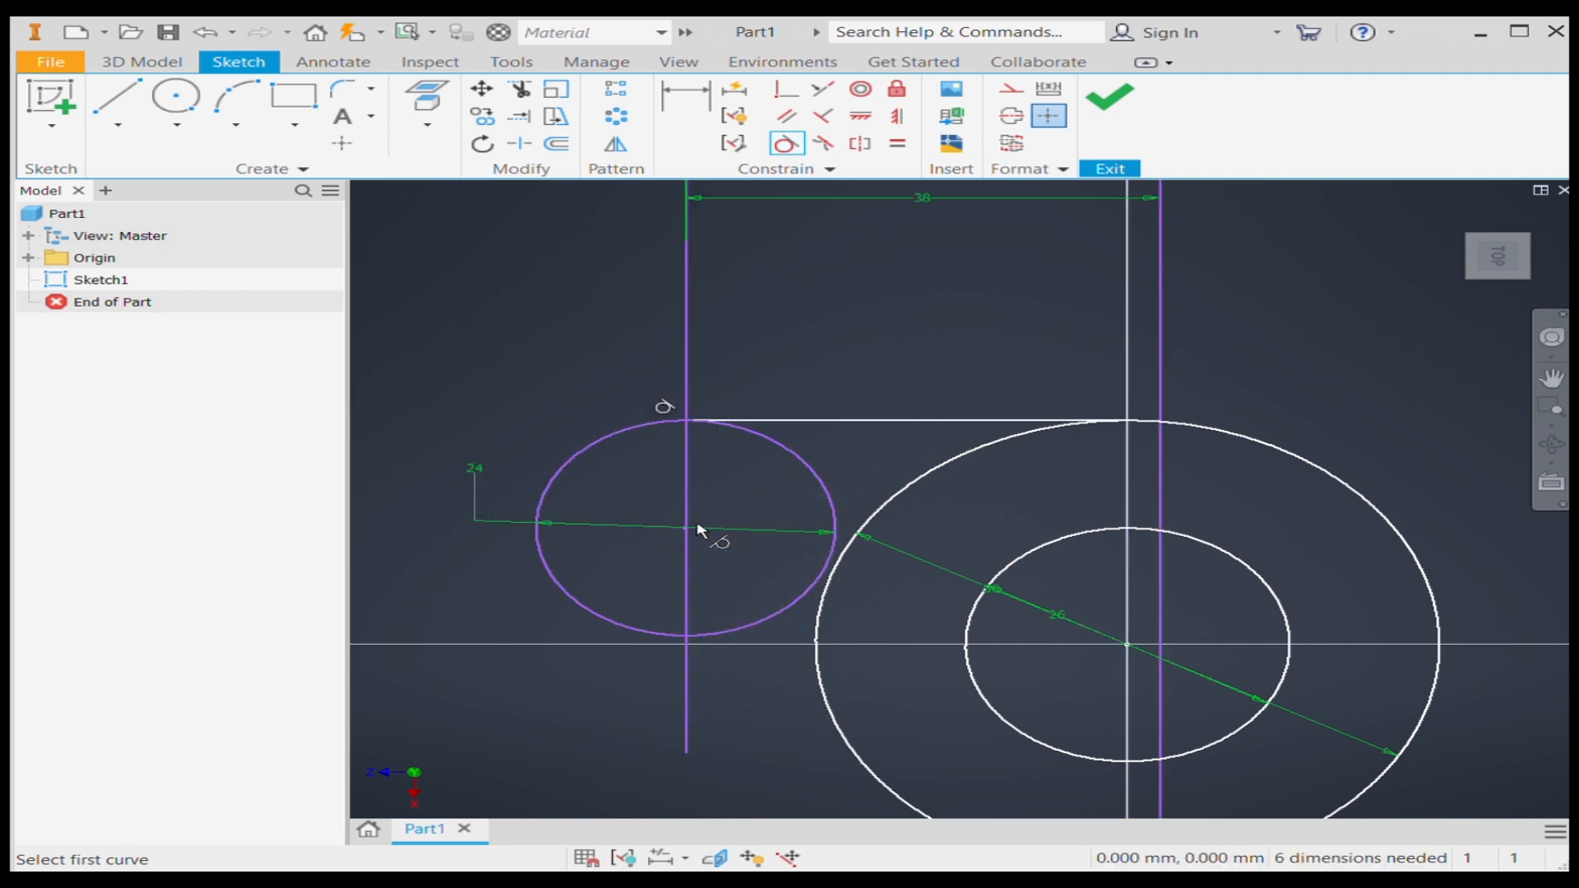
key("ctrl+z")
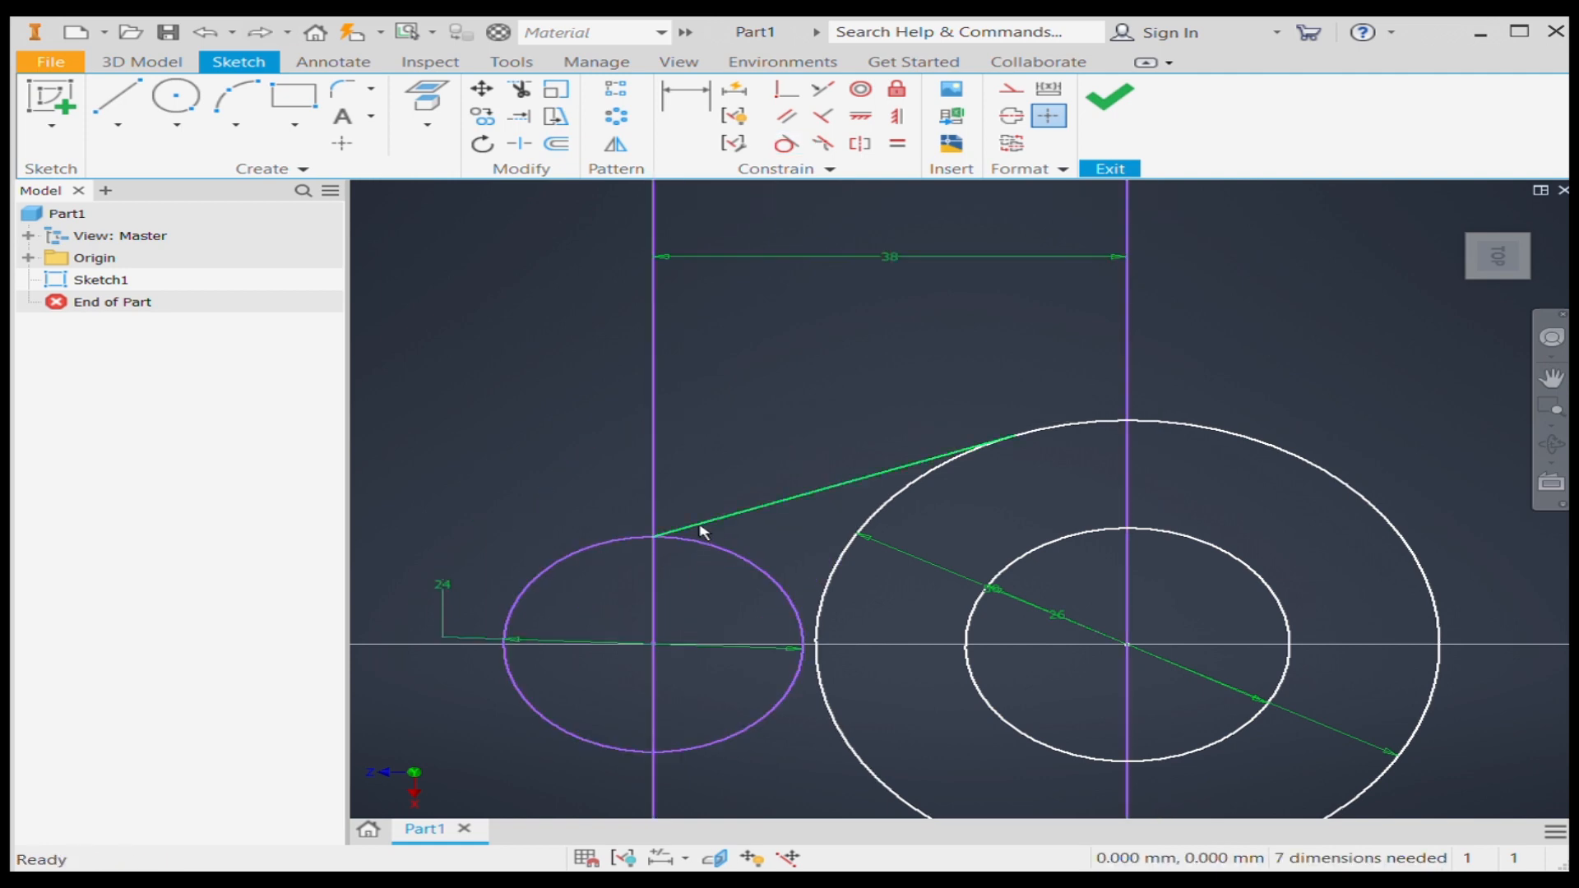
- Delete the slanted line and redraw it from the upper part of the large outer circle to the upper part of the 24 mm circle
left_click(705, 536)
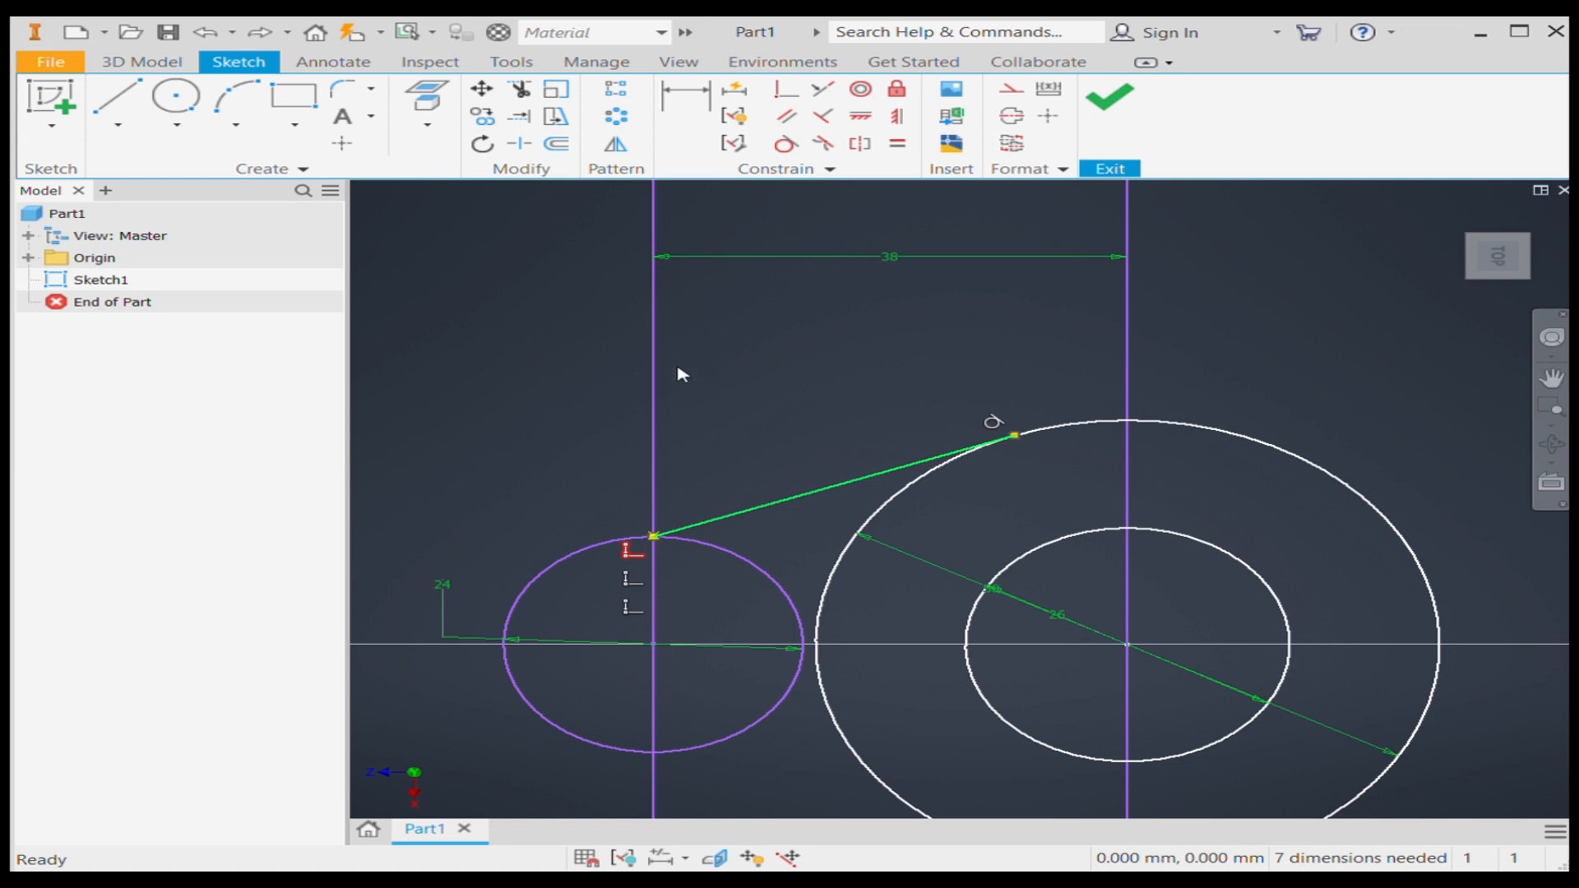
key("Delete")
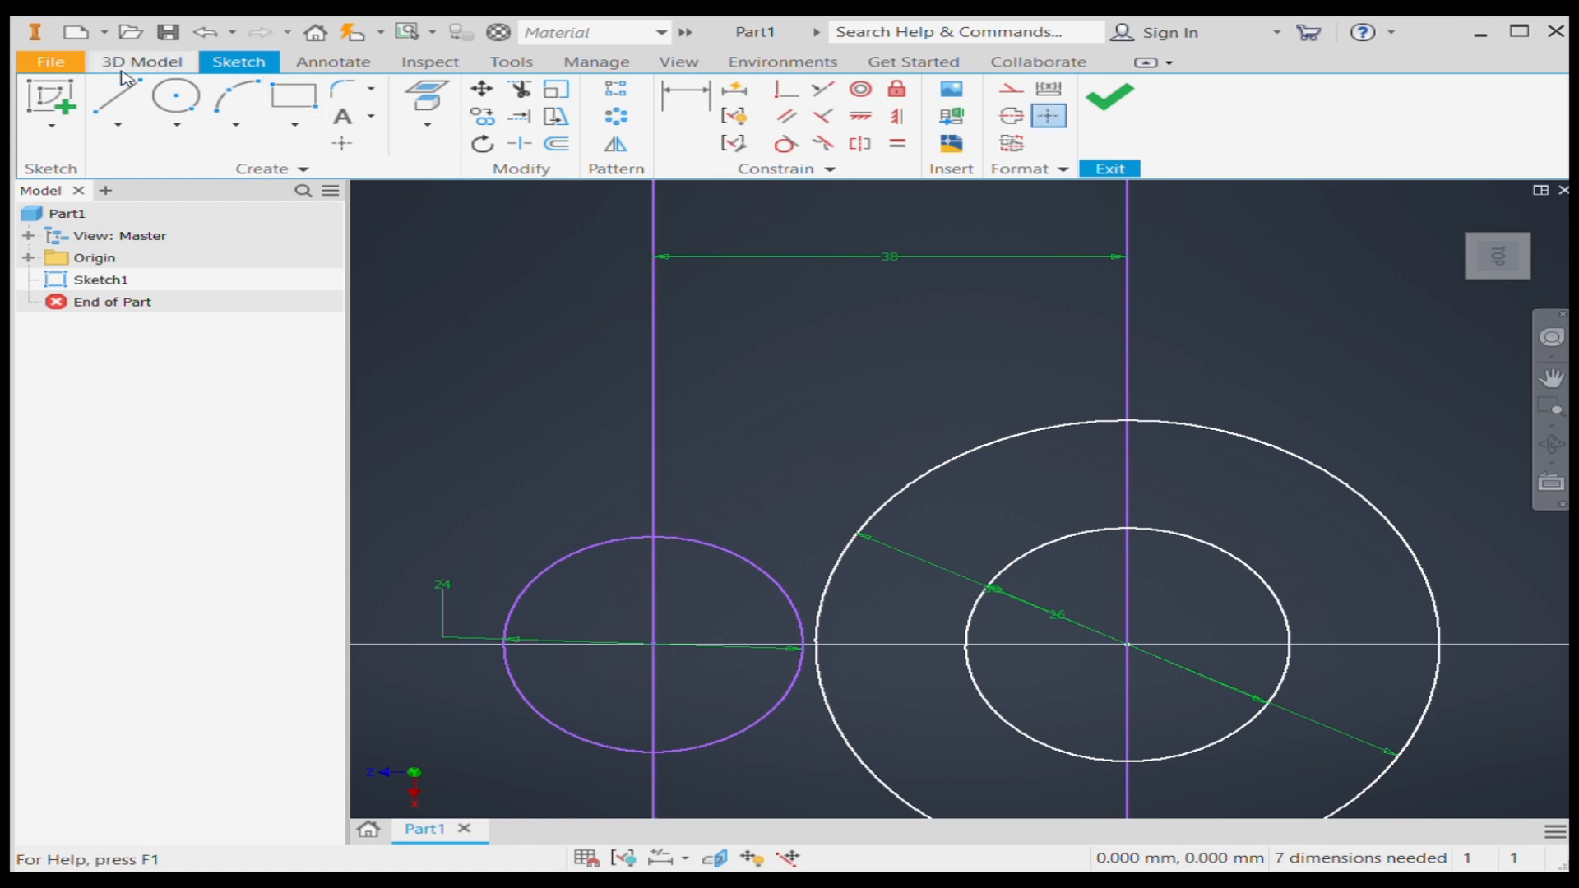
left_click(136, 128)
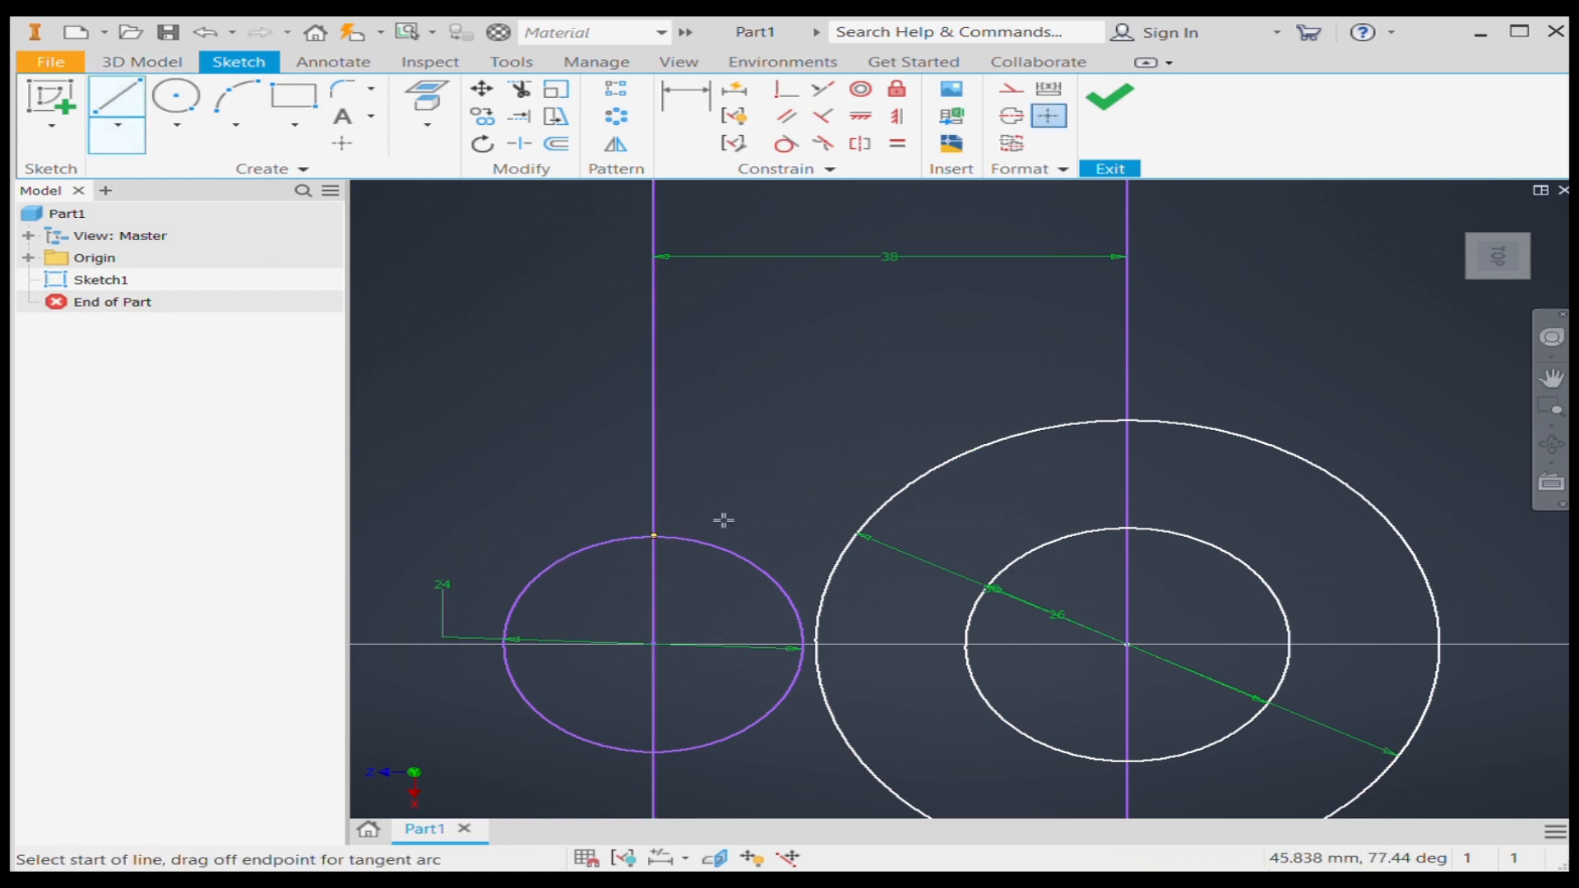
left_click(1030, 432)
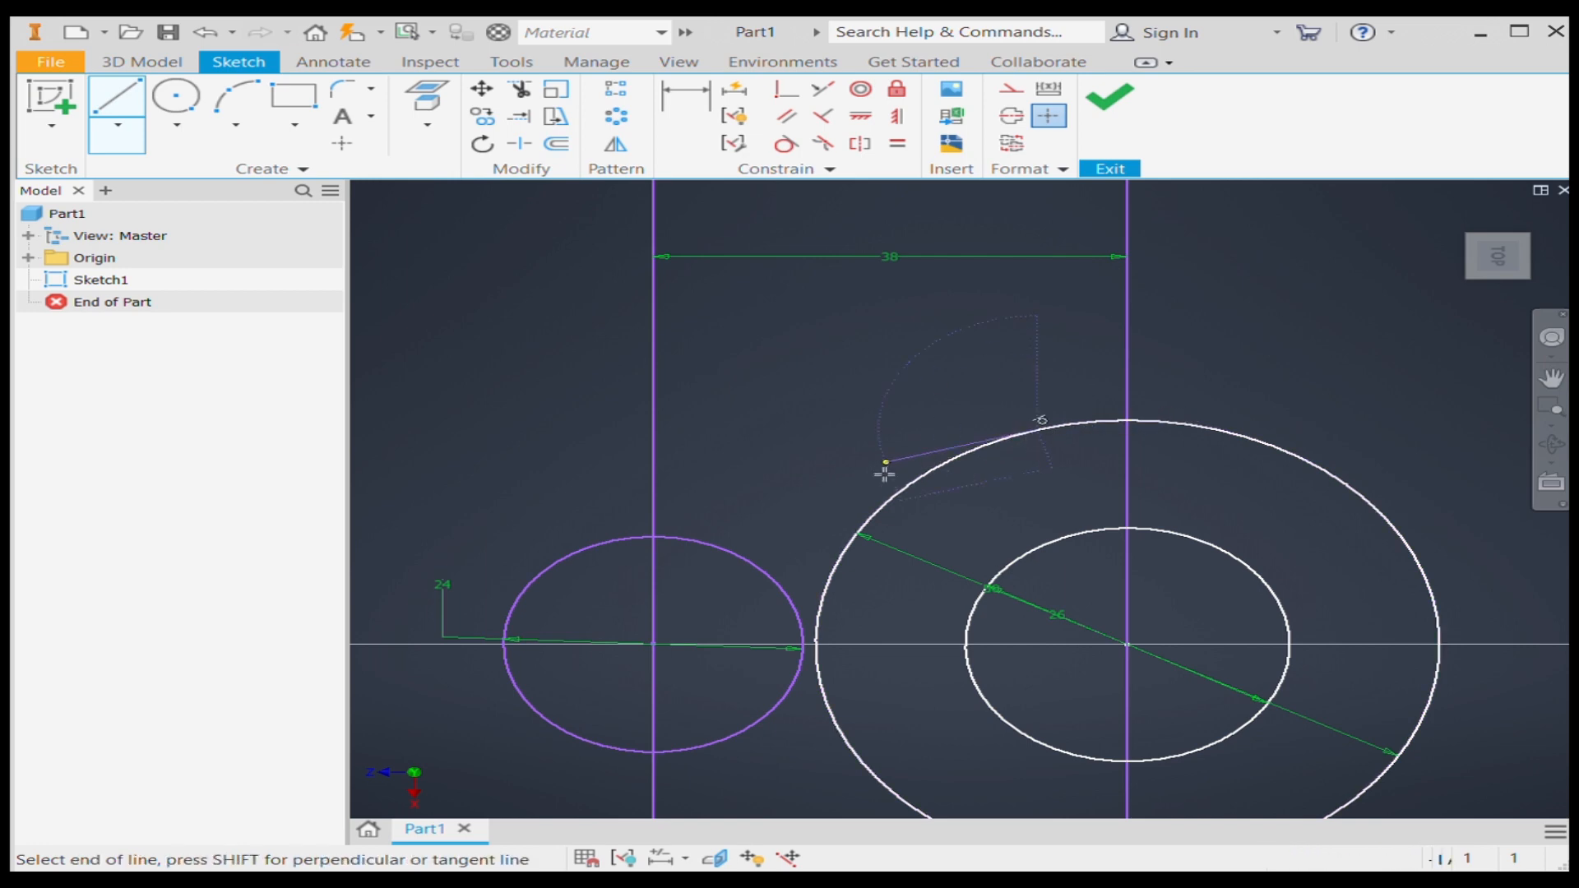
left_click(604, 546)
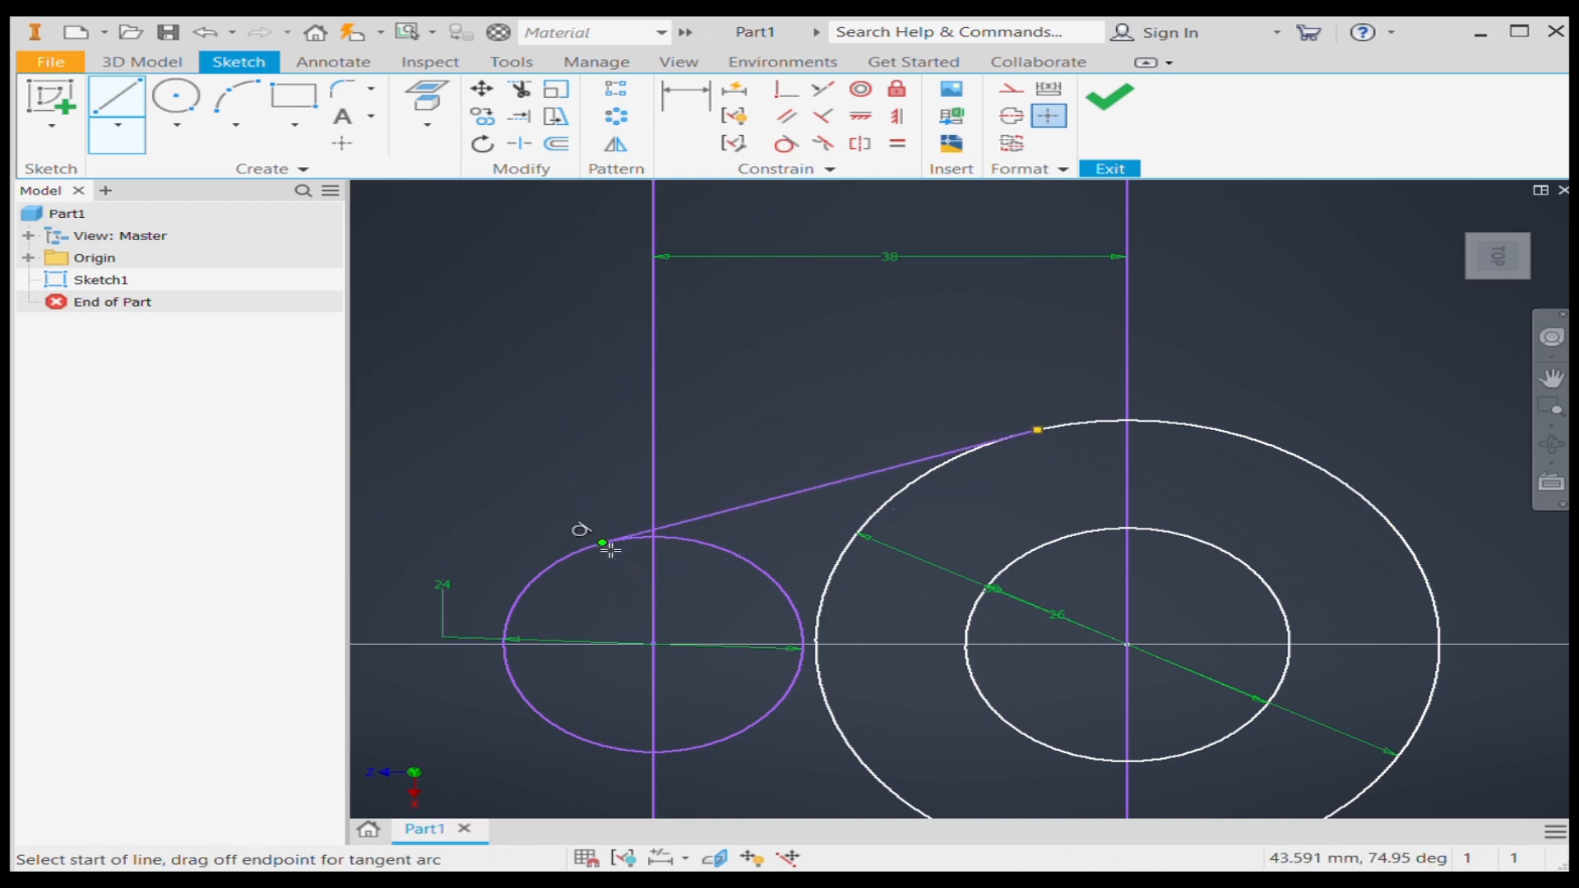
- Apply Tangent constraints between the redrawn line and both the large outer circle and the 24 mm circle
left_click(786, 143)
left_click(908, 474)
left_click(905, 482)
left_click(703, 544)
left_click(696, 524)
left_click(700, 525)
key("Escape")
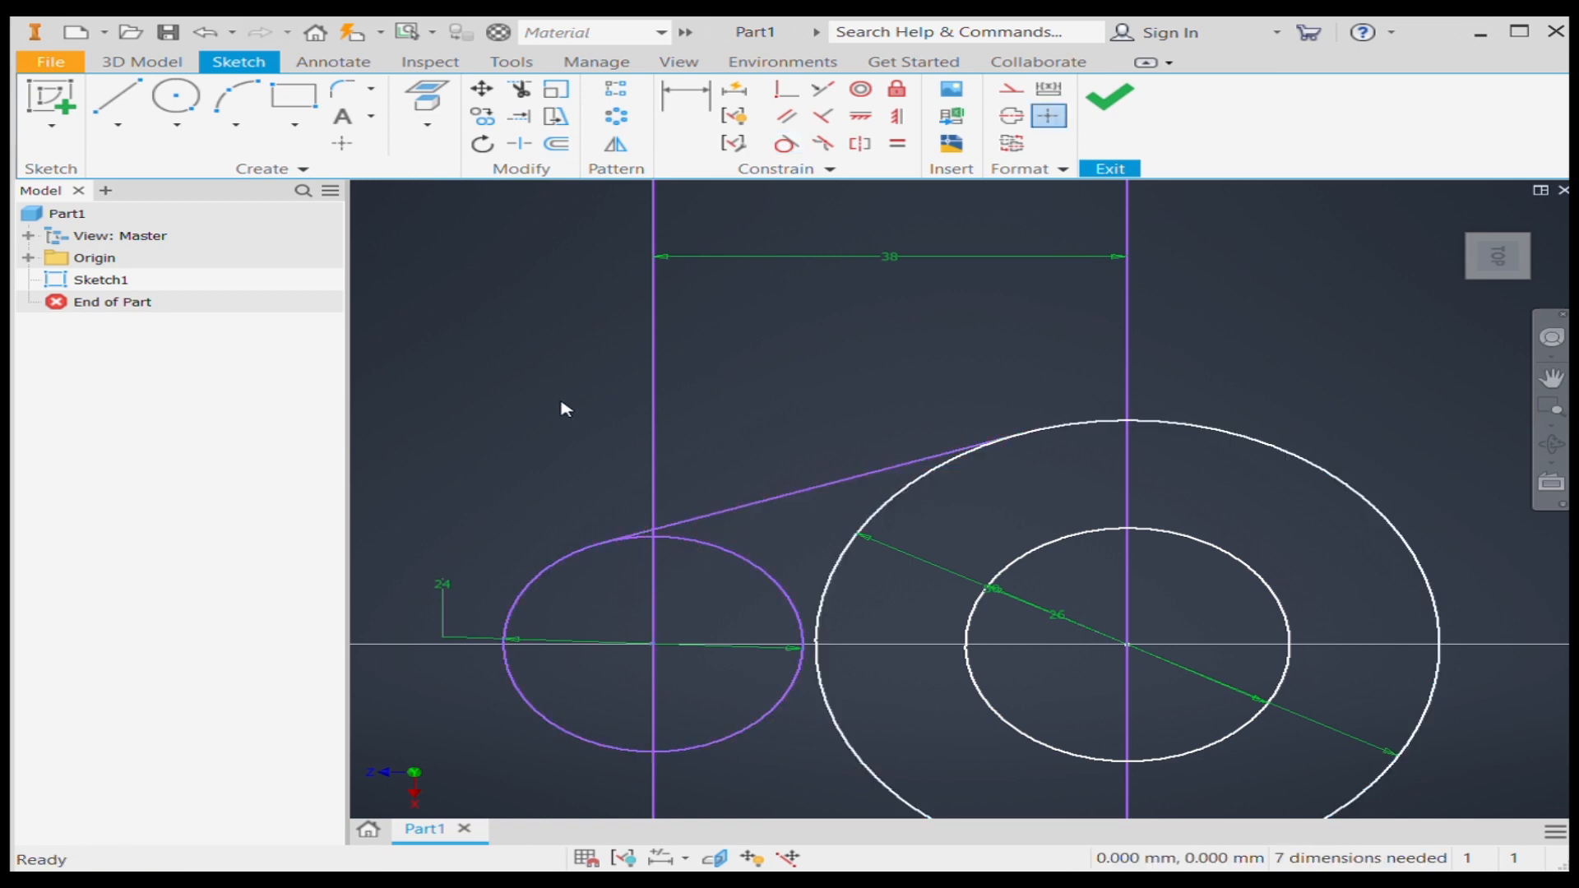
- Convert the vertical line through the central circles to construction geometry
scroll(564, 406, "down", 5)
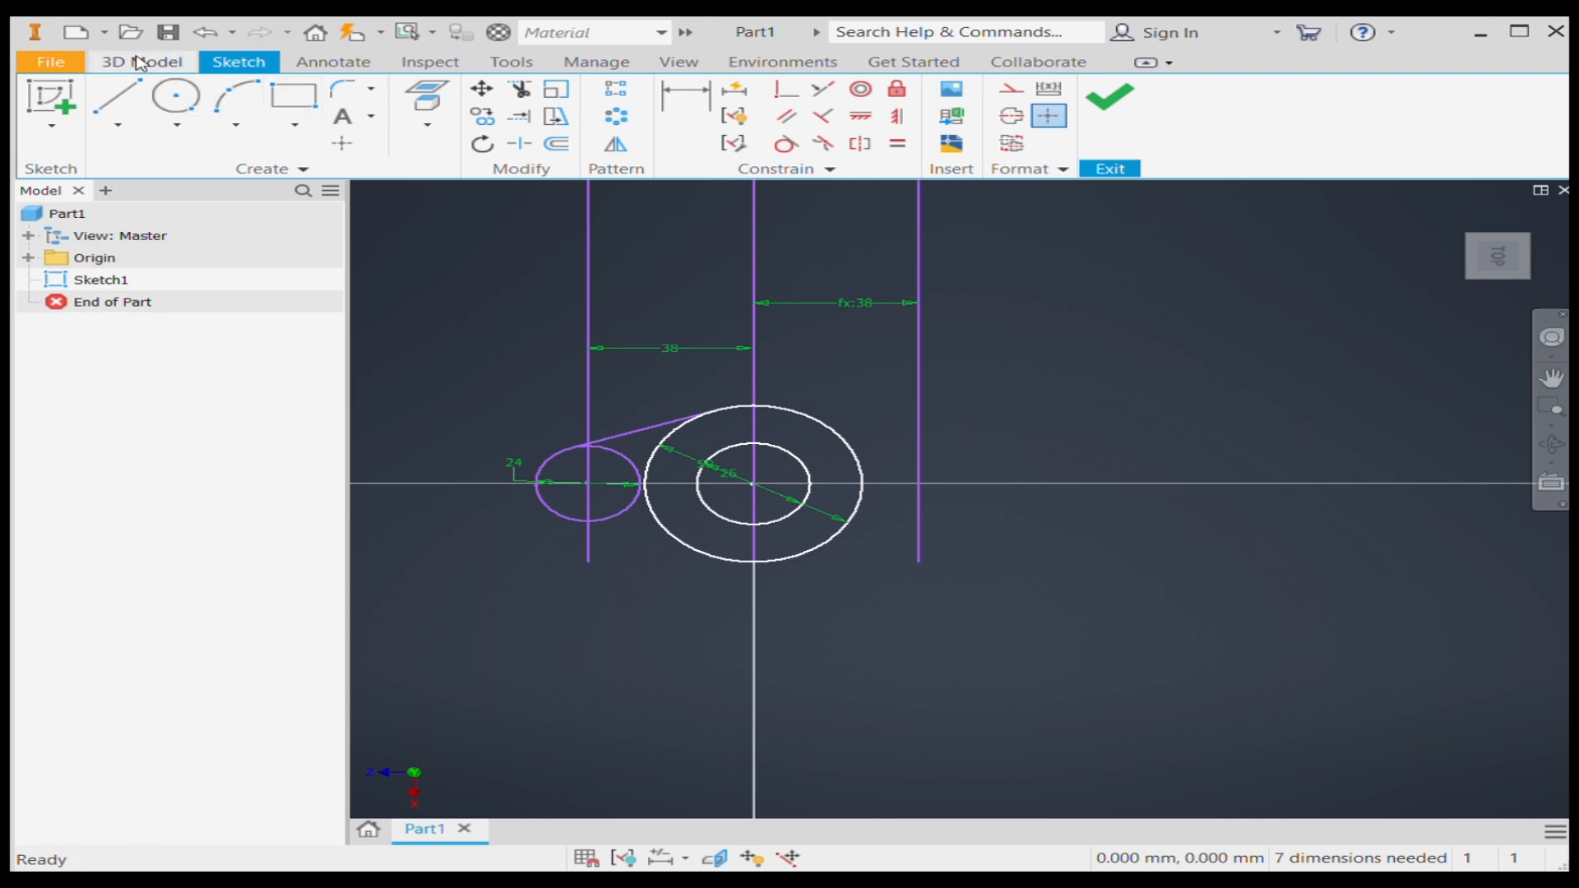
left_click(754, 392)
left_click(1011, 88)
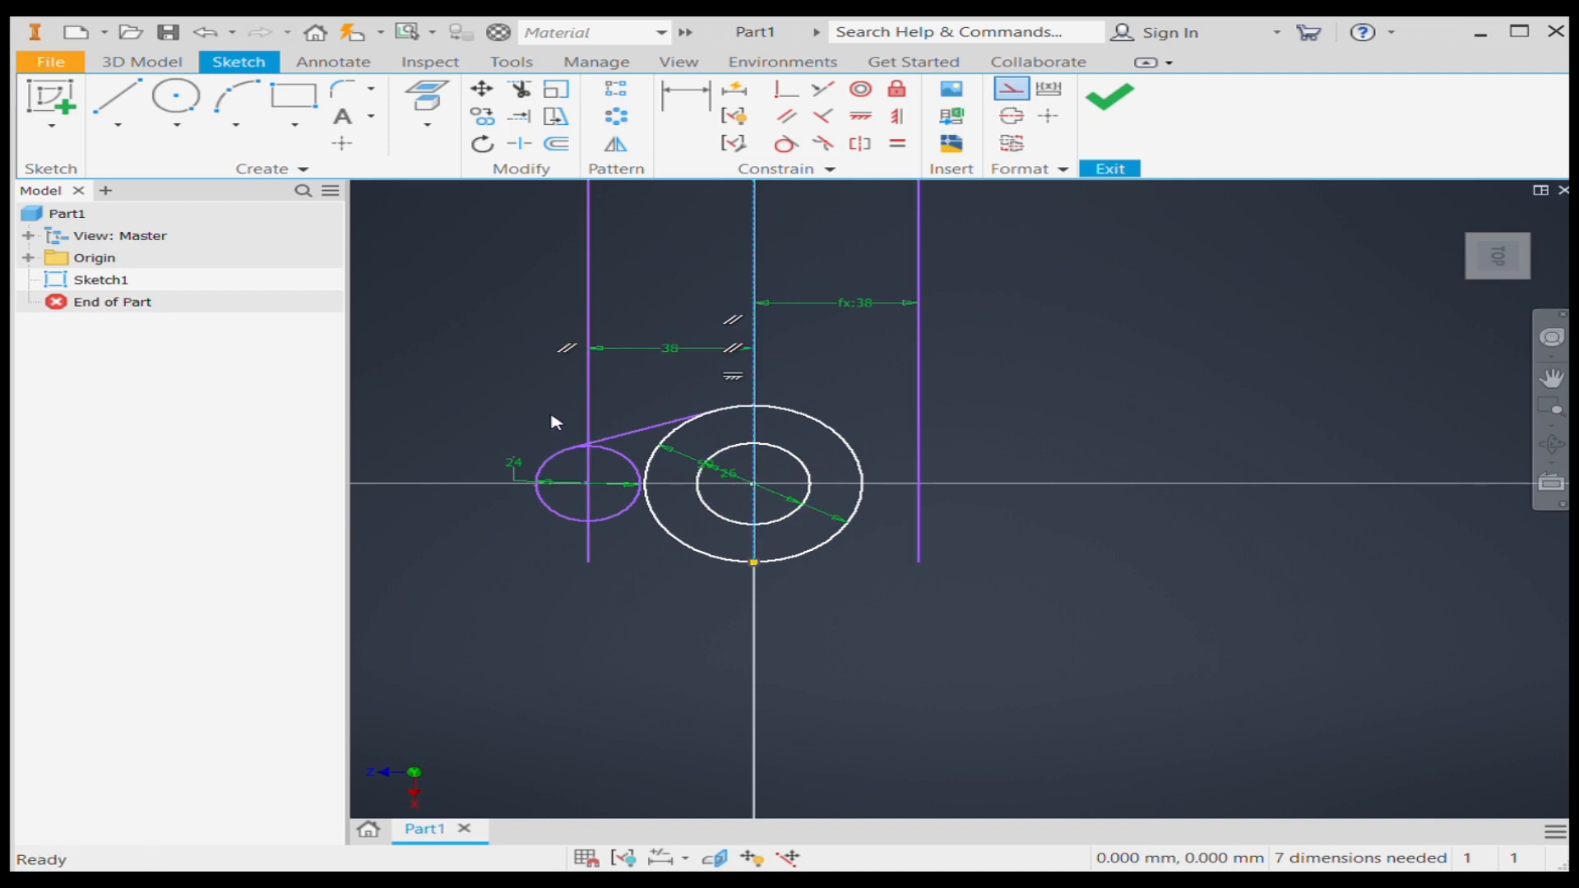
scroll(599, 529, "up", 5)
scroll(694, 493, "down", 5)
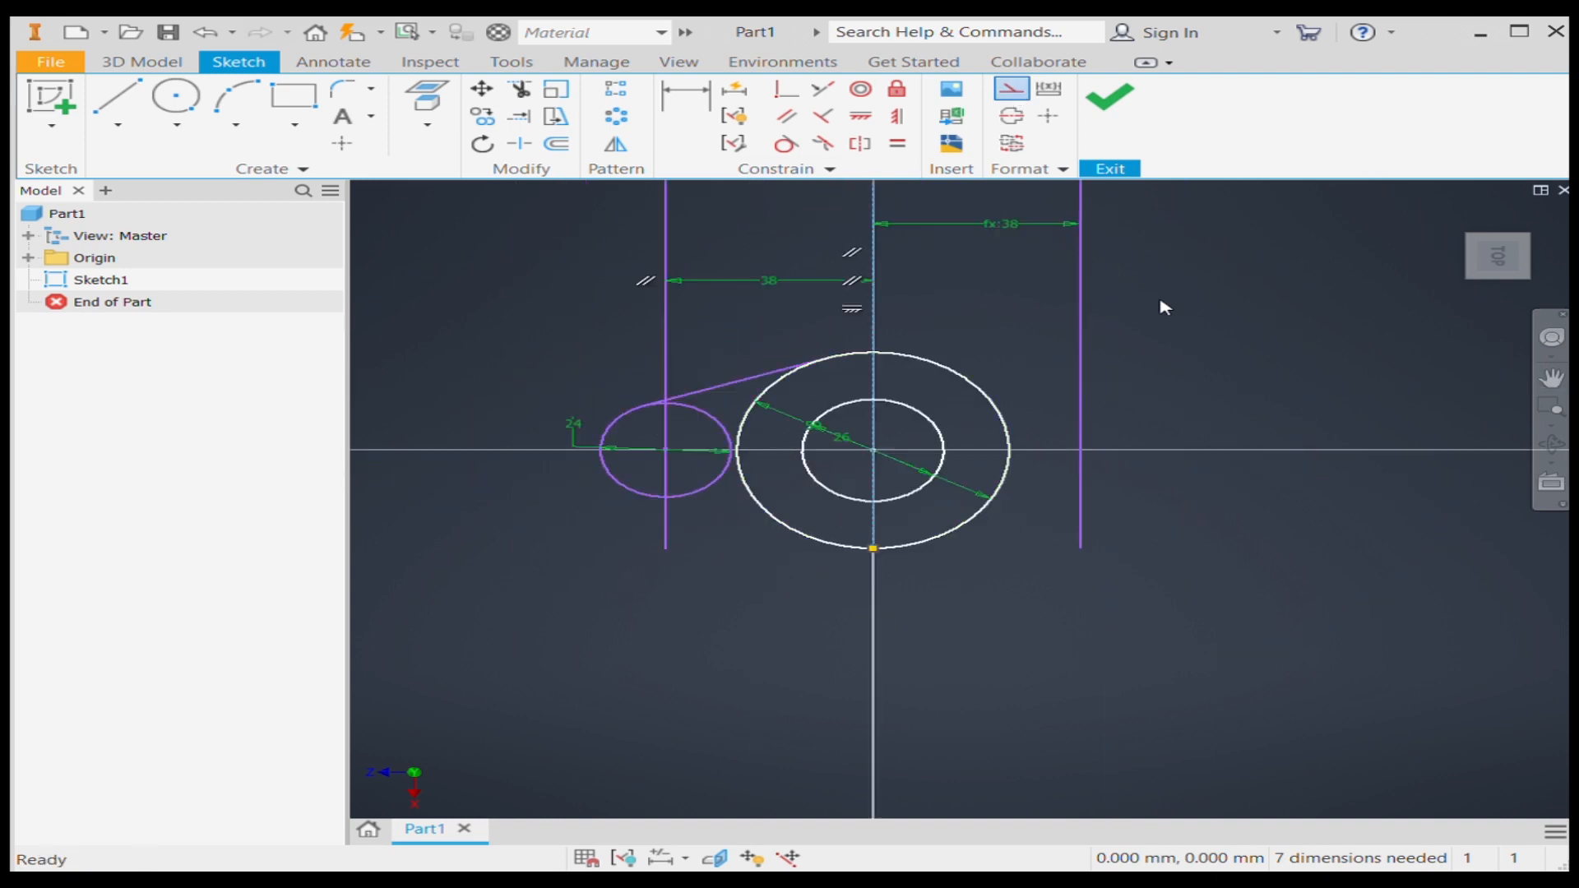
- Draw a horizontal line about 78 mm long from the central circles' centre past the right offset line, and make it construction geometry
left_click(116, 110)
scroll(645, 458, "up", 5)
left_click(743, 405)
scroll(538, 448, "down", 5)
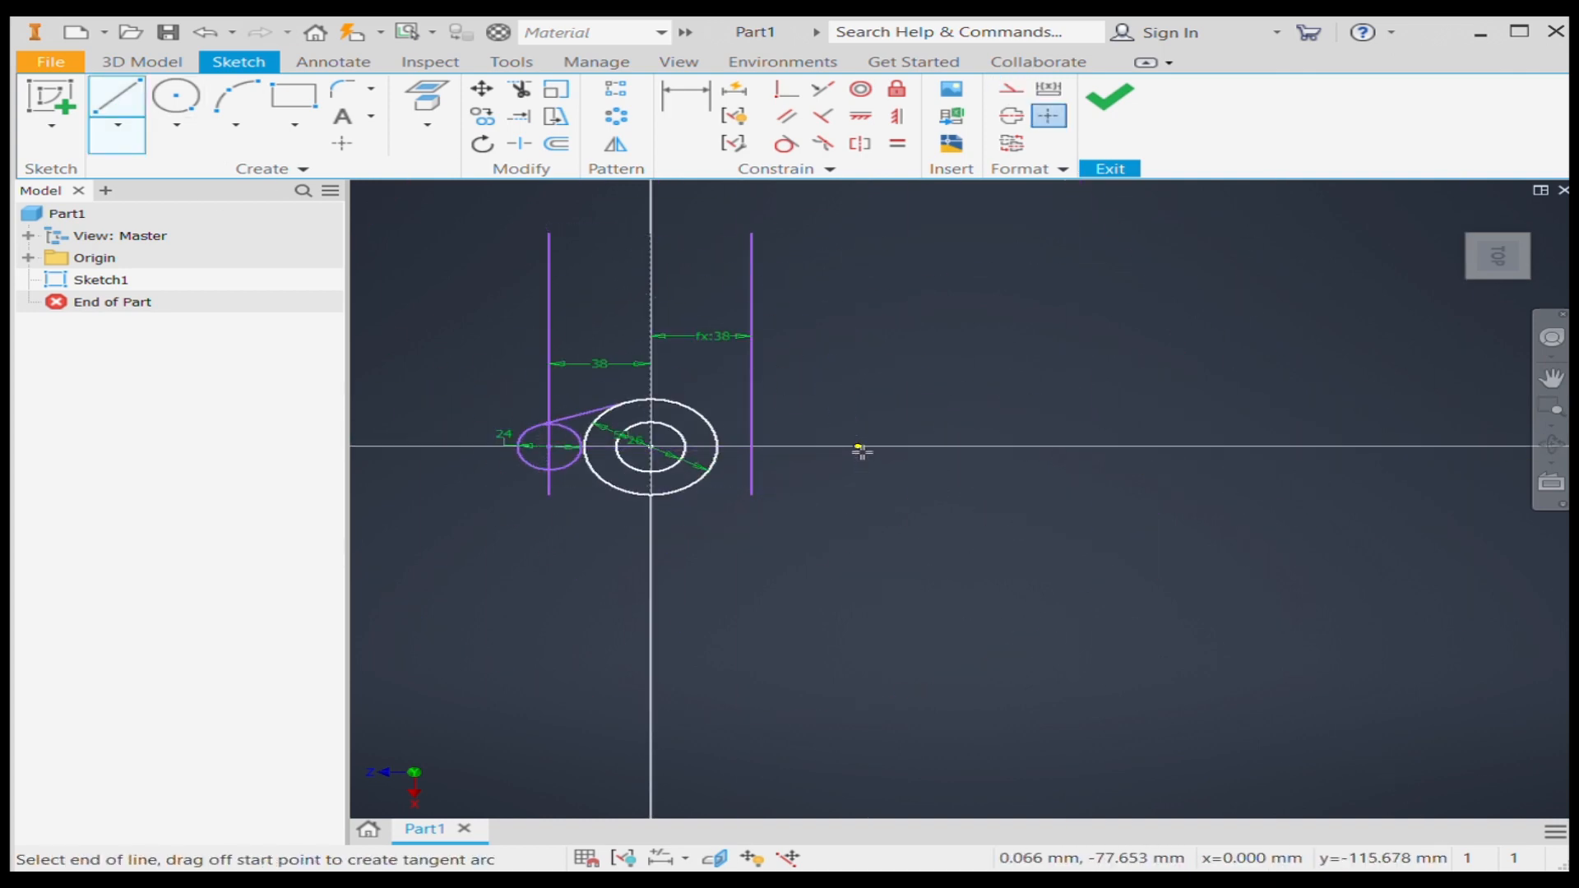
left_click(858, 446)
key("Escape")
left_click(832, 447)
left_click(1012, 93)
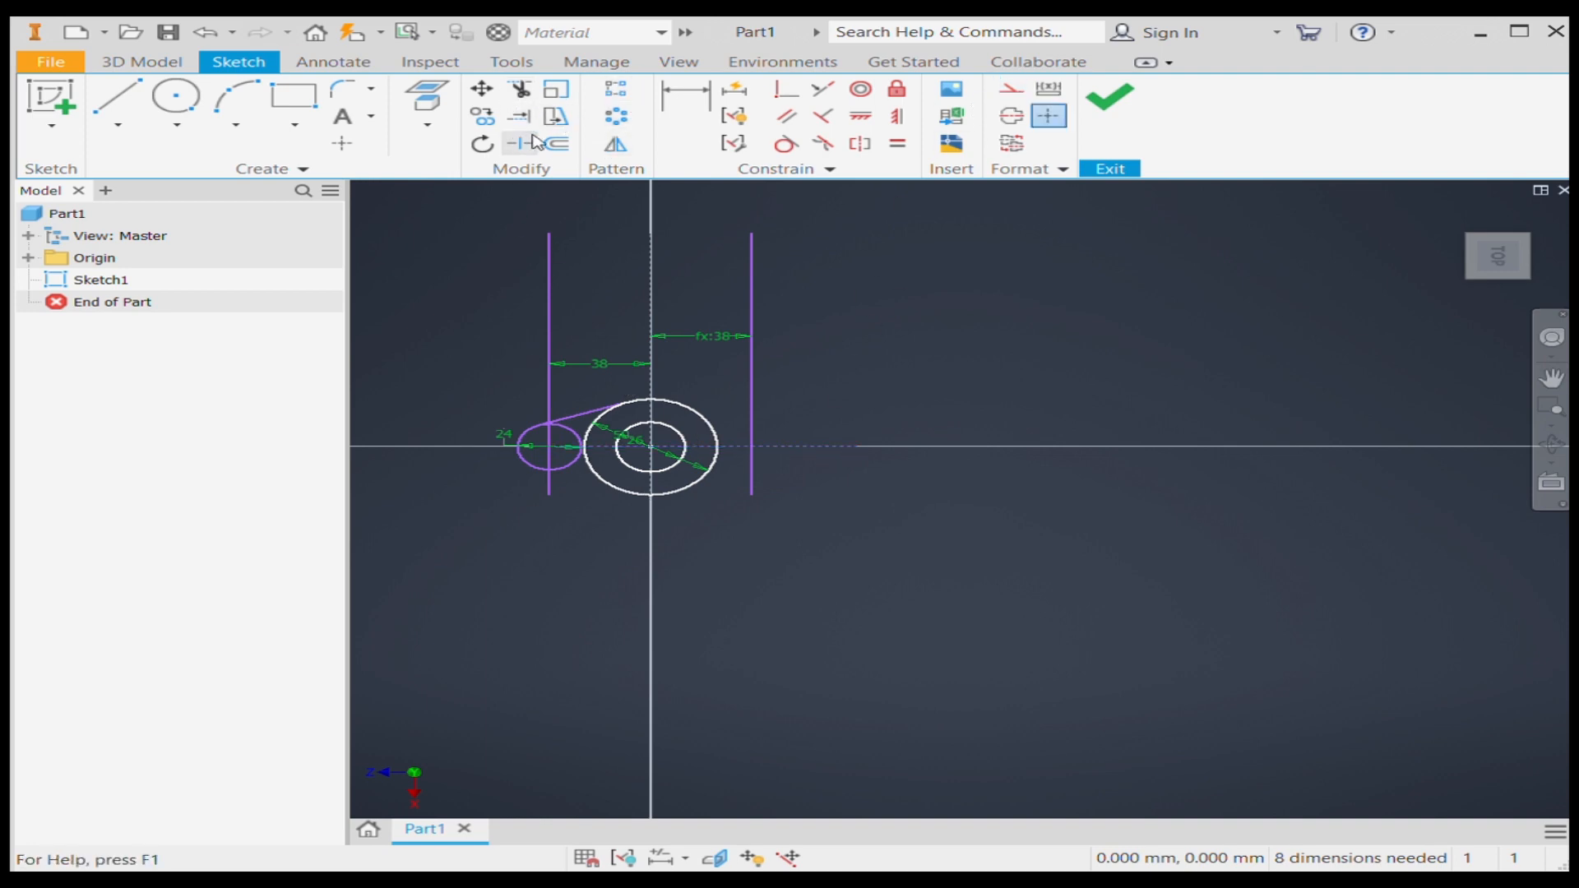
- Mirror the upper tangent line about the horizontal construction line
left_click(619, 149)
scroll(555, 462, "up", 3)
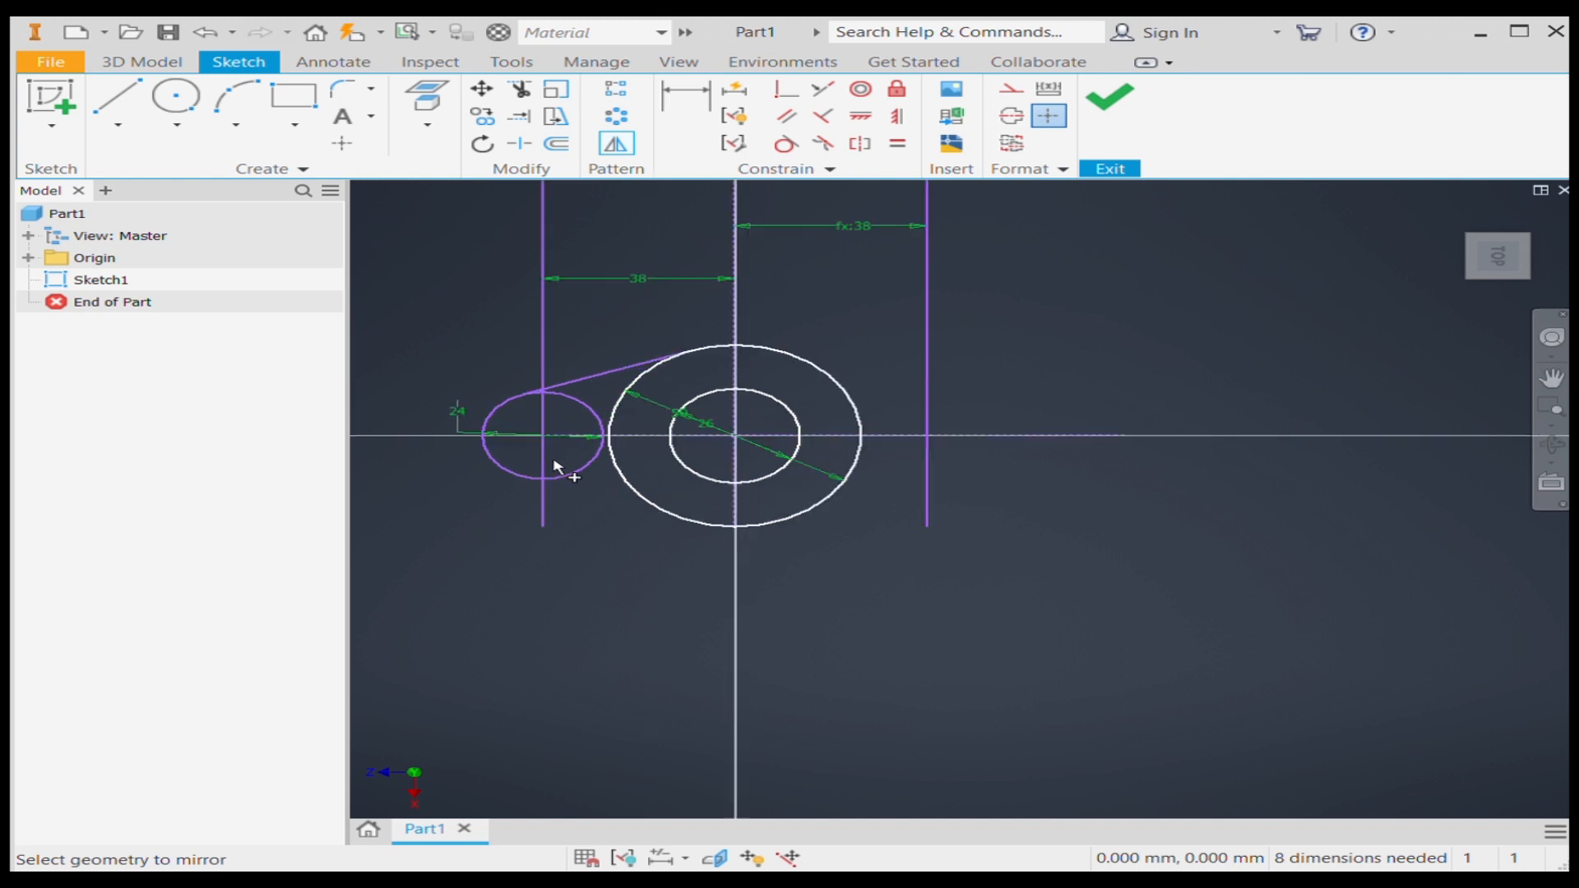
left_click(573, 385)
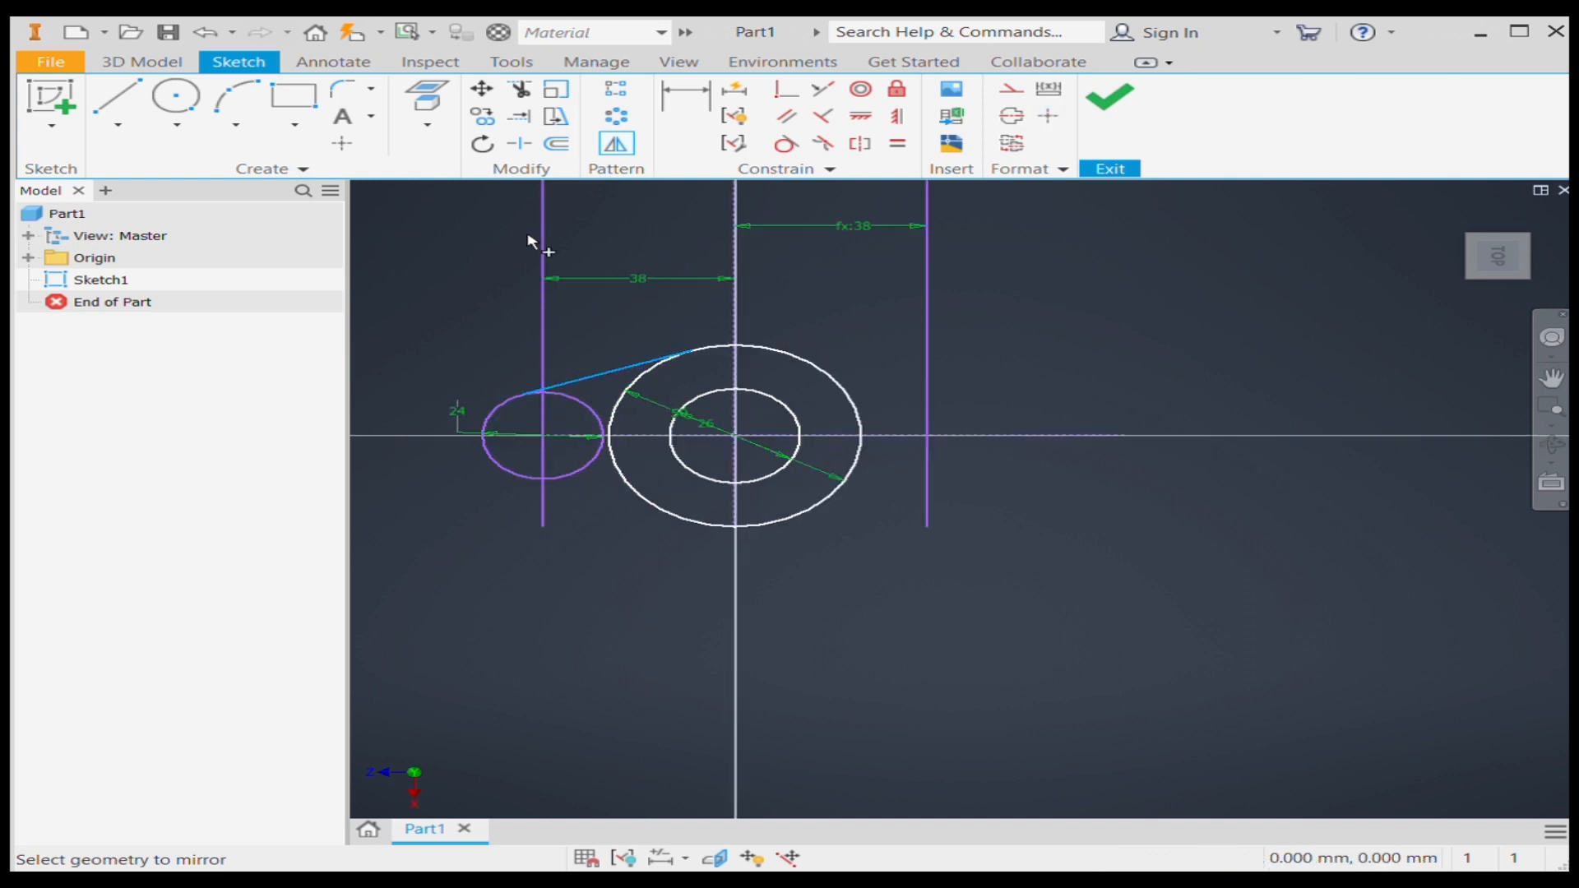
left_click(888, 436)
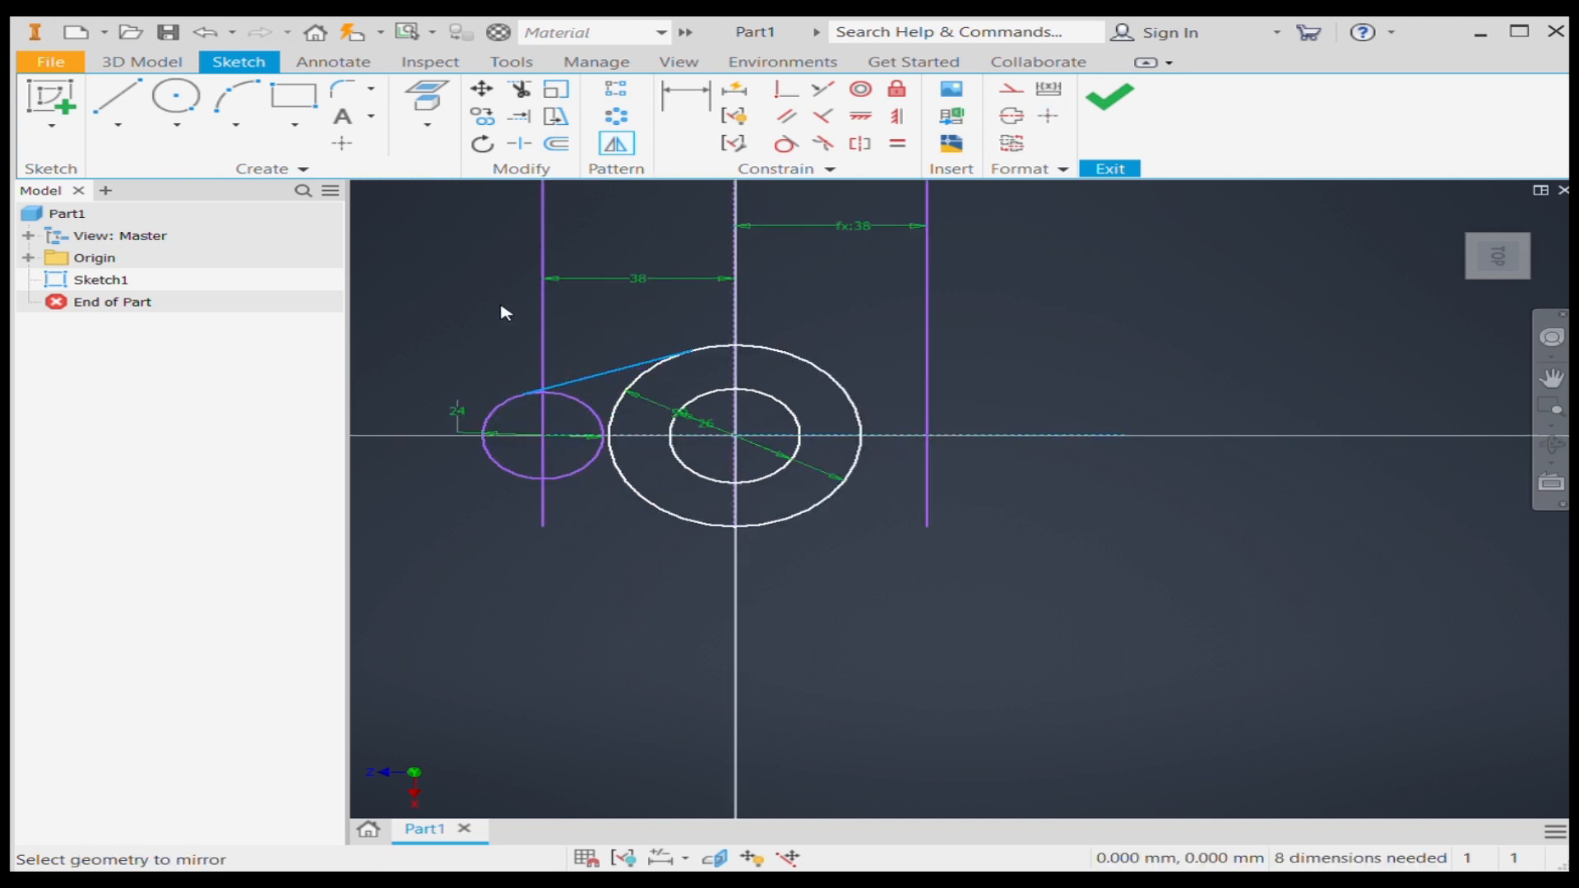
left_click(502, 307)
left_click(606, 316)
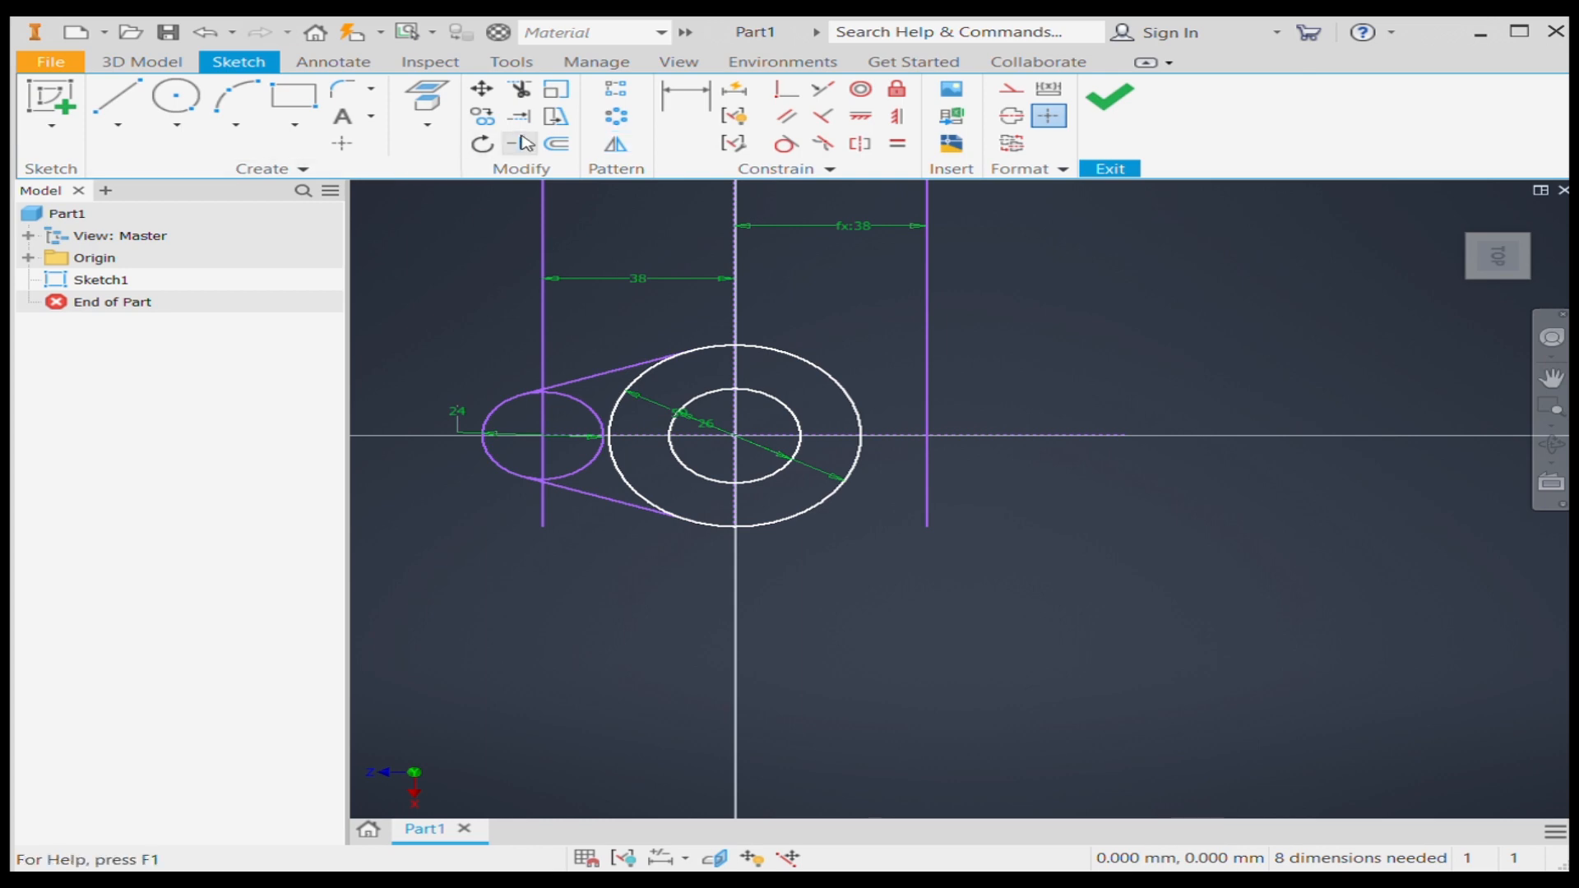
- Mirror the 24 mm circle and both tangent lines about the vertical construction line through the central circles
left_click(616, 143)
left_click(564, 403)
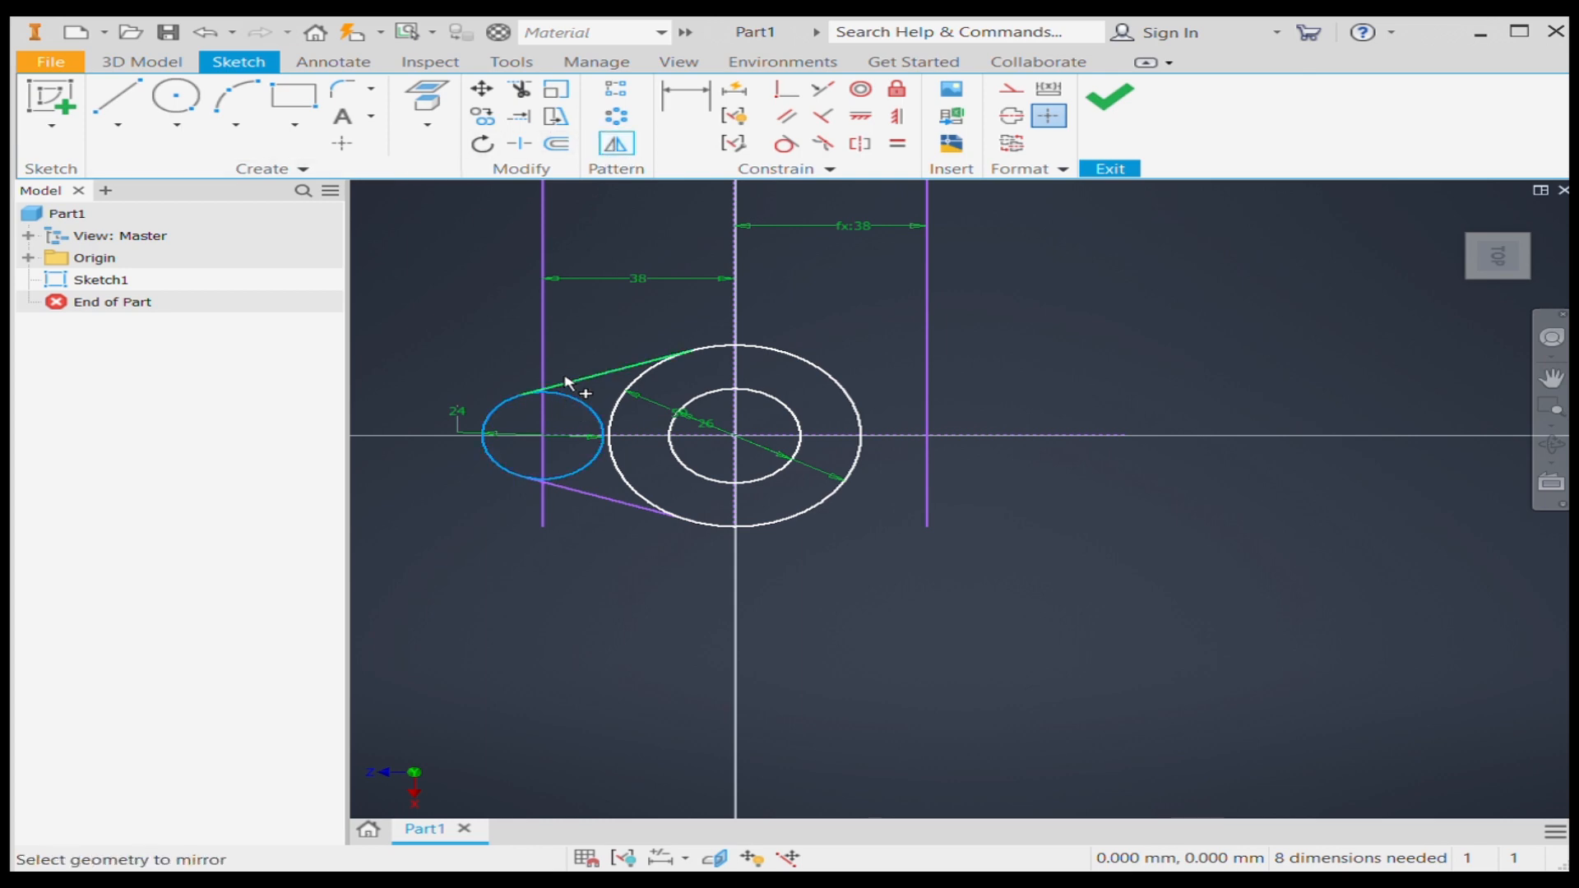
left_click(581, 380)
left_click(597, 496)
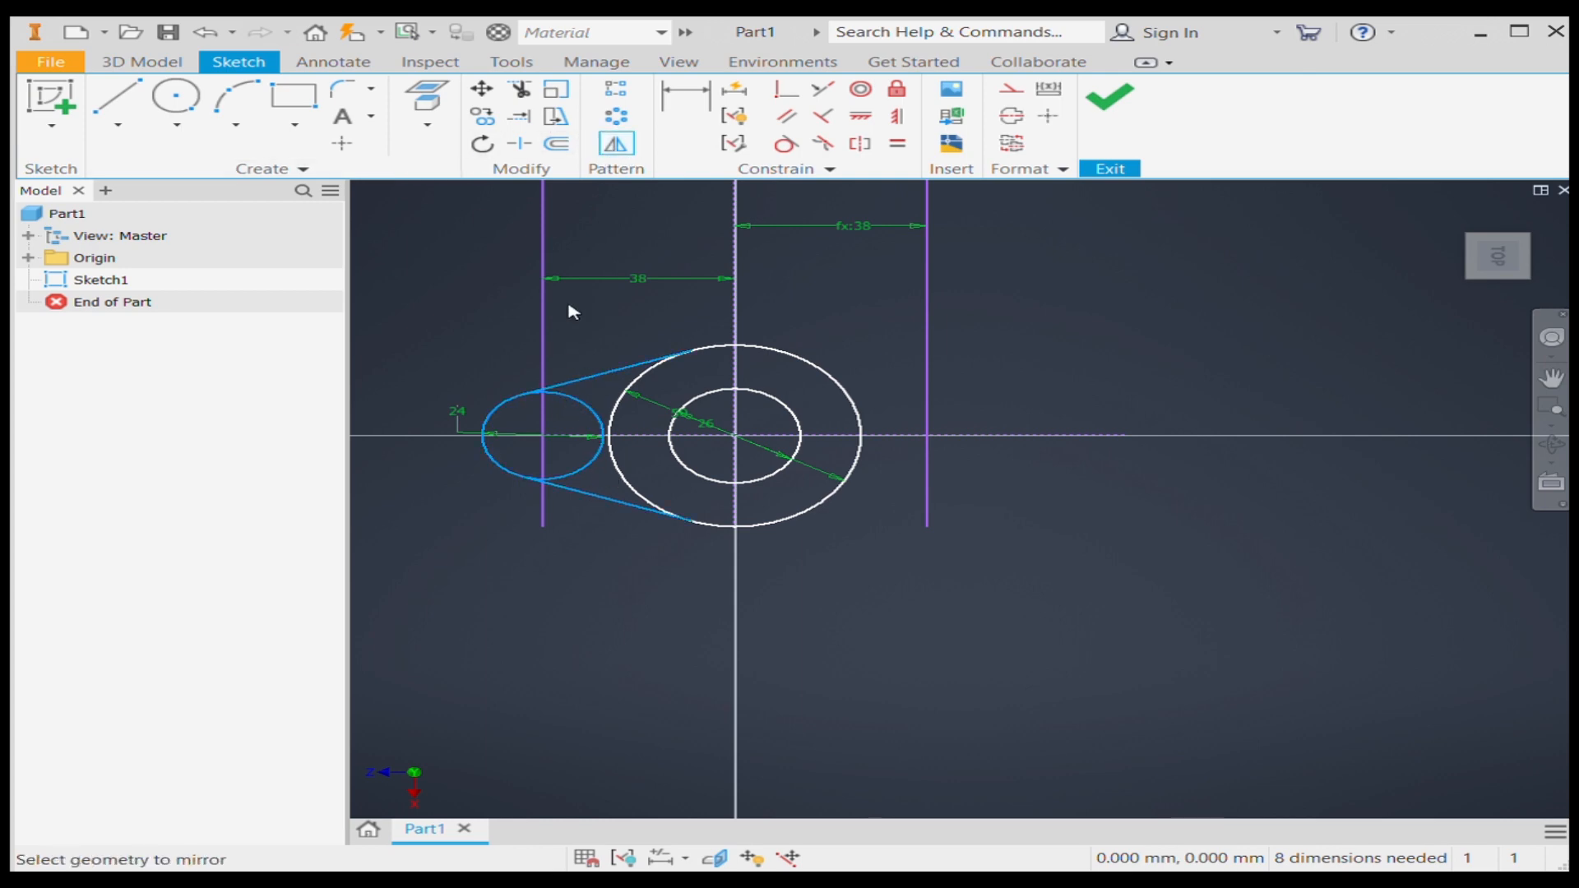
left_click(538, 254)
left_click(735, 500)
left_click(487, 312)
left_click(613, 316)
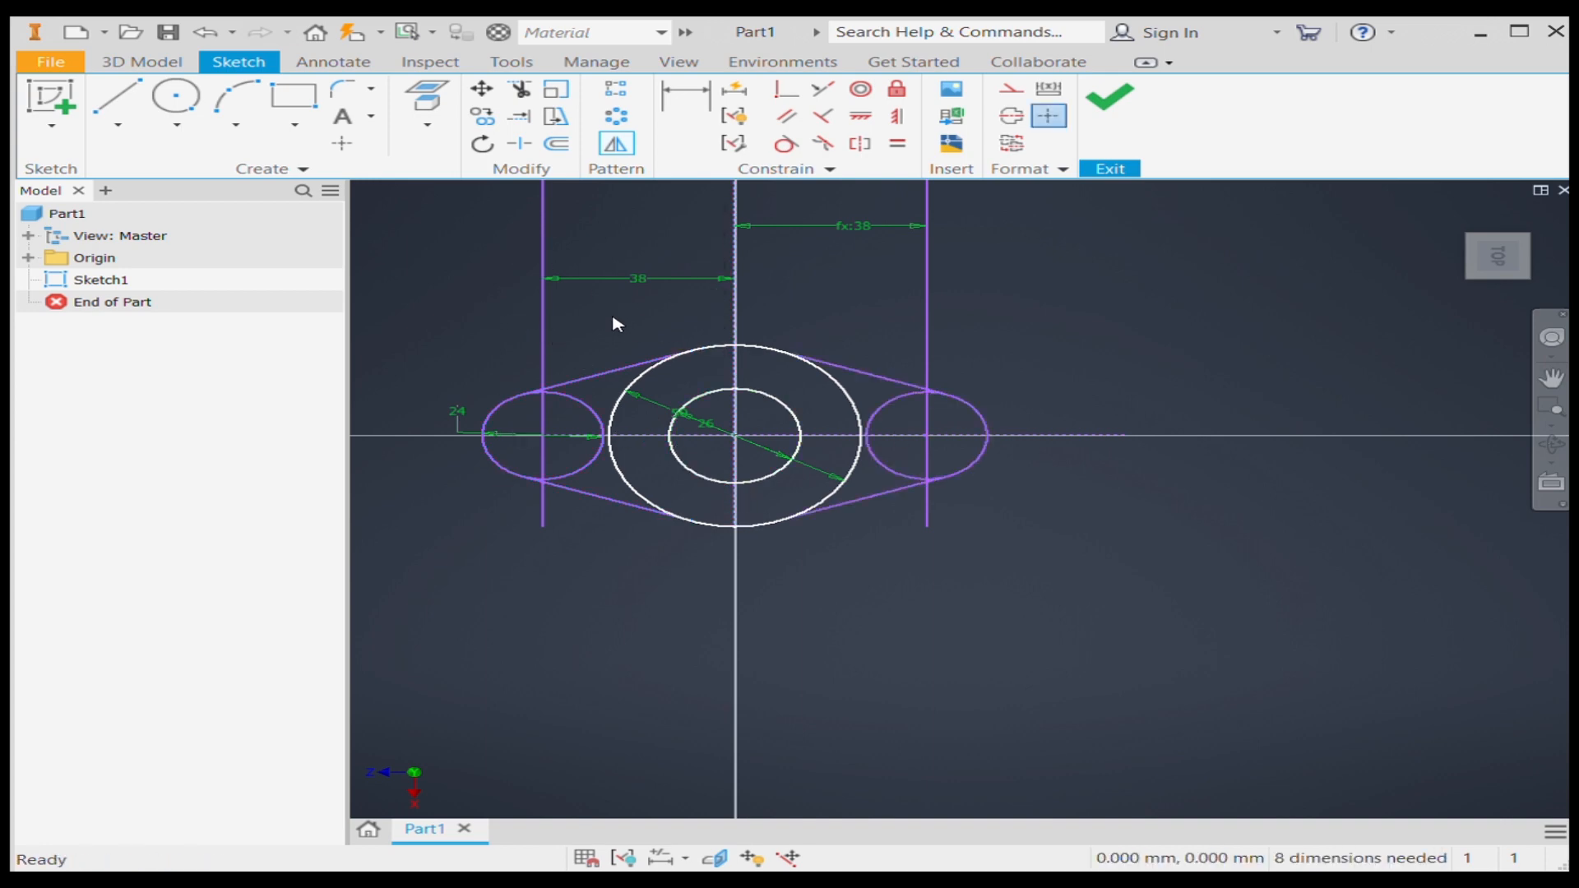
- Draw a 10 mm diameter circle concentric with the left 24 mm circle
scroll(928, 462, "up", 5)
scroll(960, 470, "down", 7)
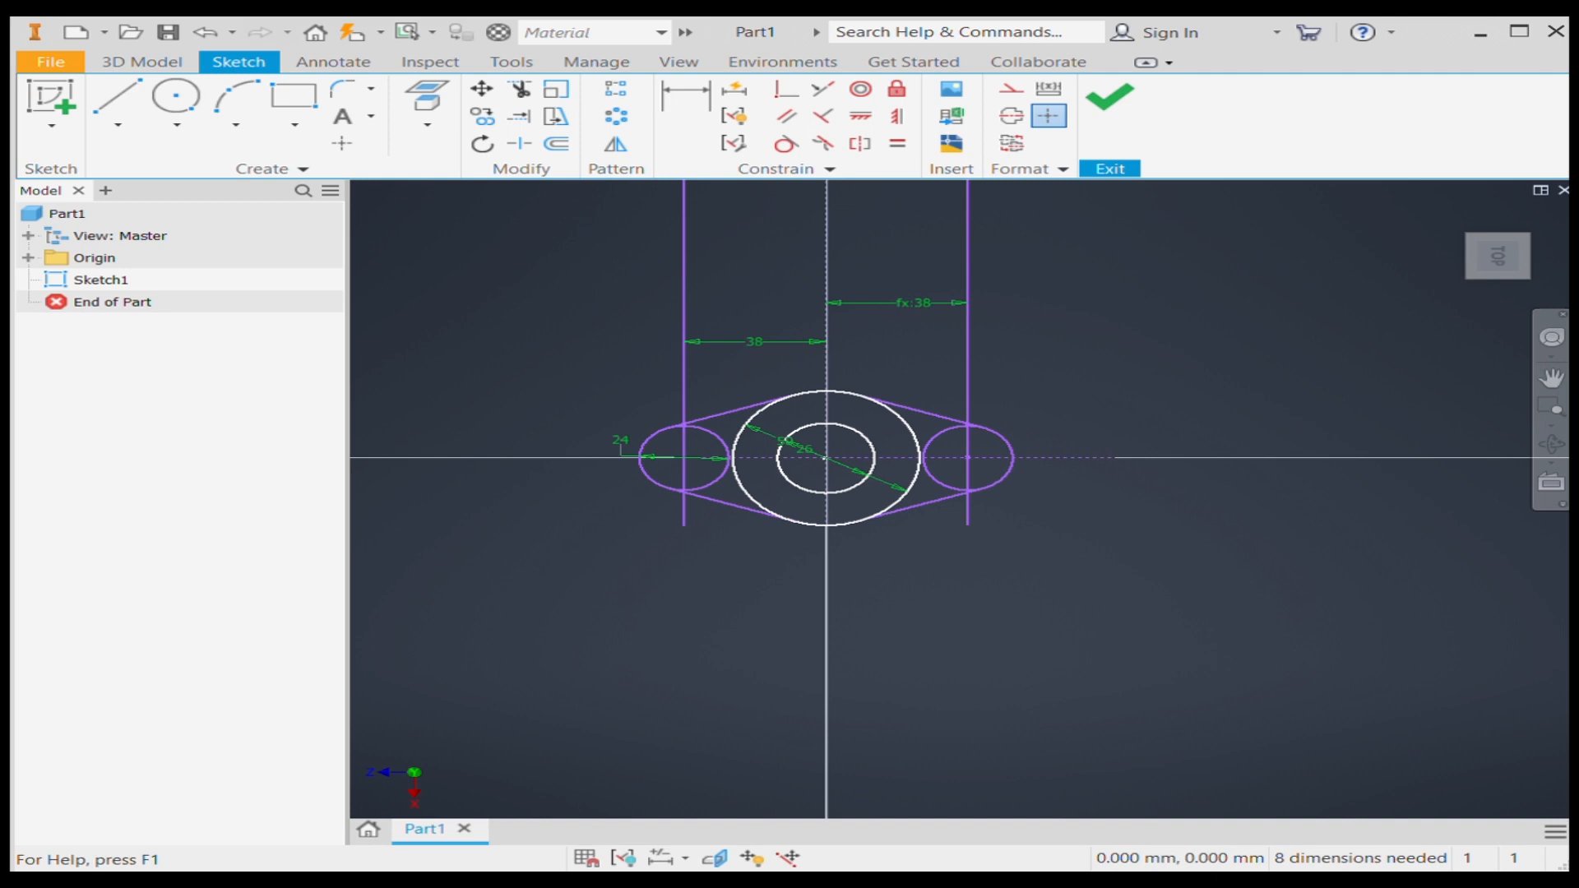
left_click(175, 95)
scroll(722, 475, "up", 5)
scroll(722, 475, "down", 3)
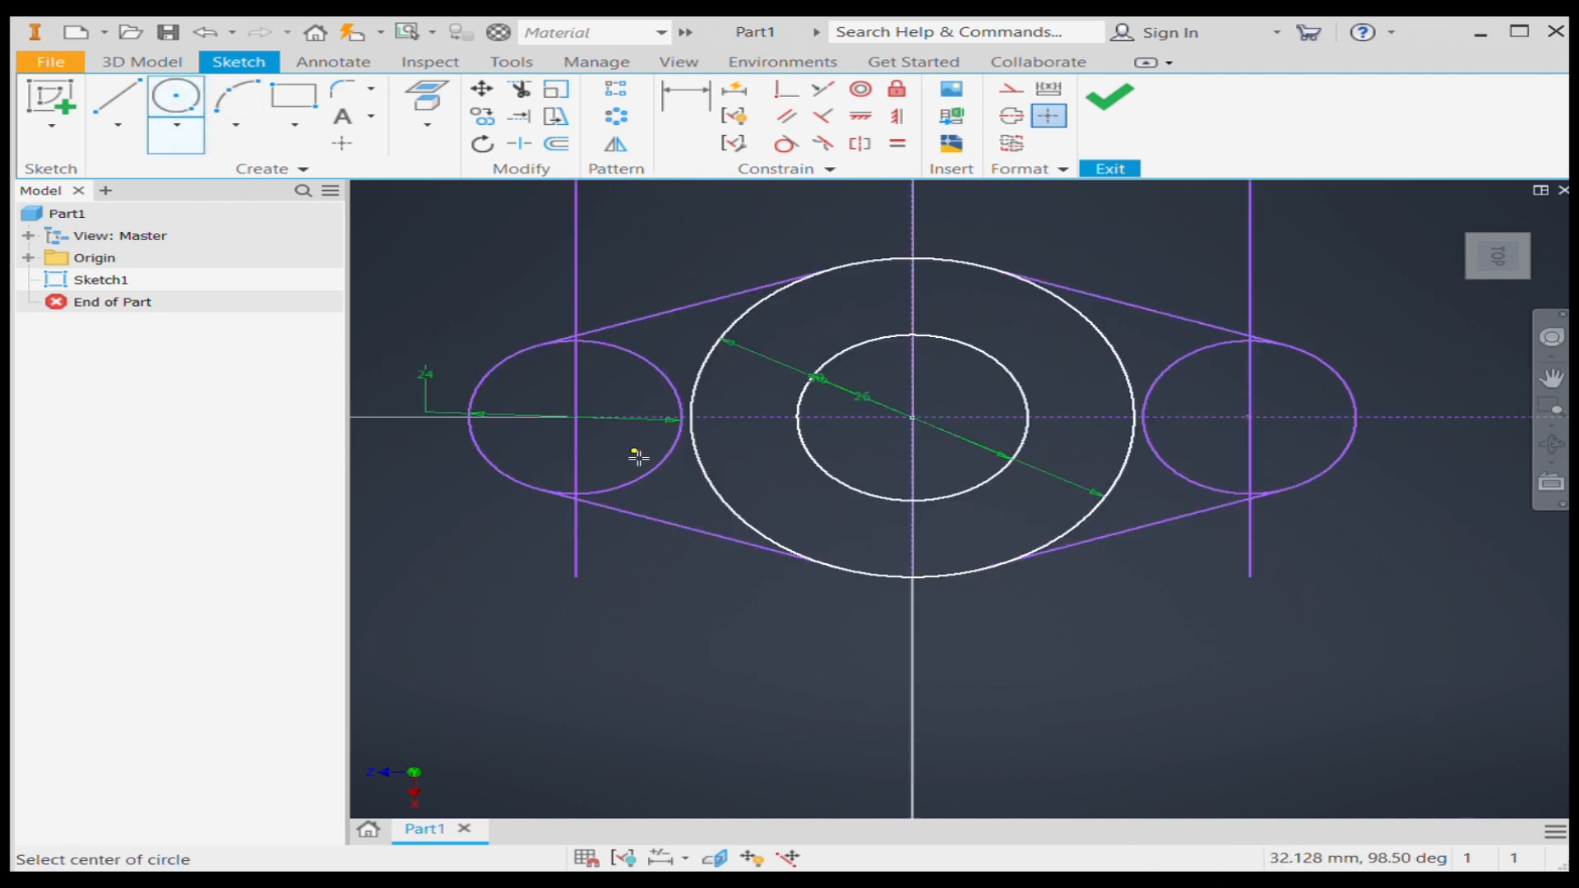
left_click(574, 416)
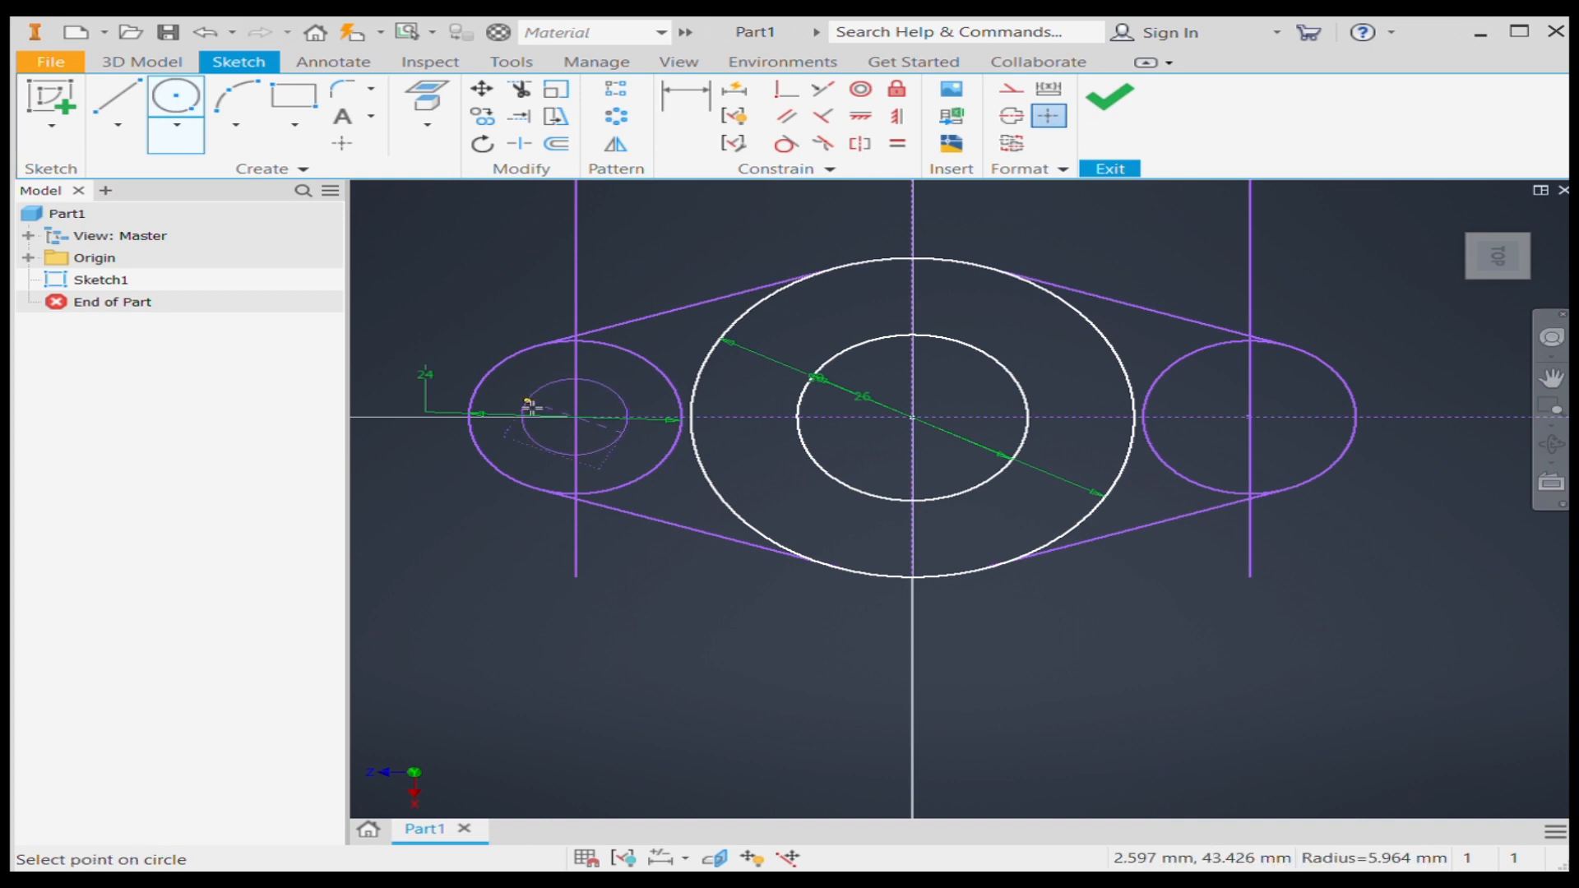
type("10")
key("Return")
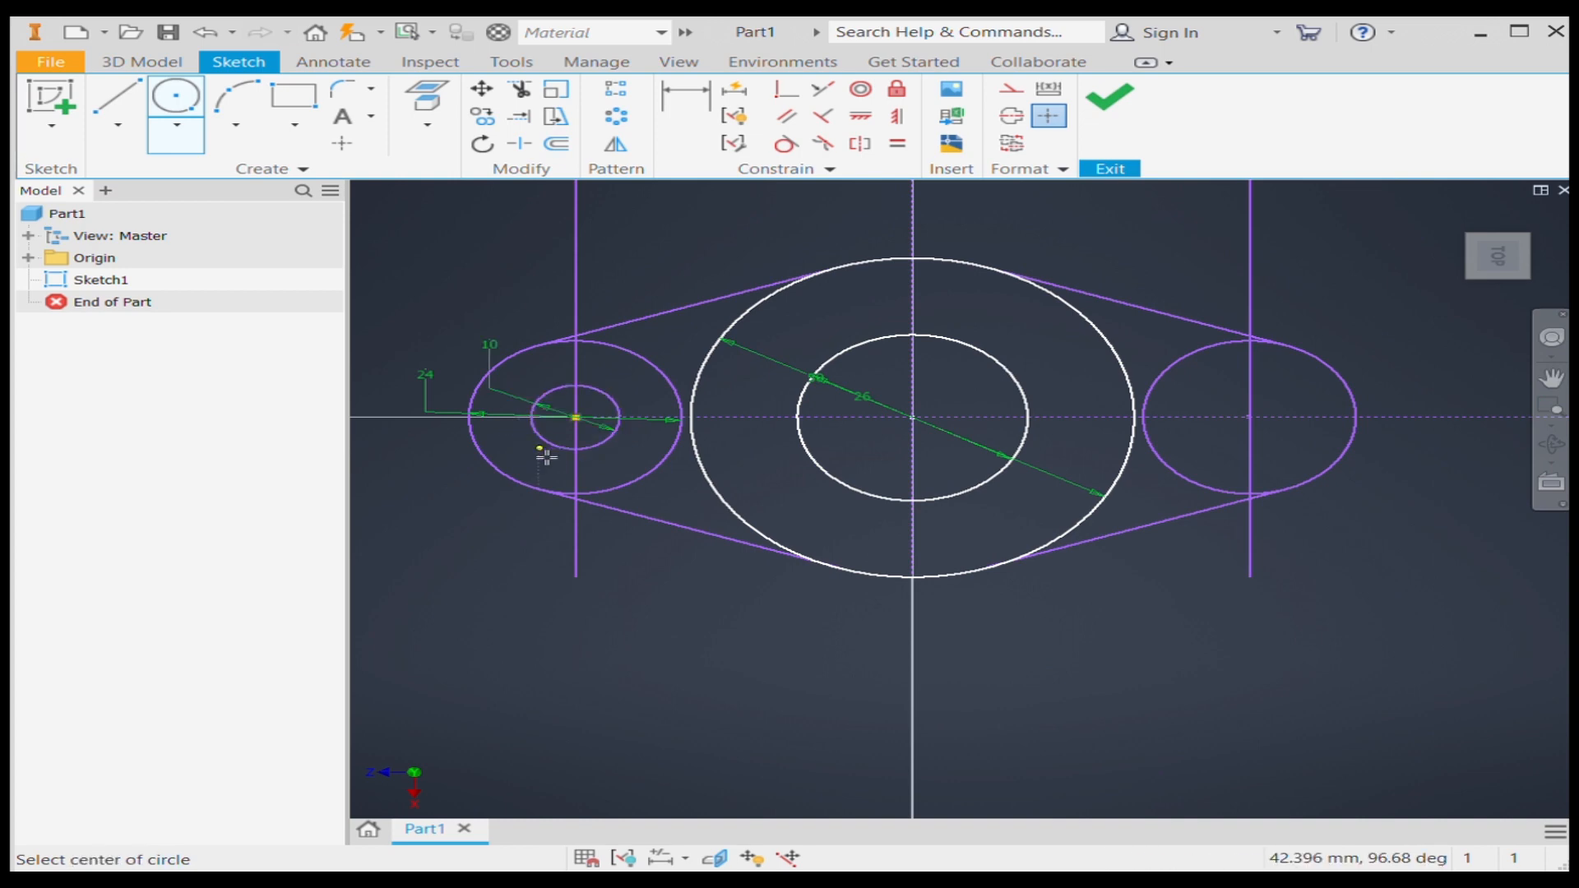
- Draw a 10 mm diameter circle at the centre of the mirrored circle on the right
scroll(547, 455, "down", 4)
scroll(805, 442, "up", 8)
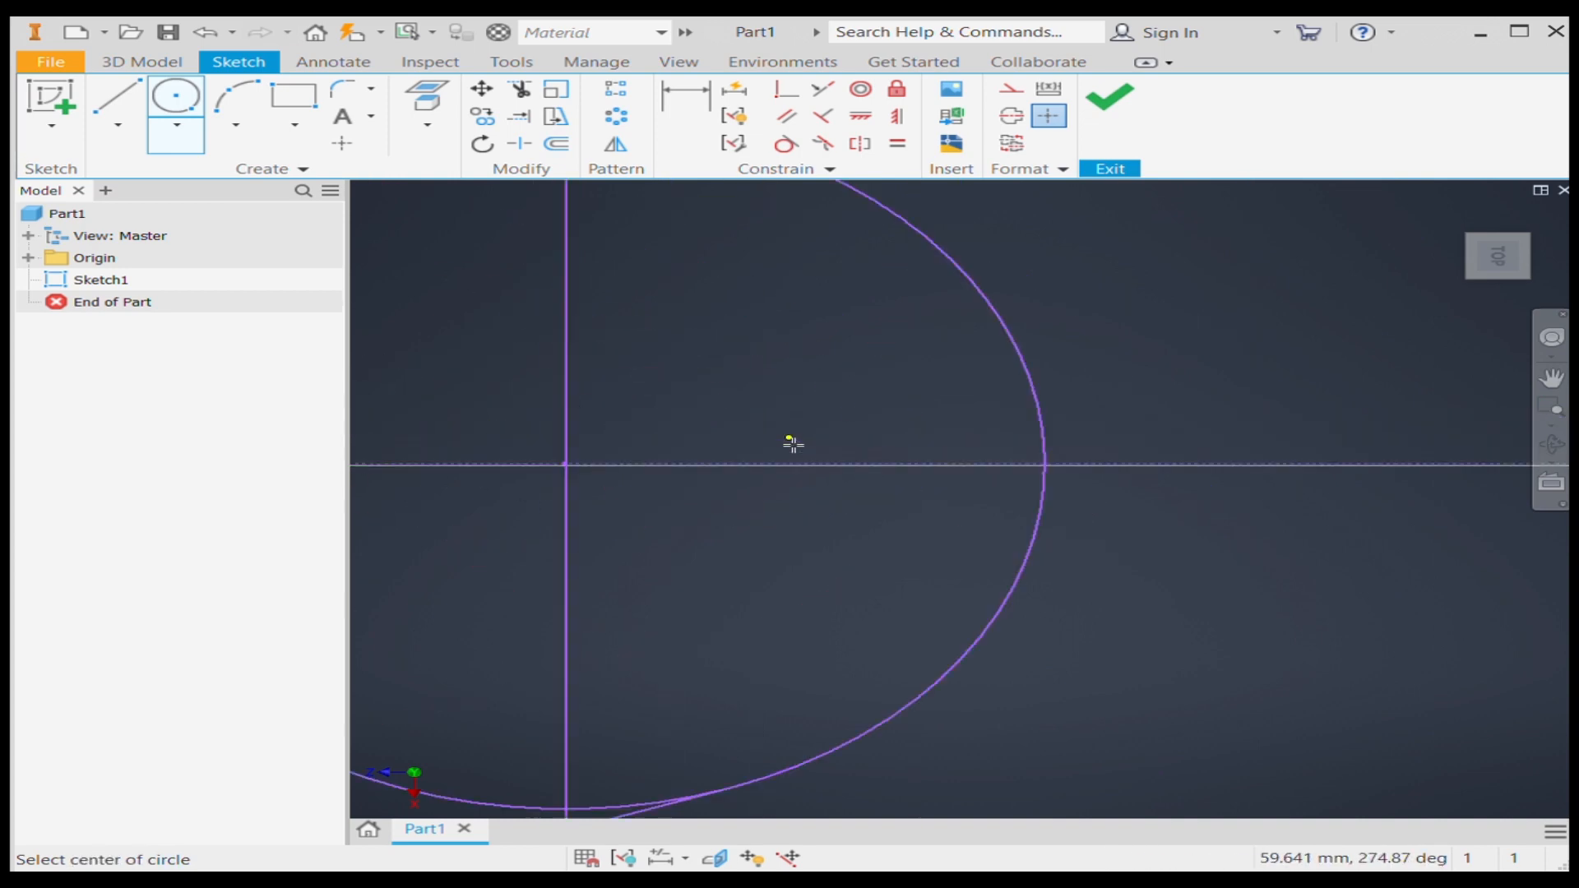
left_click(566, 466)
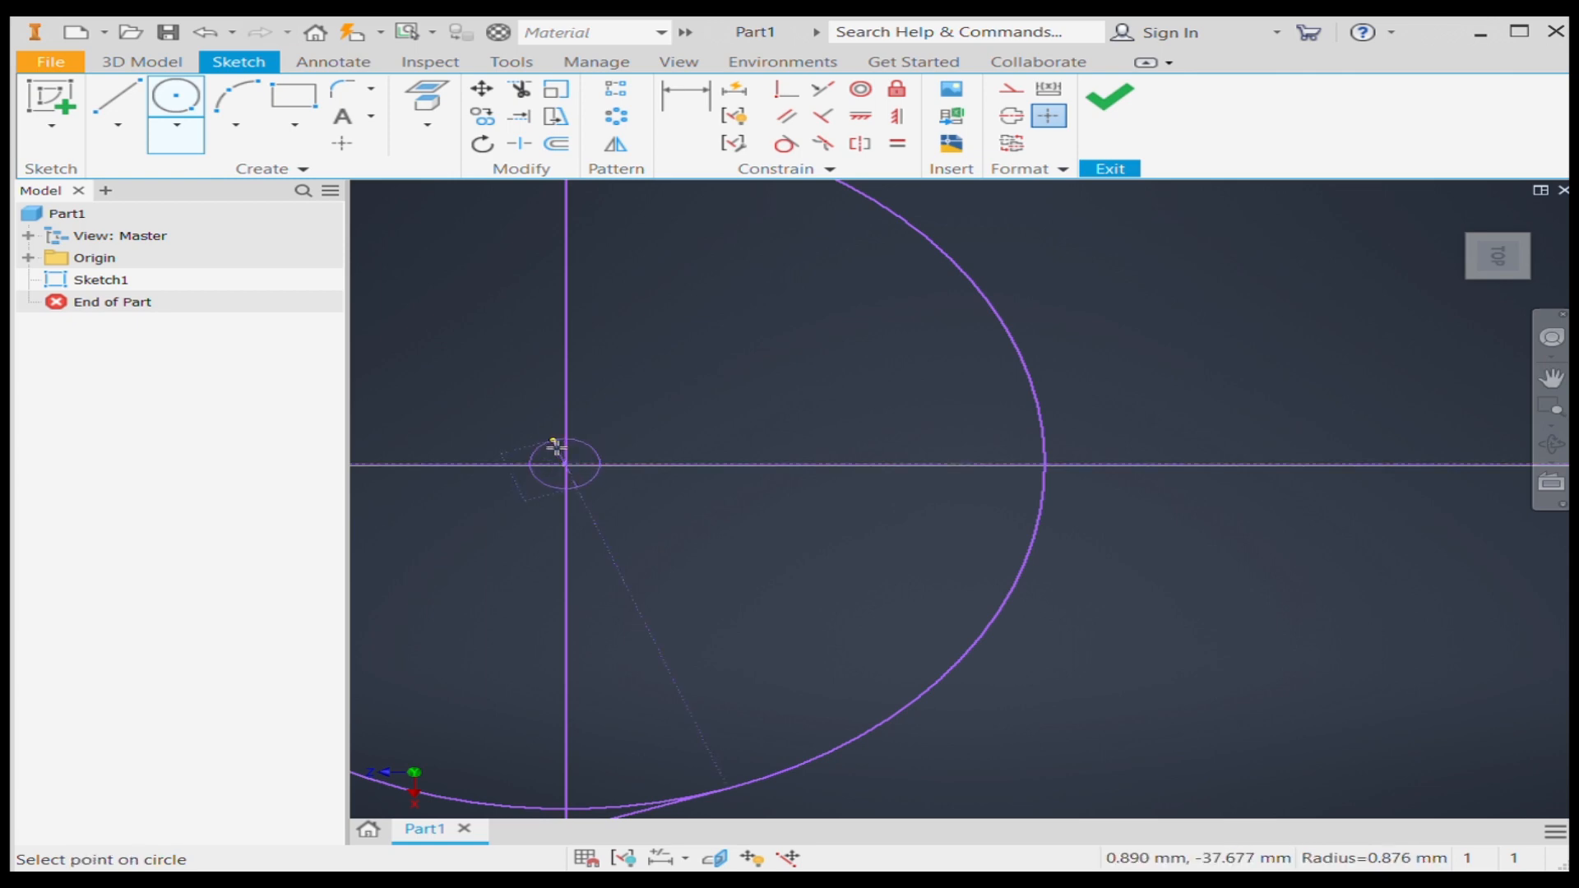
type("10")
key("Return")
scroll(557, 461, "up", 6)
scroll(616, 516, "down", 4)
key("Escape")
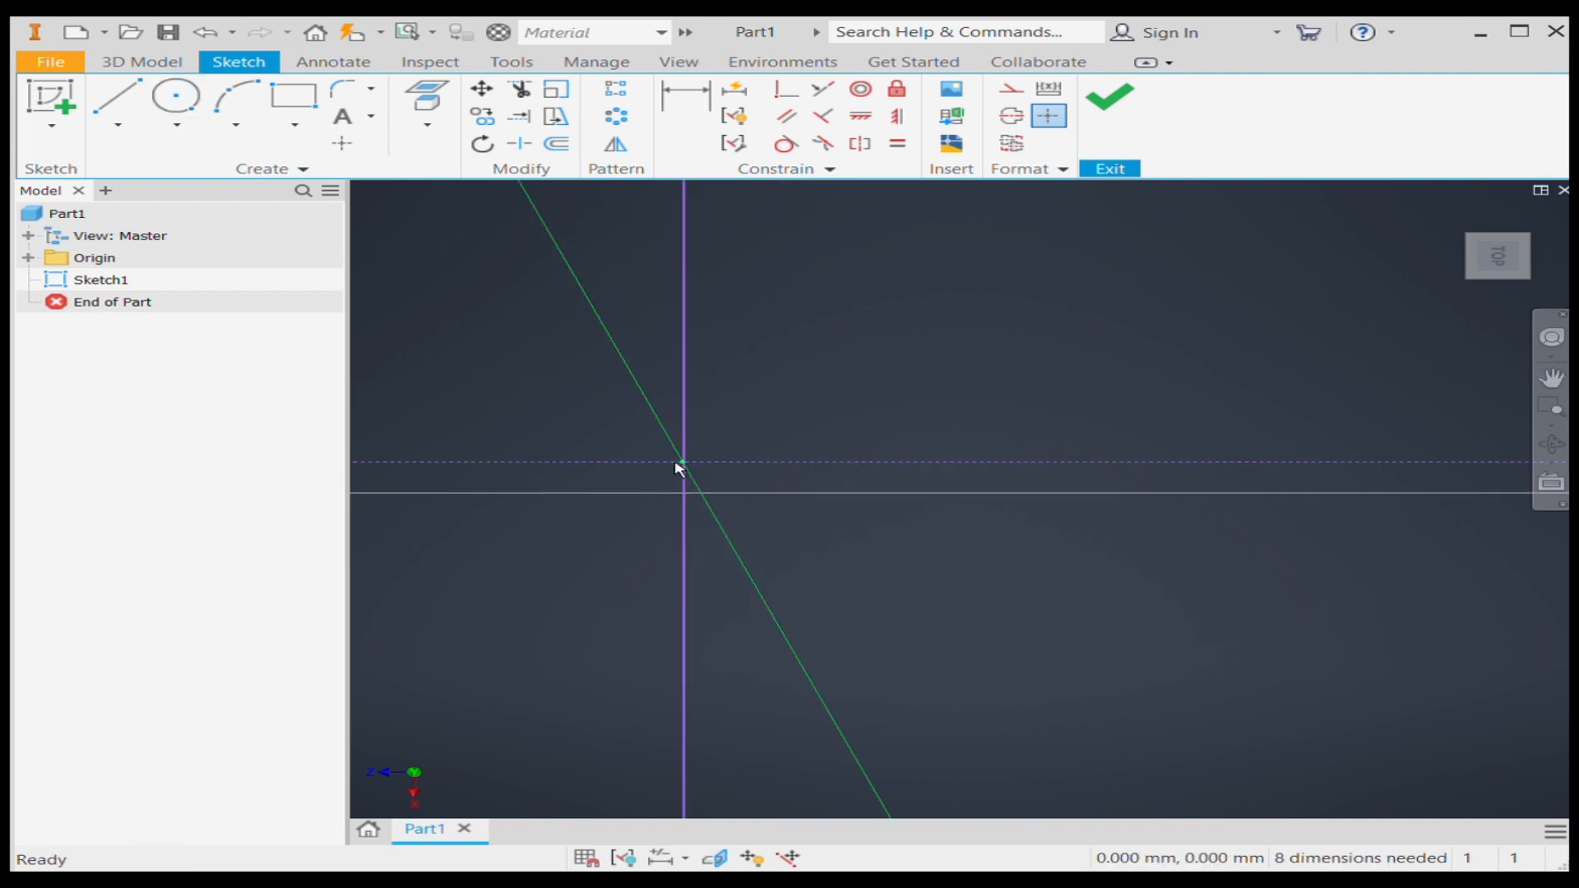
- Move the centre of the right-hand circles onto the horizontal origin axis
left_click_drag(683, 462, 689, 494)
scroll(825, 493, "down", 6)
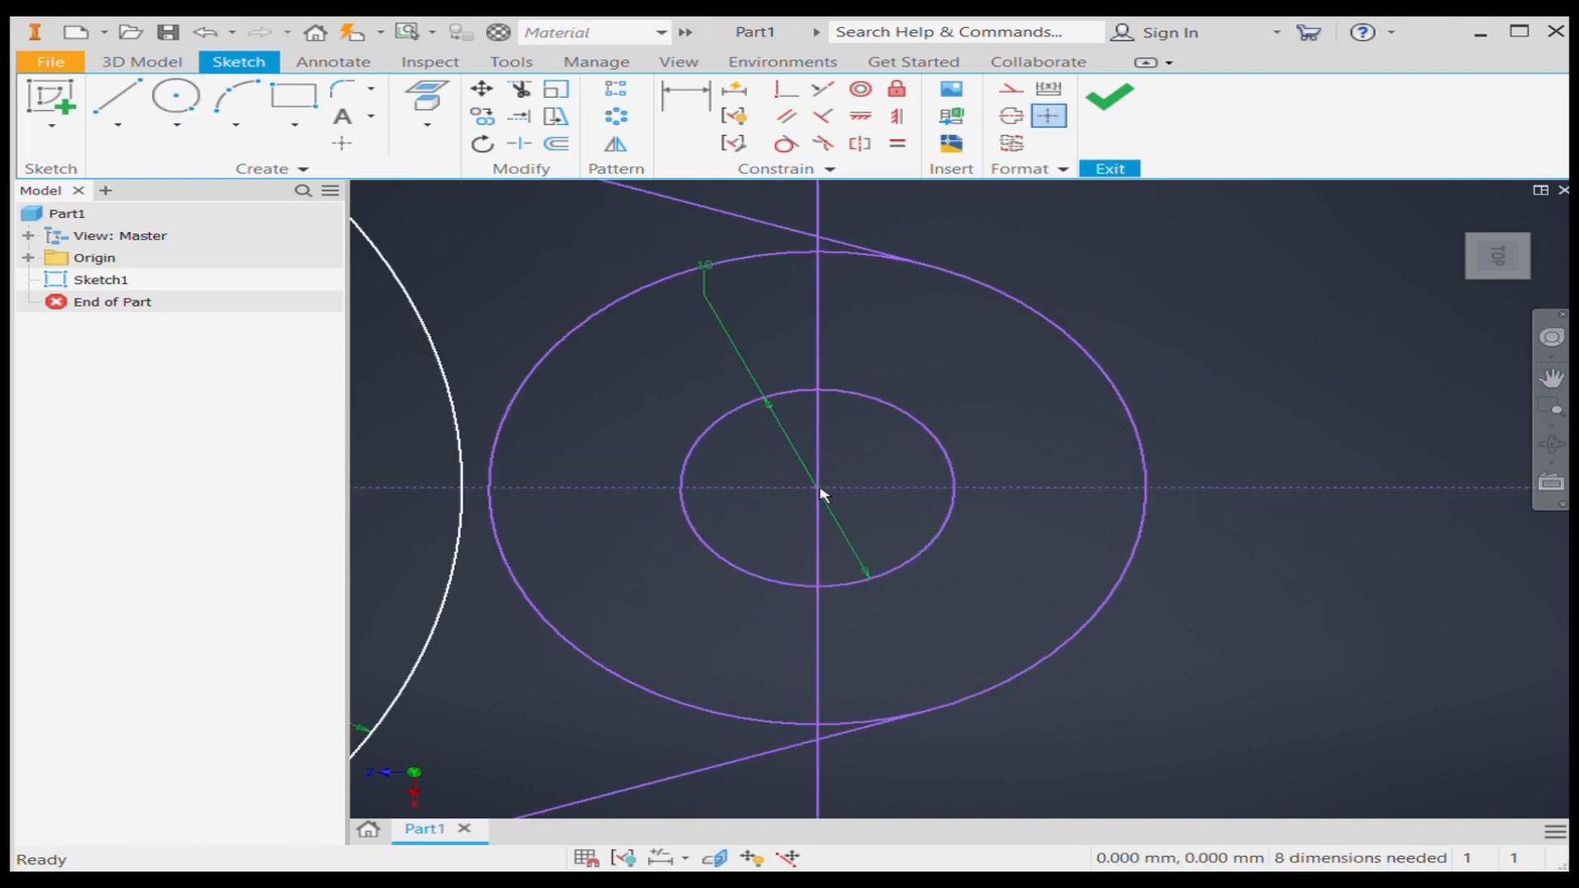
scroll(581, 494, "down", 5)
- Align the vertical construction line through the central circles with the vertical origin axis
scroll(642, 493, "up", 12)
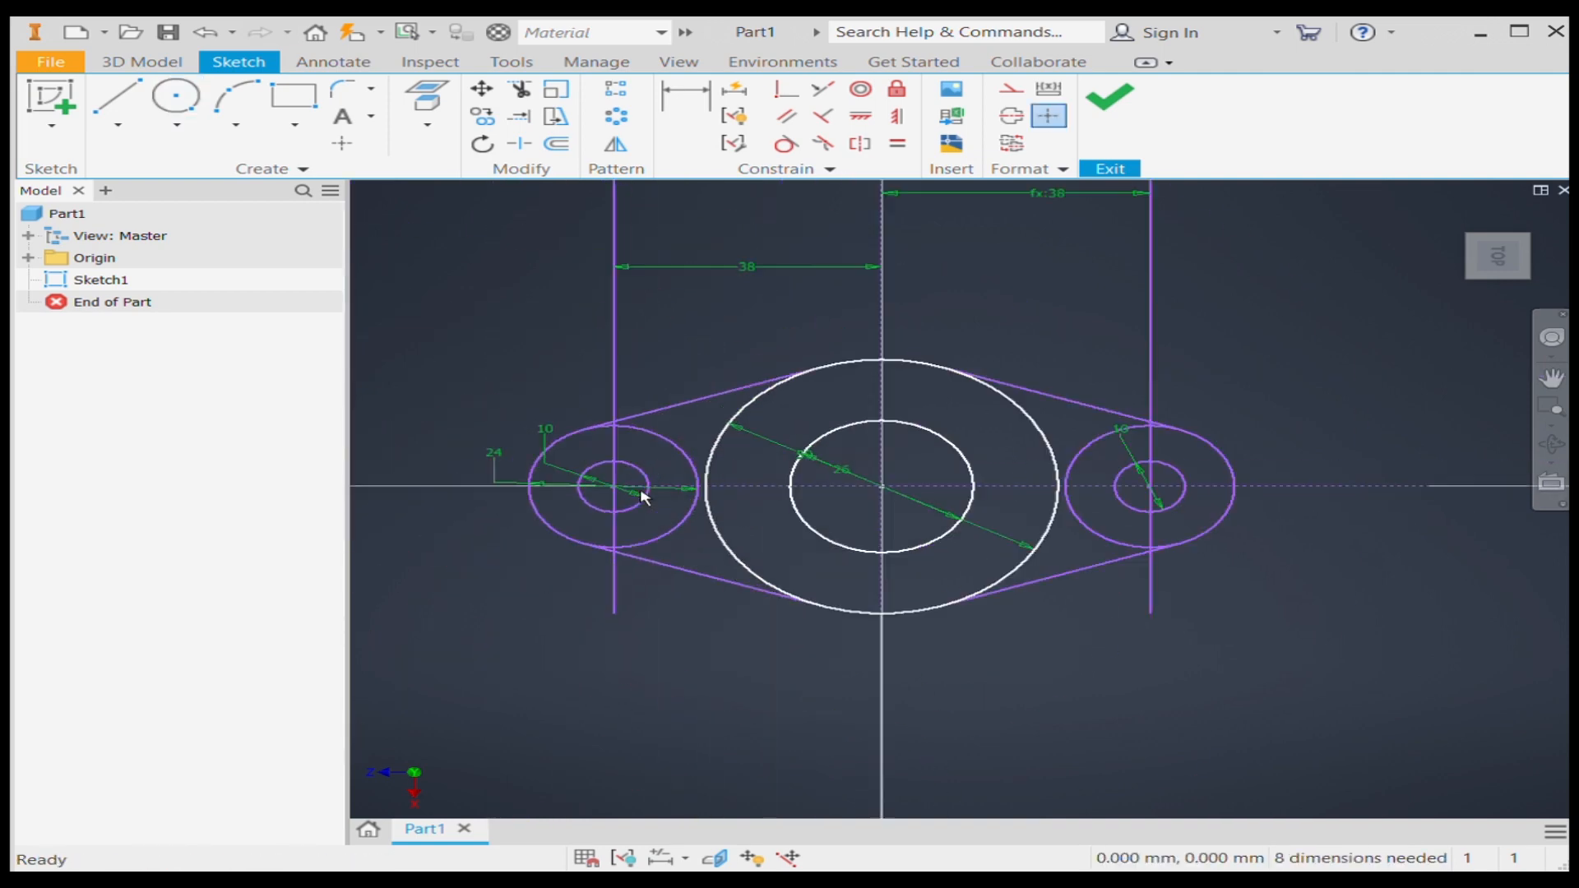
scroll(950, 586, "up", 5)
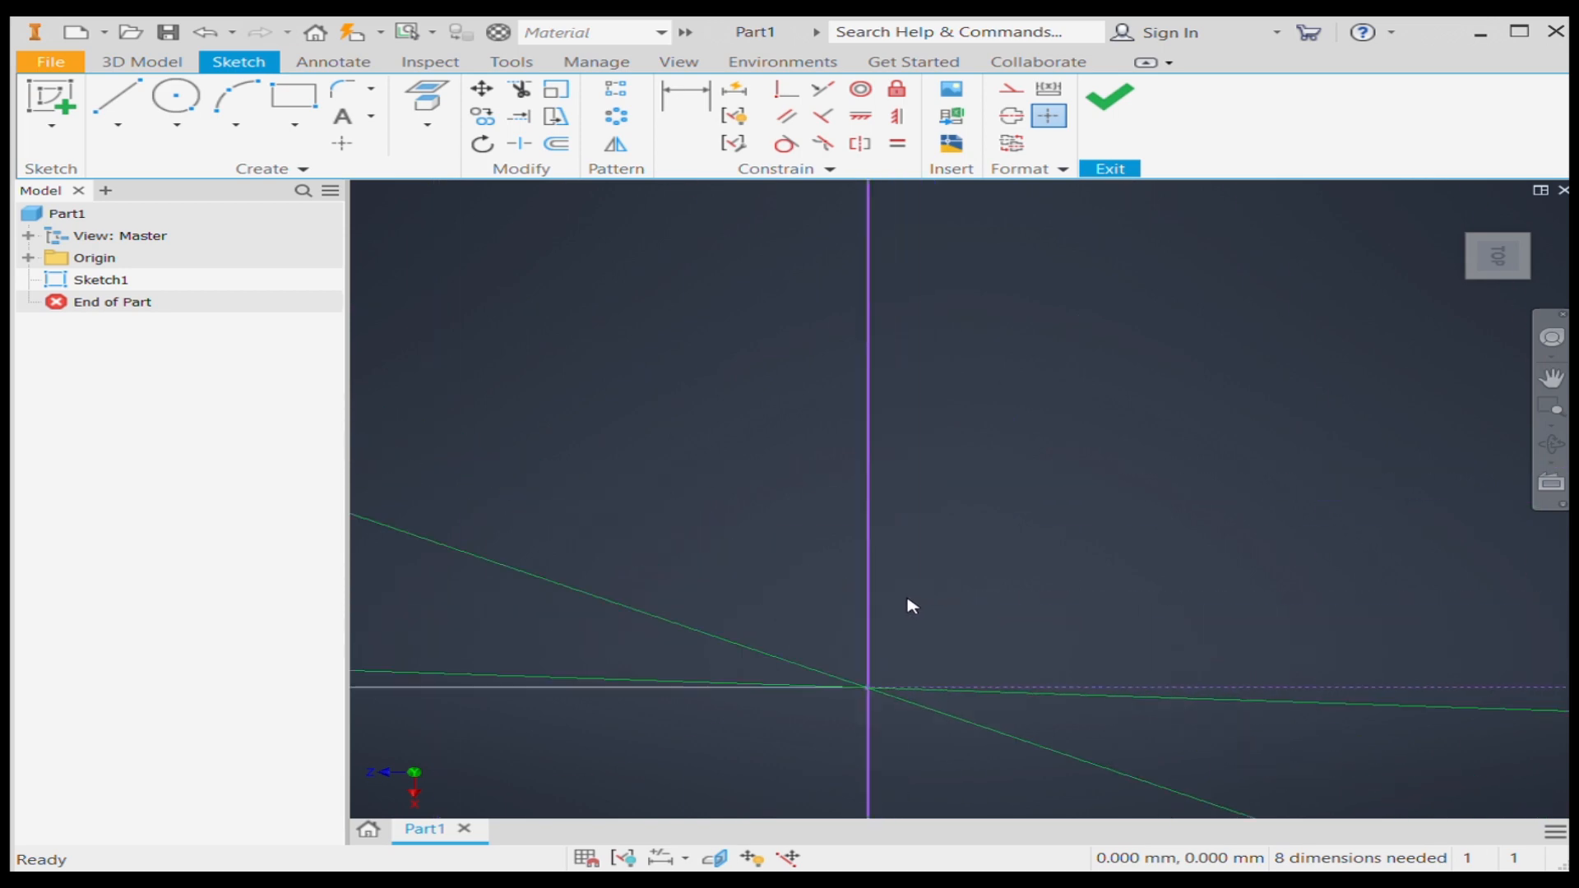
scroll(672, 575, "down", 6)
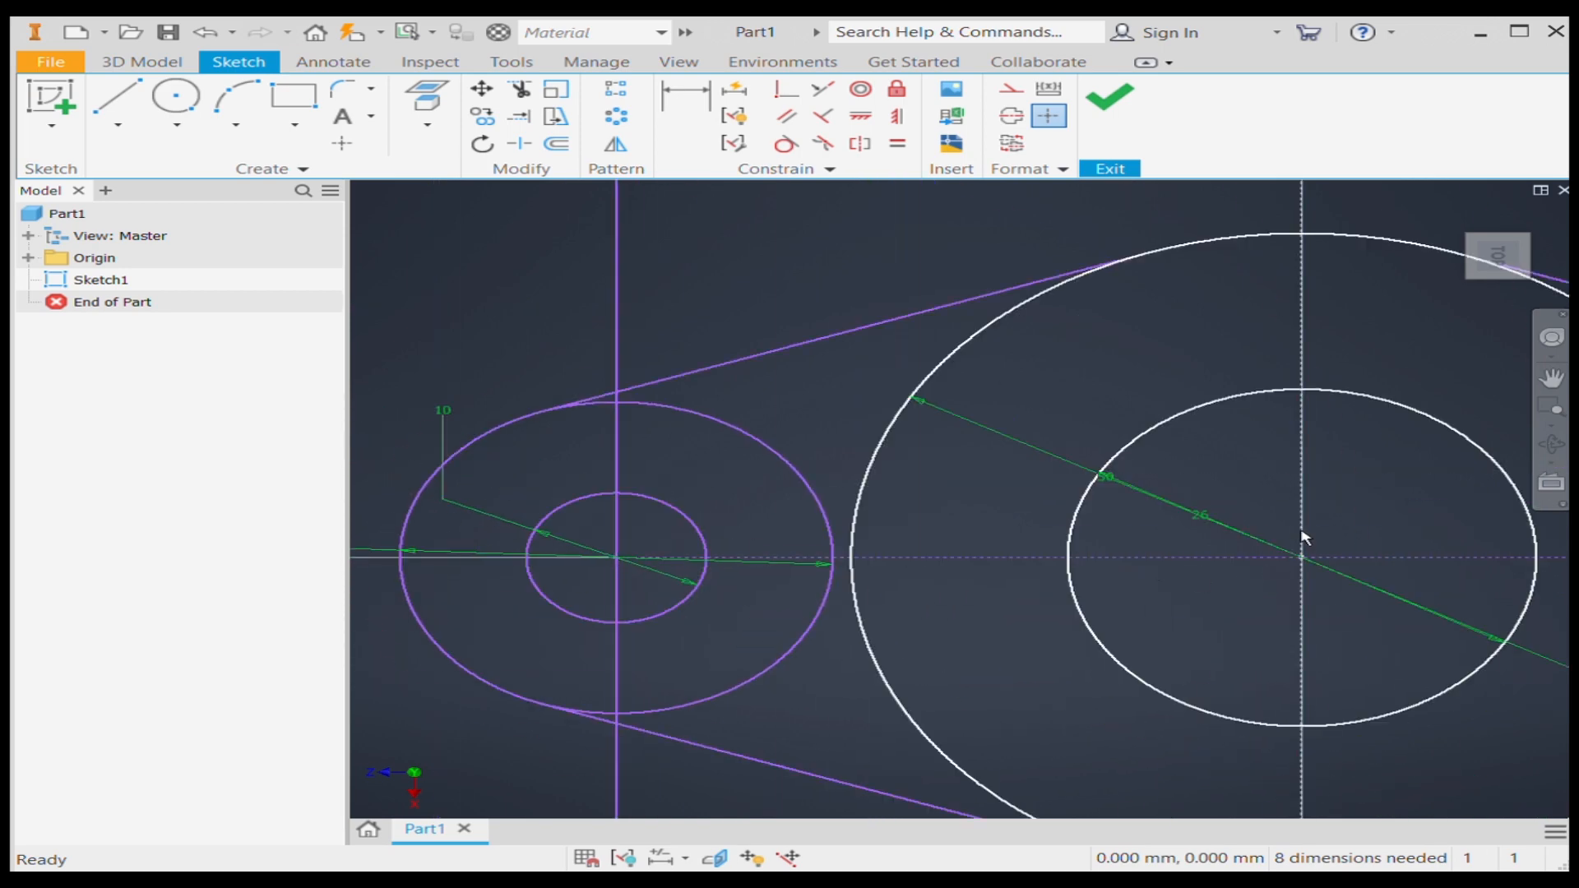
scroll(1291, 559, "up", 6)
scroll(934, 462, "down", 4)
scroll(1016, 515, "up", 3)
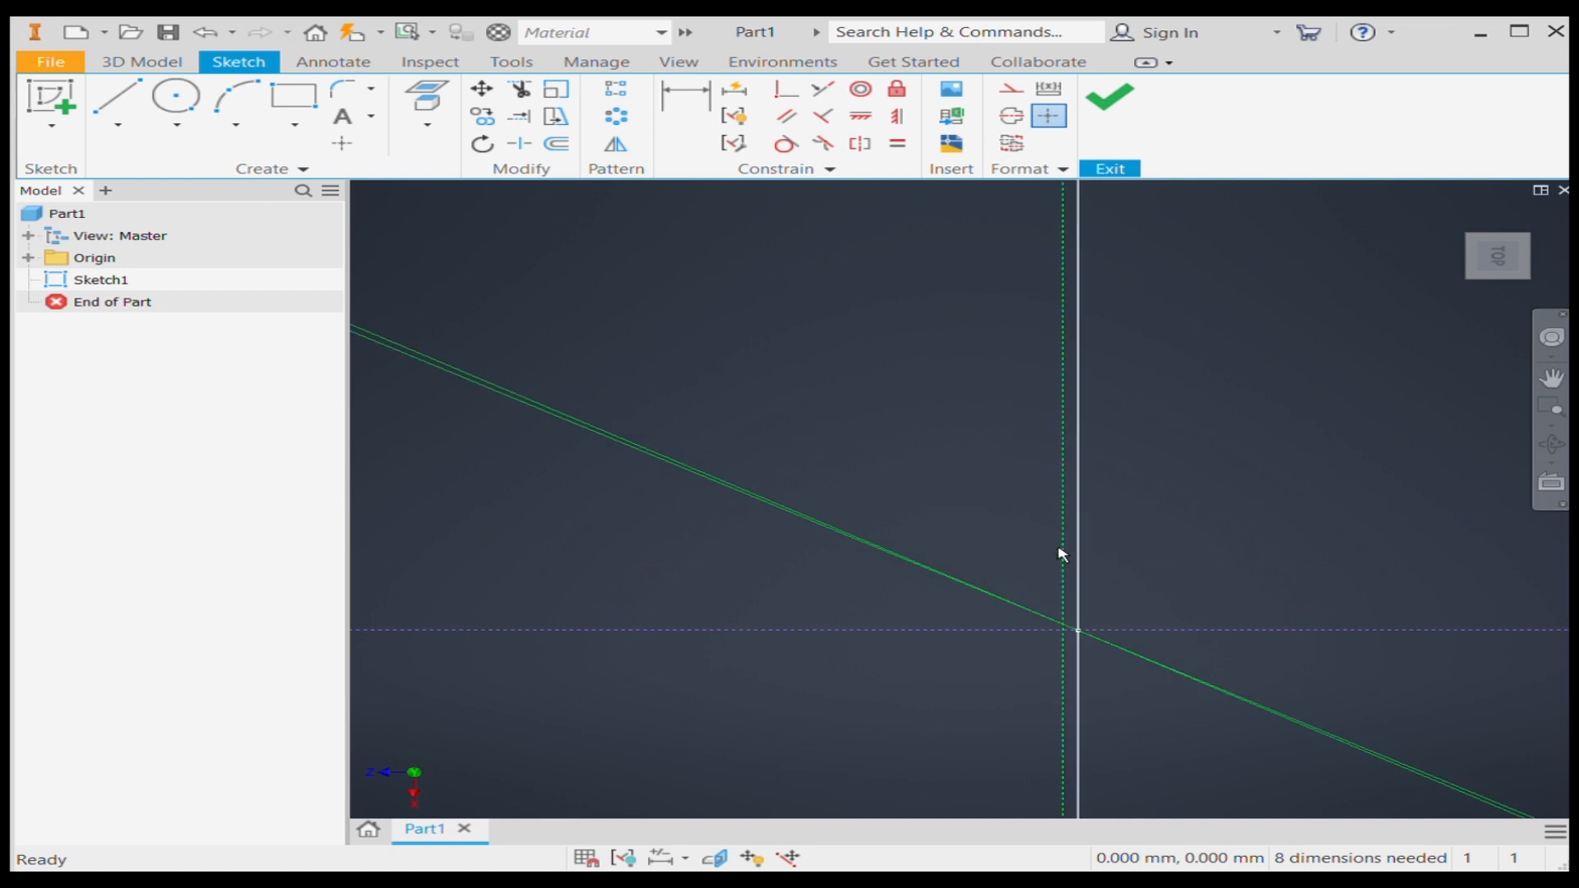
left_click_drag(1071, 557, 1079, 630)
scroll(1066, 627, "up", 4)
scroll(922, 493, "down", 4)
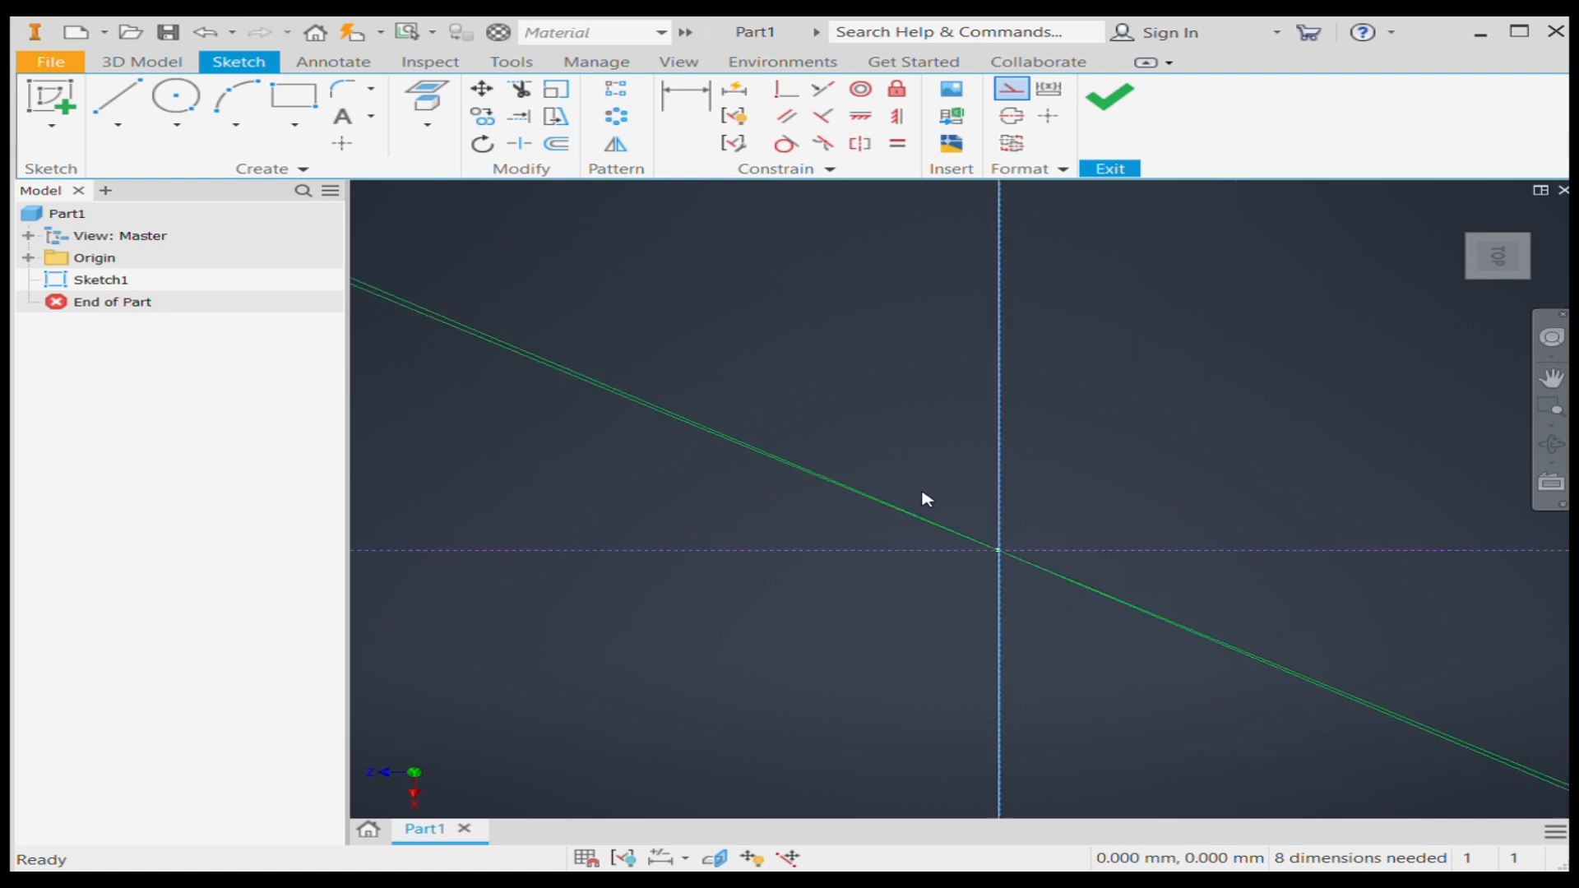
scroll(982, 540, "up", 4)
scroll(755, 360, "up", 4)
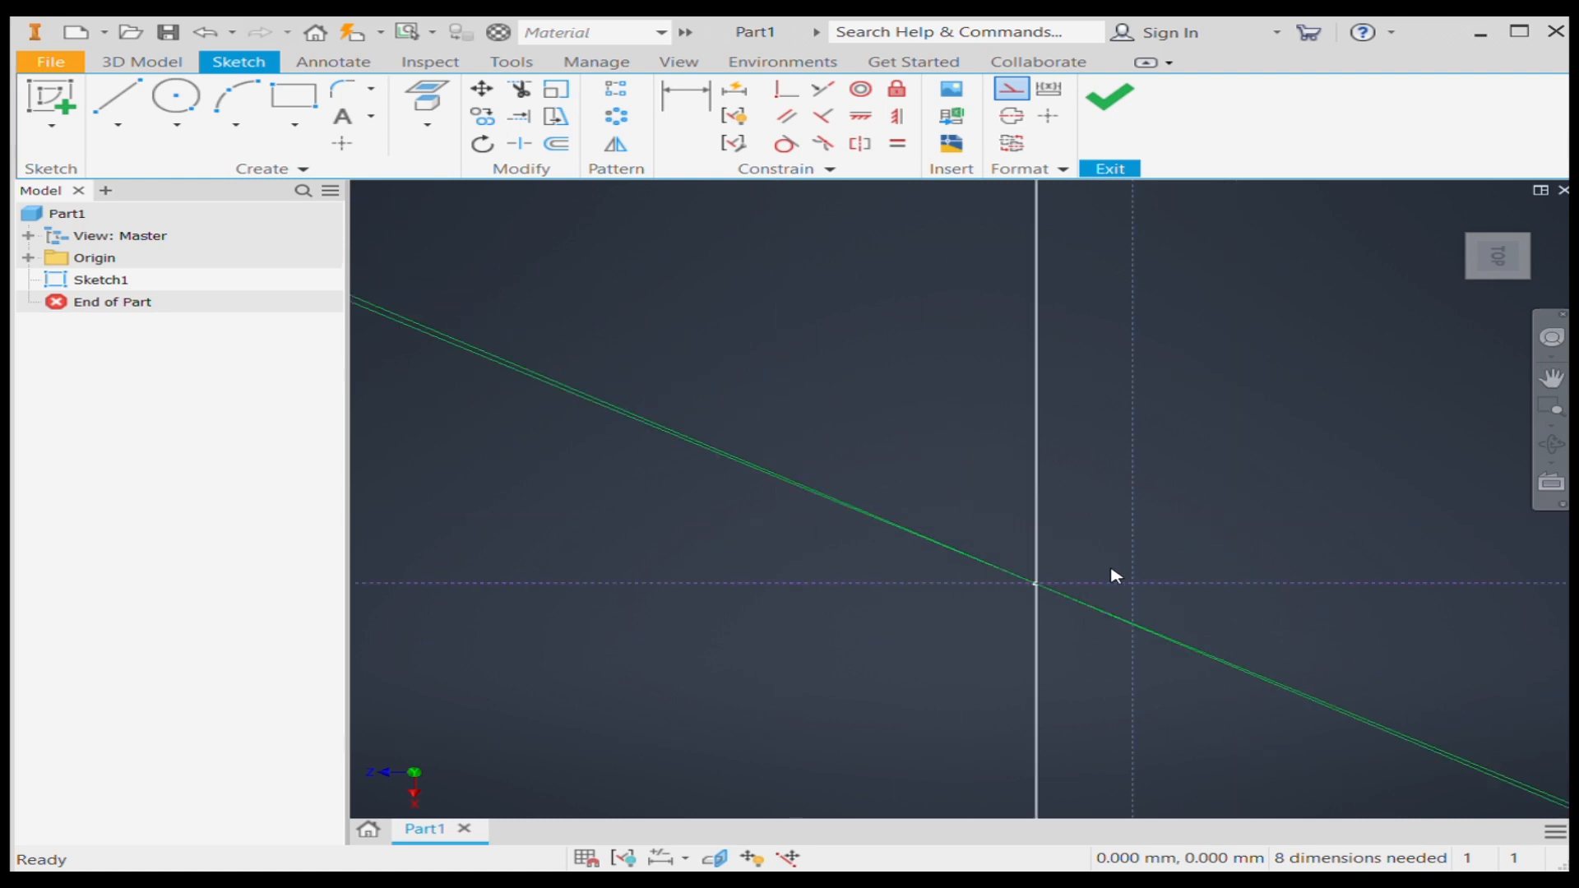
left_click_drag(1130, 575, 1035, 584)
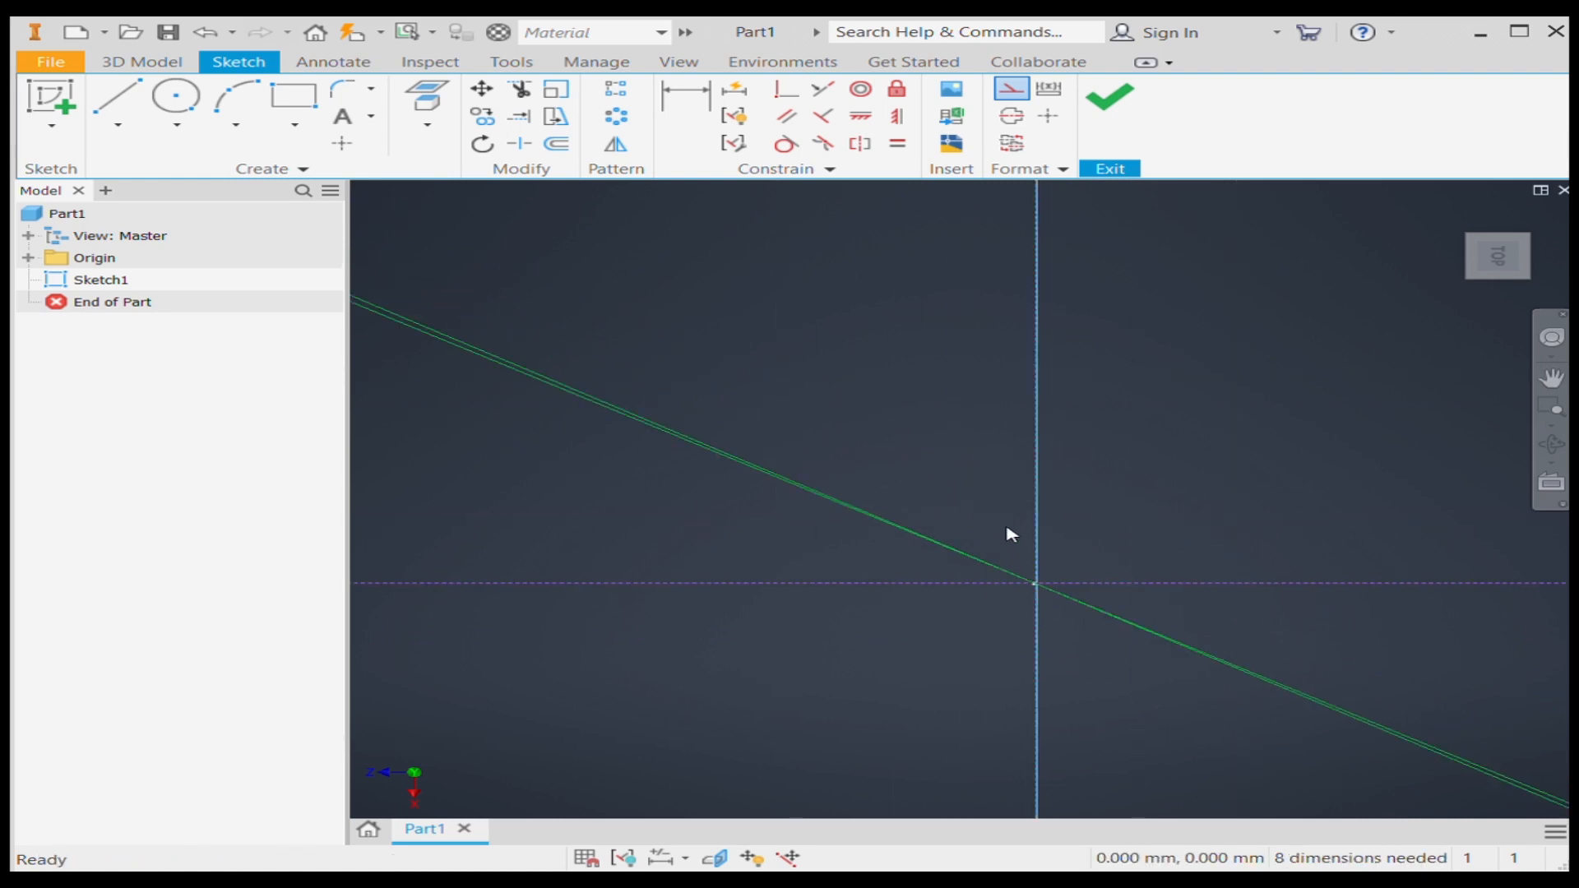
scroll(1028, 597, "down", 5)
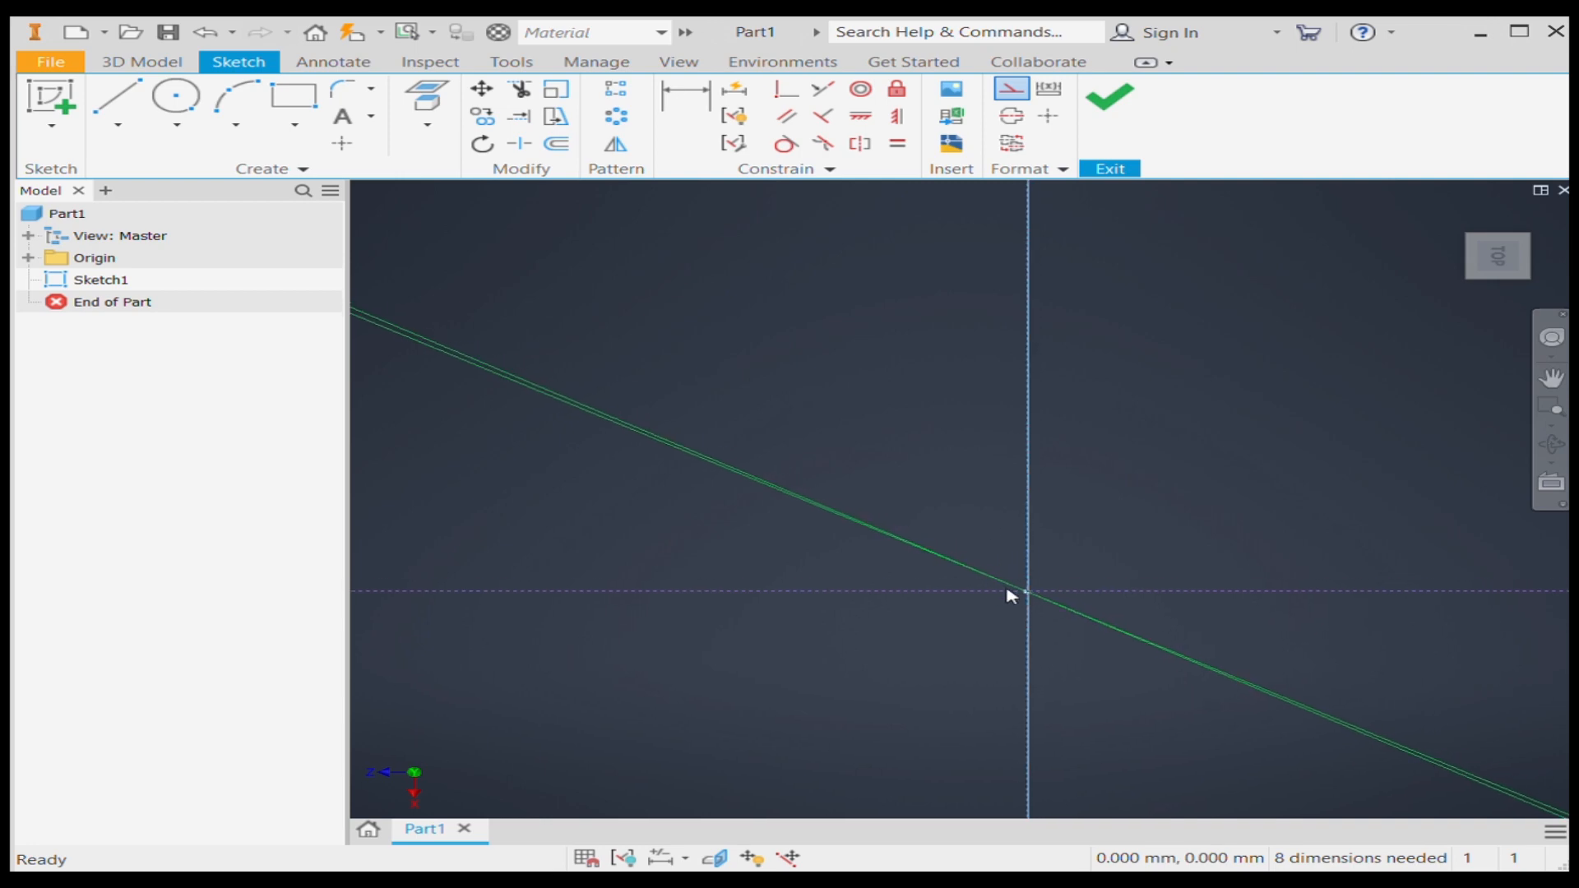
key("Escape")
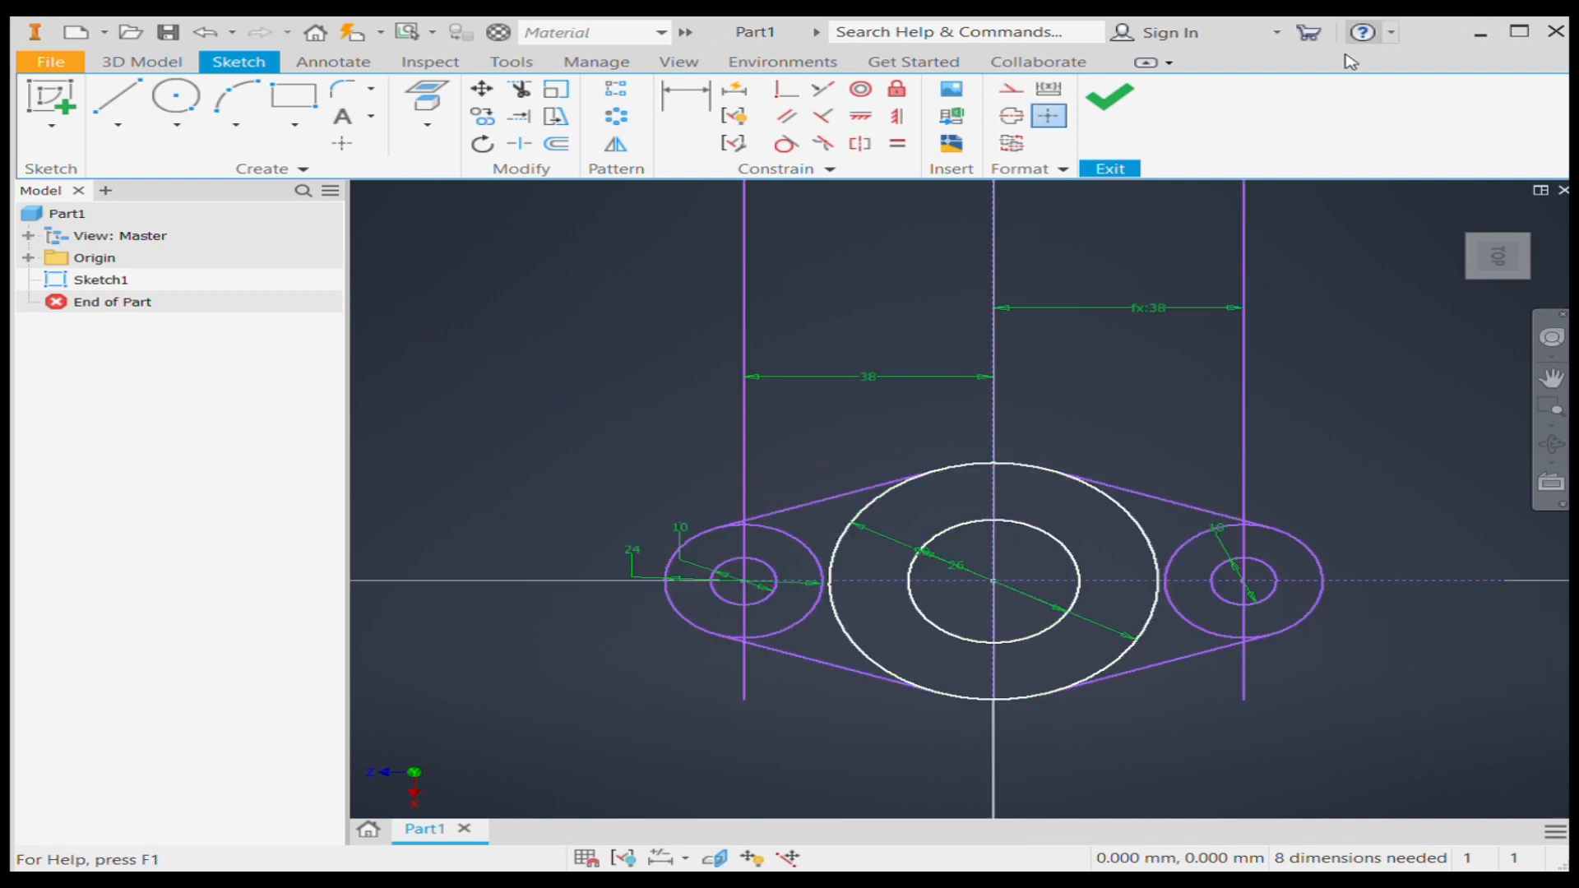
- Trim the inner arc of the left 24 mm circle and the left-hand arc of the outer central circle
scroll(985, 461, "up", 5)
scroll(1045, 518, "up", 2)
scroll(905, 497, "down", 3)
left_click(517, 92)
scroll(863, 395, "down", 8)
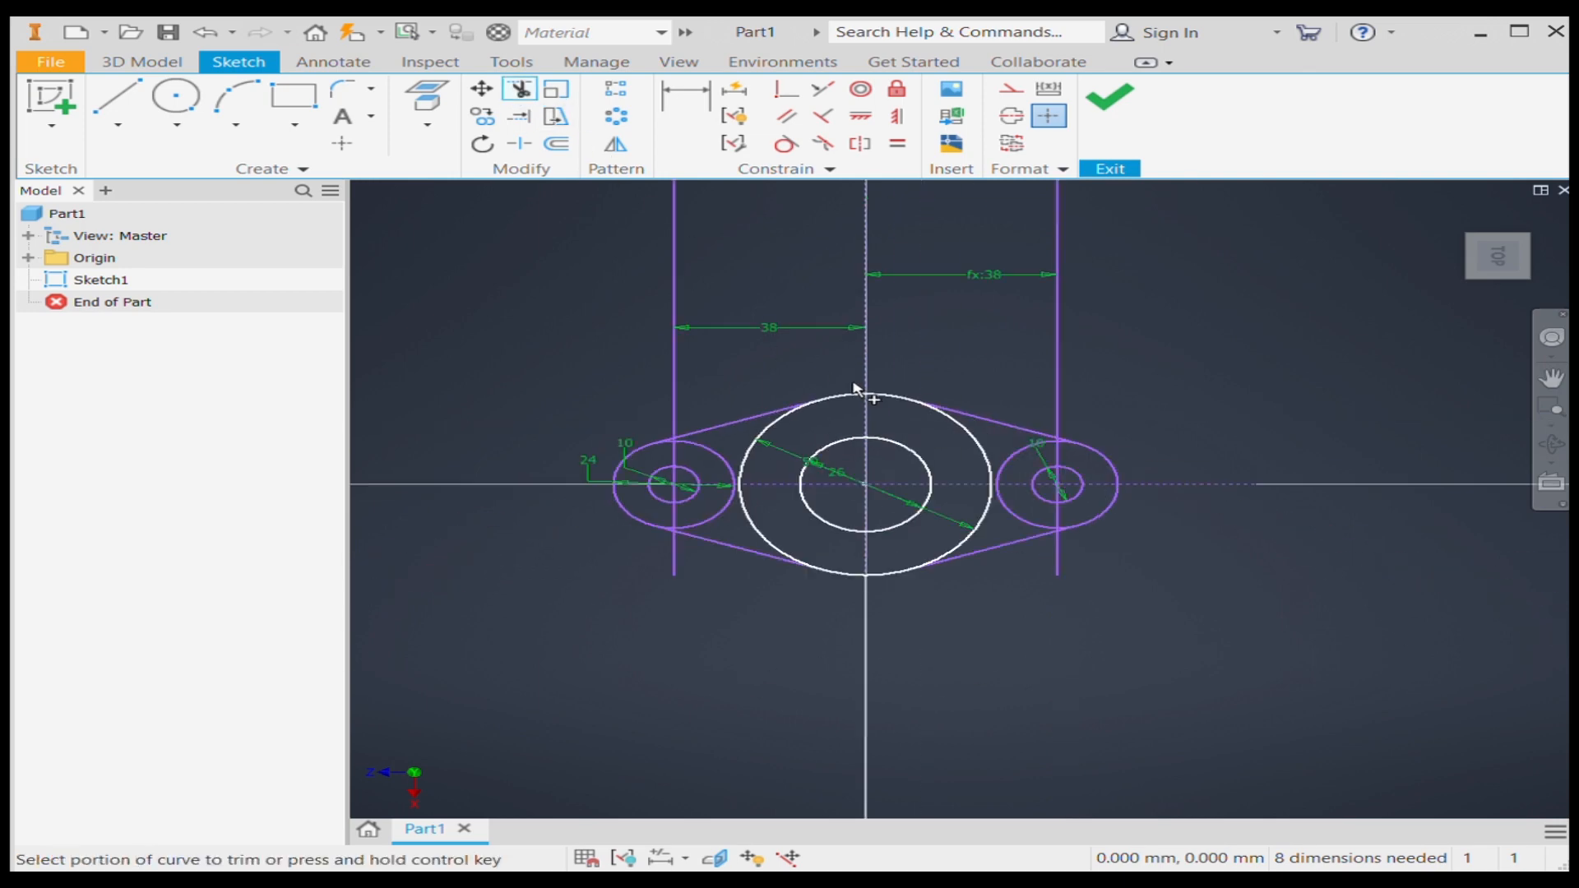
scroll(802, 420, "up", 5)
left_click(746, 590)
left_click(666, 455)
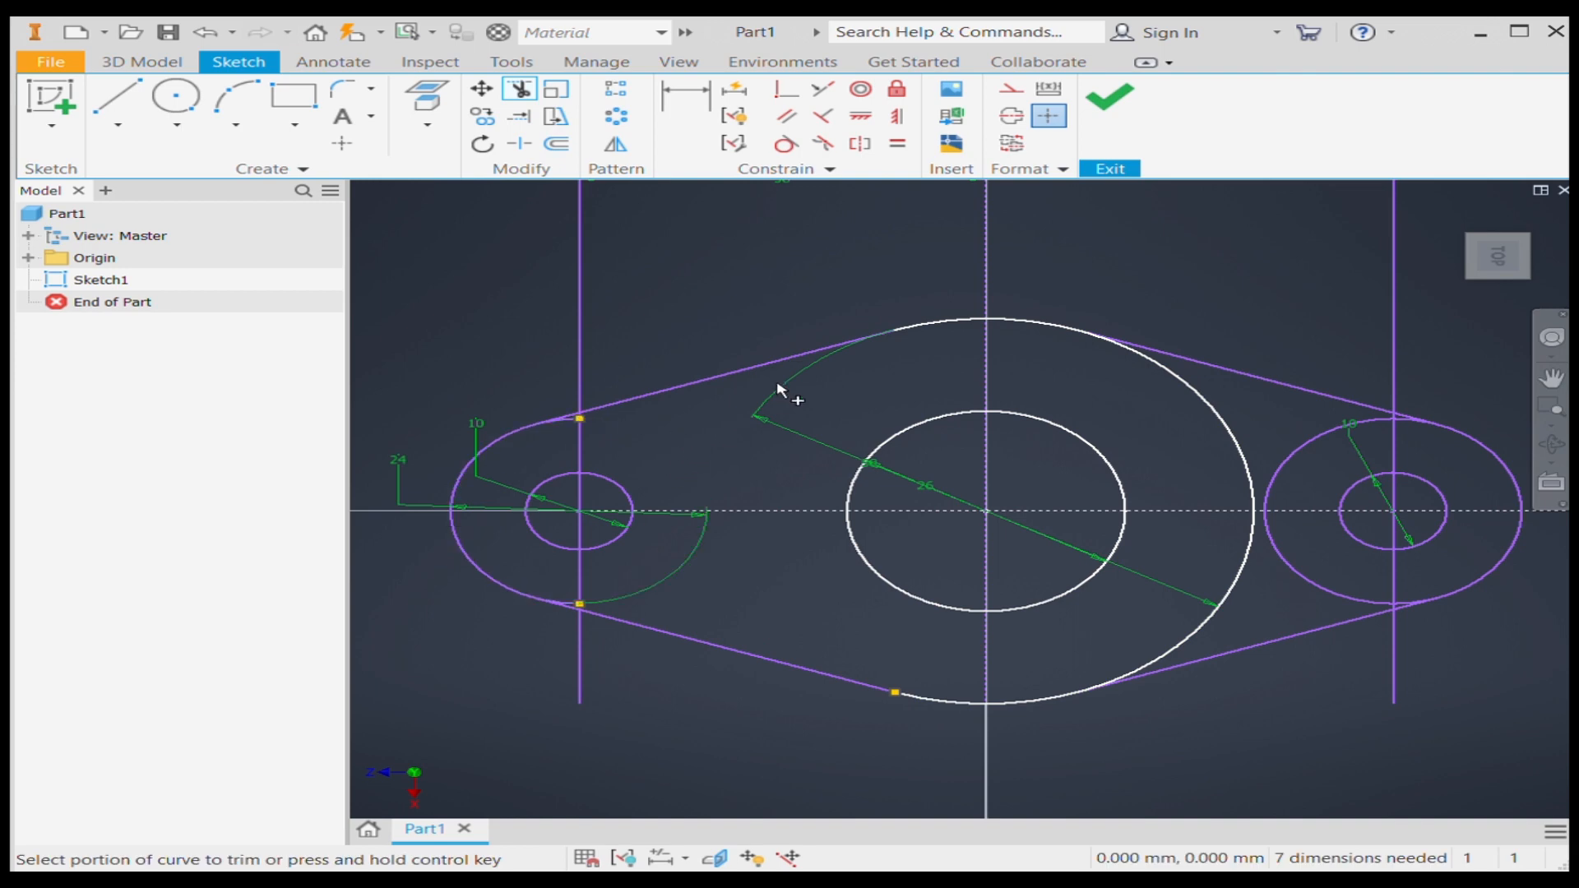
- Try to trim the right-hand arc of the outer central circle, and undo the trims
left_click(1221, 424)
left_click(1225, 572)
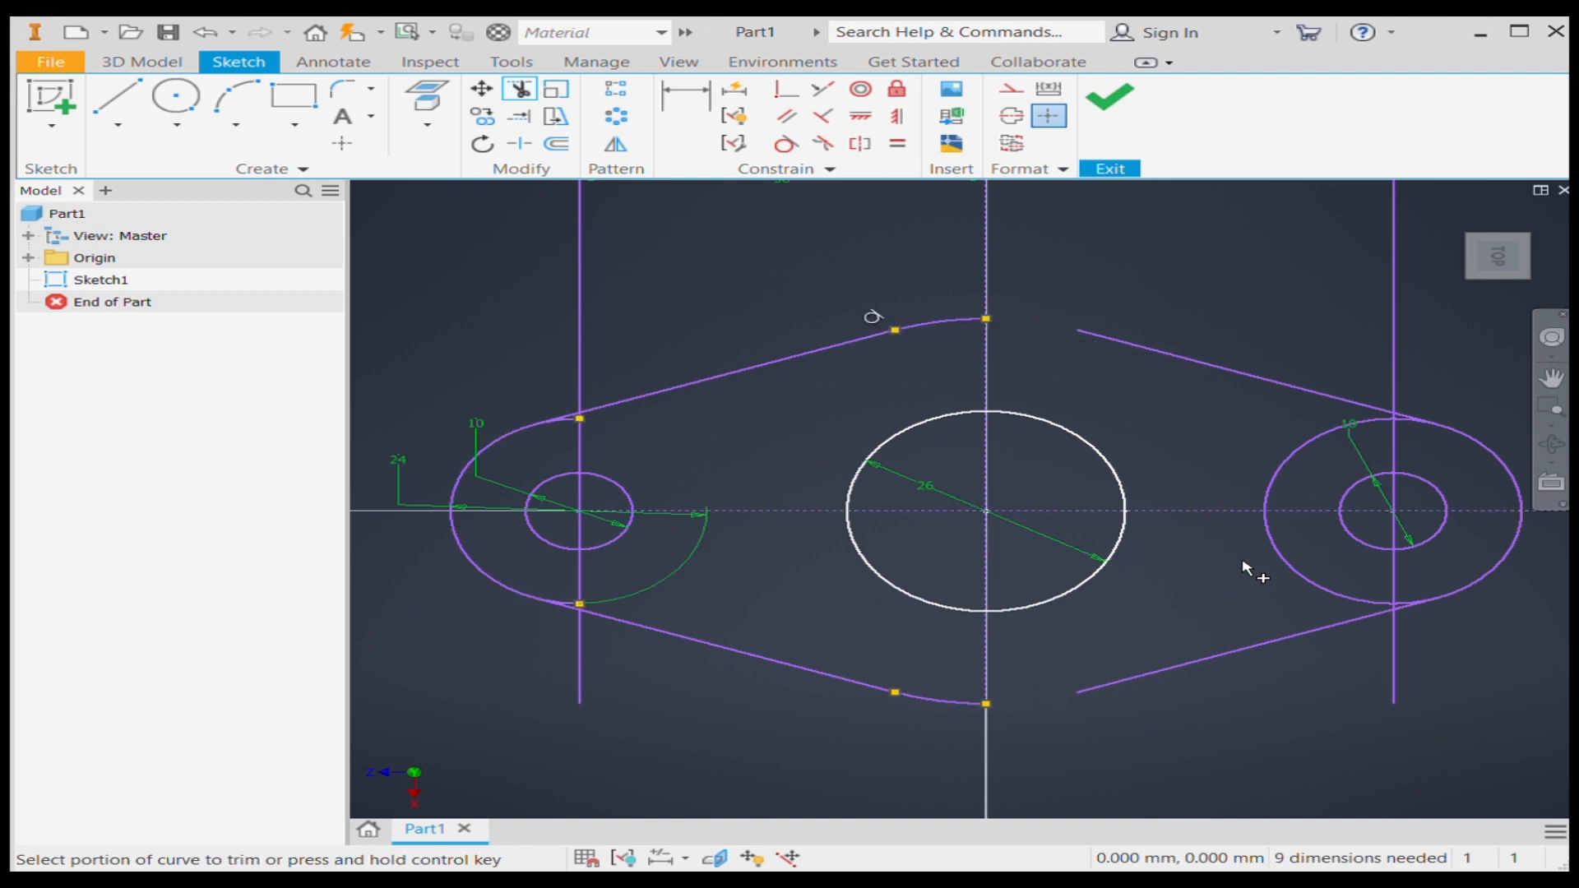
left_click(519, 116)
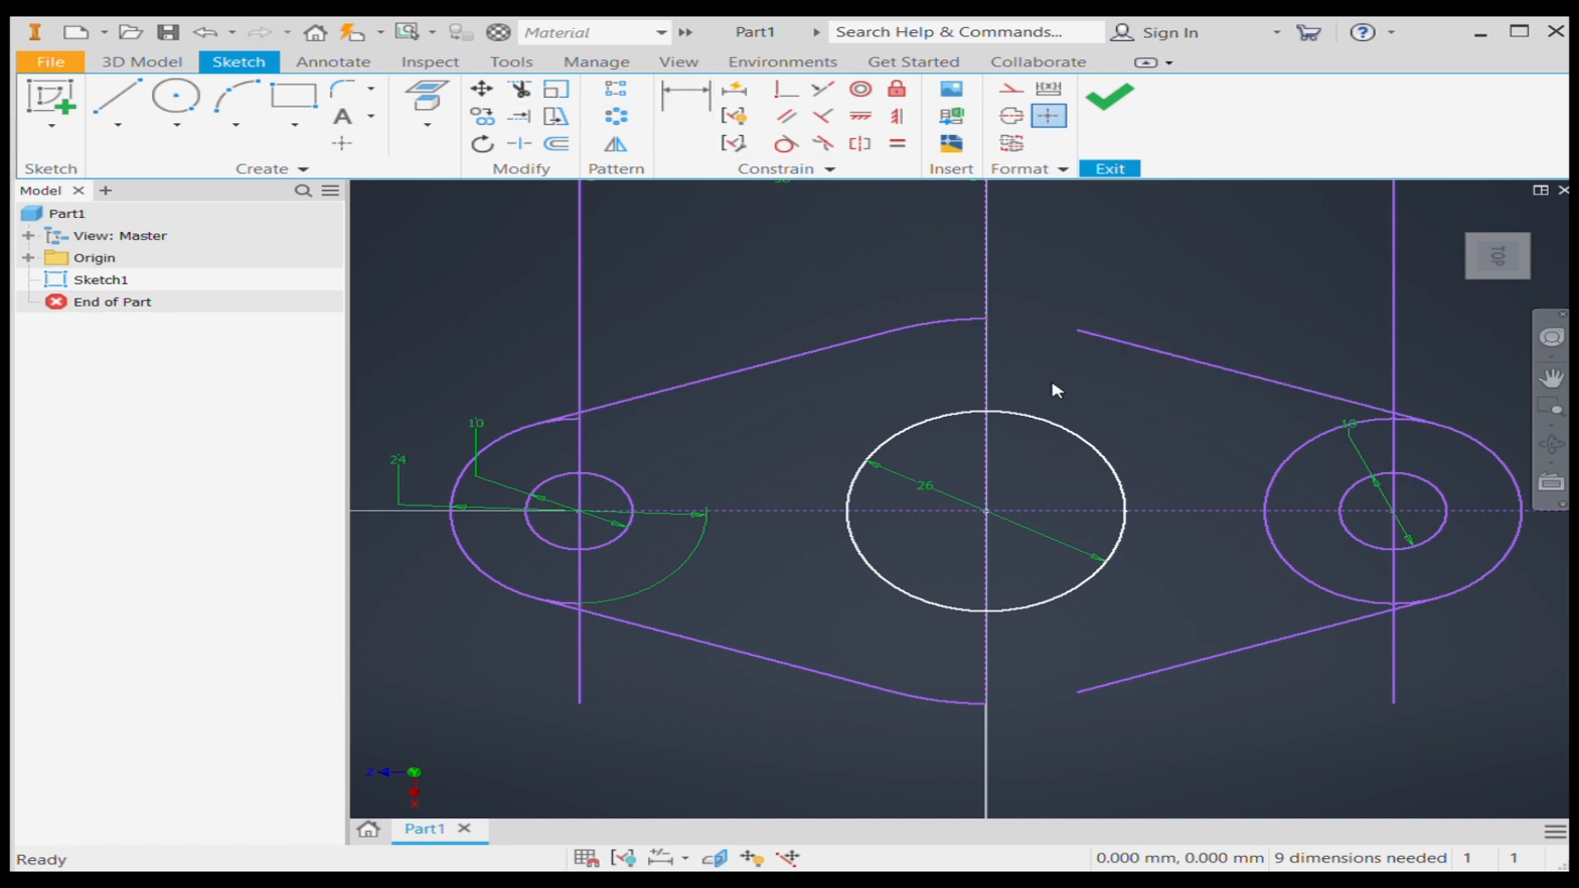
key("ctrl+z")
key("ctrl+z")
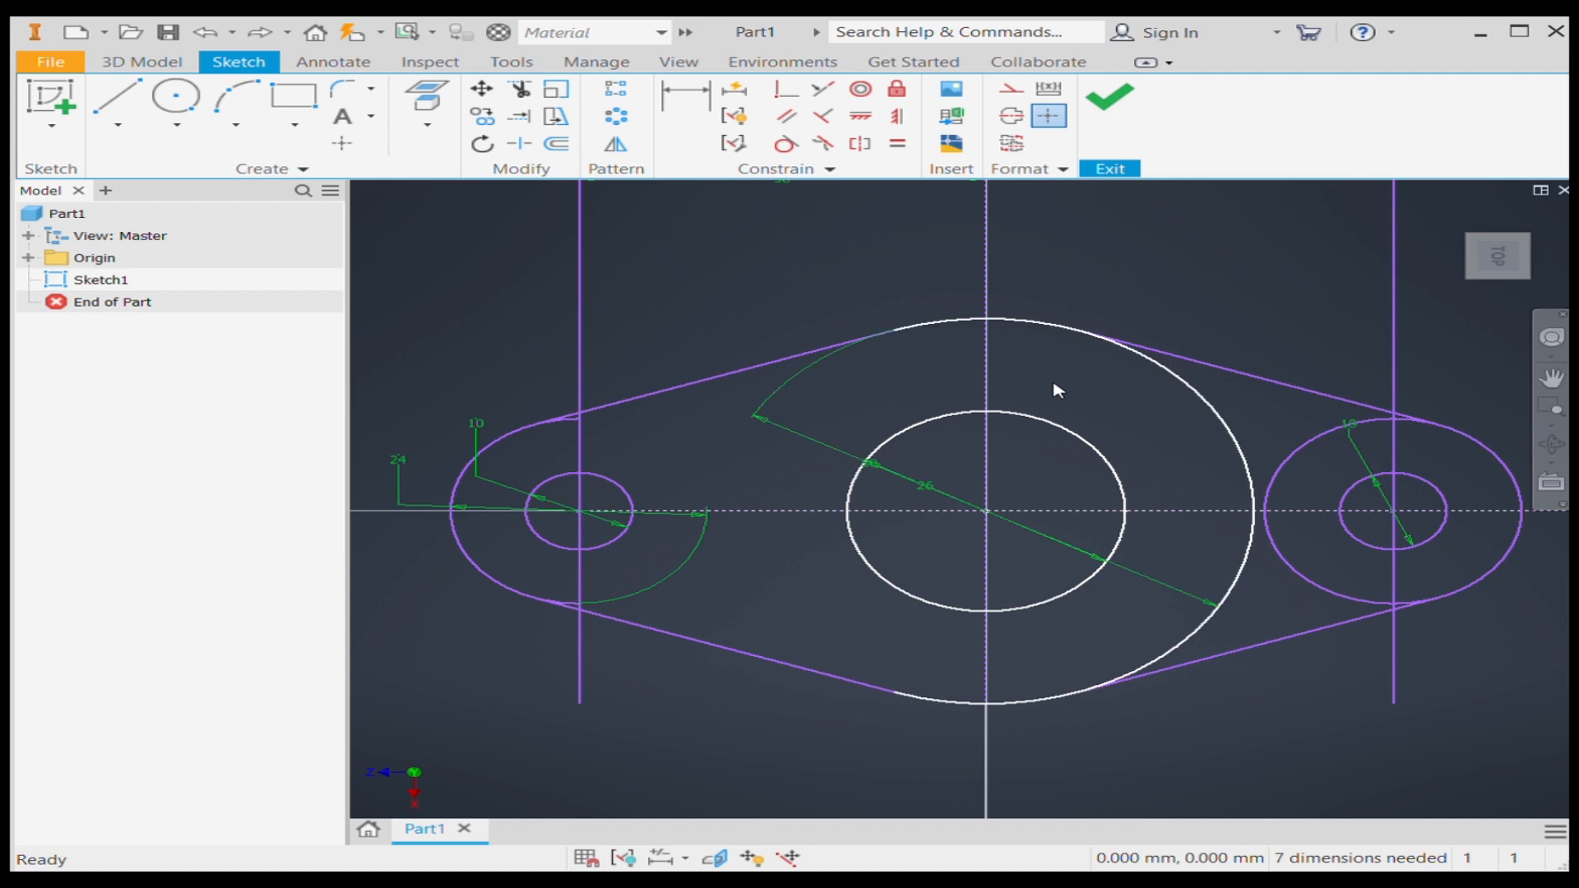
- Apply tangent constraints between the upper-right line and both the outer central circle and the right-hand outer circle
scroll(1094, 334, "up", 10)
left_click_drag(682, 324, 722, 358)
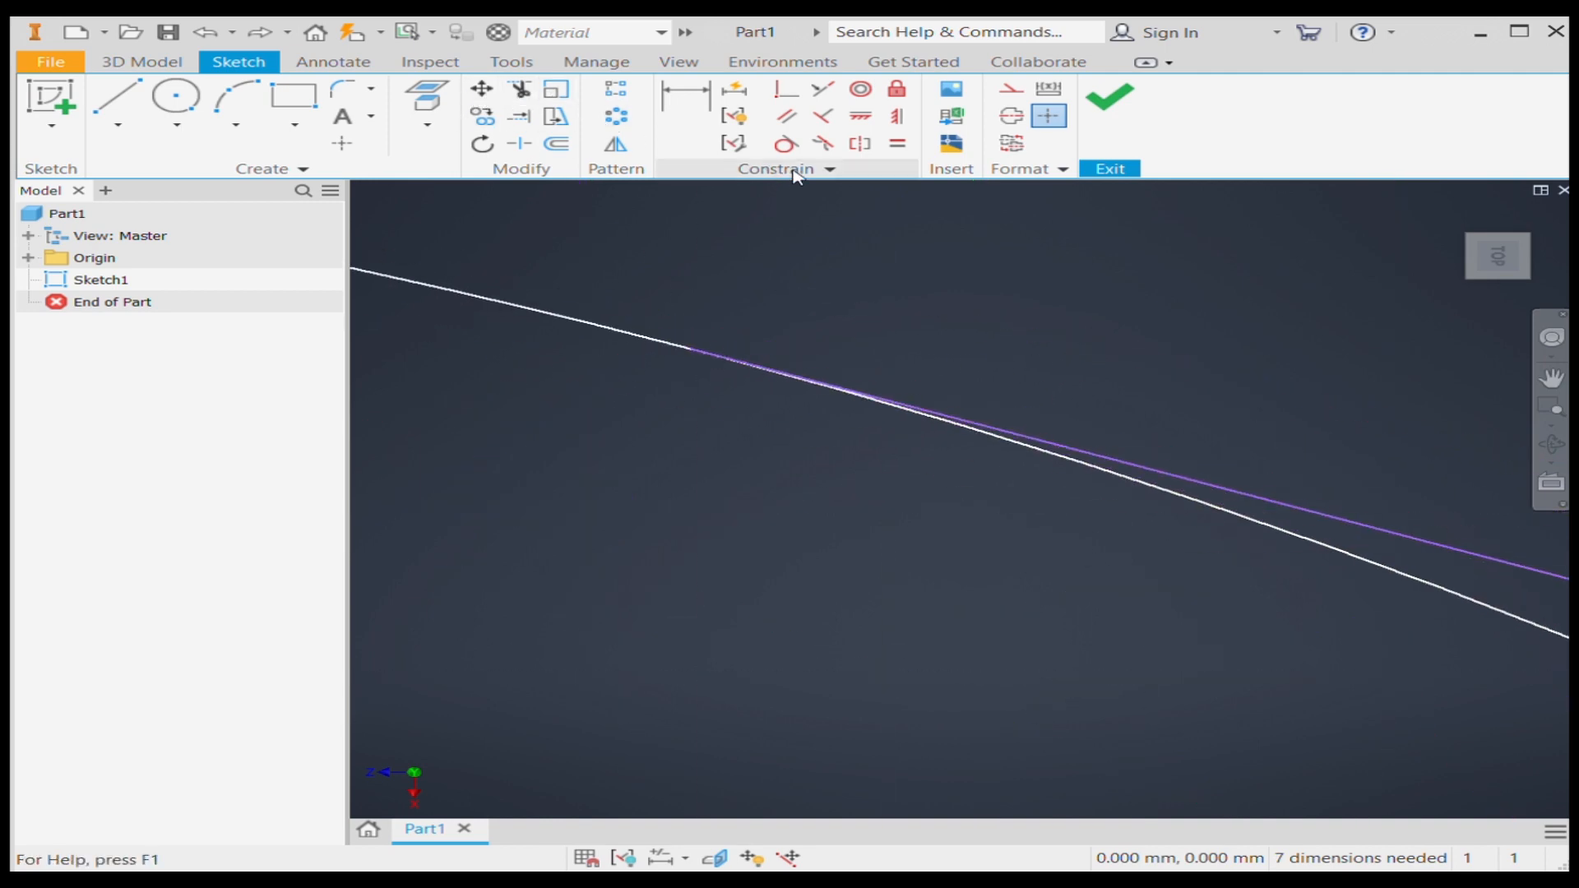
left_click(786, 143)
scroll(668, 323, "down", 2)
left_click(852, 395)
left_click(868, 380)
scroll(694, 372, "down", 6)
scroll(670, 354, "up", 10)
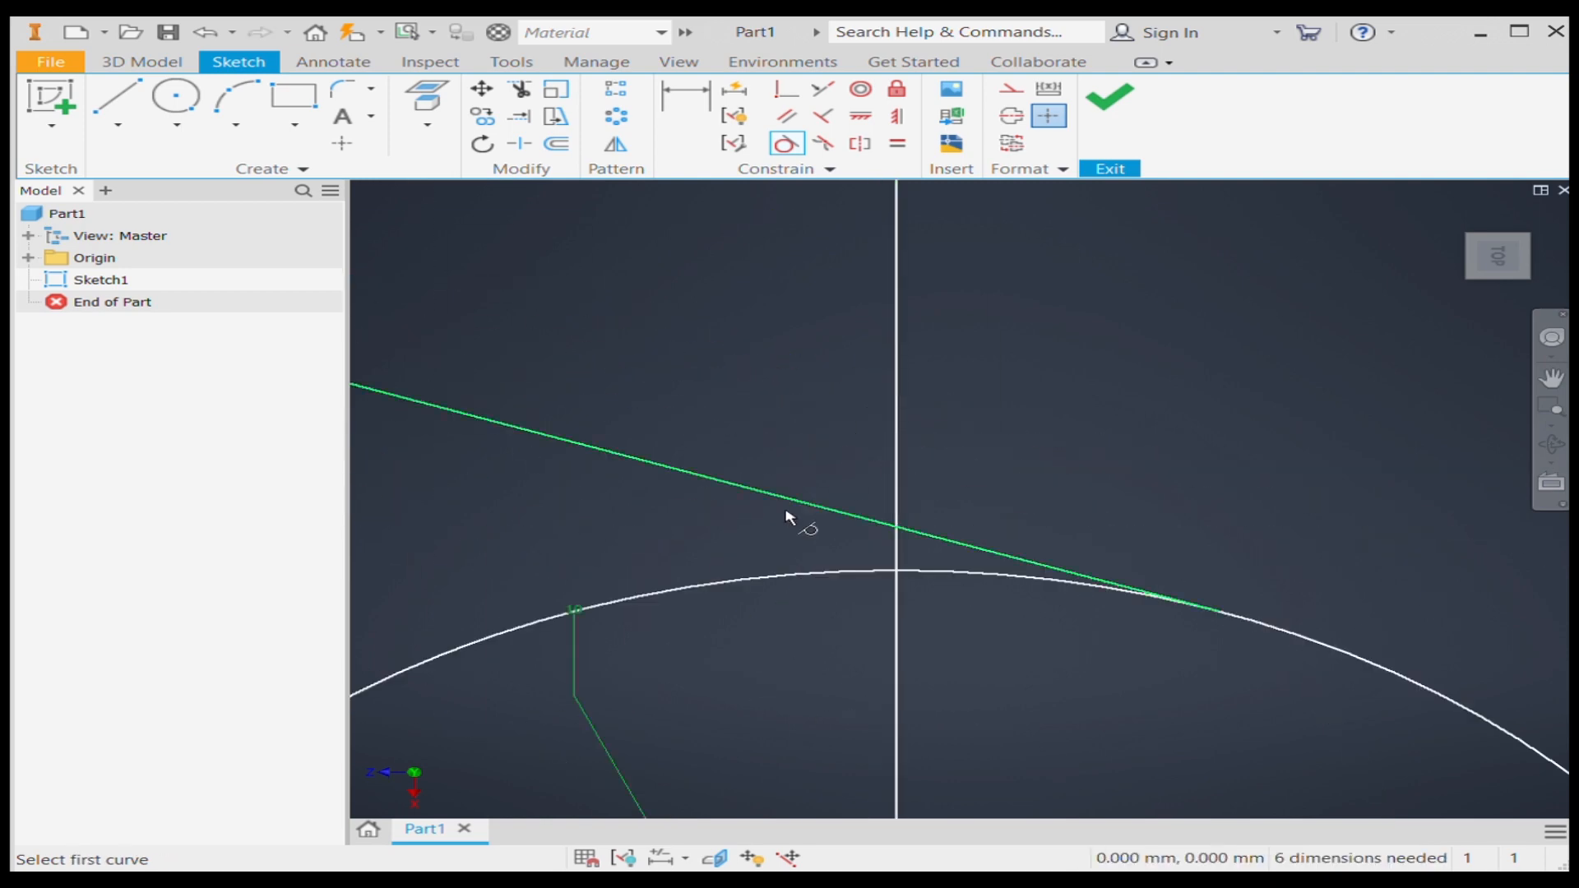
left_click(776, 576)
left_click(827, 511)
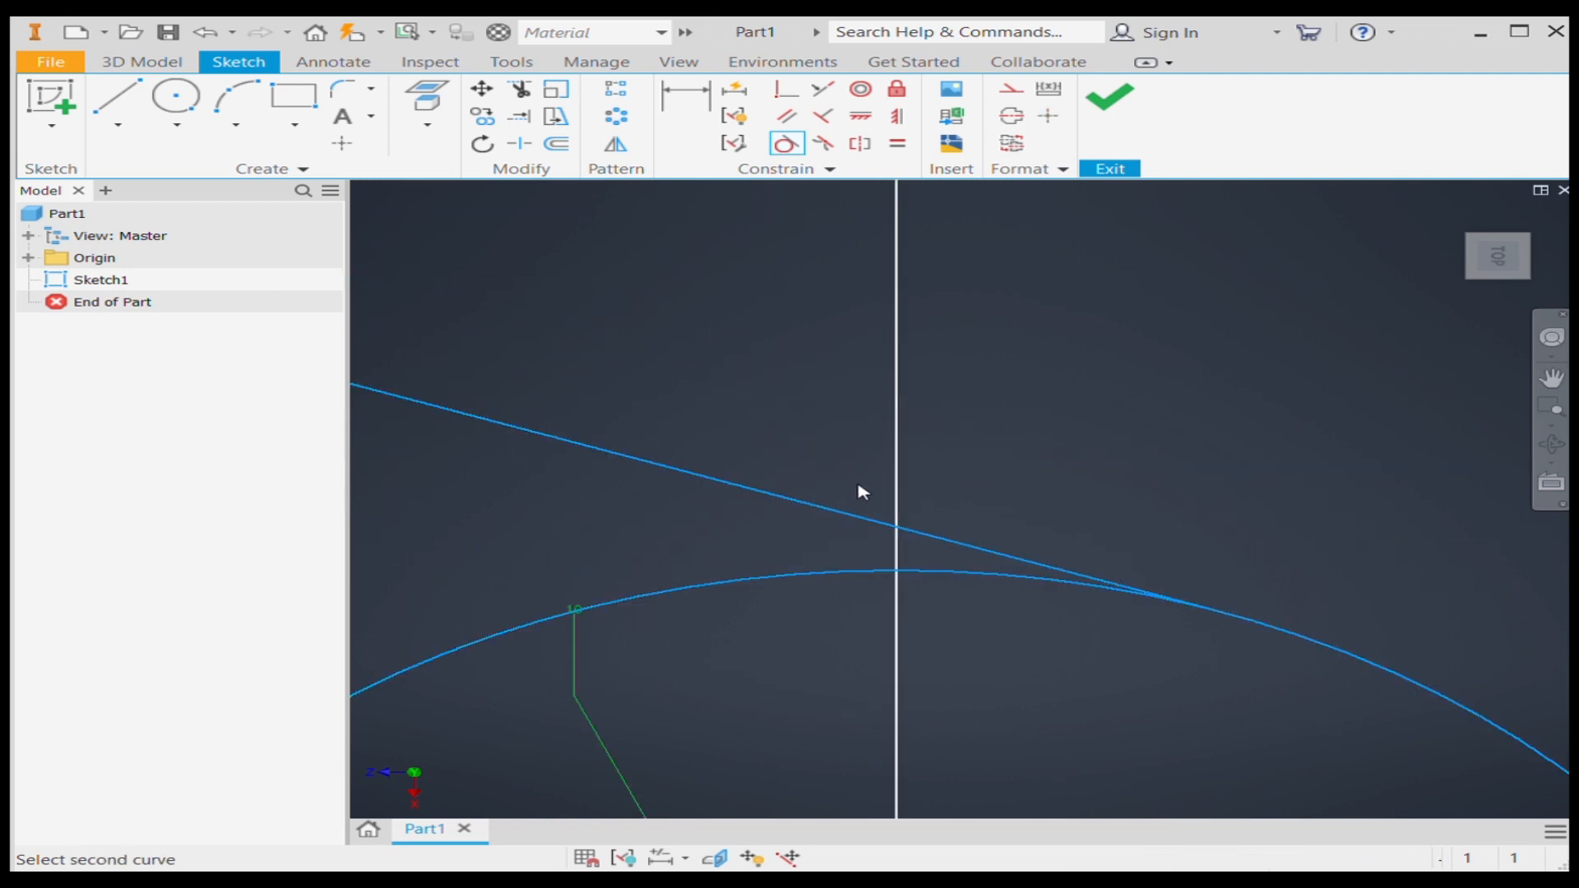
key("Escape")
- Trim the upper-right arc of the outer central circle and the upper inner arc of the right-hand outer circle
left_click(519, 88)
scroll(763, 415, "down", 10)
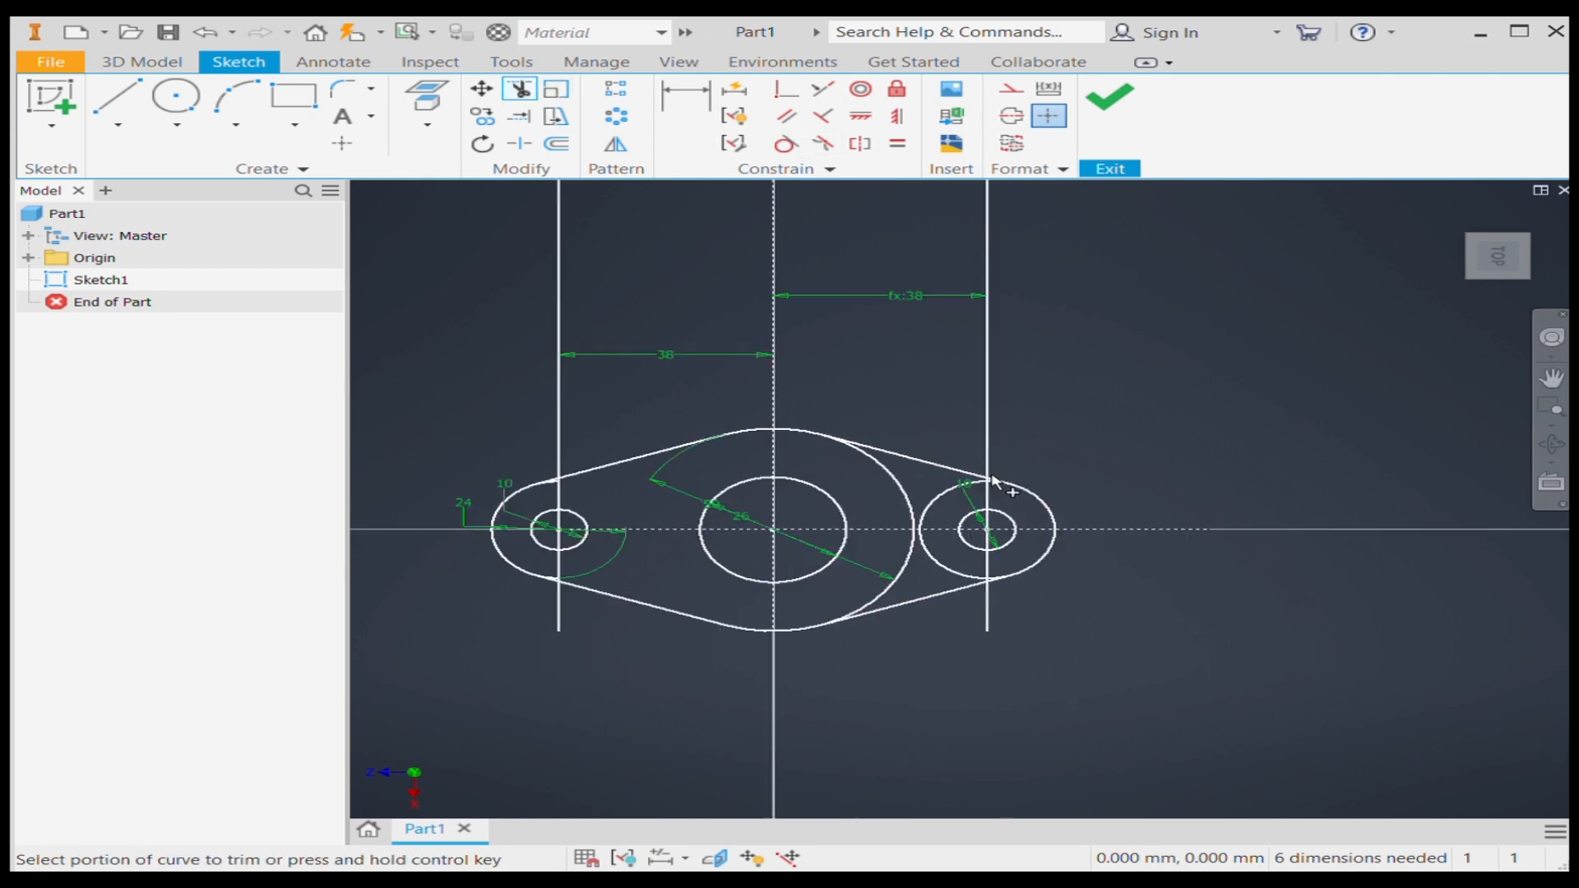
scroll(993, 481, "up", 5)
left_click(903, 484)
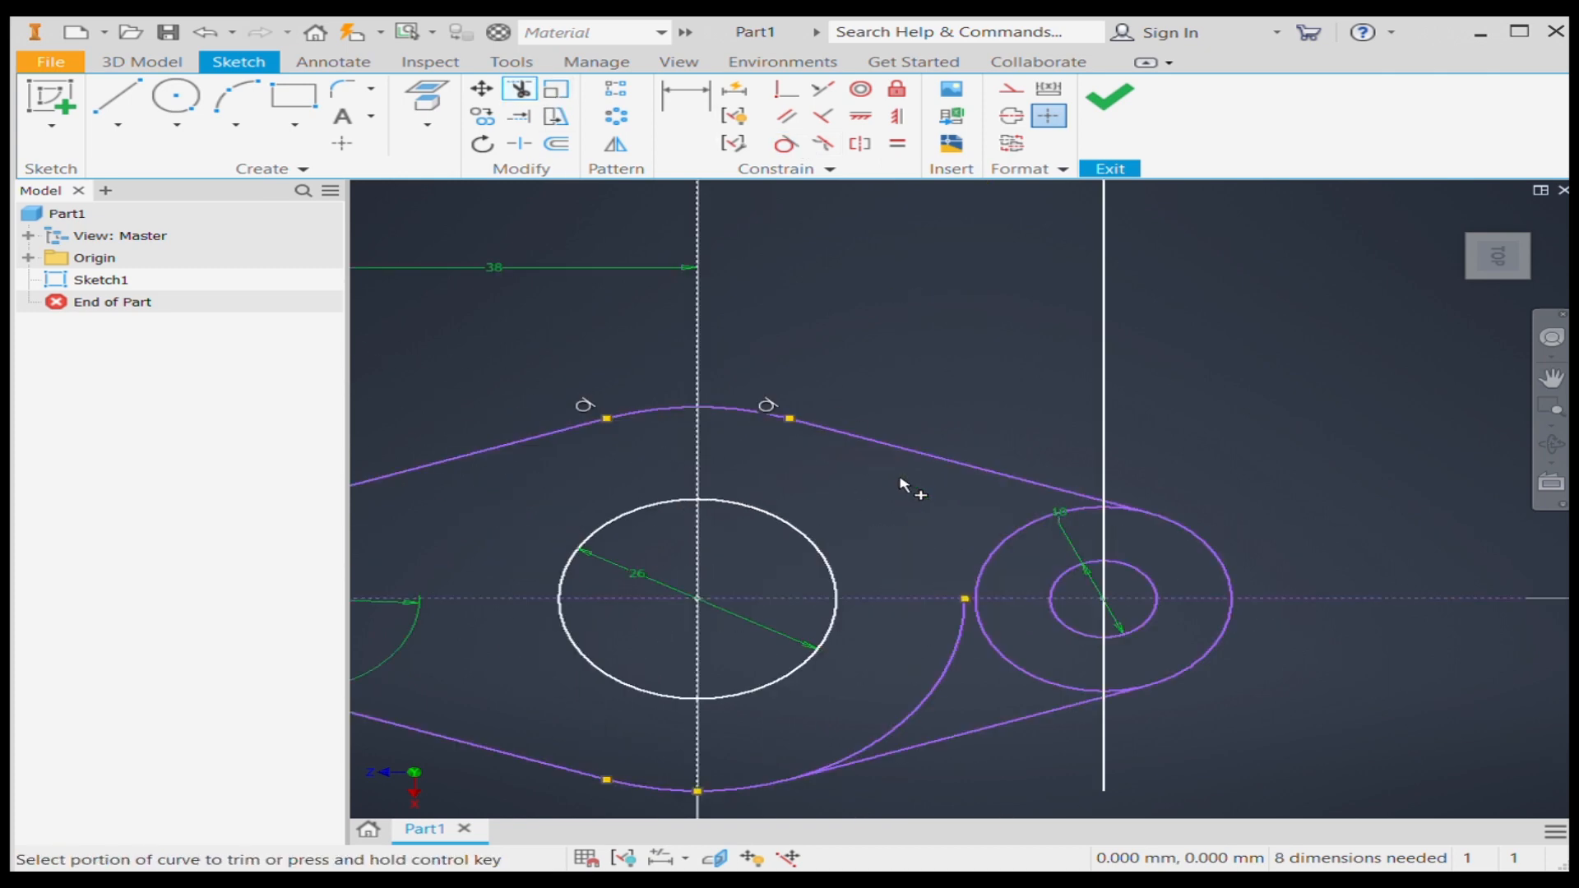
left_click(983, 543)
scroll(1127, 530, "up", 5)
left_click(1102, 492)
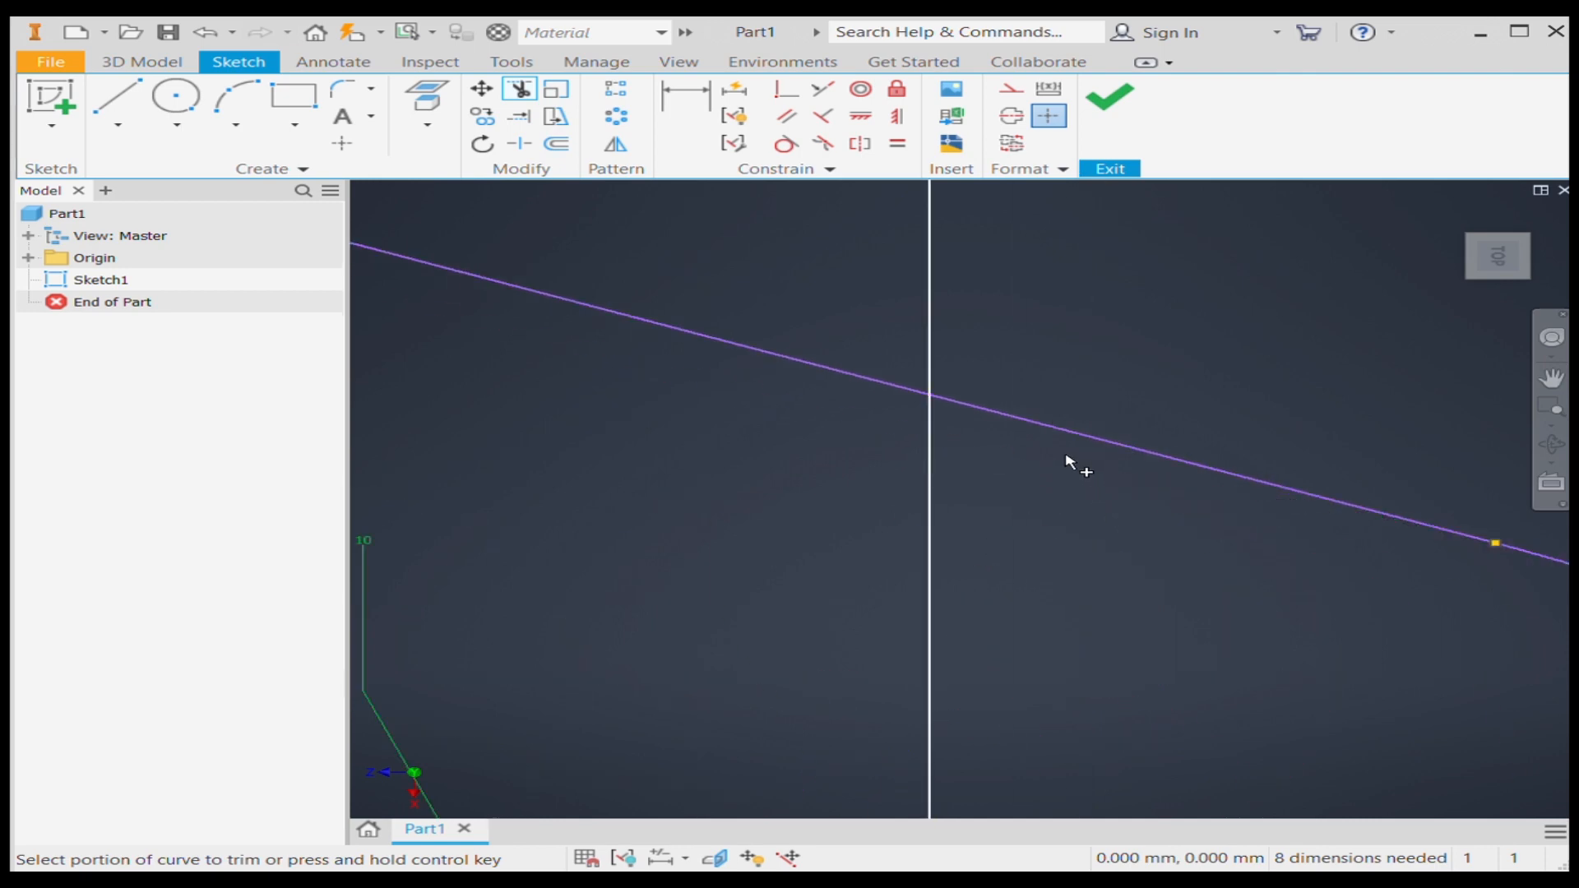
- Trim the lower-right arc of the outer central circle and the lower inner arc of the right-hand outer circle
scroll(1068, 463, "down", 5)
left_click(916, 646)
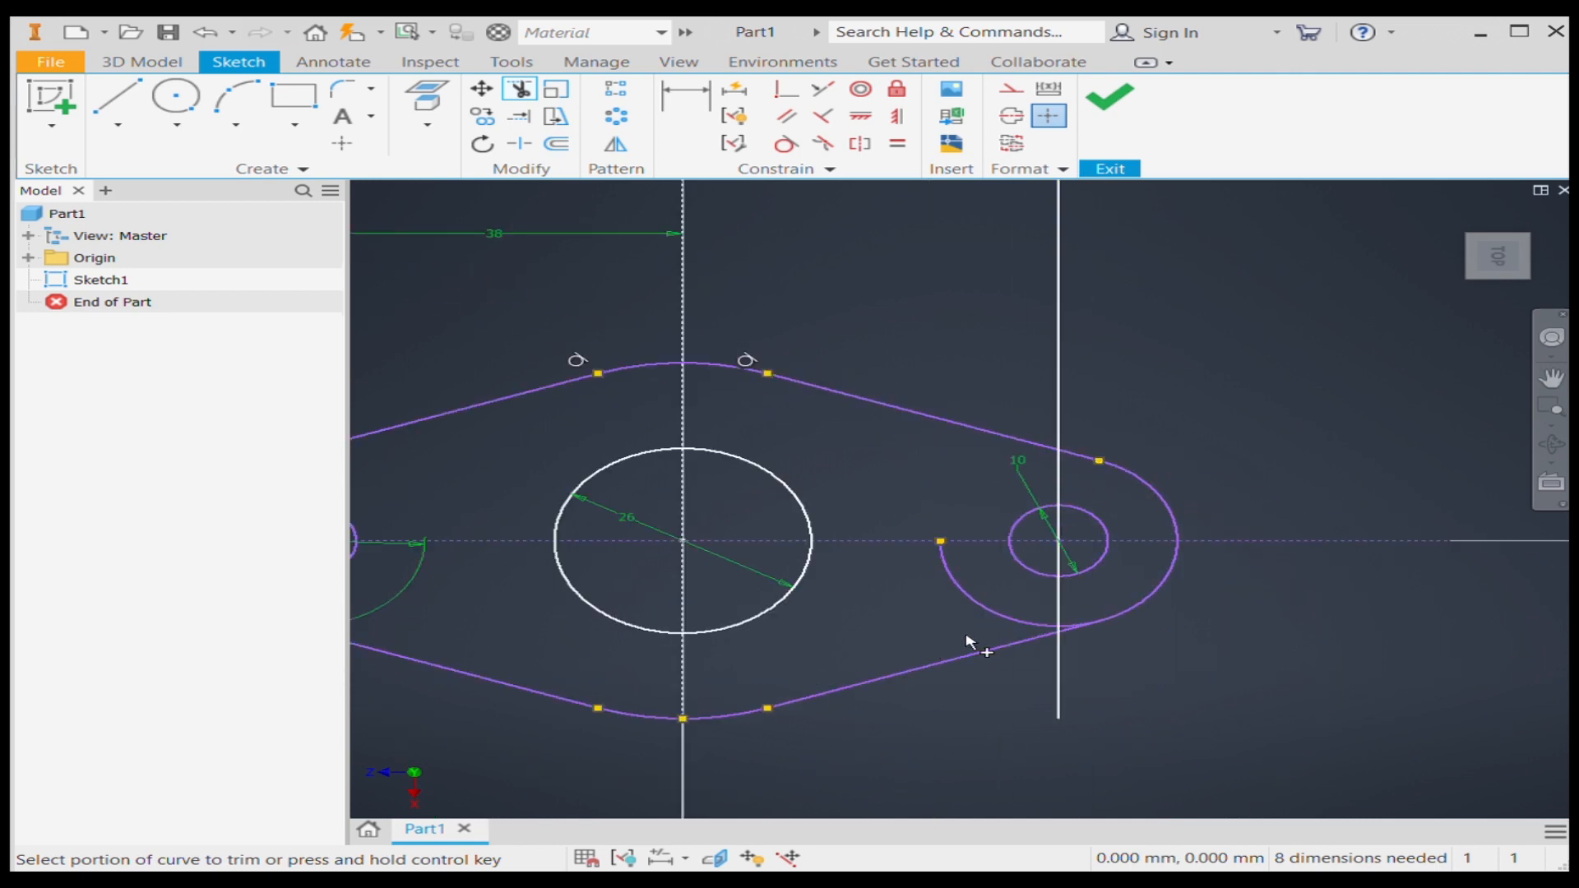
left_click(1024, 627)
scroll(1069, 634, "up", 6)
left_click(1075, 573)
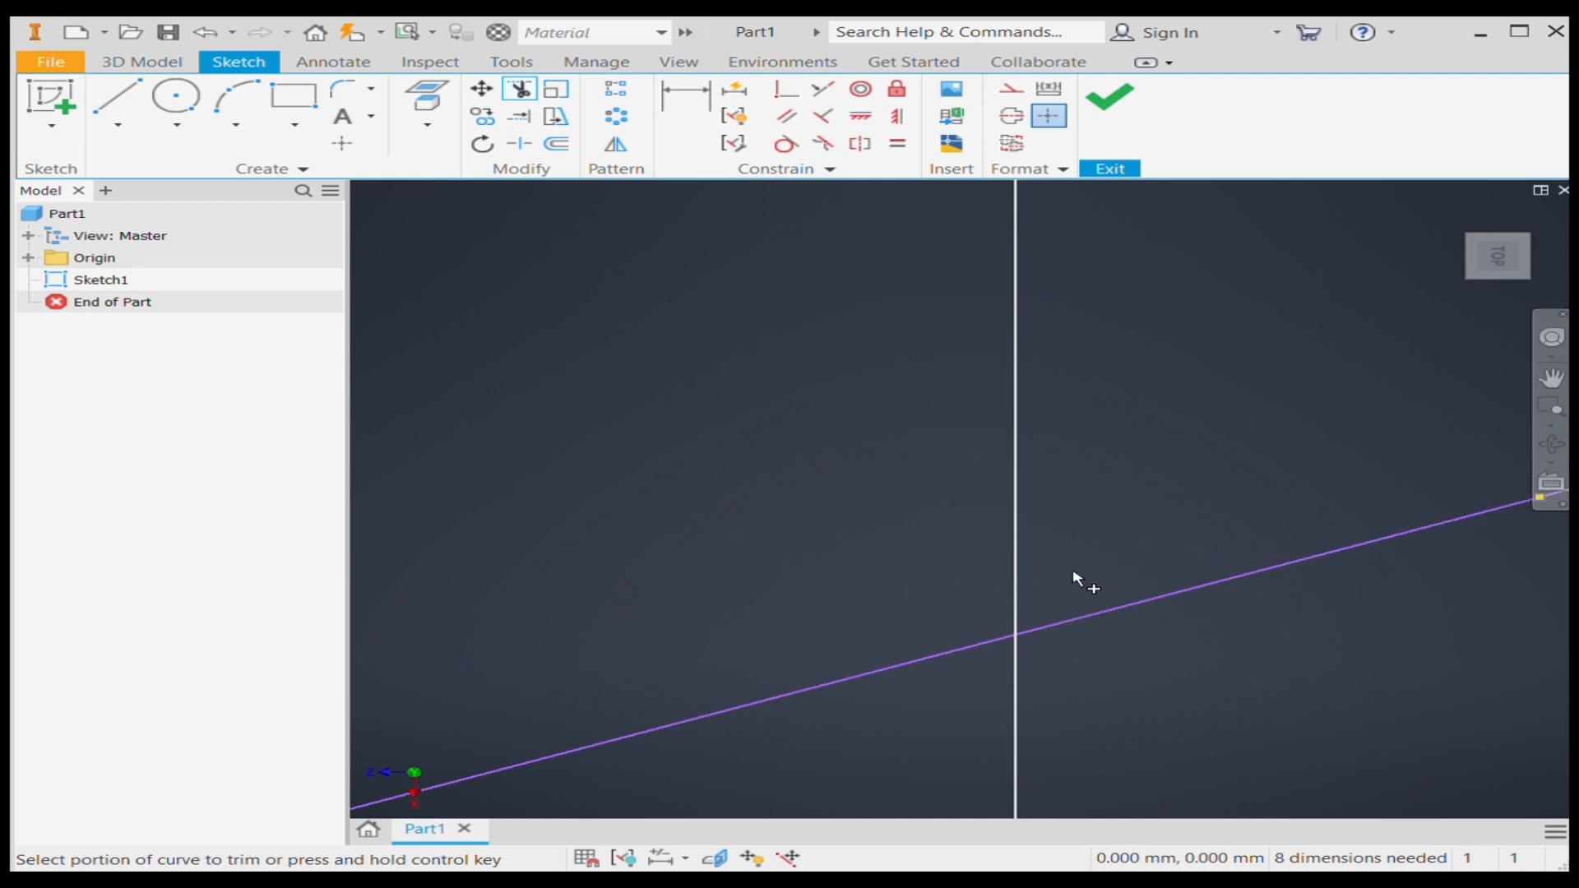
- Trim the leftover arc pieces of the left 24 mm circle inside the lower and upper tangent lines
scroll(1081, 584, "down", 5)
scroll(677, 585, "up", 5)
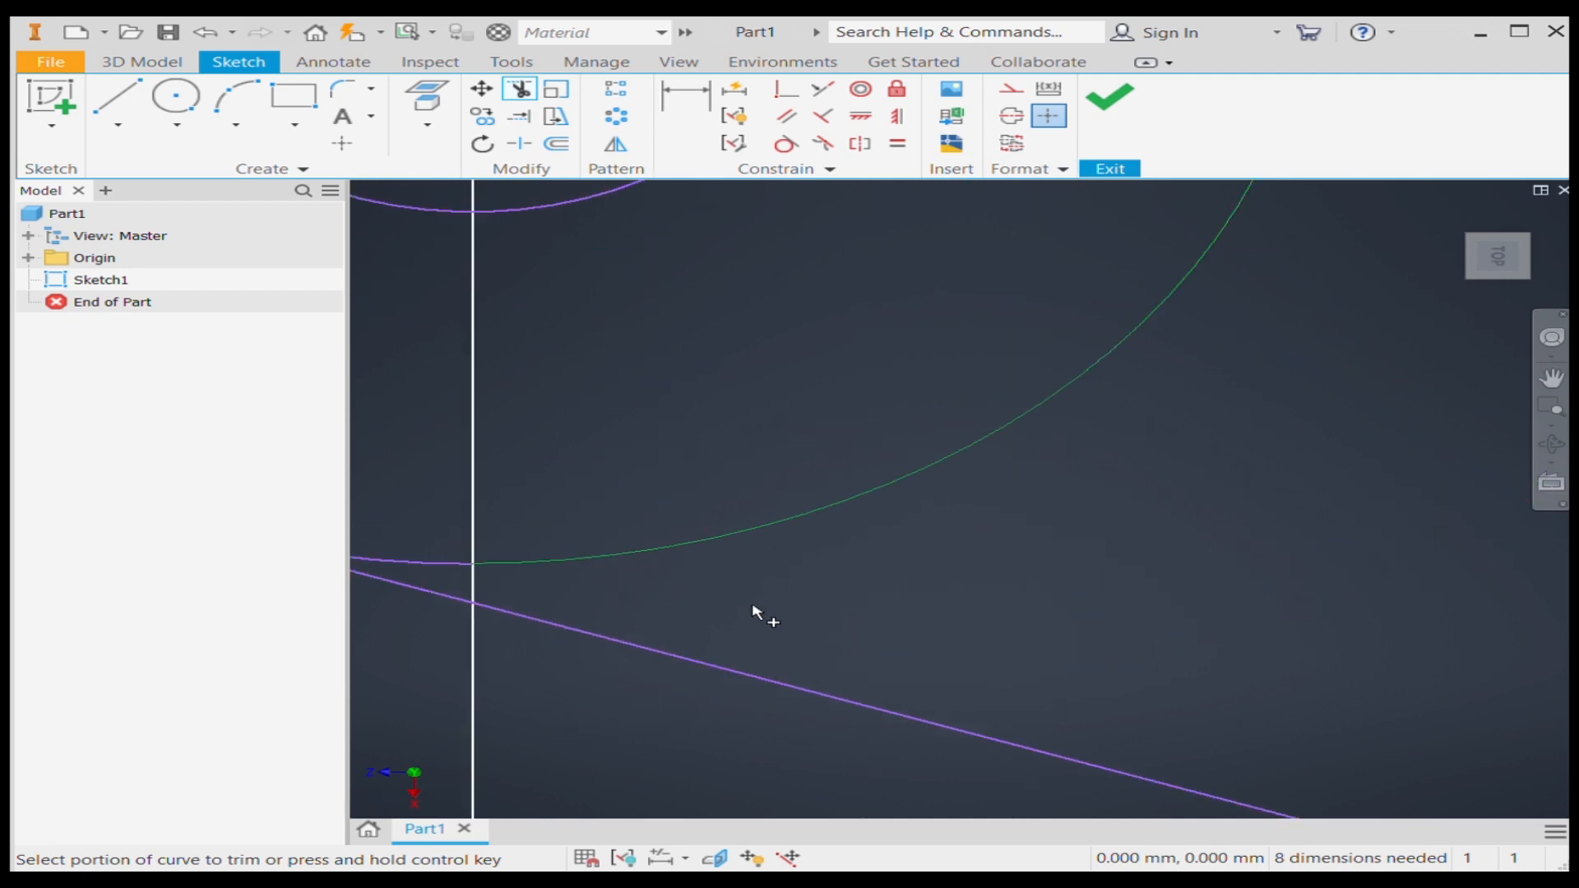
scroll(768, 617, "down", 5)
scroll(810, 593, "up", 5)
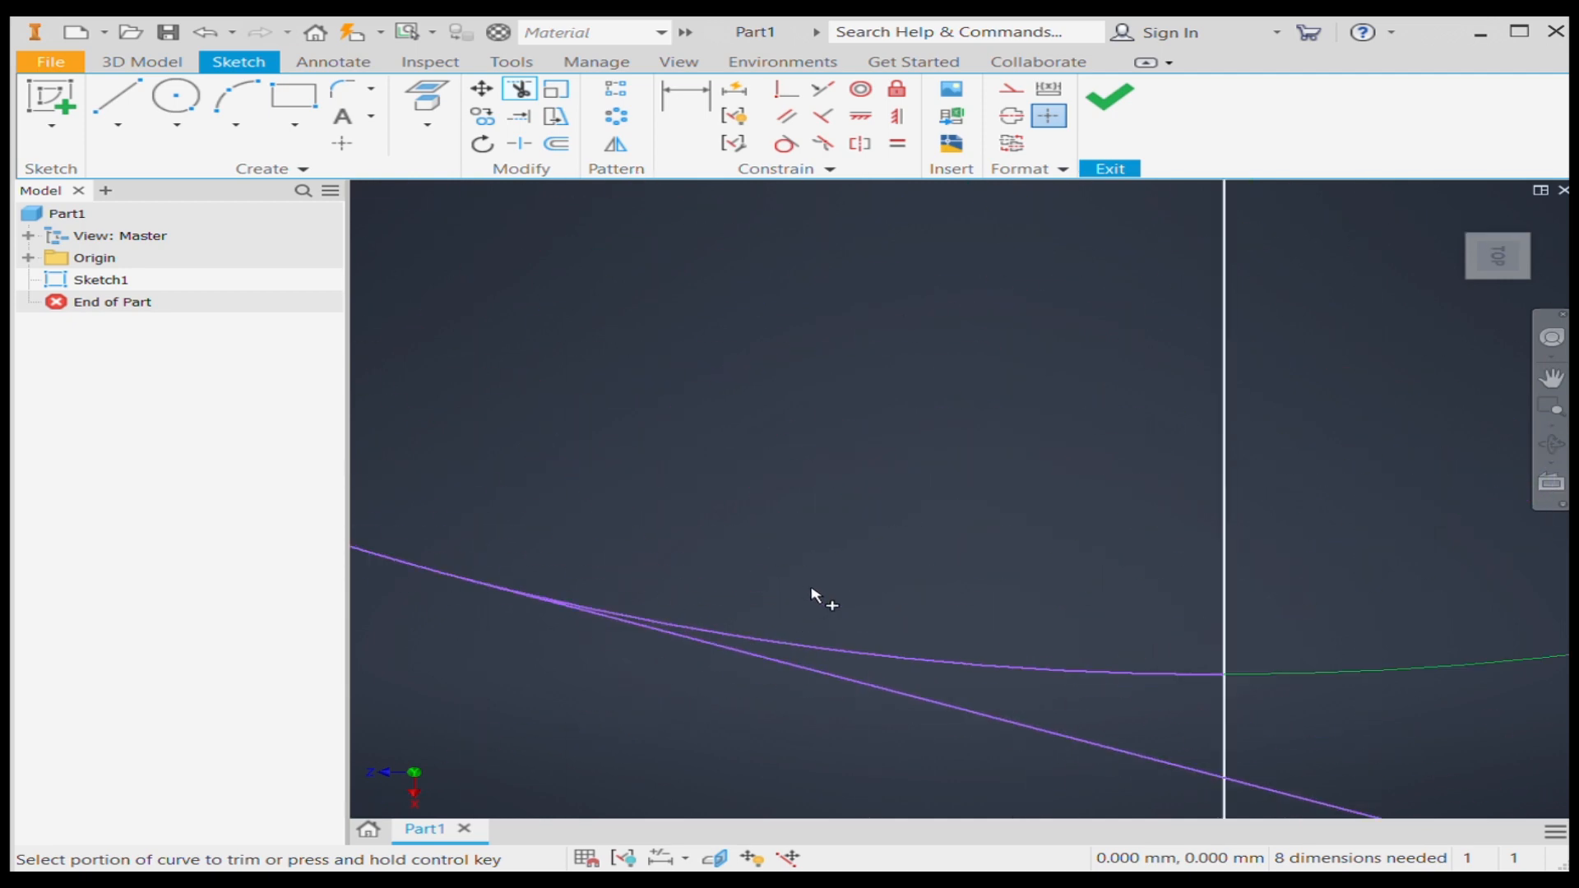
left_click(850, 649)
scroll(839, 642, "down", 5)
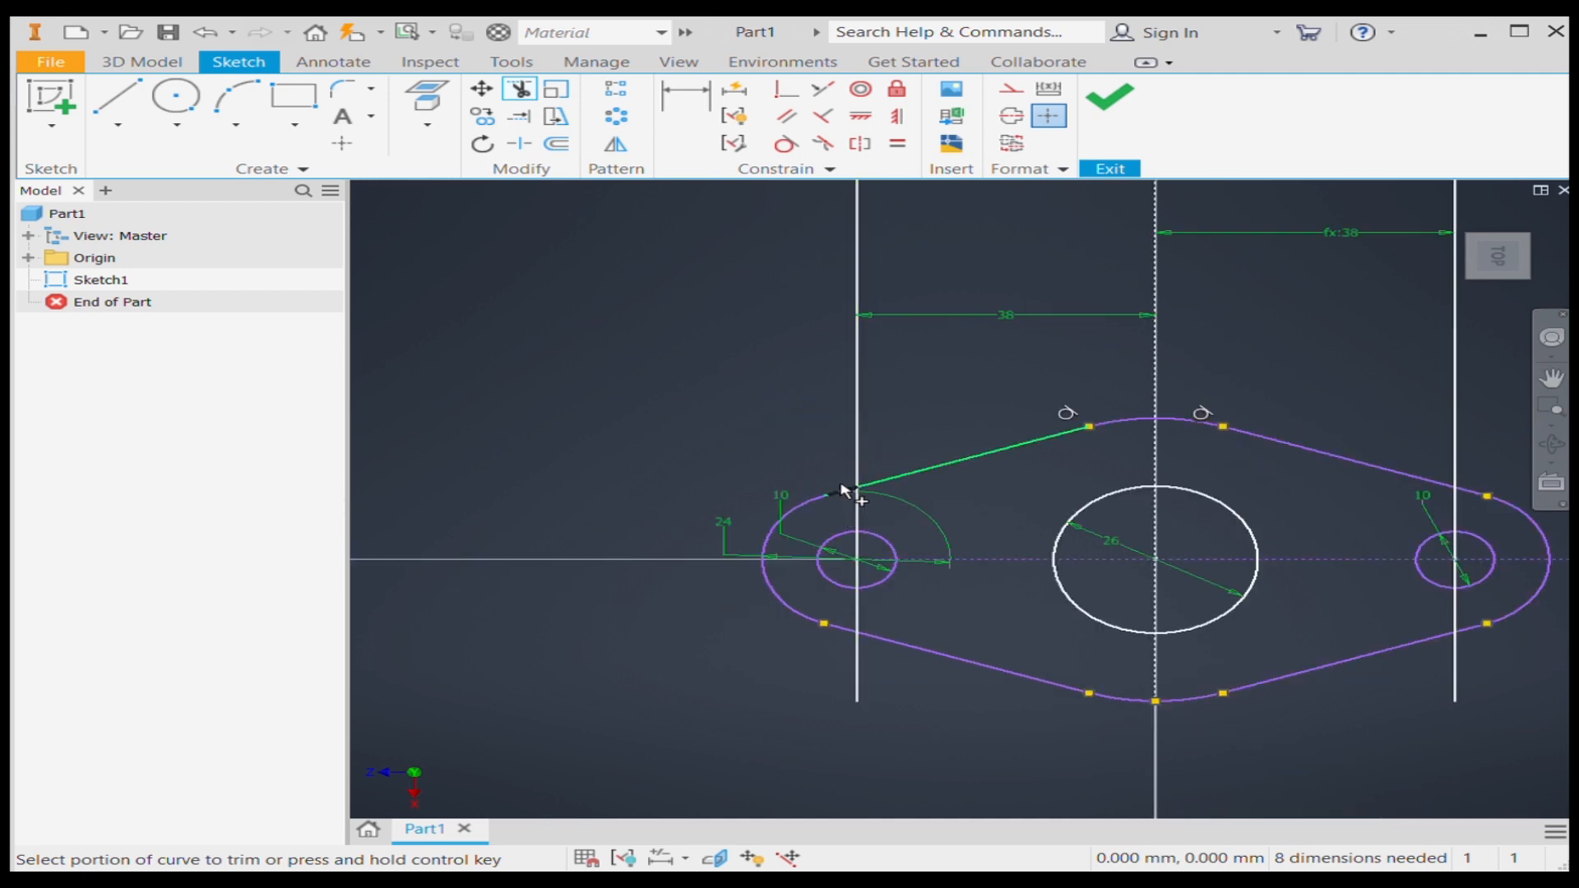
scroll(840, 489, "up", 5)
scroll(783, 504, "down", 4)
scroll(828, 554, "up", 2)
left_click(822, 554)
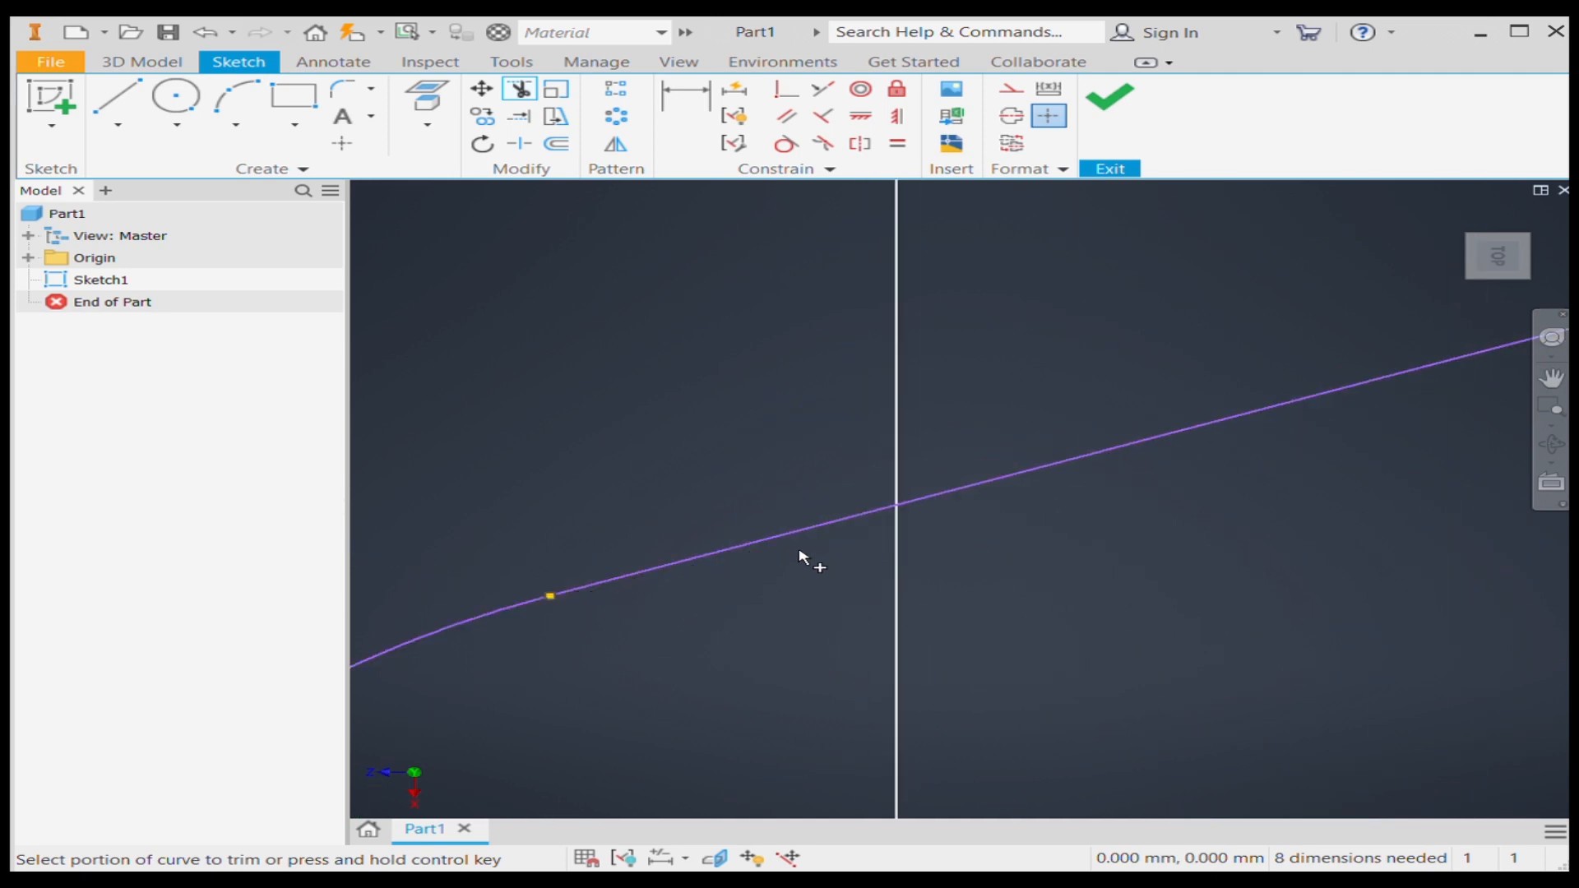
scroll(799, 557, "down", 5)
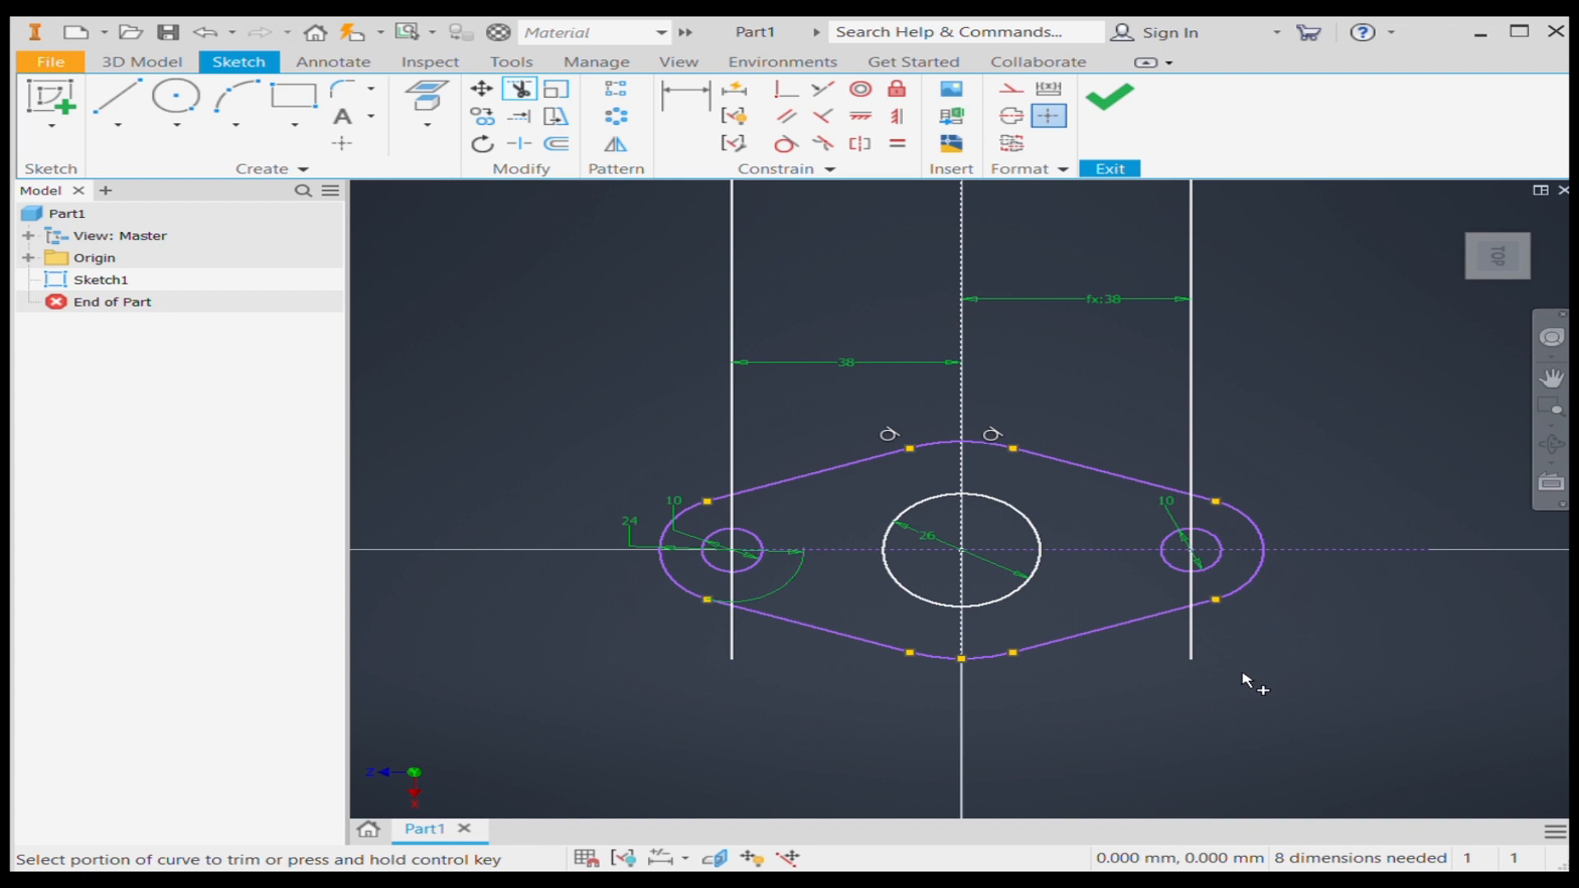
- Delete the two vertical lines through the right and left 10 mm holes
key("Escape")
left_click(1192, 646)
key("Delete")
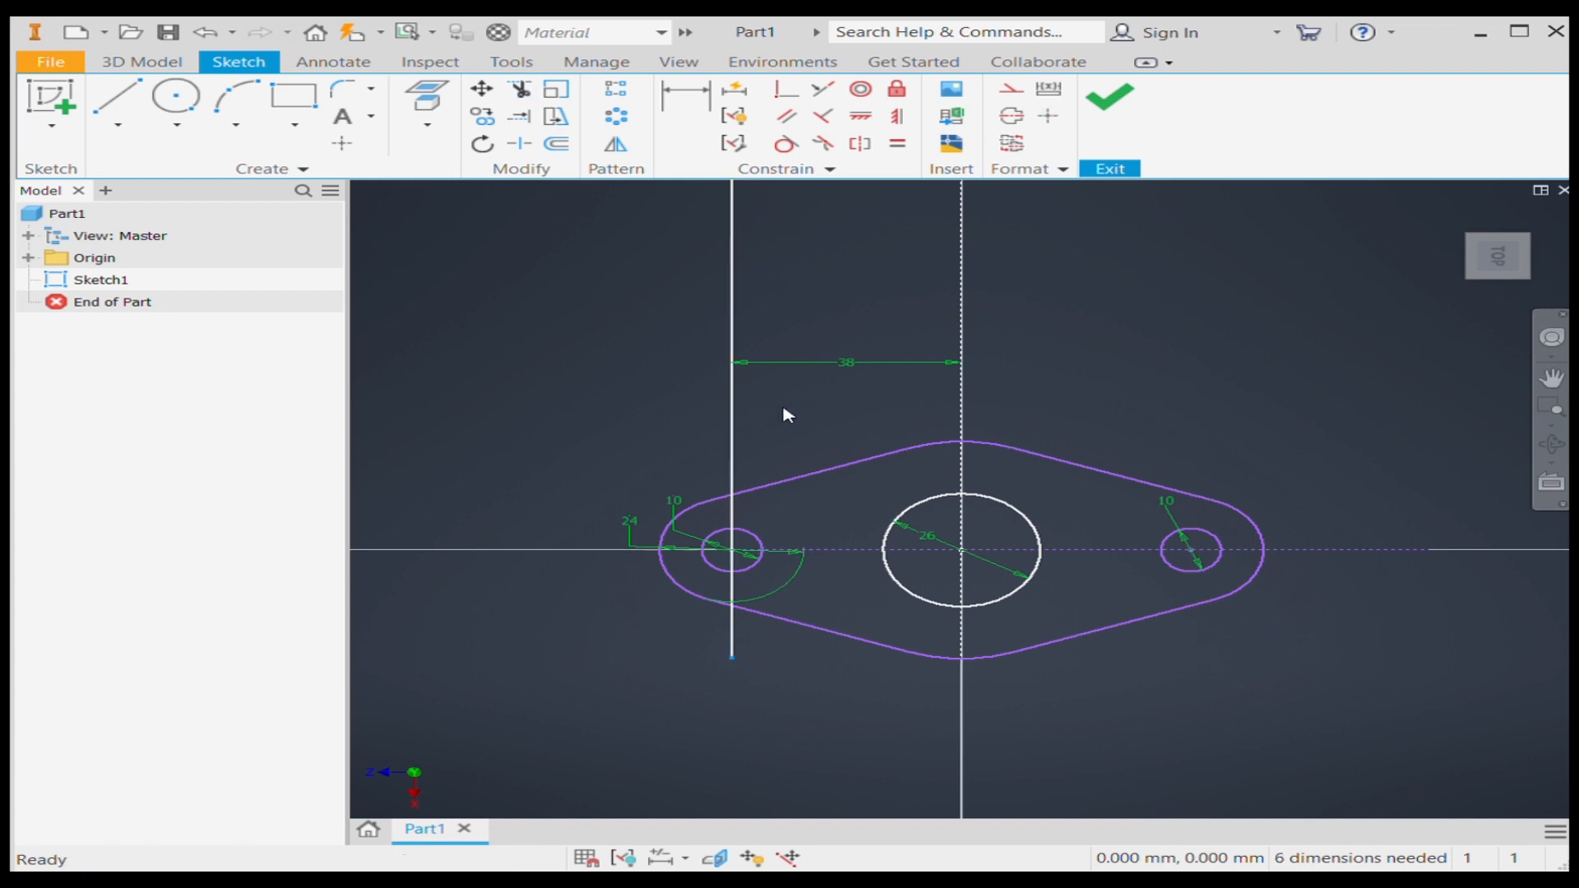
left_click(727, 417)
key("Delete")
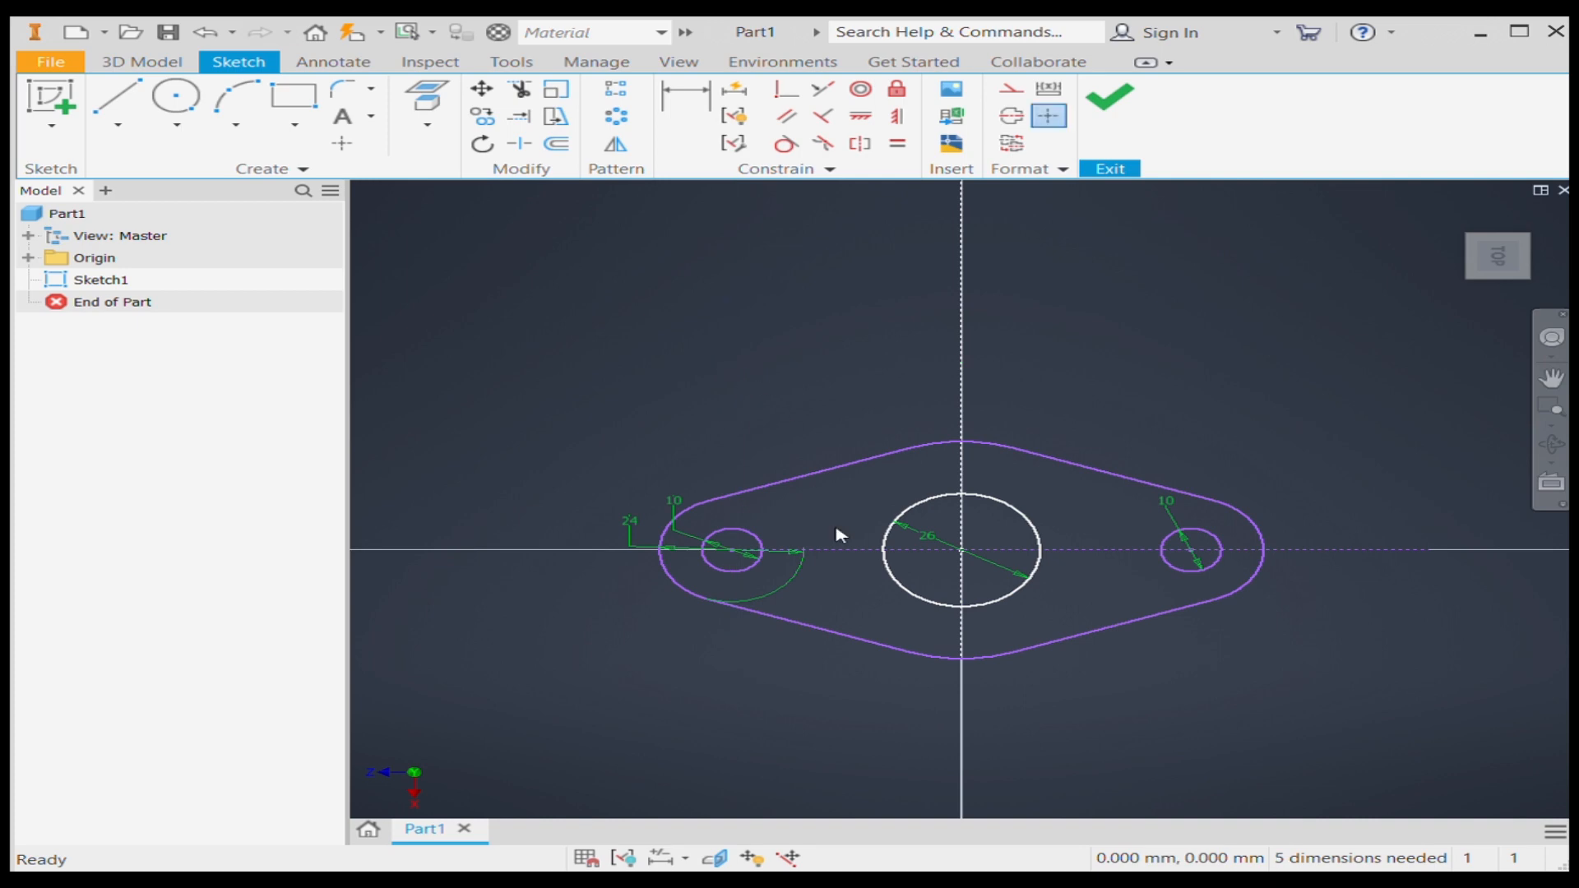
- Delete the 24 mm, 26 mm and both 10 mm diameter dimensions from the sketch
scroll(751, 570, "up", 3)
left_click(817, 603)
key("Delete")
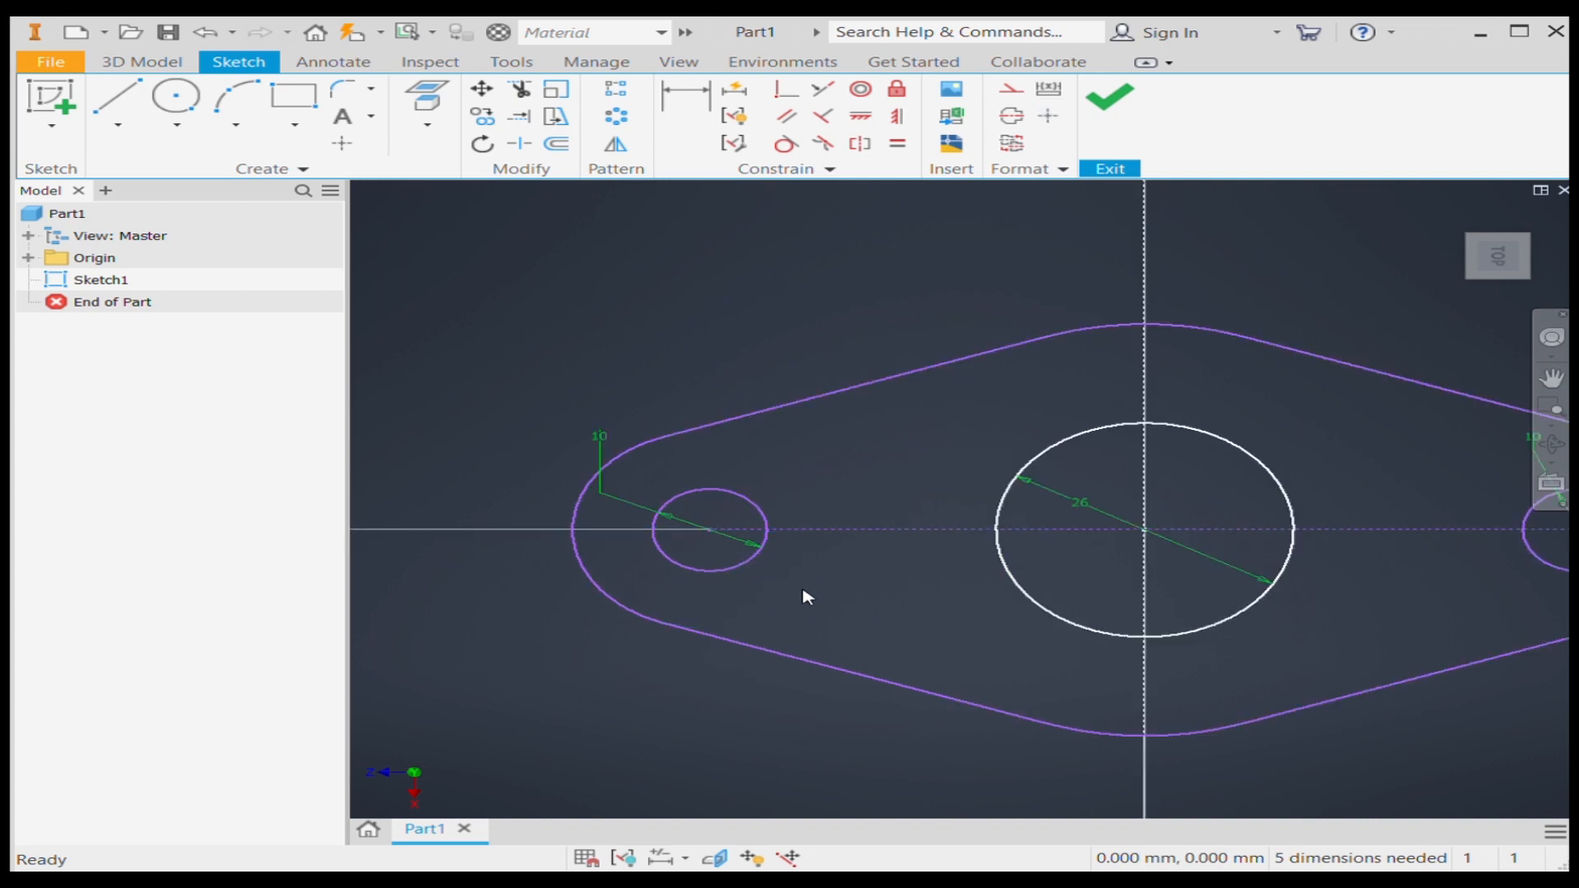
left_click(618, 496)
key("Delete")
left_click(1081, 504)
key("Delete")
scroll(757, 535, "down", 5)
scroll(888, 528, "up", 6)
left_click(854, 494)
key("Delete")
- Delete the vertical and horizontal construction lines through the sketch centre
scroll(983, 584, "down", 4)
left_click(750, 453)
key("Delete")
left_click(854, 582)
key("Delete")
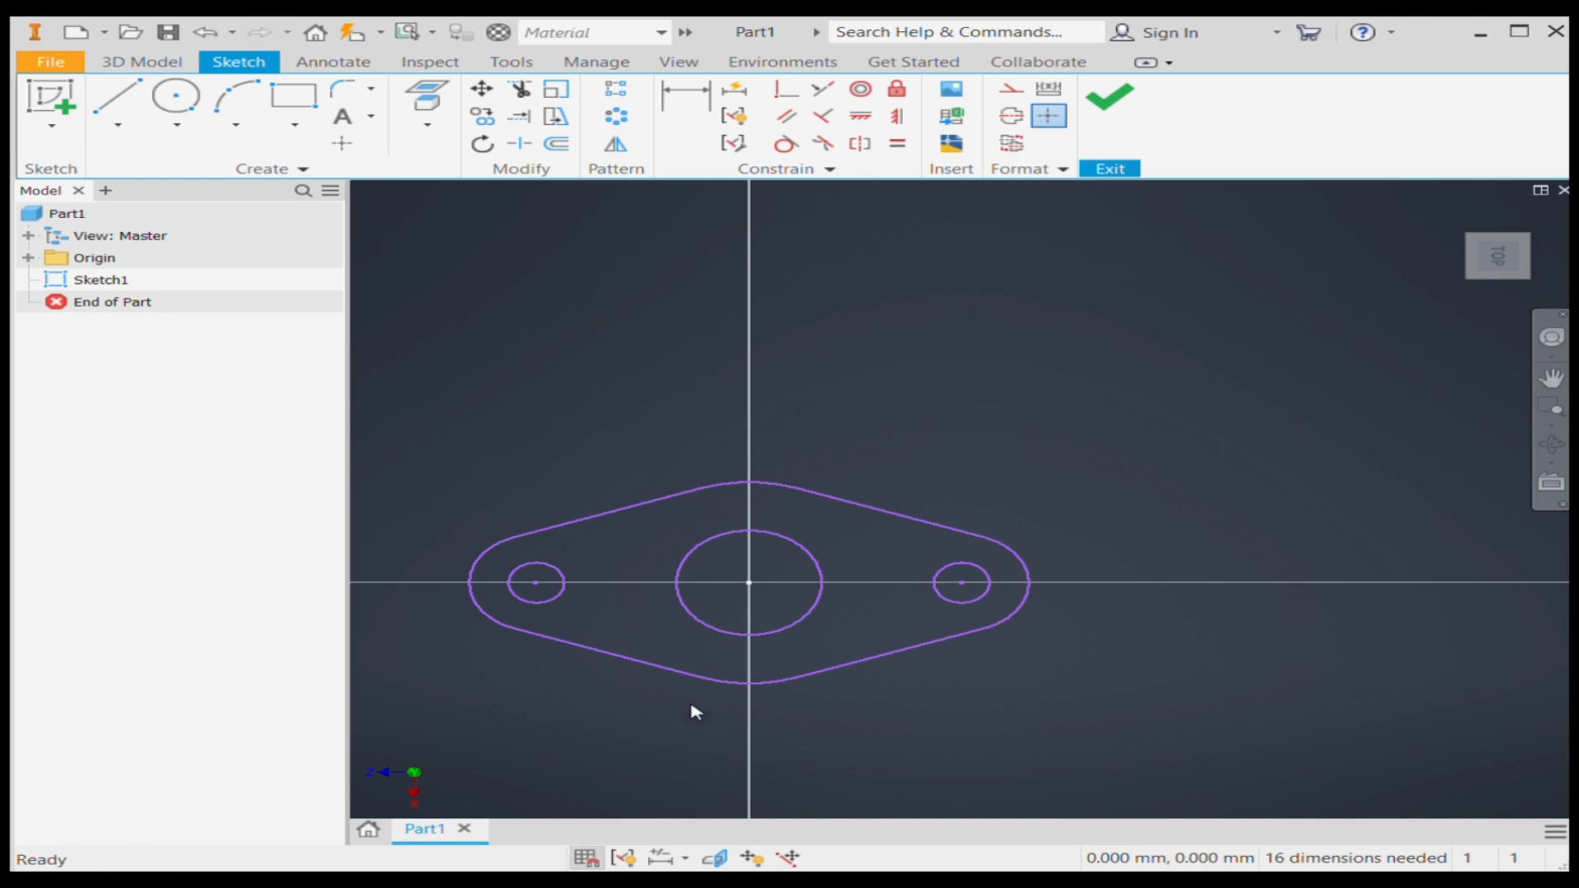
- Delete the central circle from the profile and finish the sketch
left_click(797, 625)
key("Delete")
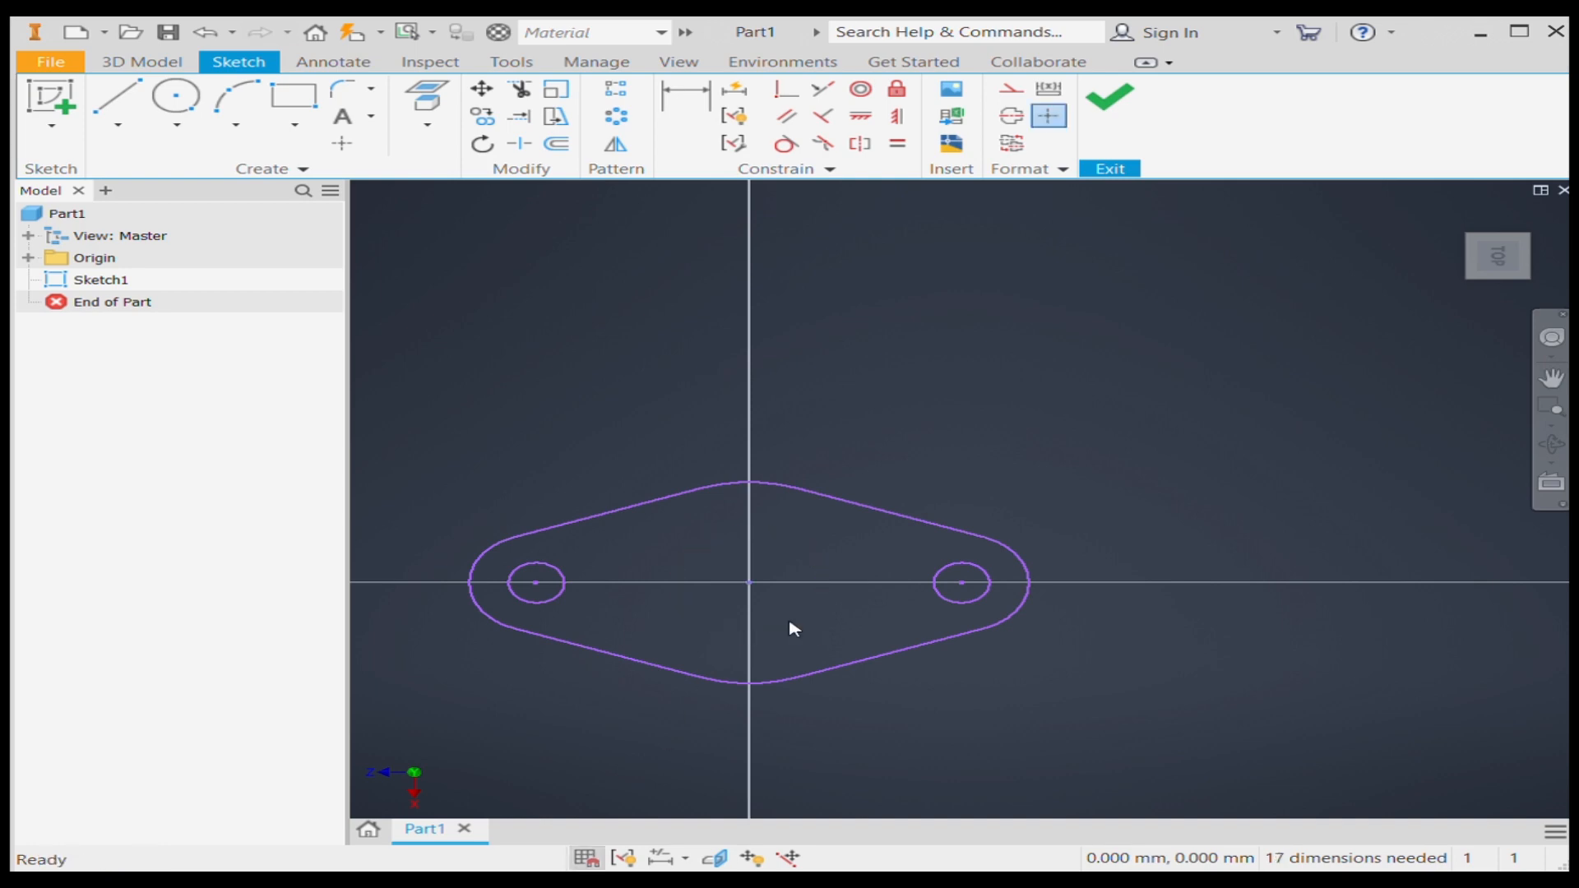
left_click(1112, 105)
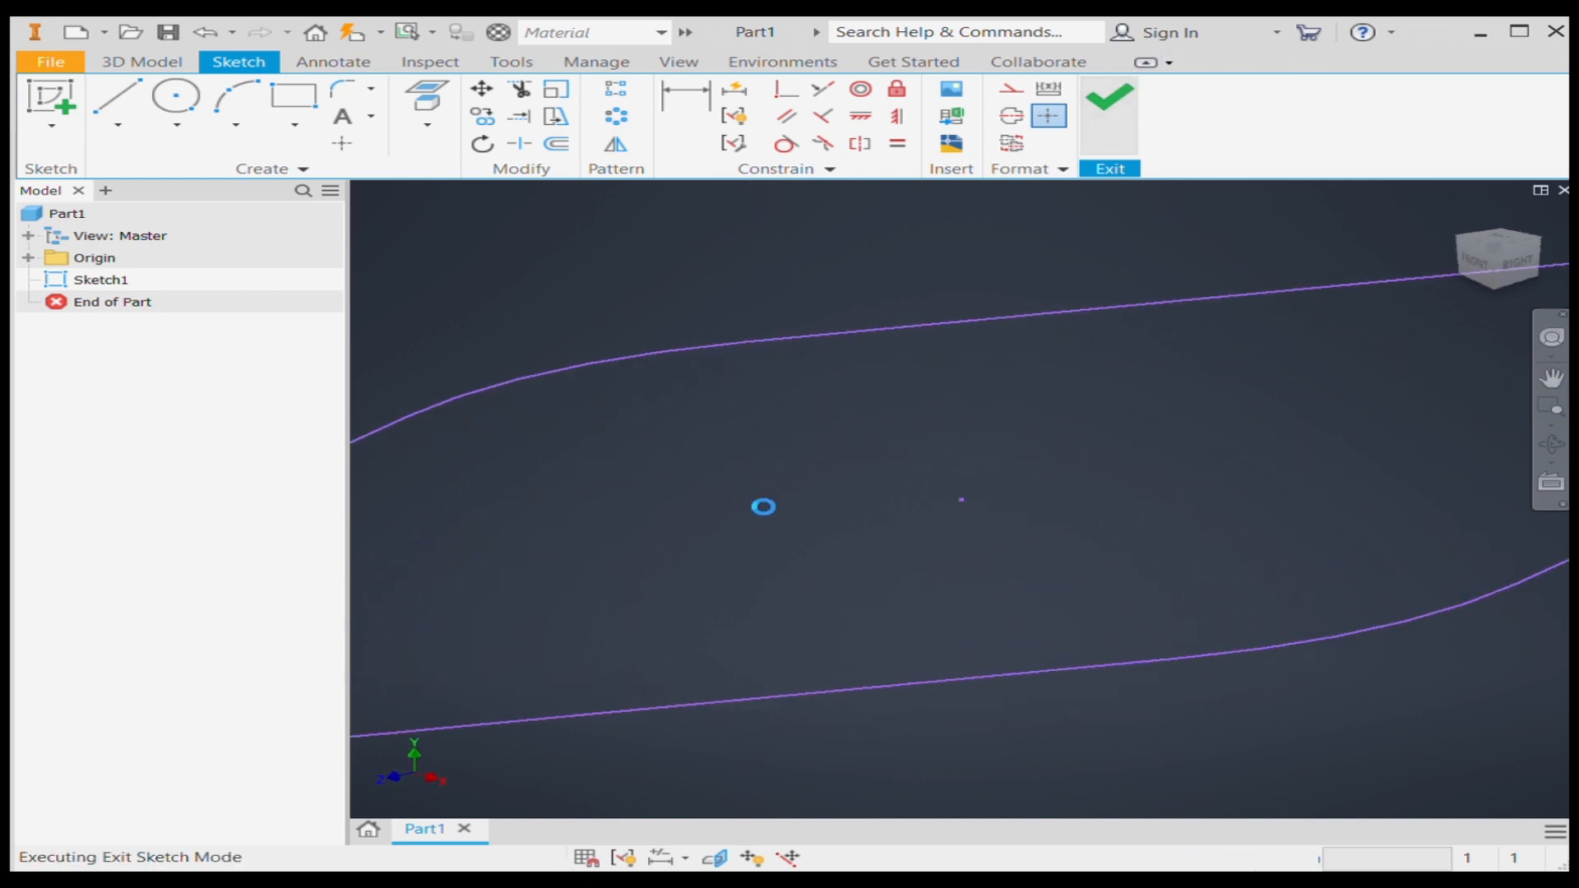
scroll(800, 491, "up", 6)
scroll(762, 517, "down", 7)
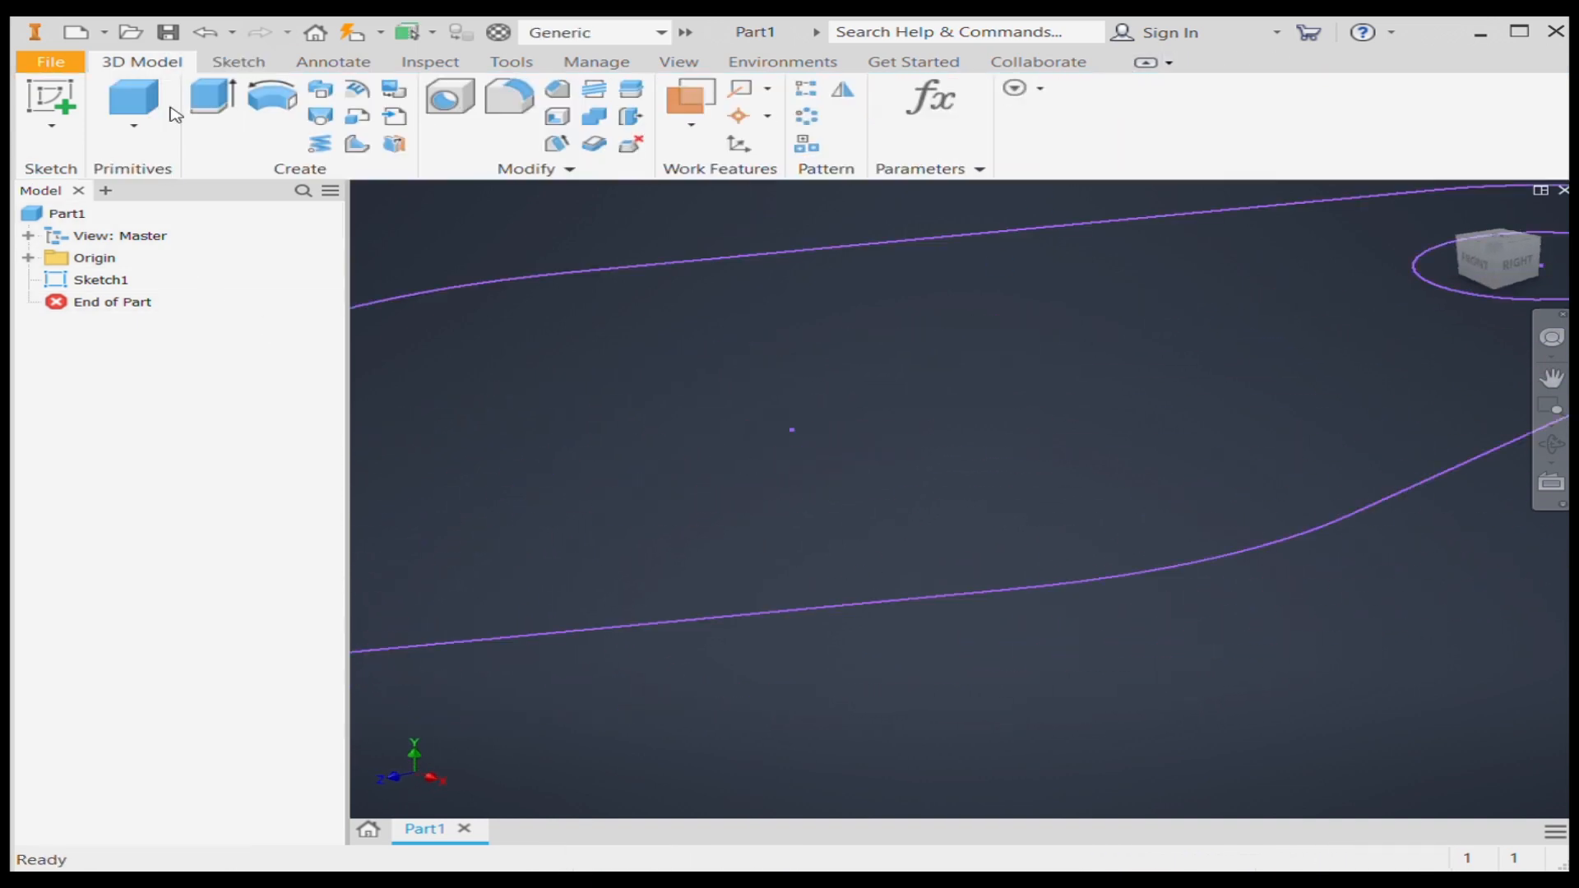
- Extrude the flange profile 12 mm symmetrically about its sketch plane, keeping the two side holes open
left_click(212, 103)
scroll(964, 522, "up", 5)
scroll(964, 522, "down", 3)
left_click(882, 532)
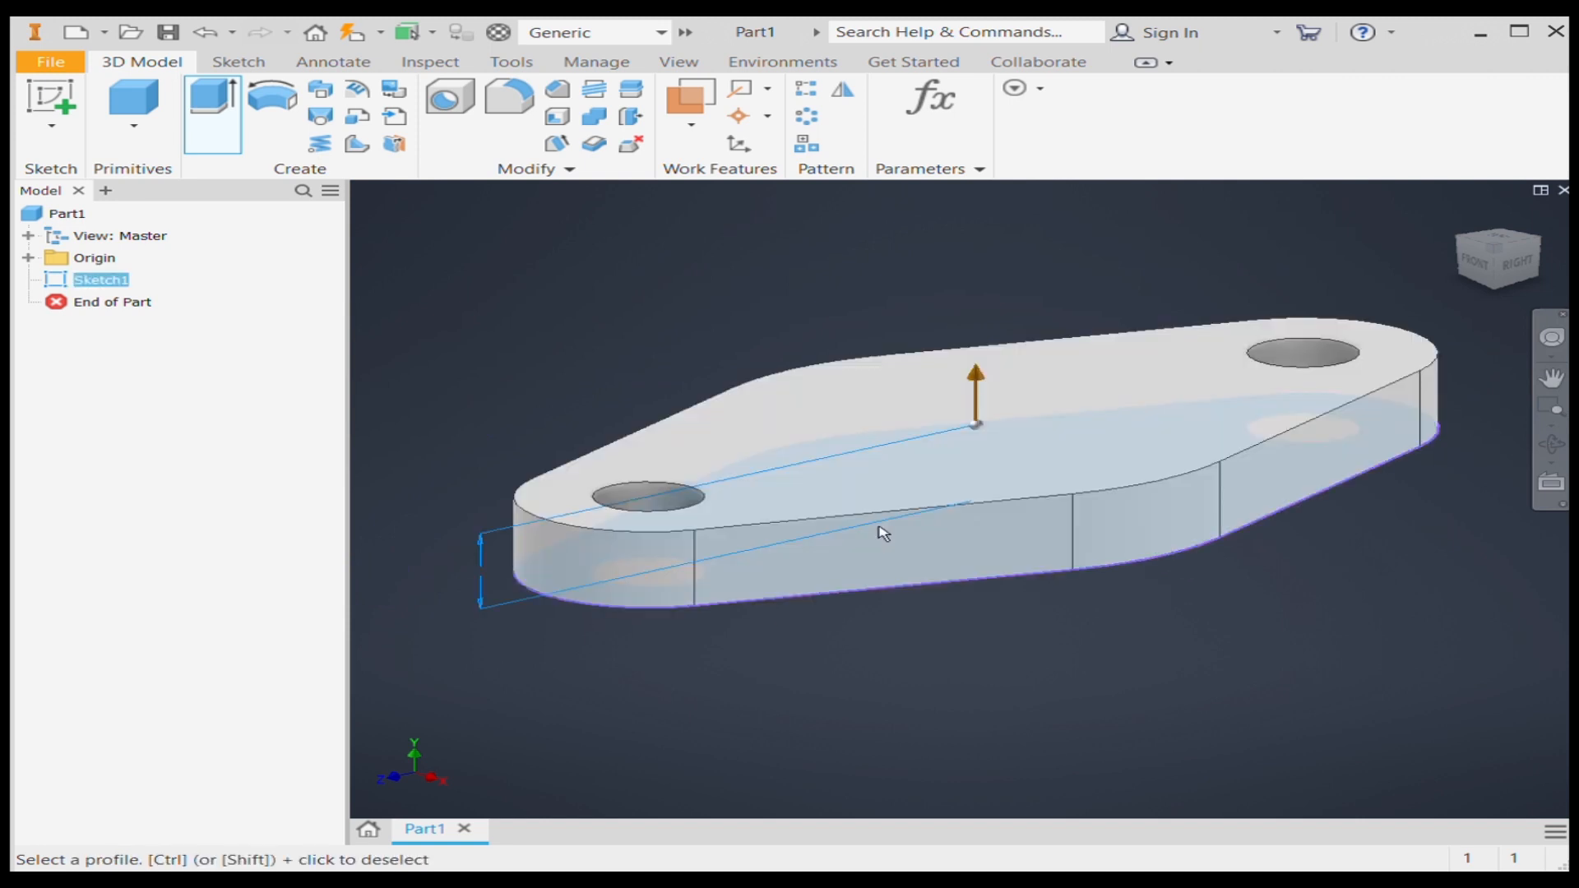
left_click(335, 412)
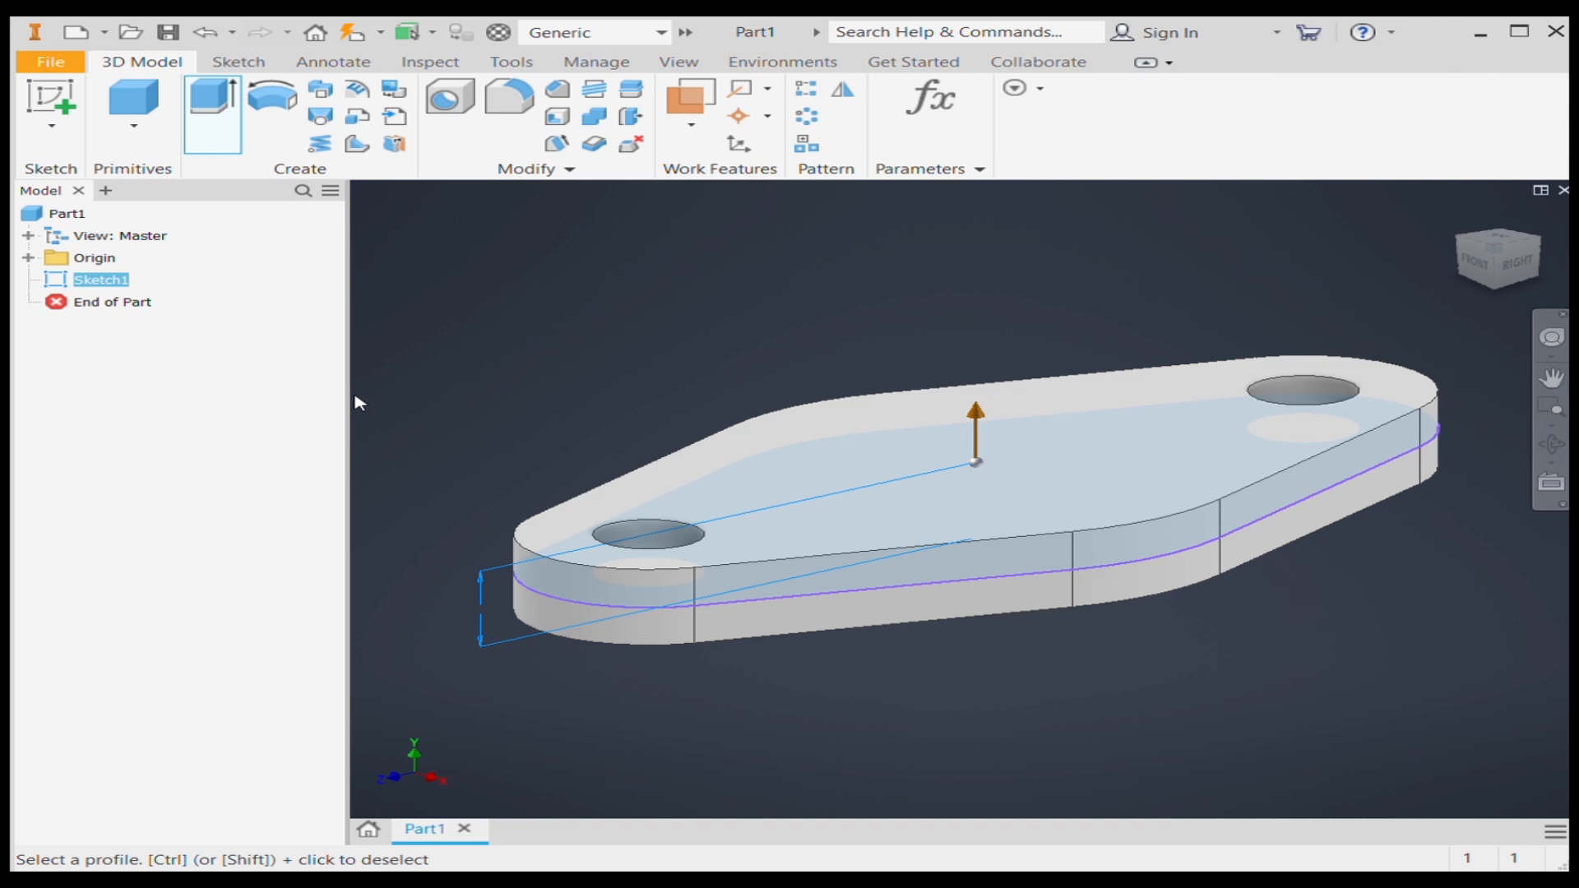
type("12")
key("Return")
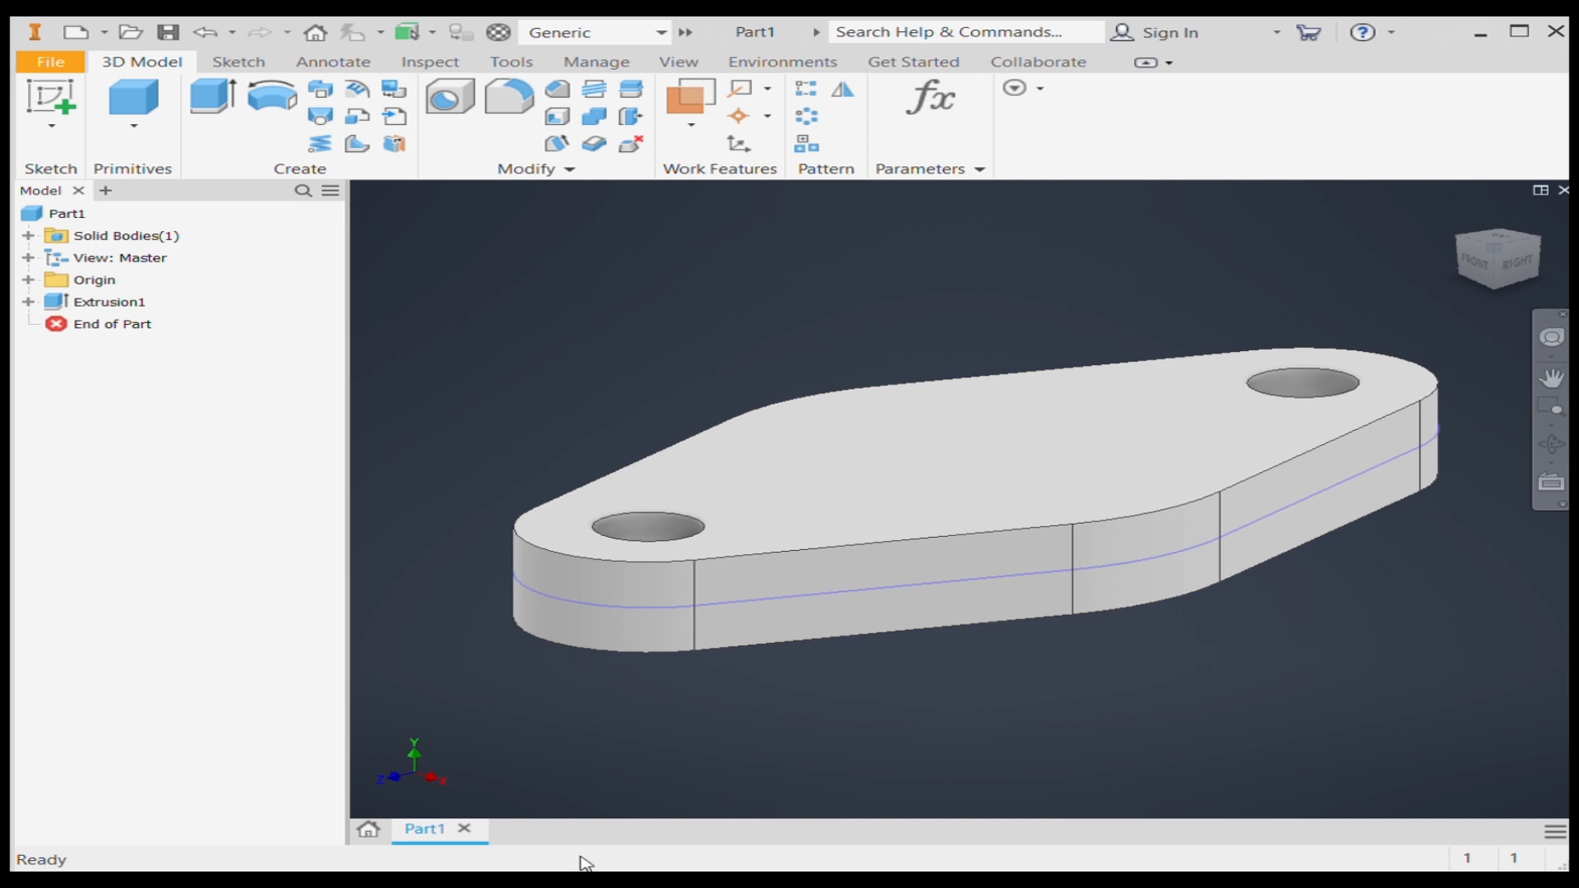
- Sketch a 36 mm circle centred at the origin on the flange's bottom face and finish the sketch
left_click(1495, 289)
left_click(921, 535)
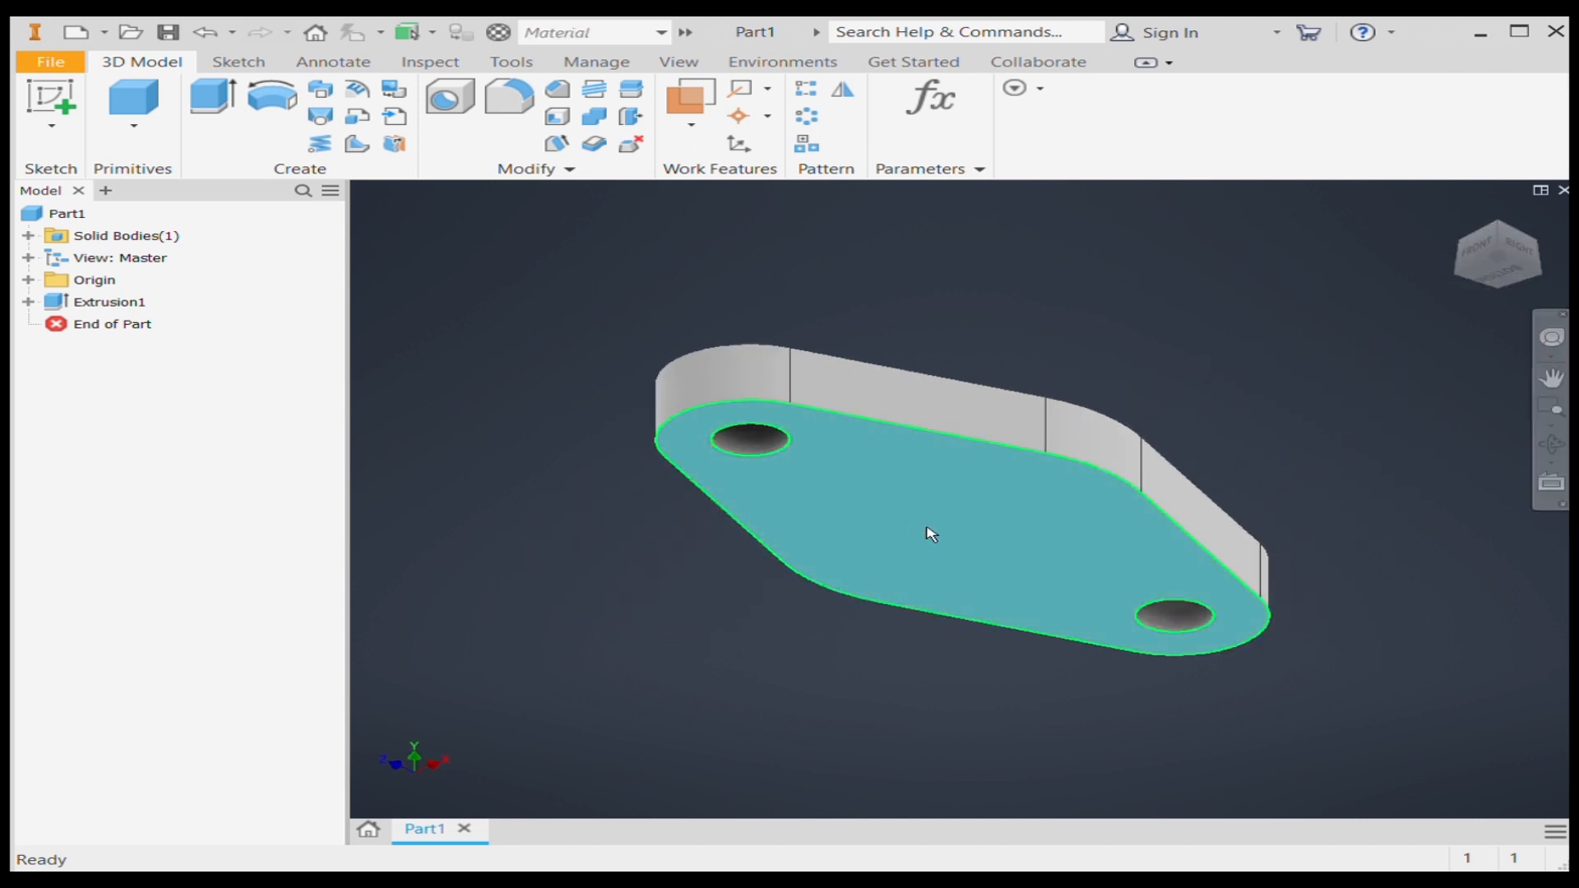
key("s")
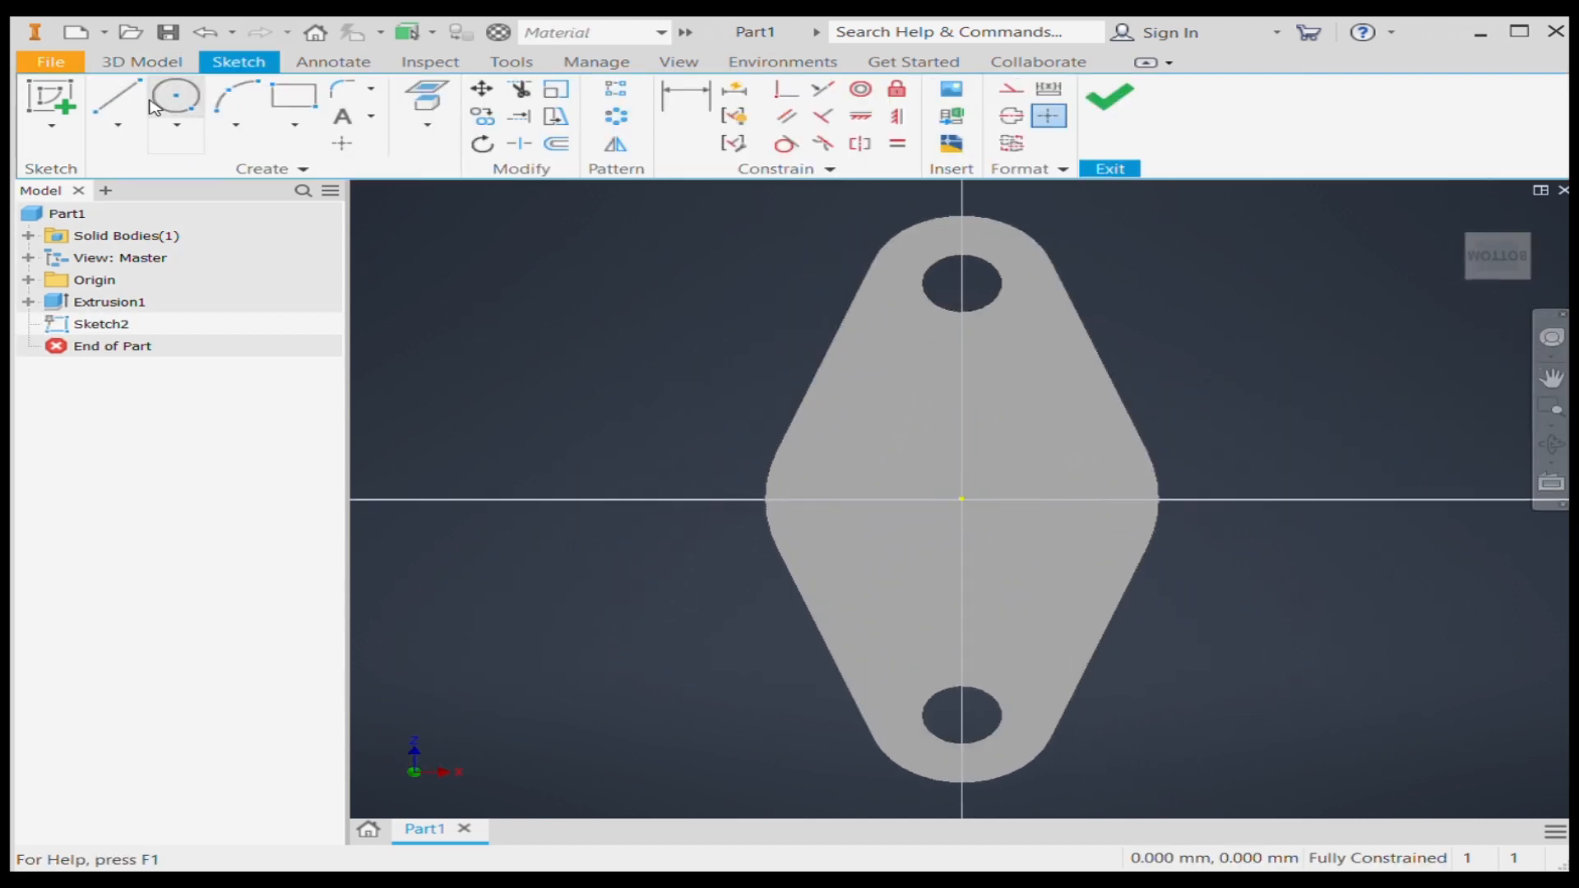
left_click(160, 105)
left_click(963, 500)
type("36")
key("Return")
scroll(777, 585, "up", 5)
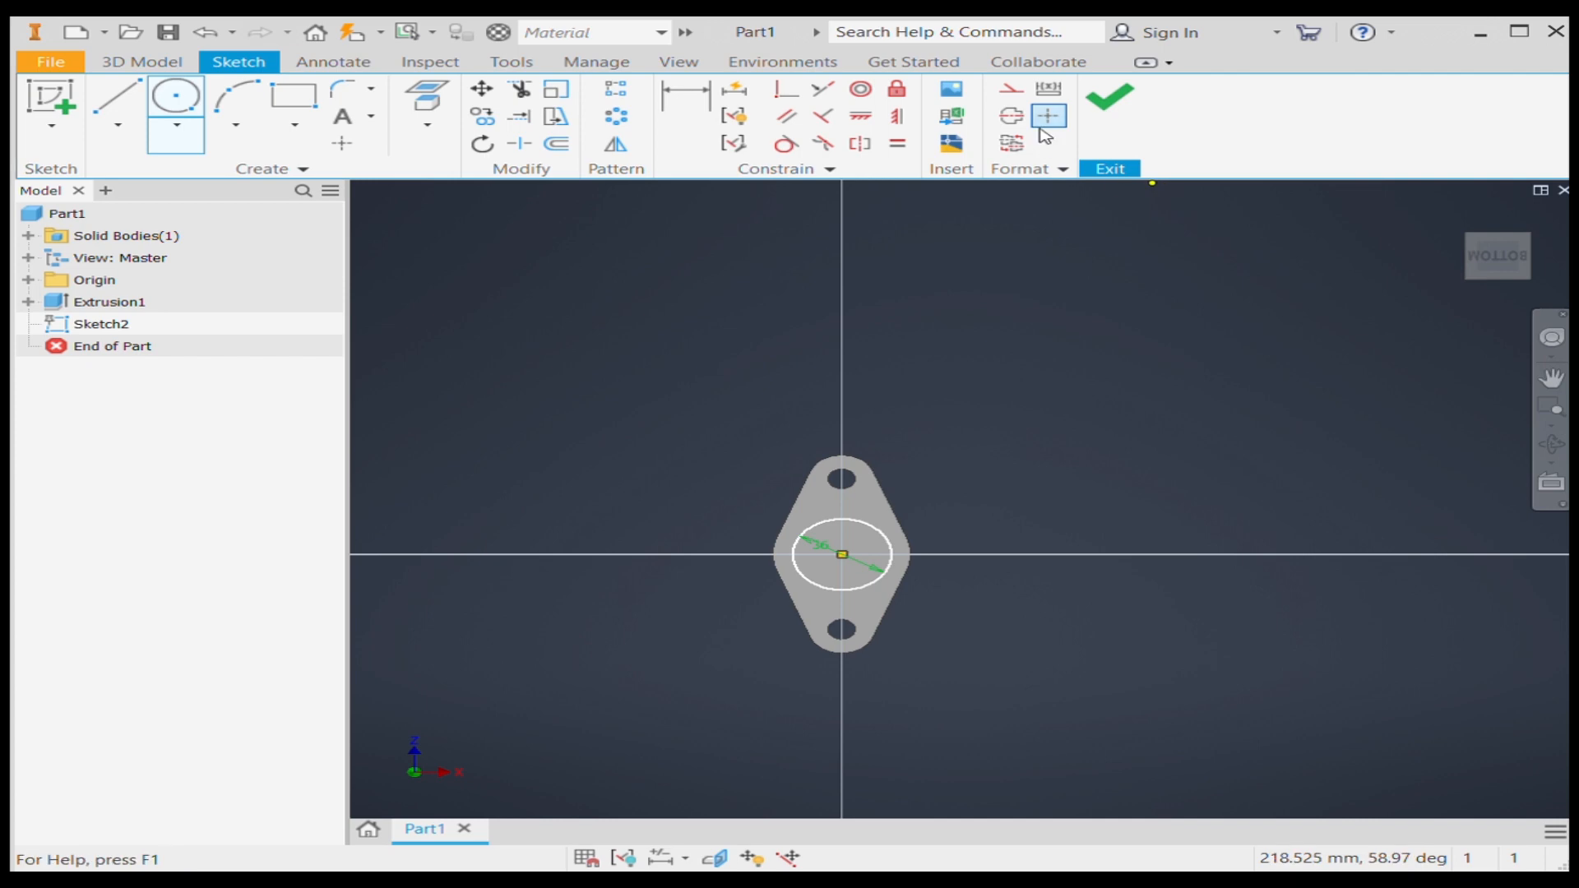
left_click(1112, 115)
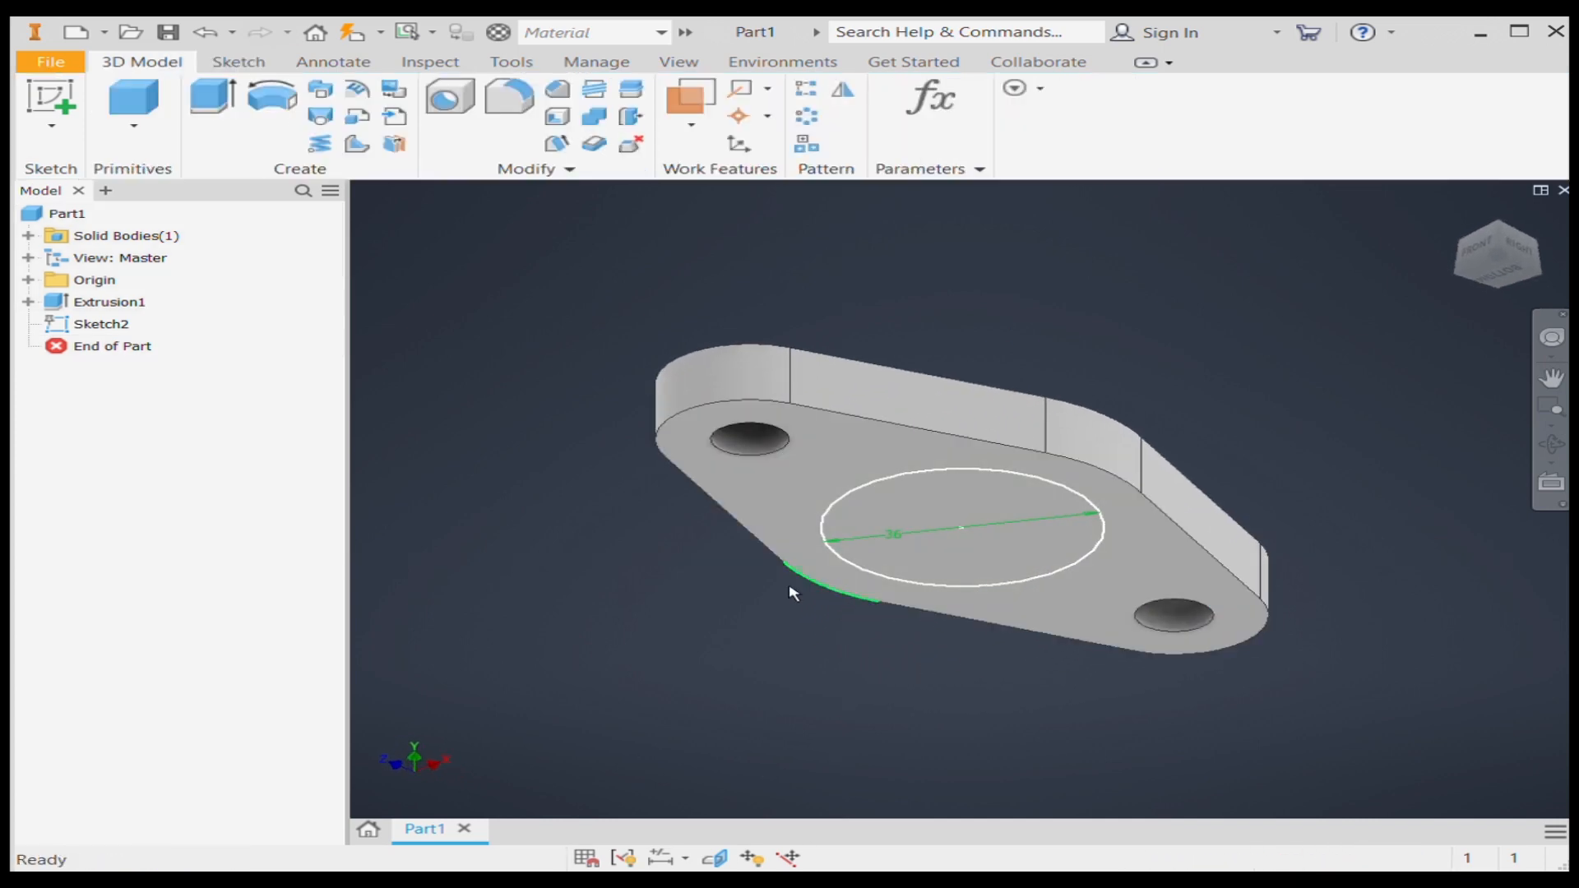
- Extrude the 36 mm circle 48 mm downward from the flange as a cylindrical boss
scroll(793, 593, "up", 3)
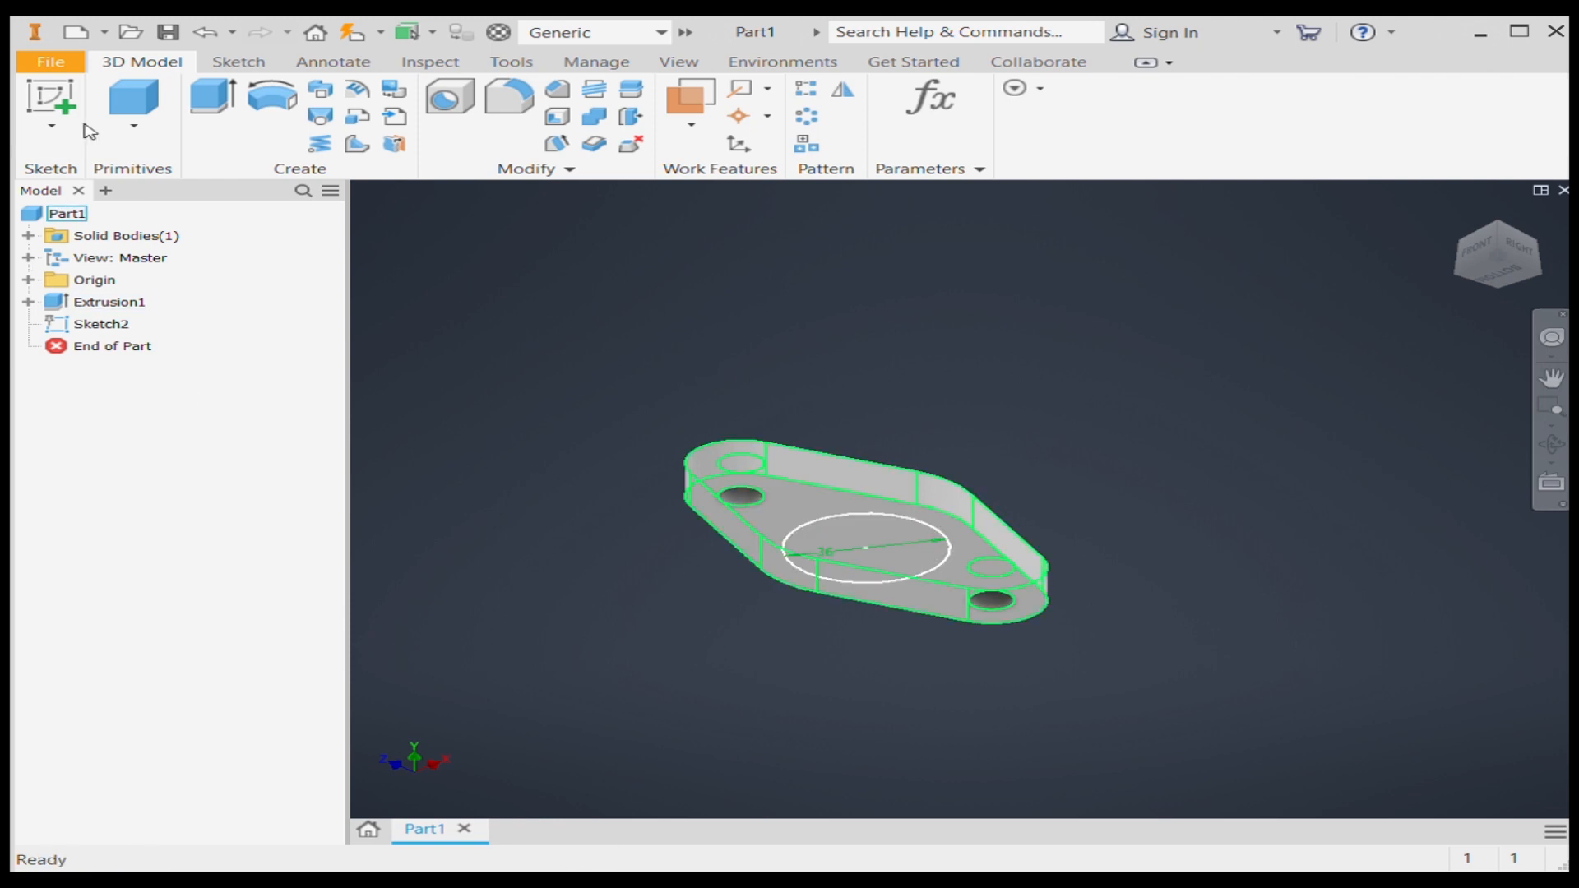
key("e")
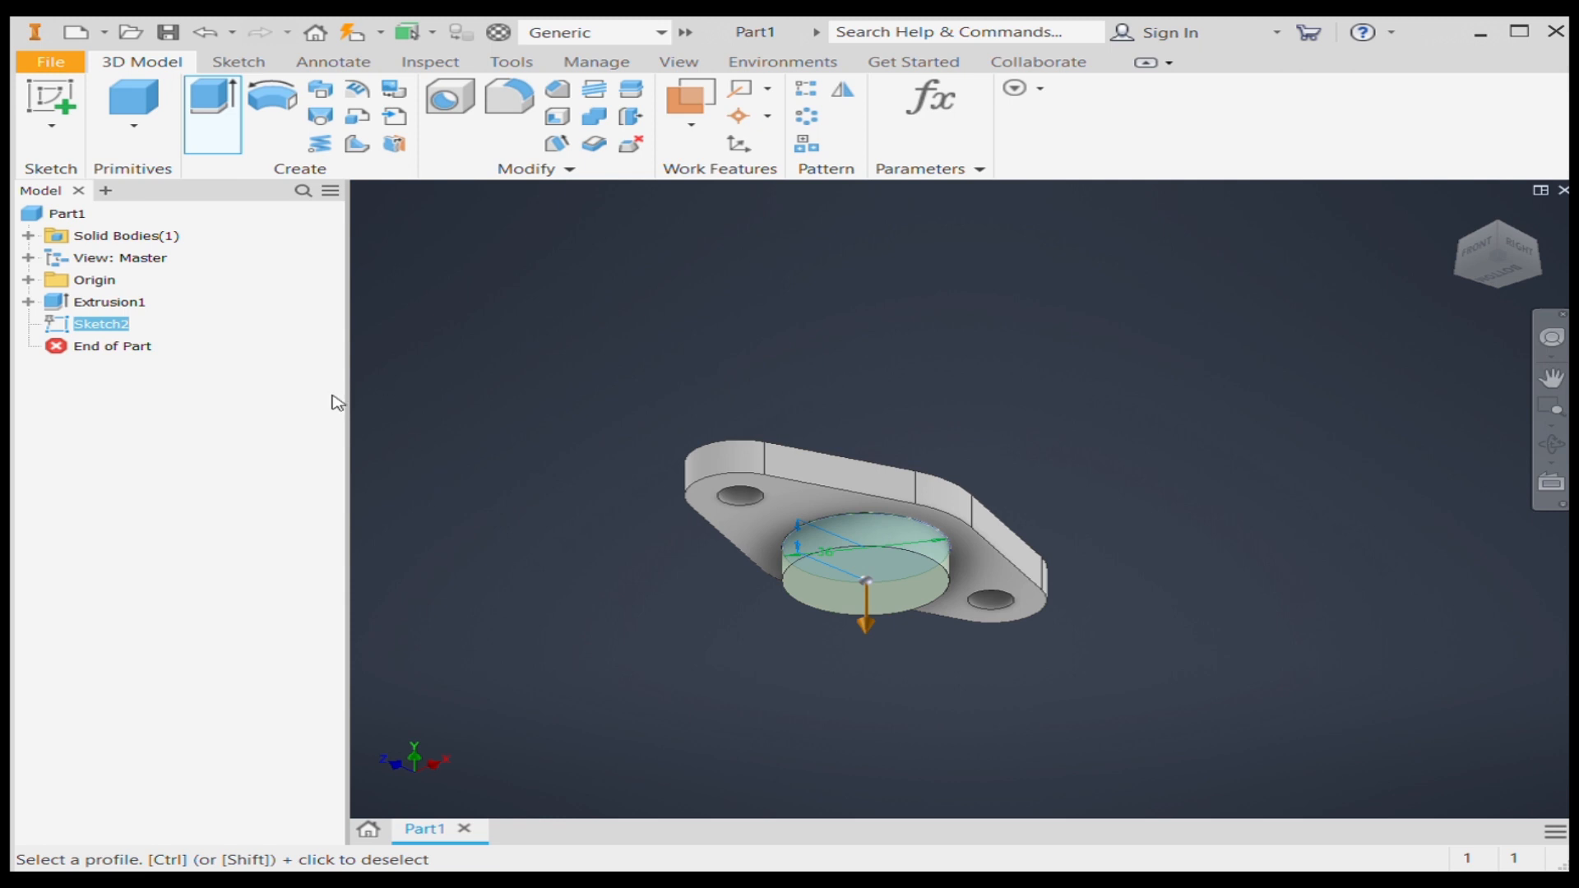
type("48")
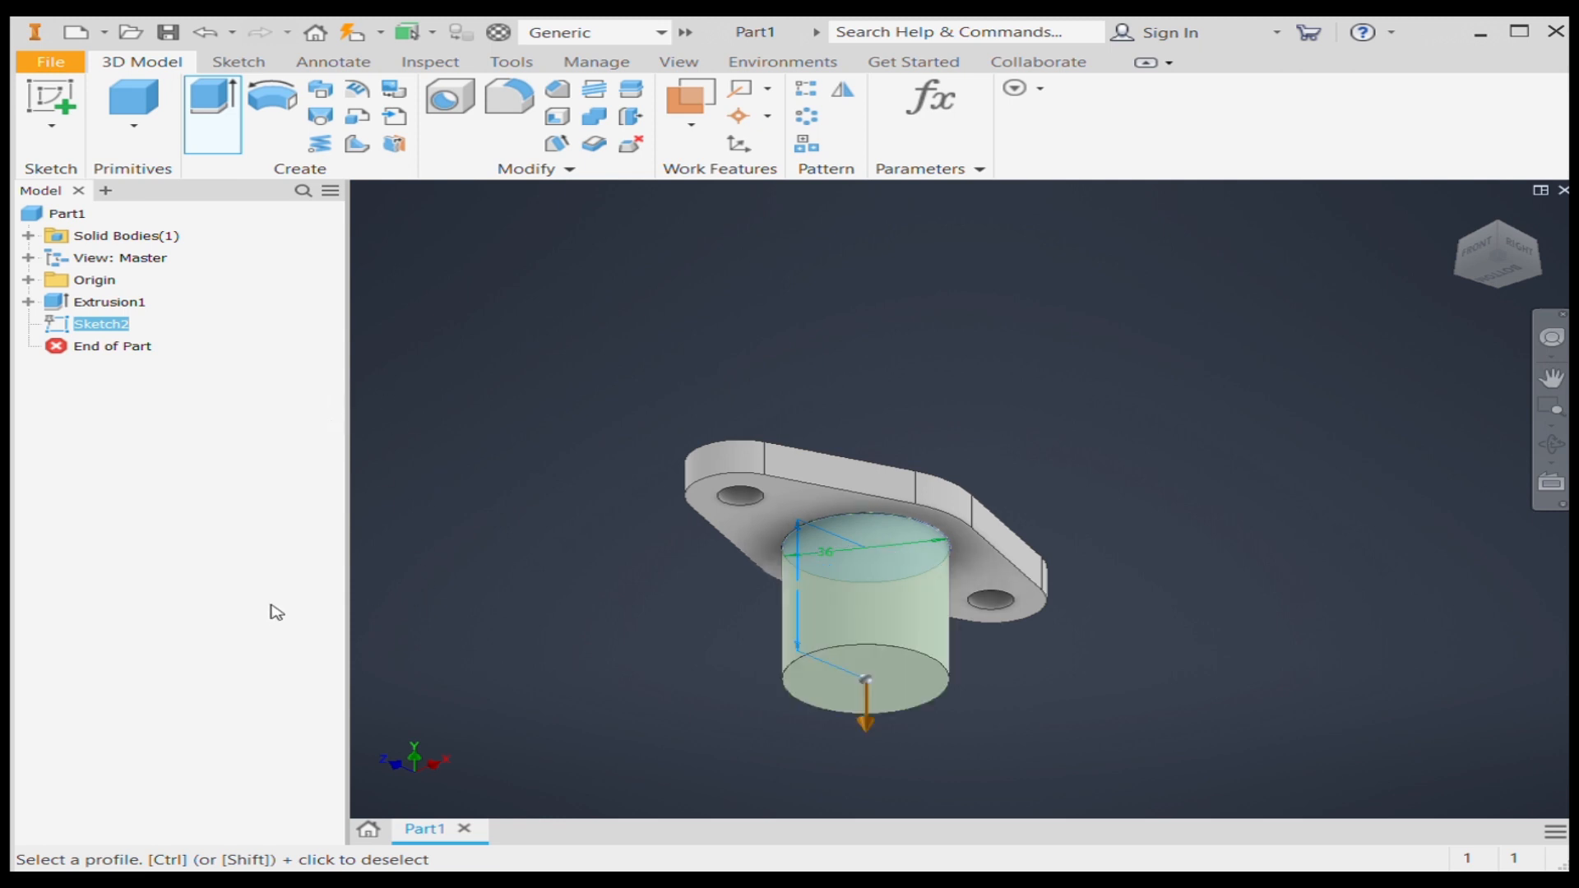
key("Return")
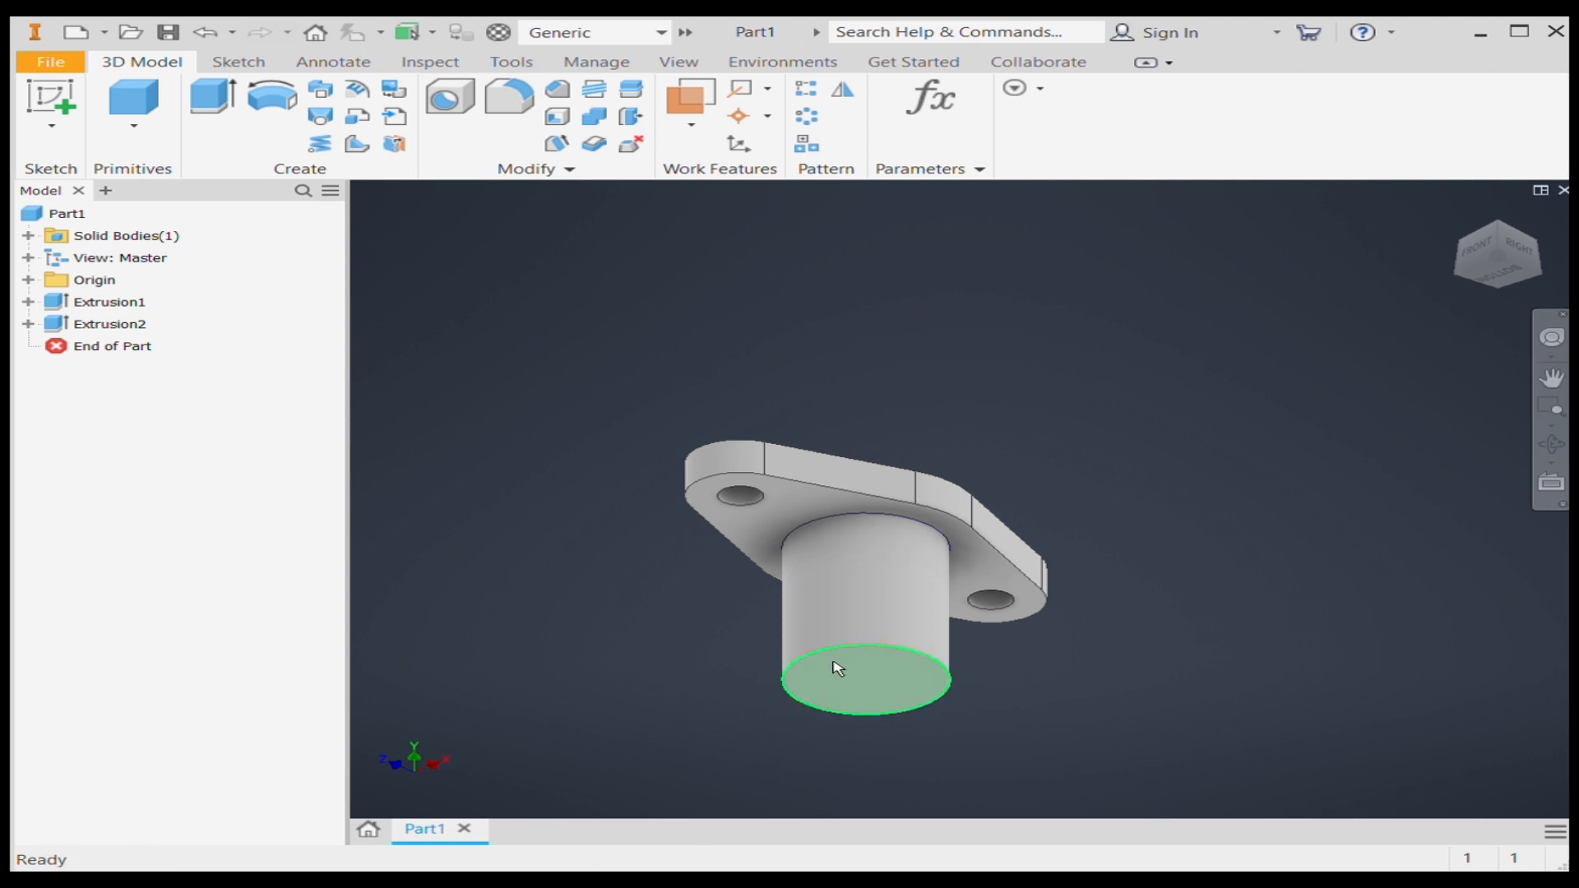
- Sketch a 76 mm circle centred on the boss's end face and extrude it downward as a disc
left_click(853, 680)
left_click(1051, 678)
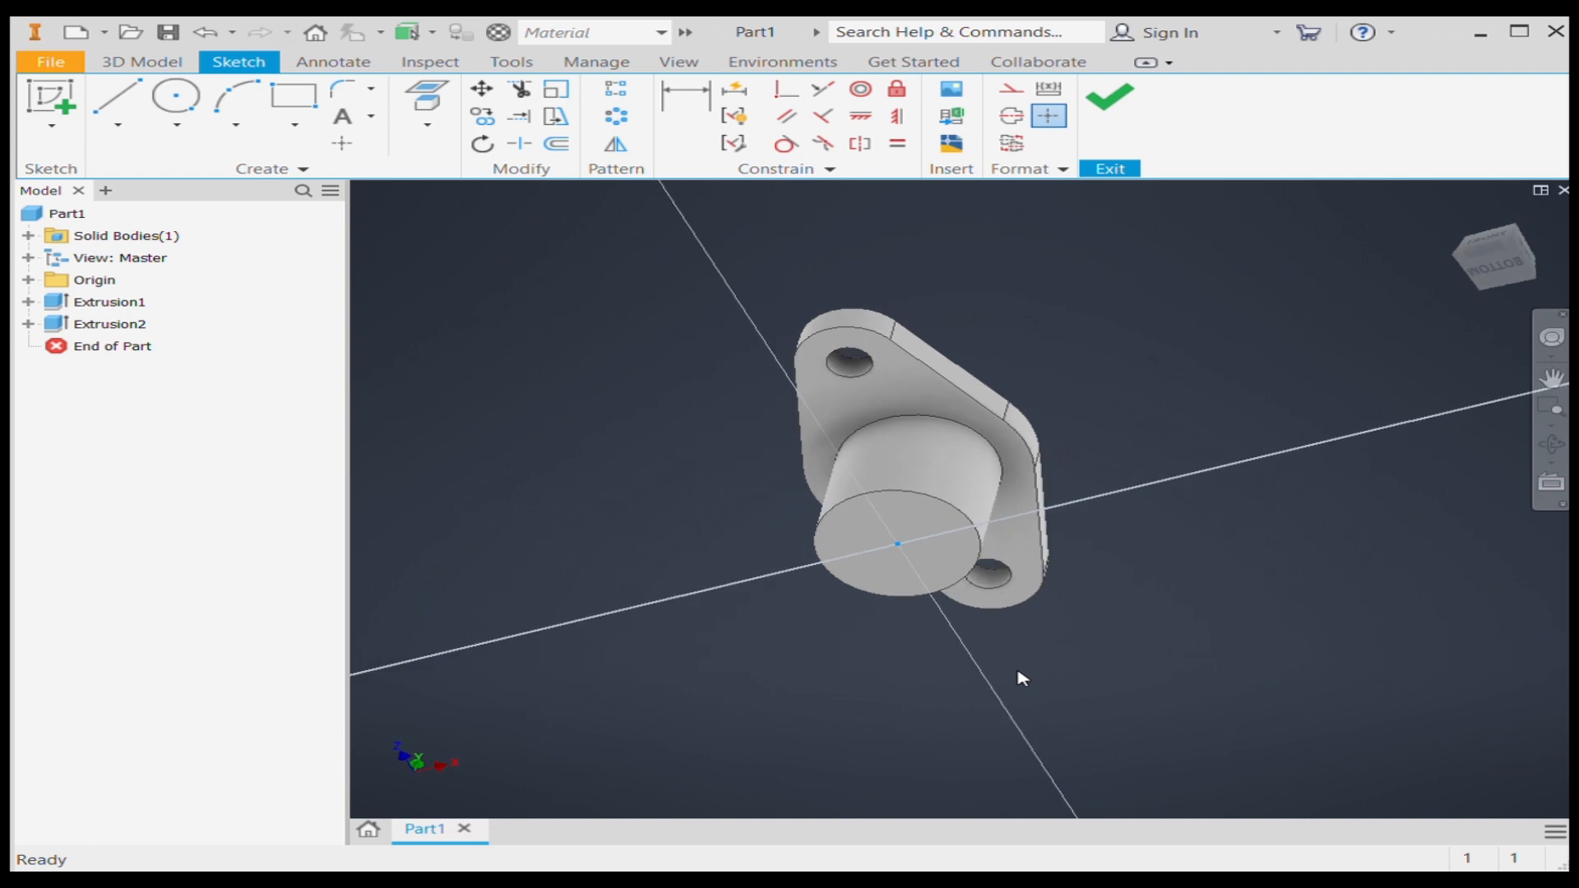
left_click(178, 94)
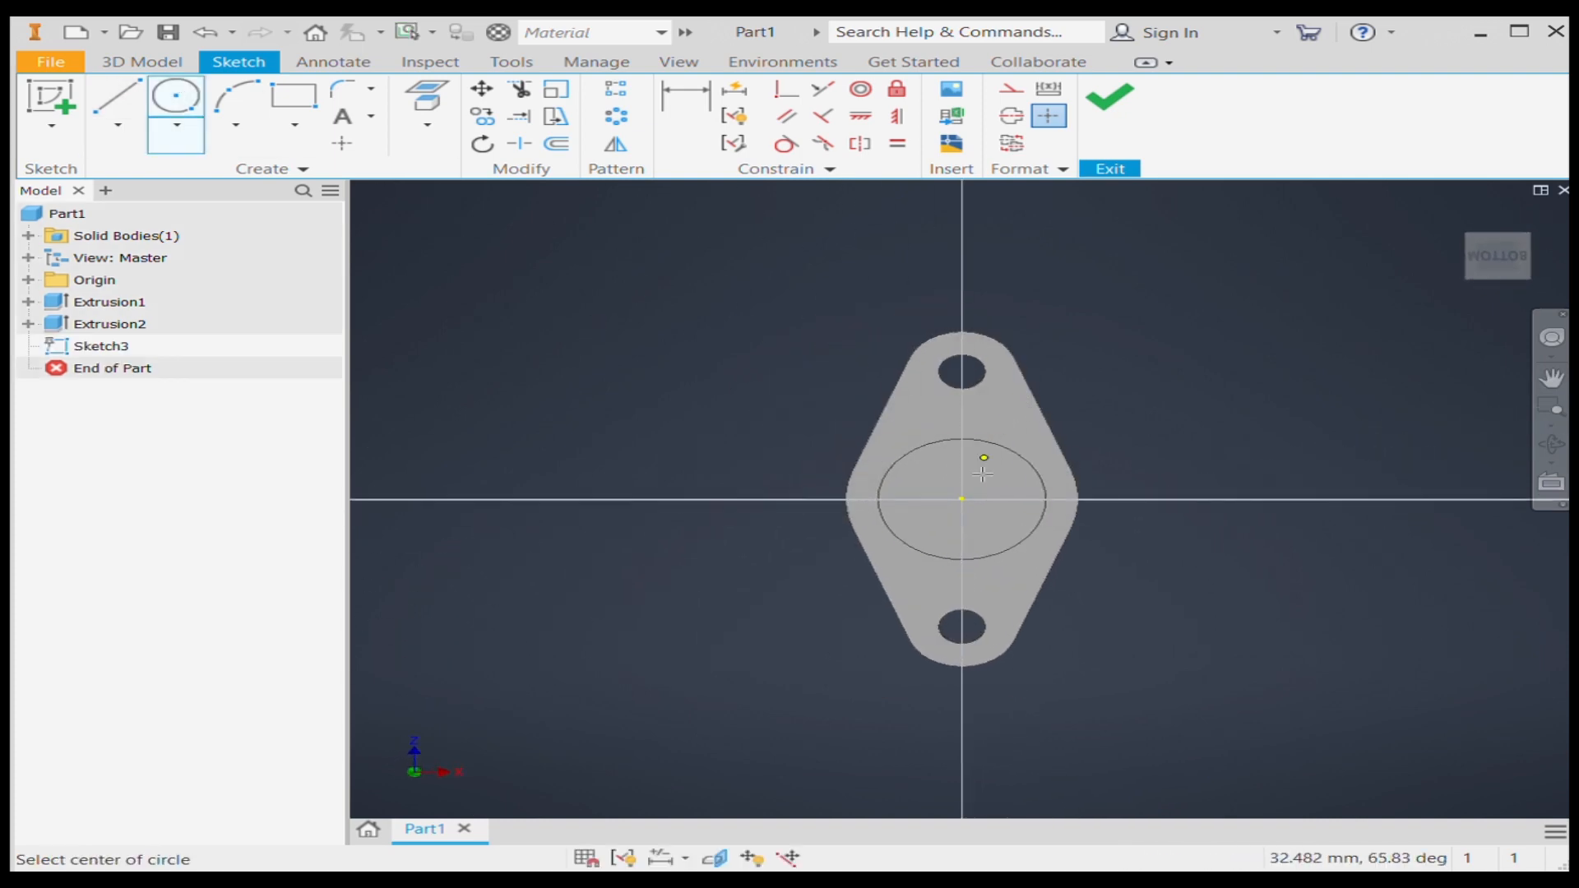
left_click(962, 499)
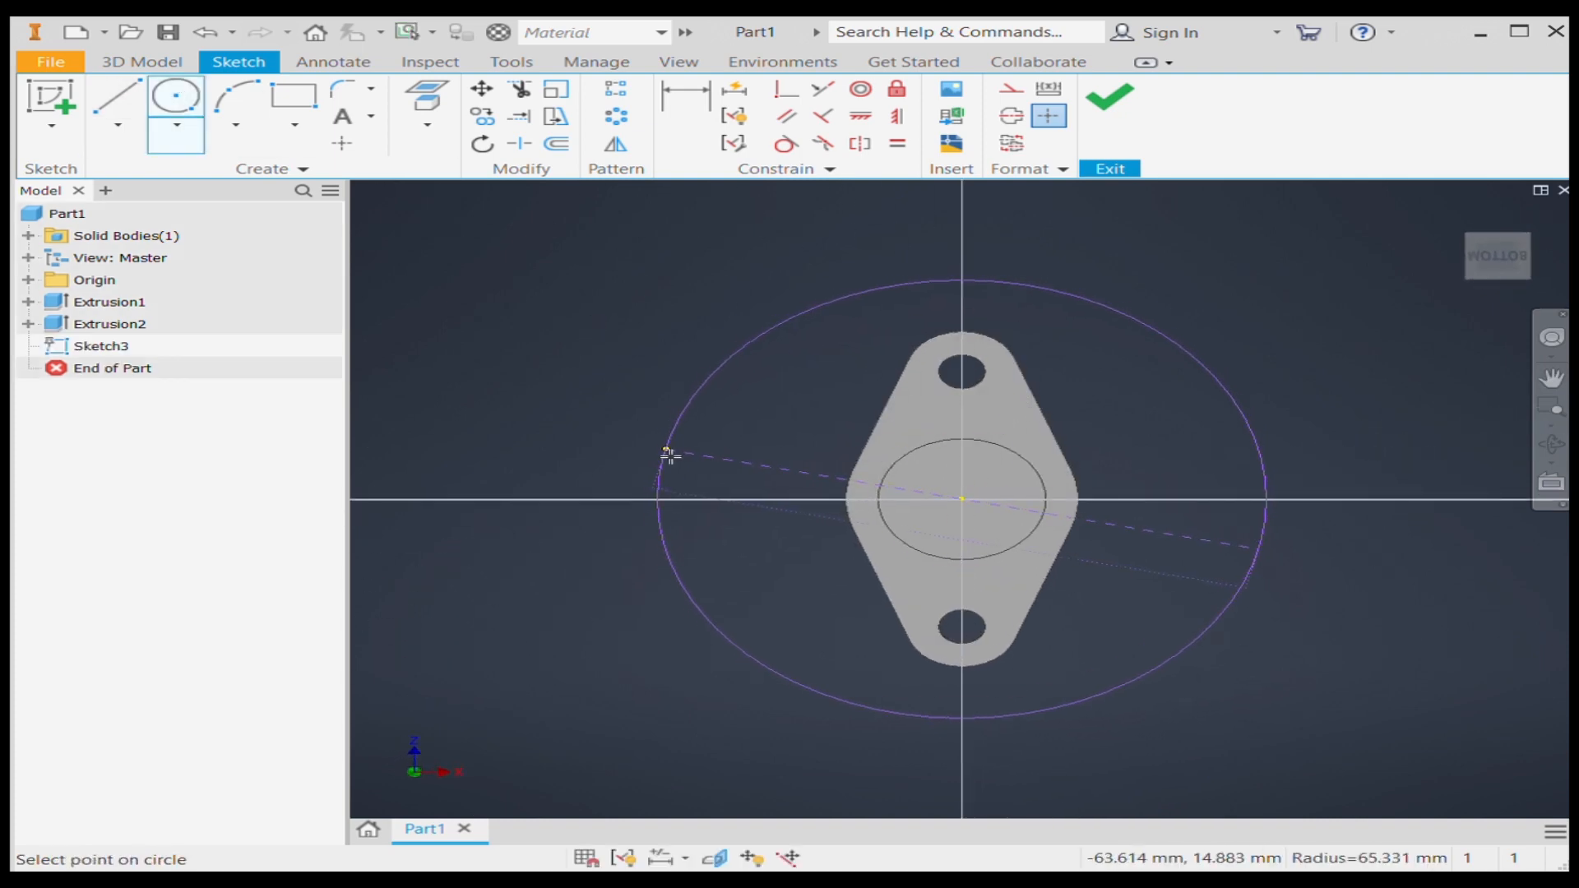
left_click(670, 455)
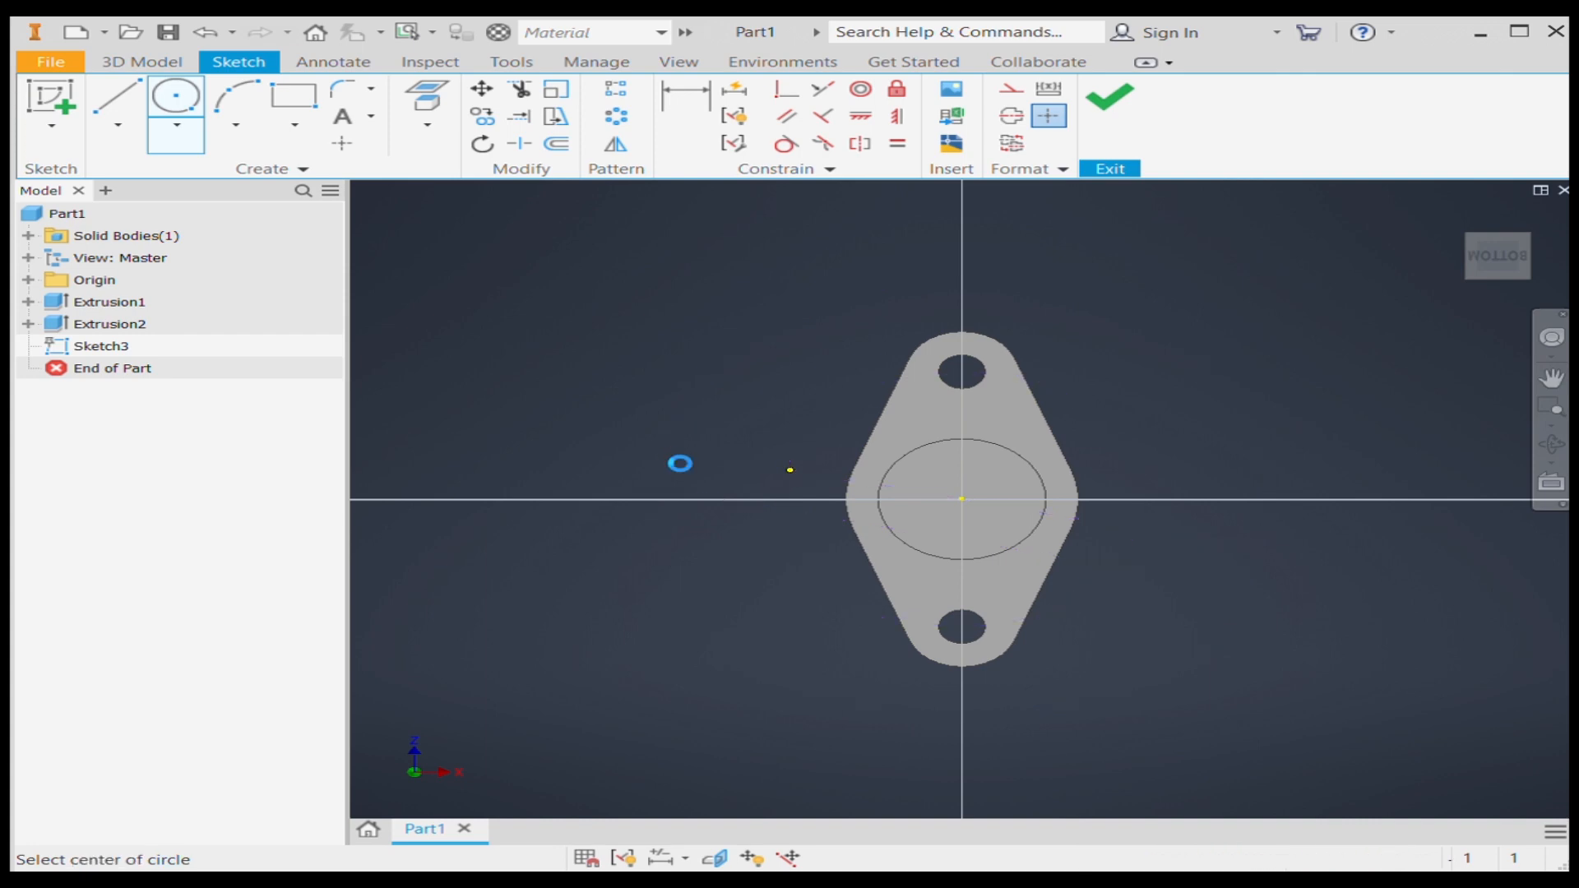
key("Escape")
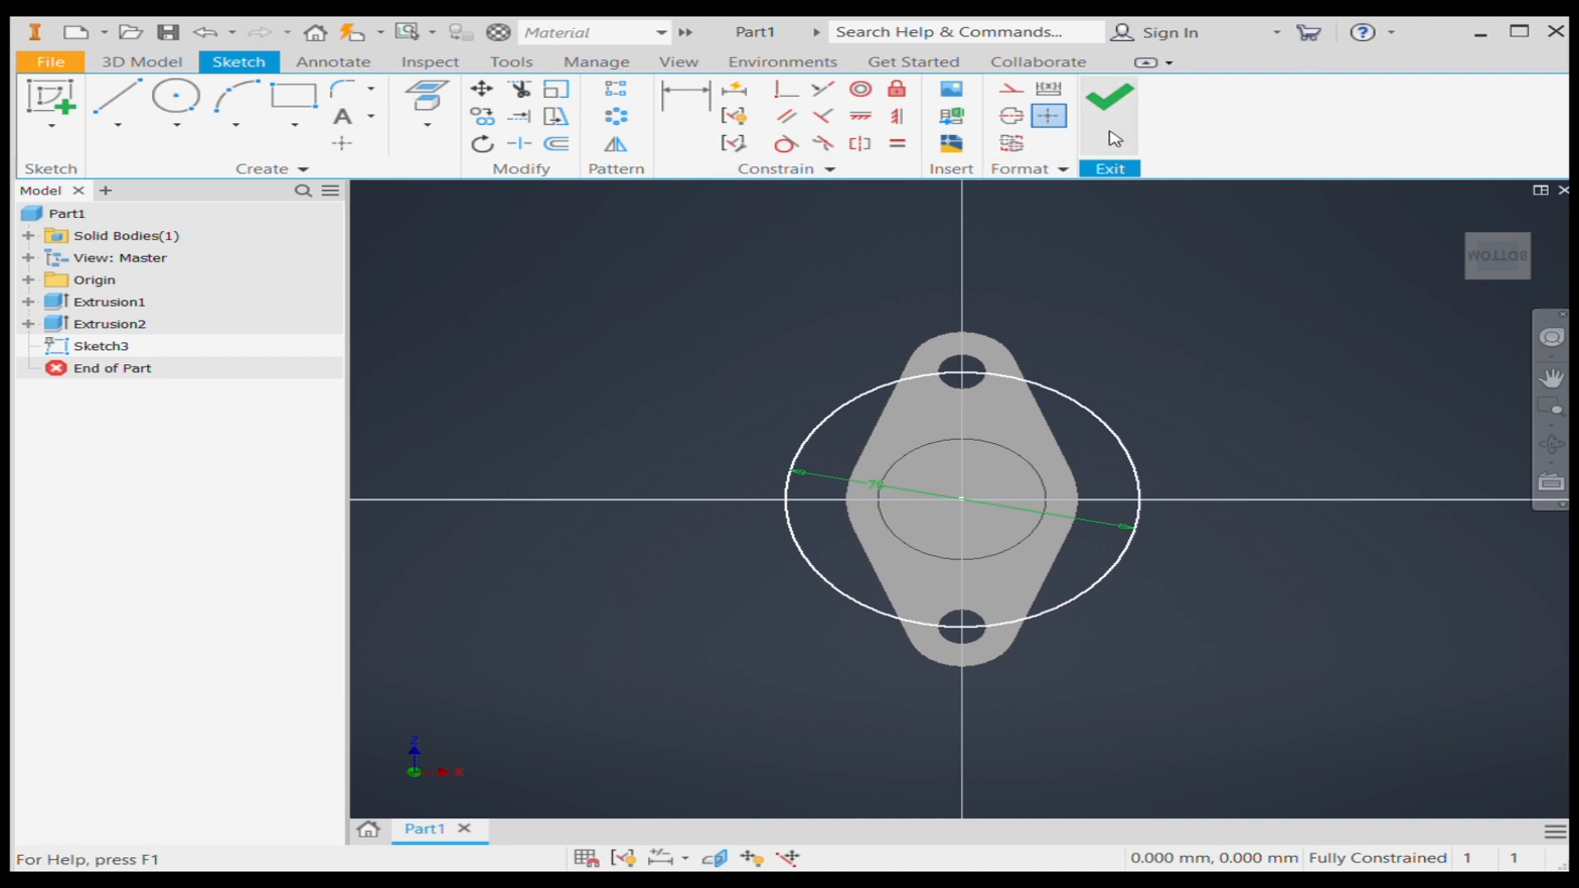
left_click(1110, 99)
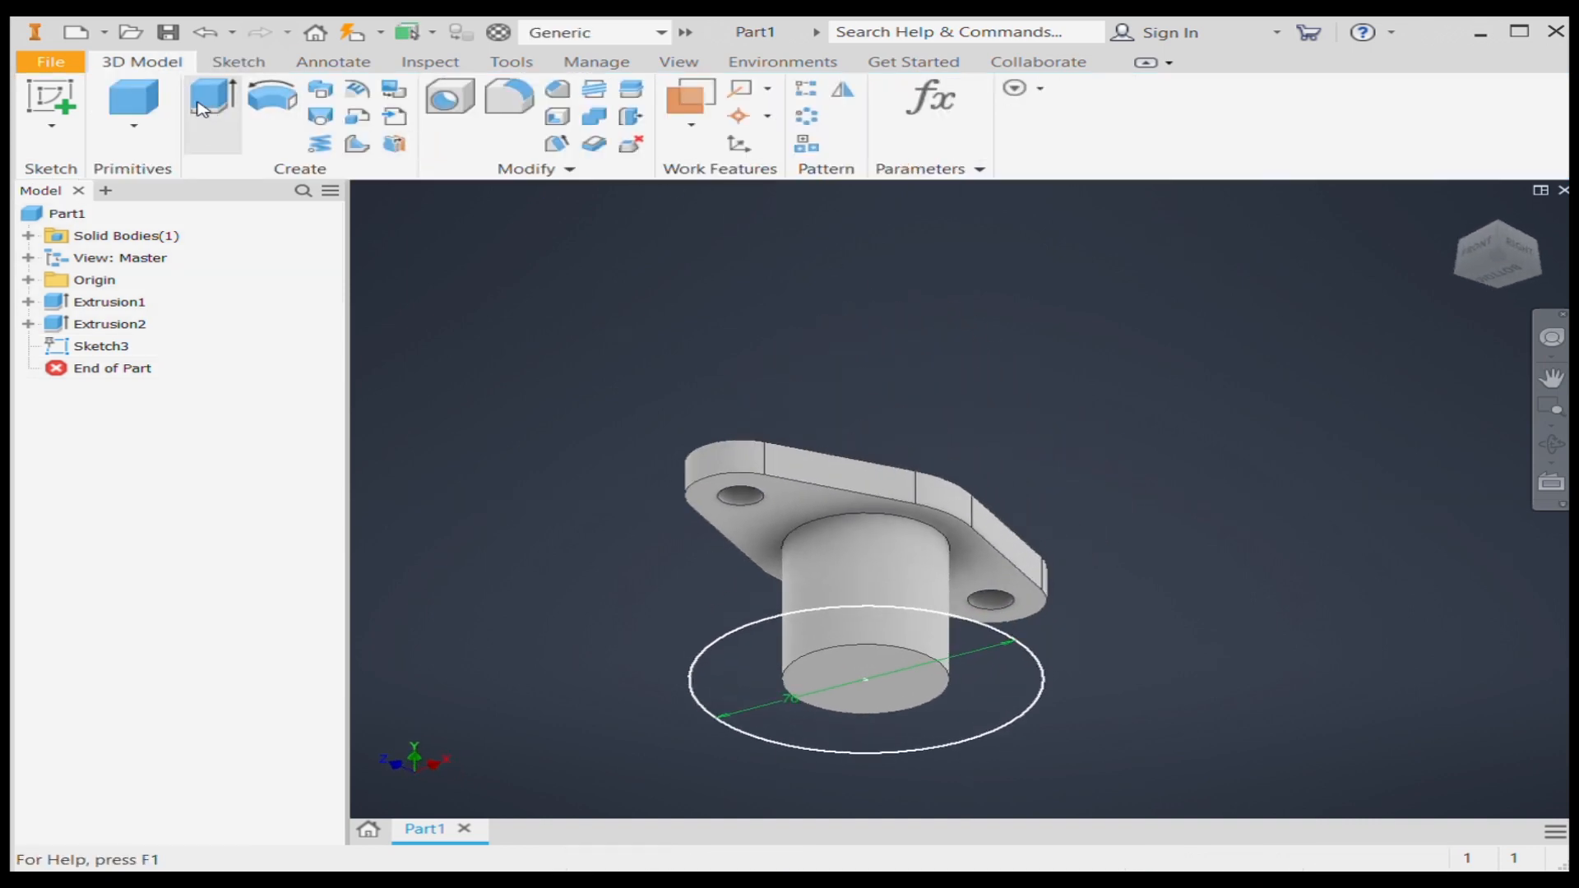
left_click(212, 115)
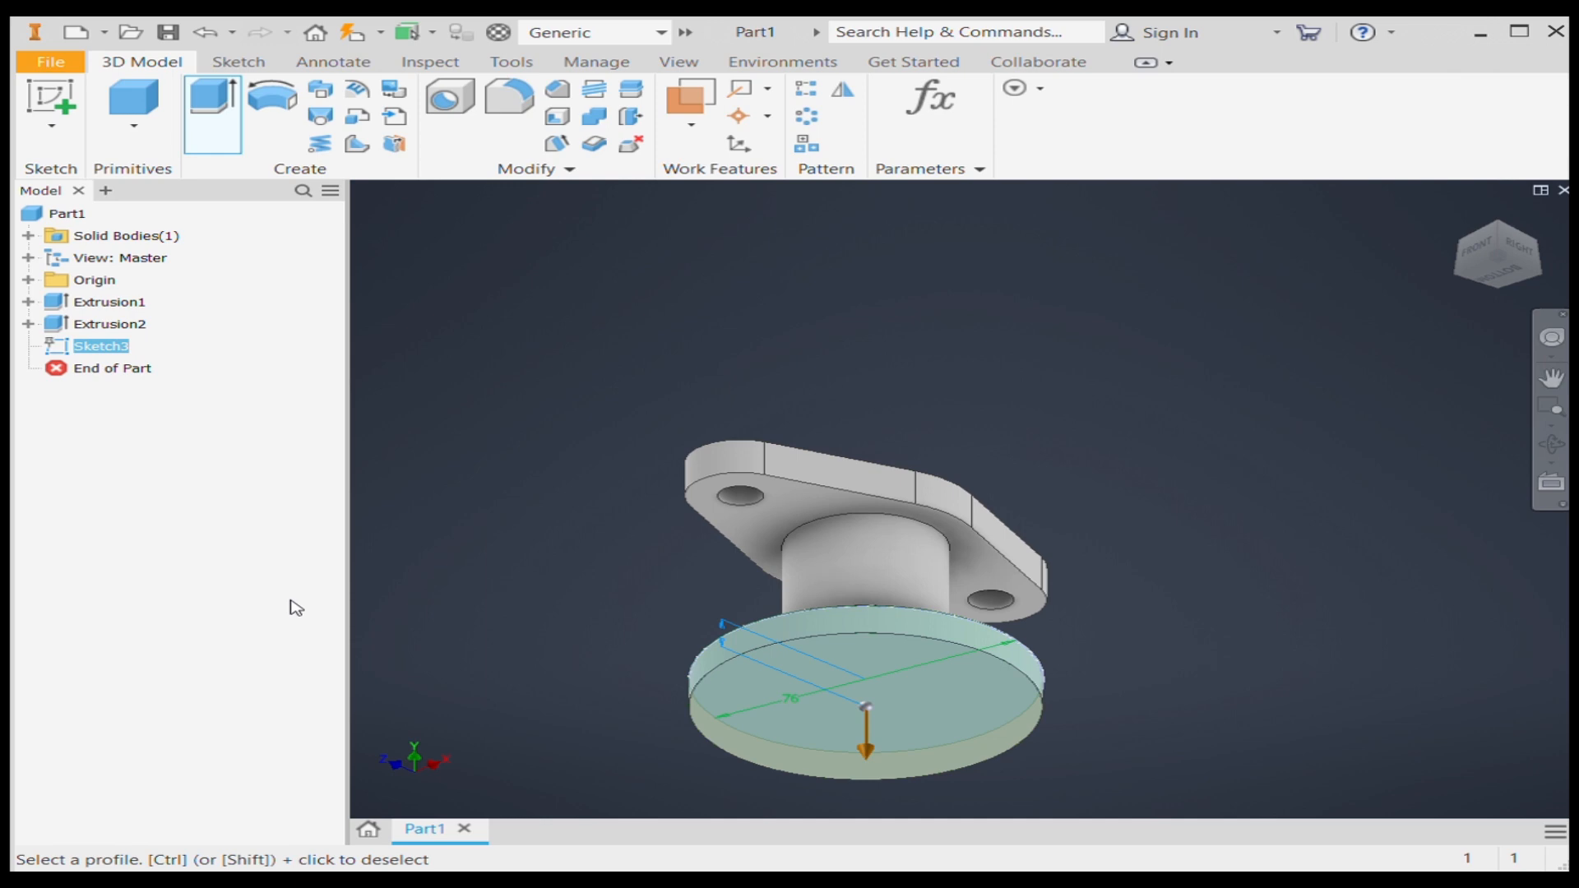
key("Return")
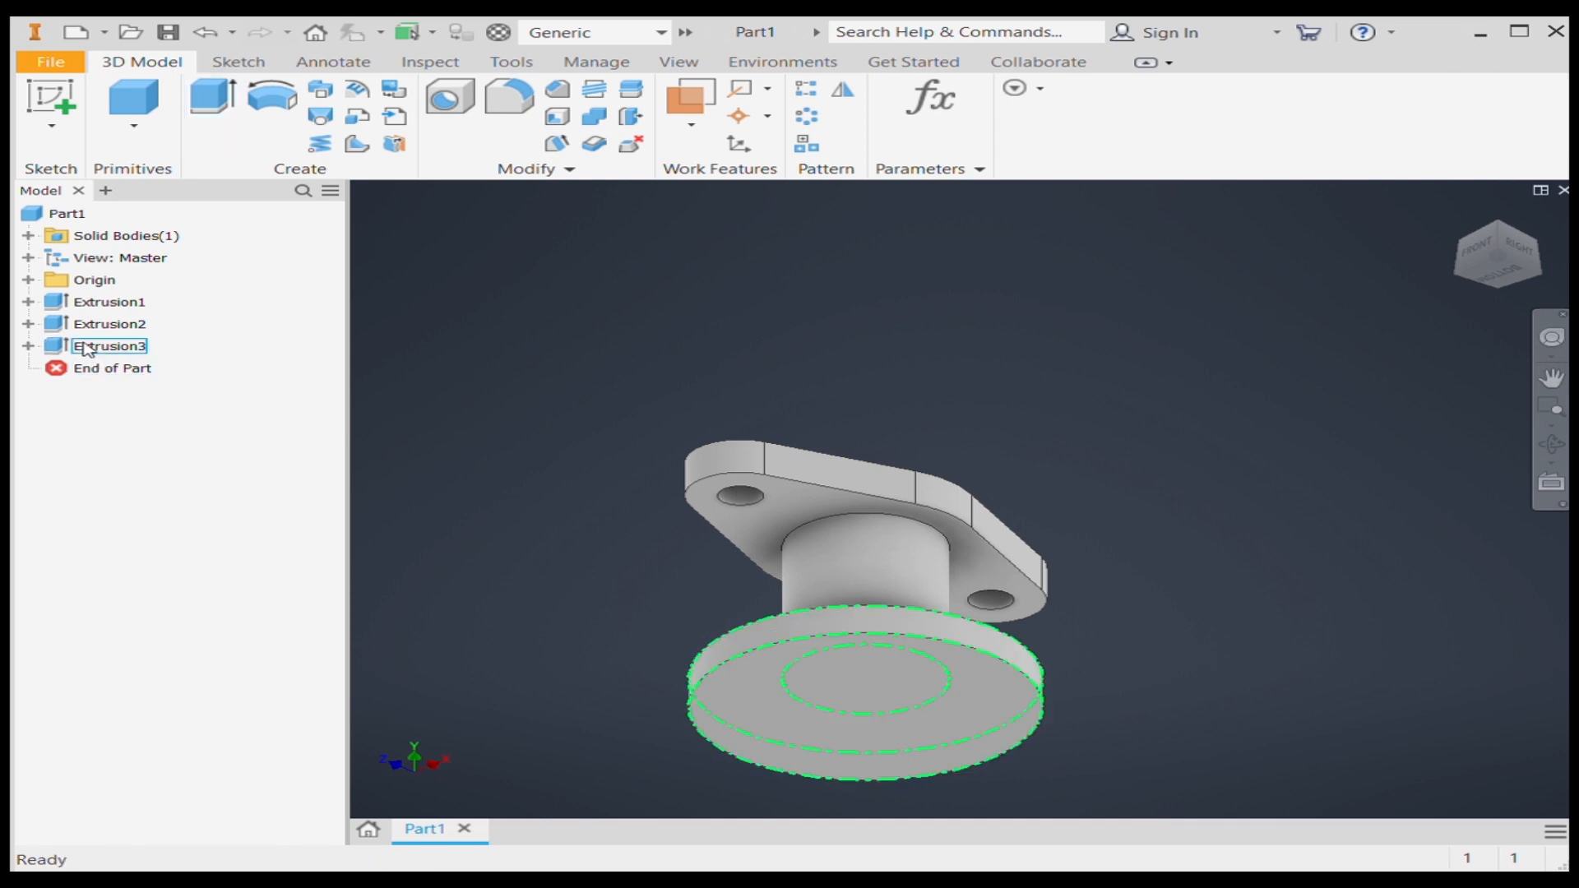
- Reopen the disc's sketch and add a concentric 58 mm circle centred at the origin
left_click(28, 346)
left_click(136, 370)
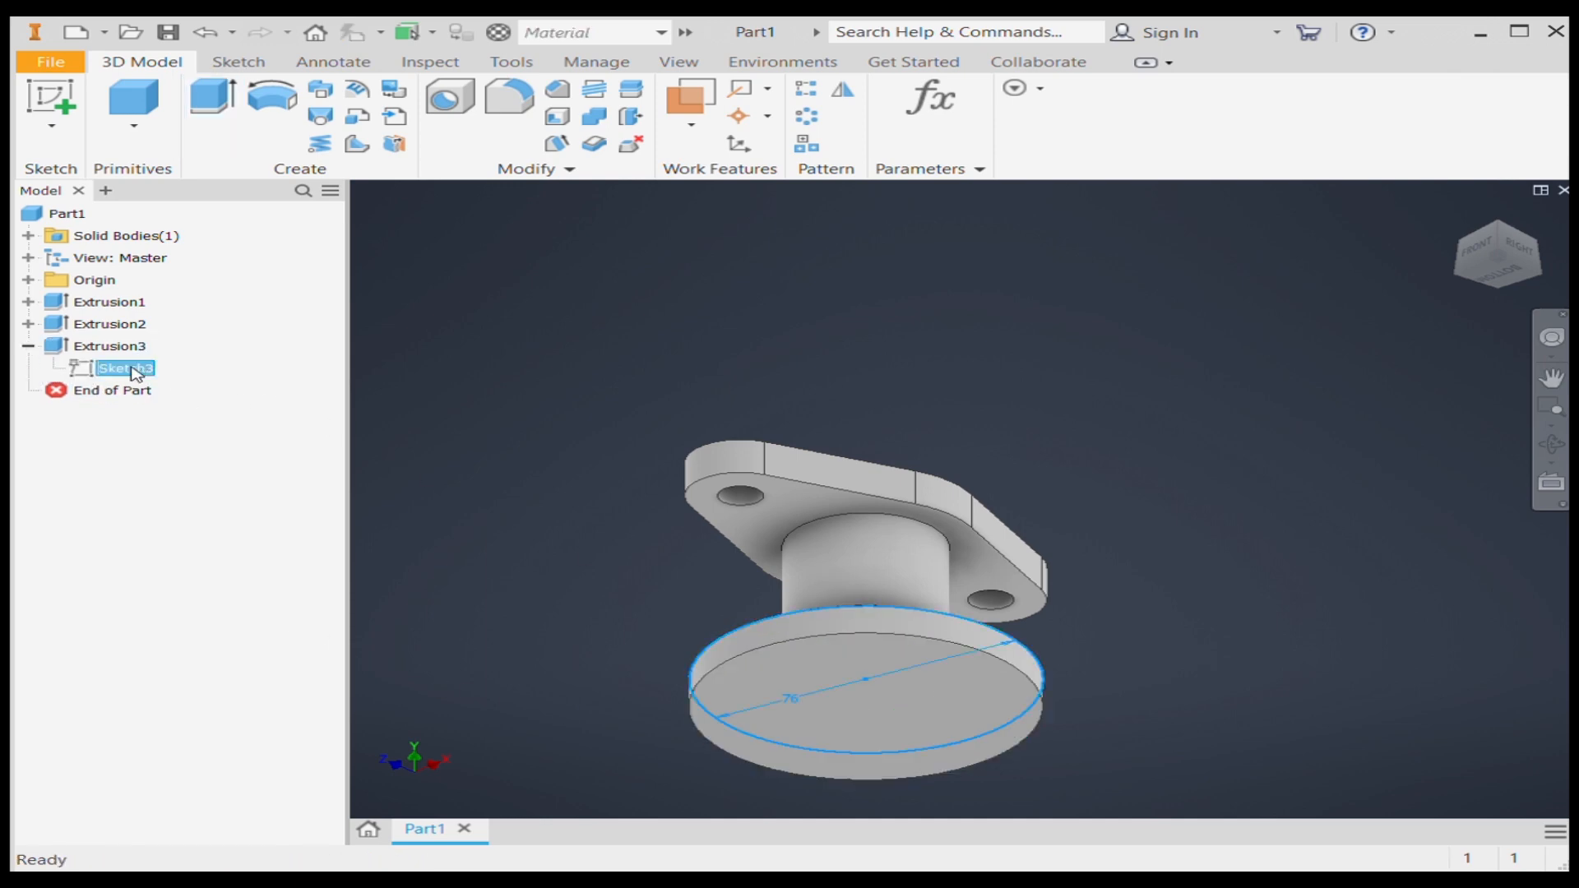
left_click(241, 433)
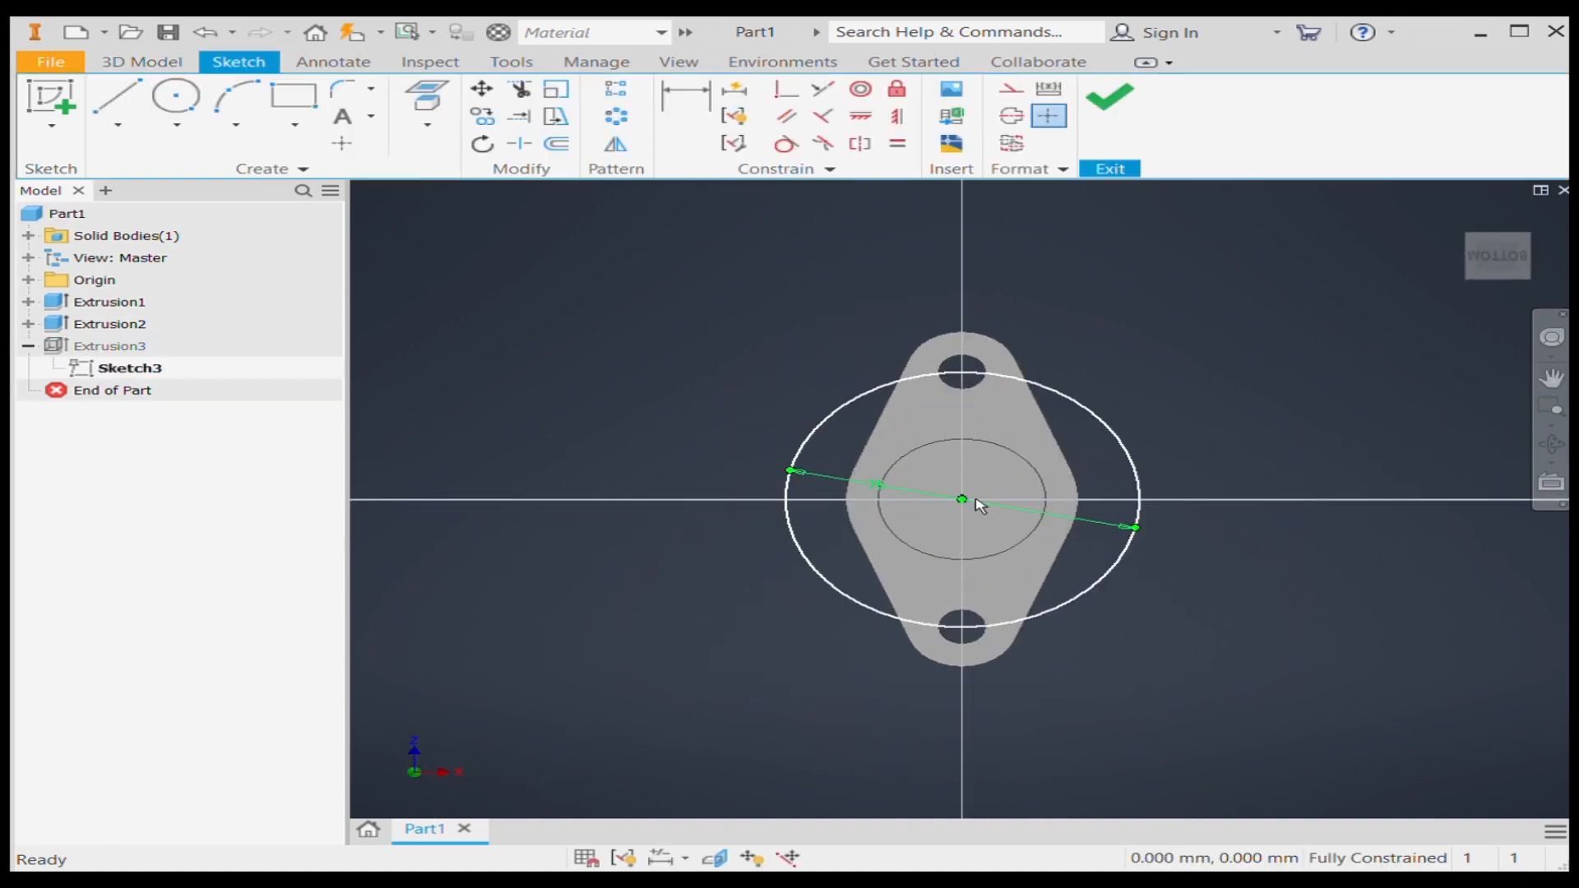
scroll(977, 500, "down", 3)
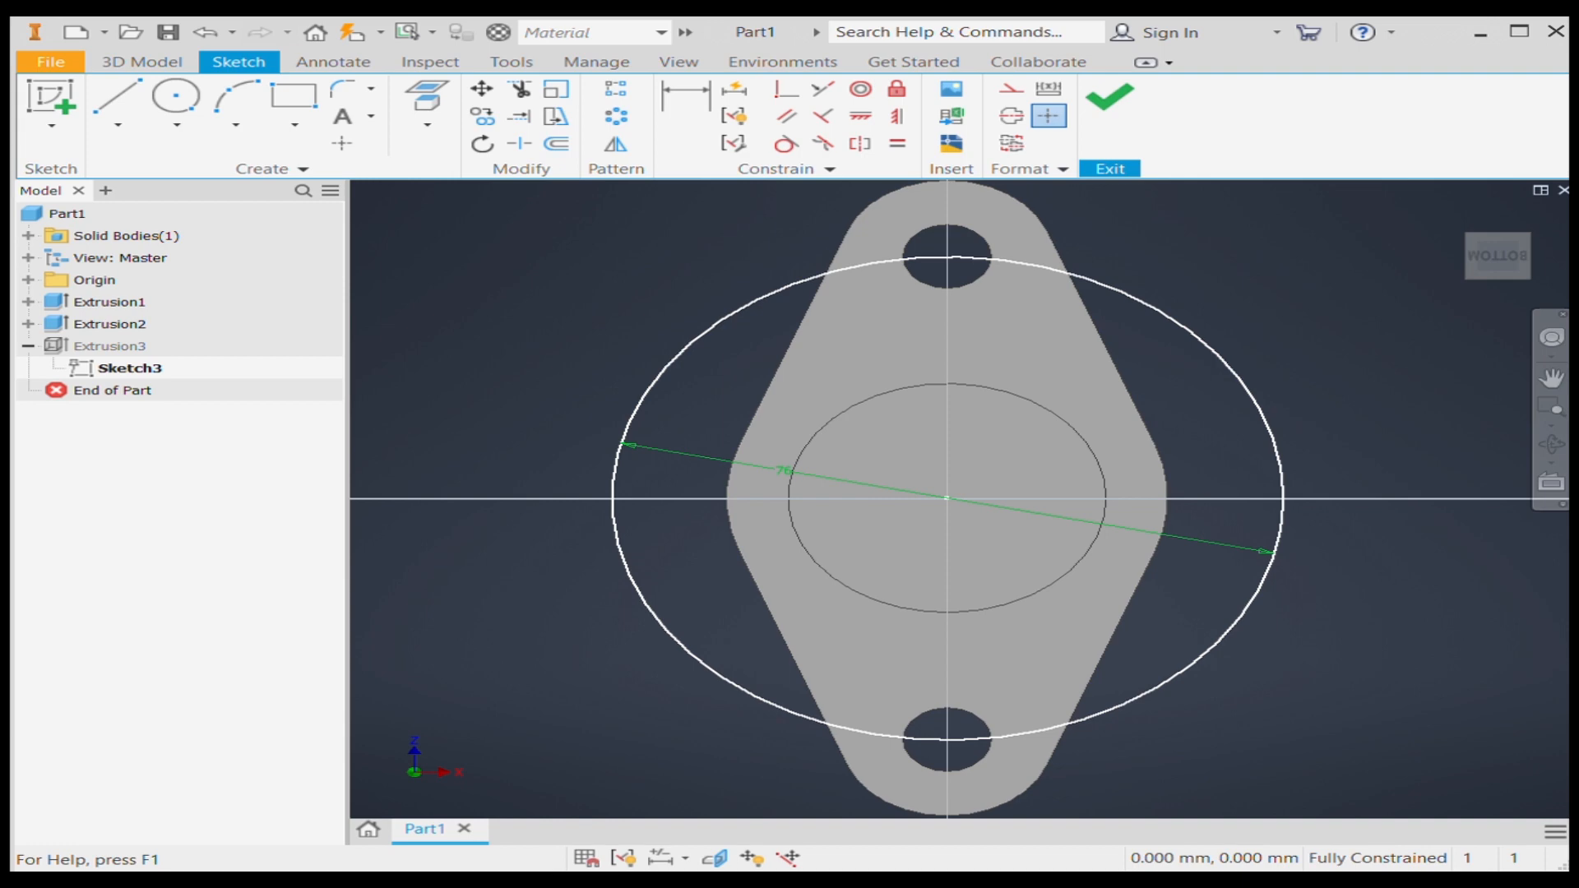
key("c")
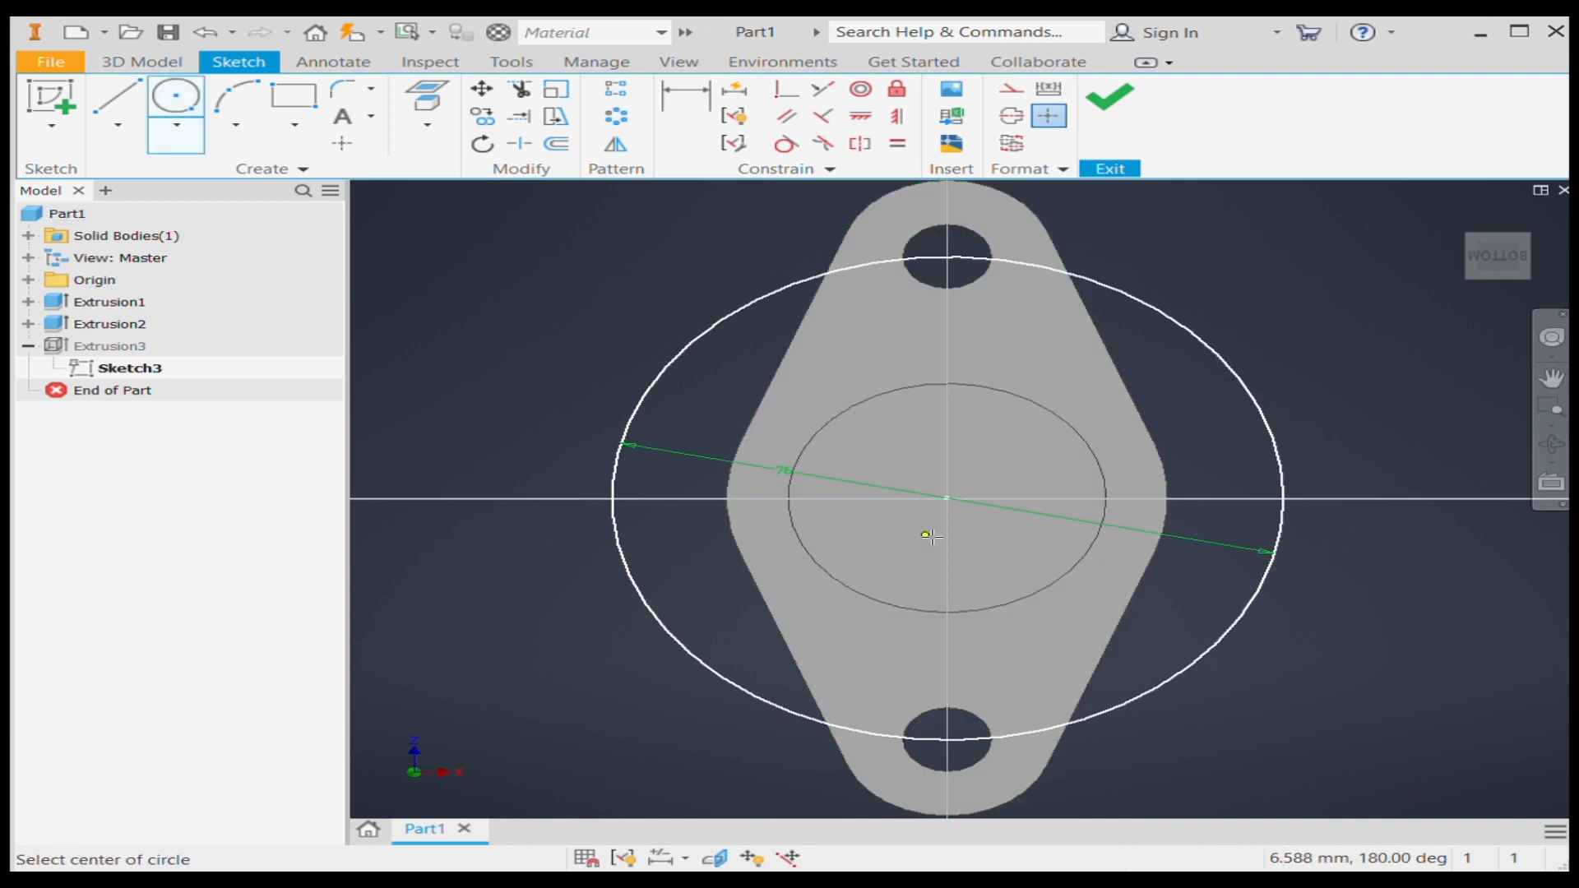
left_click(950, 501)
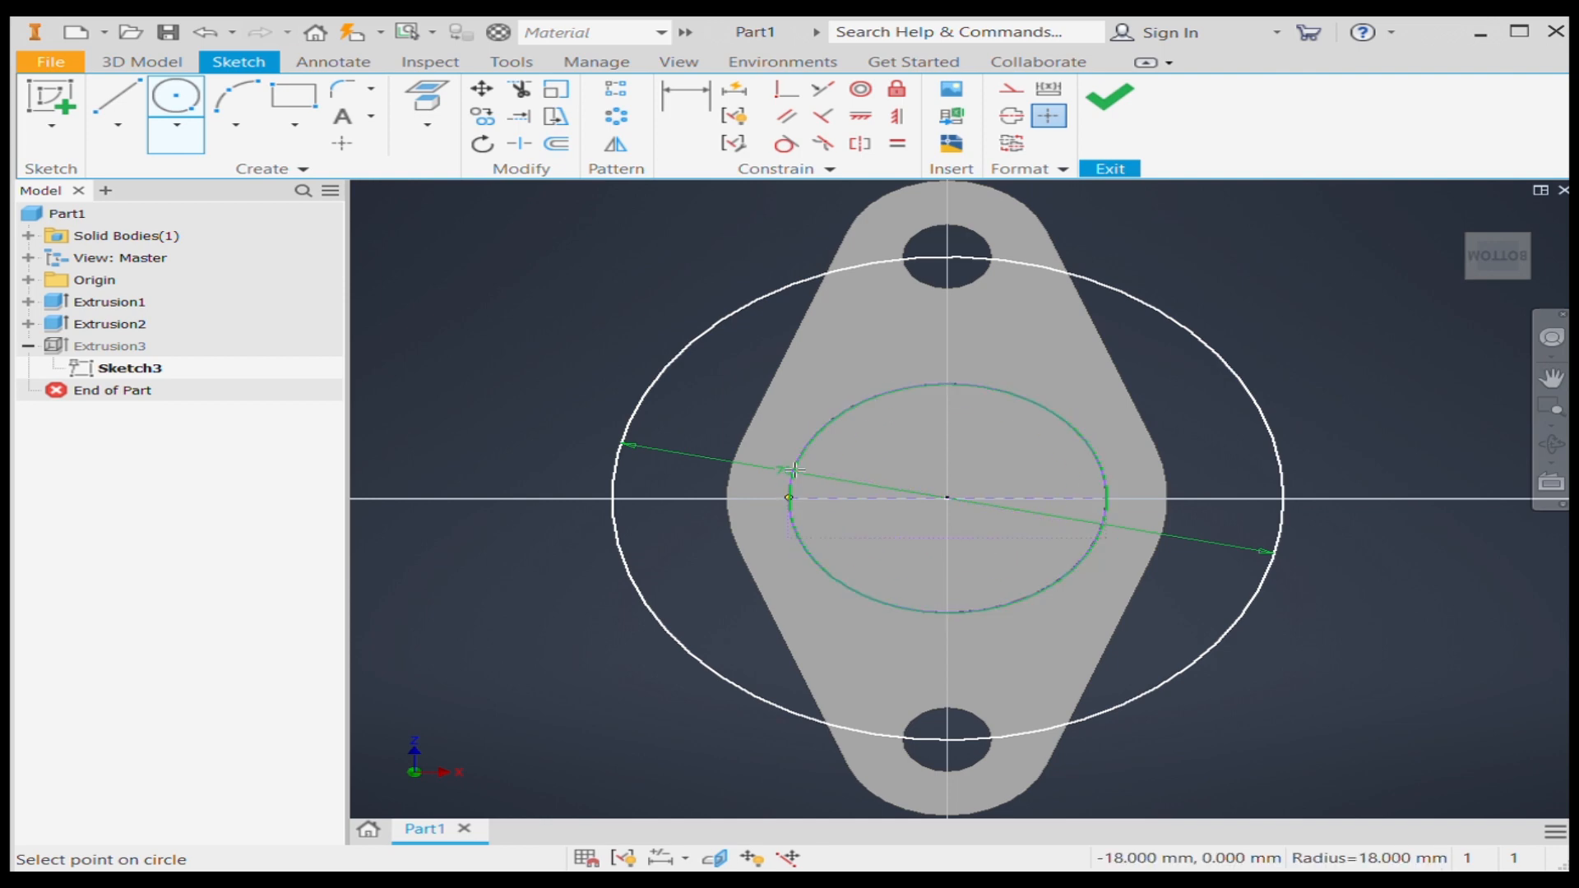
left_click(699, 444)
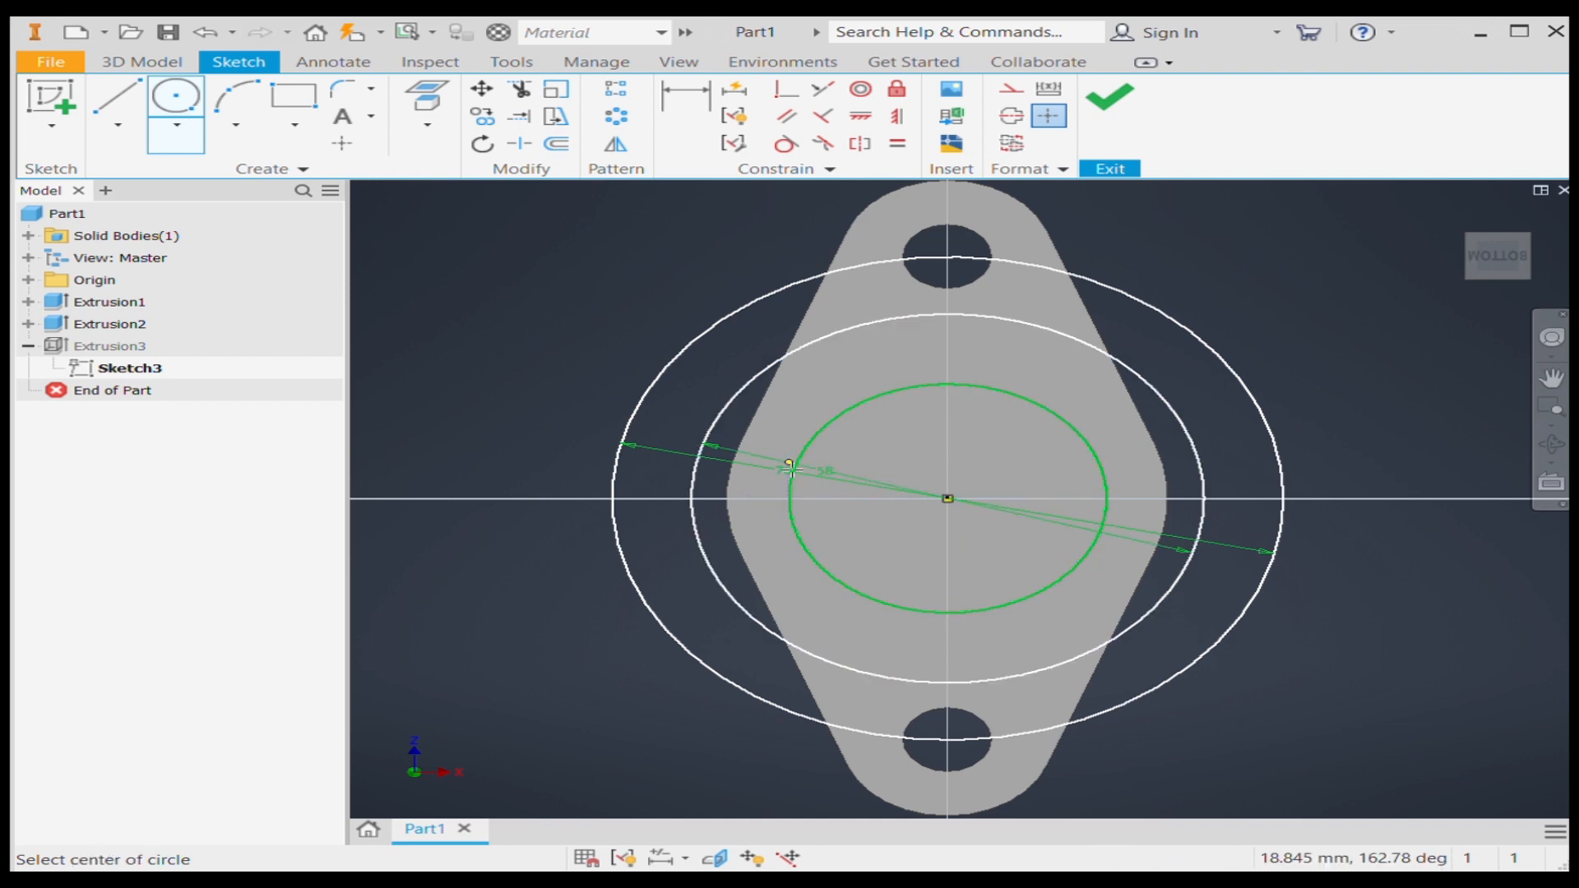
key("Escape")
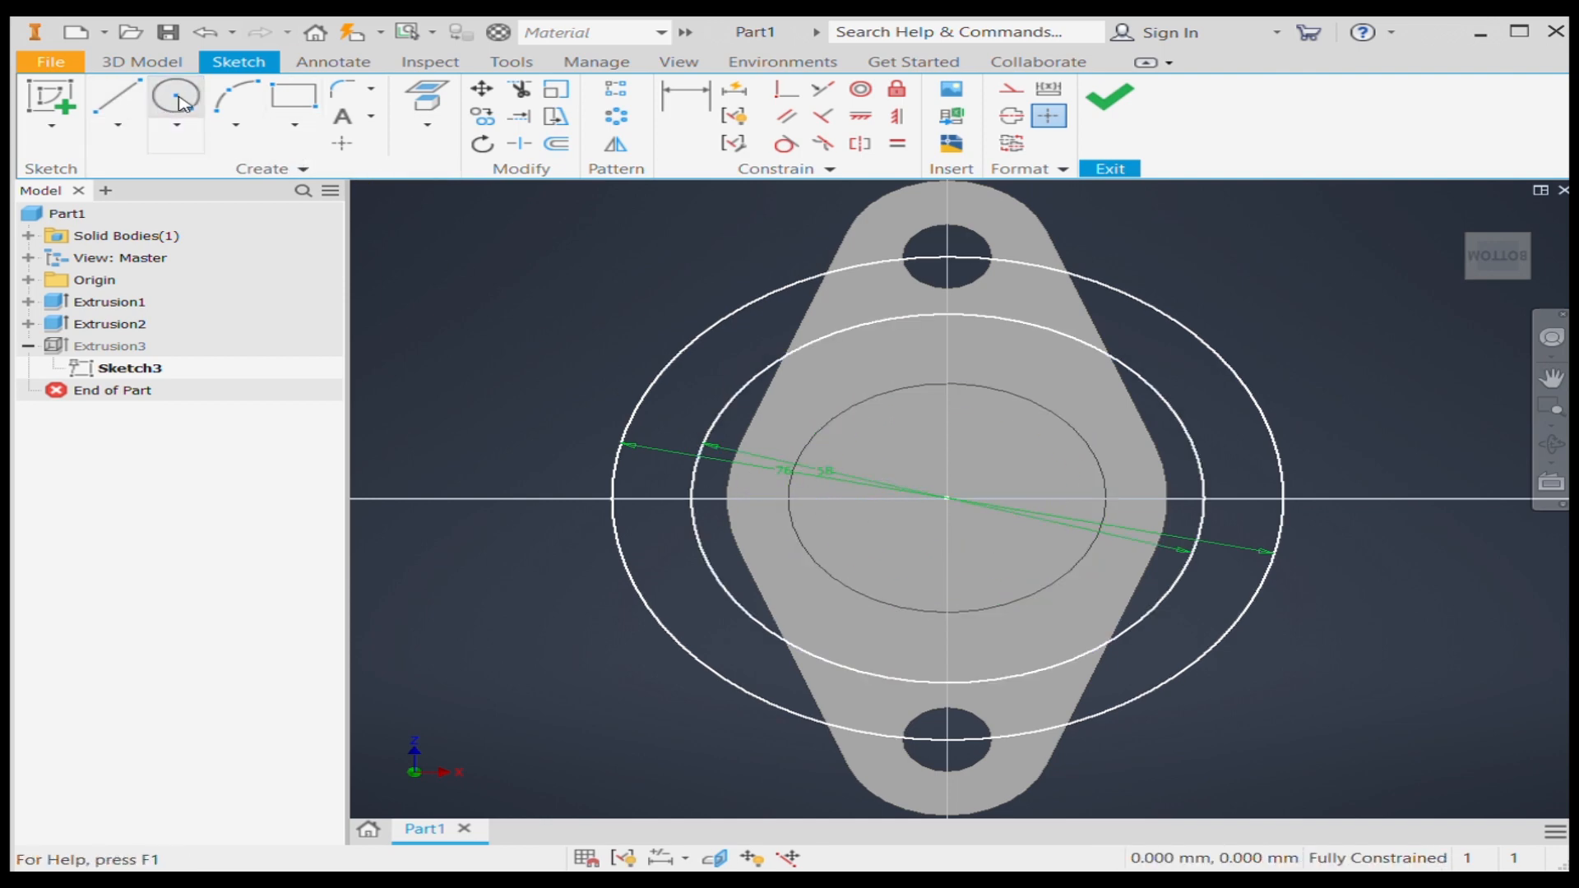
- Add an 8 mm circle where the 58 mm circle crosses the horizontal axis and finish the sketch
left_click(175, 101)
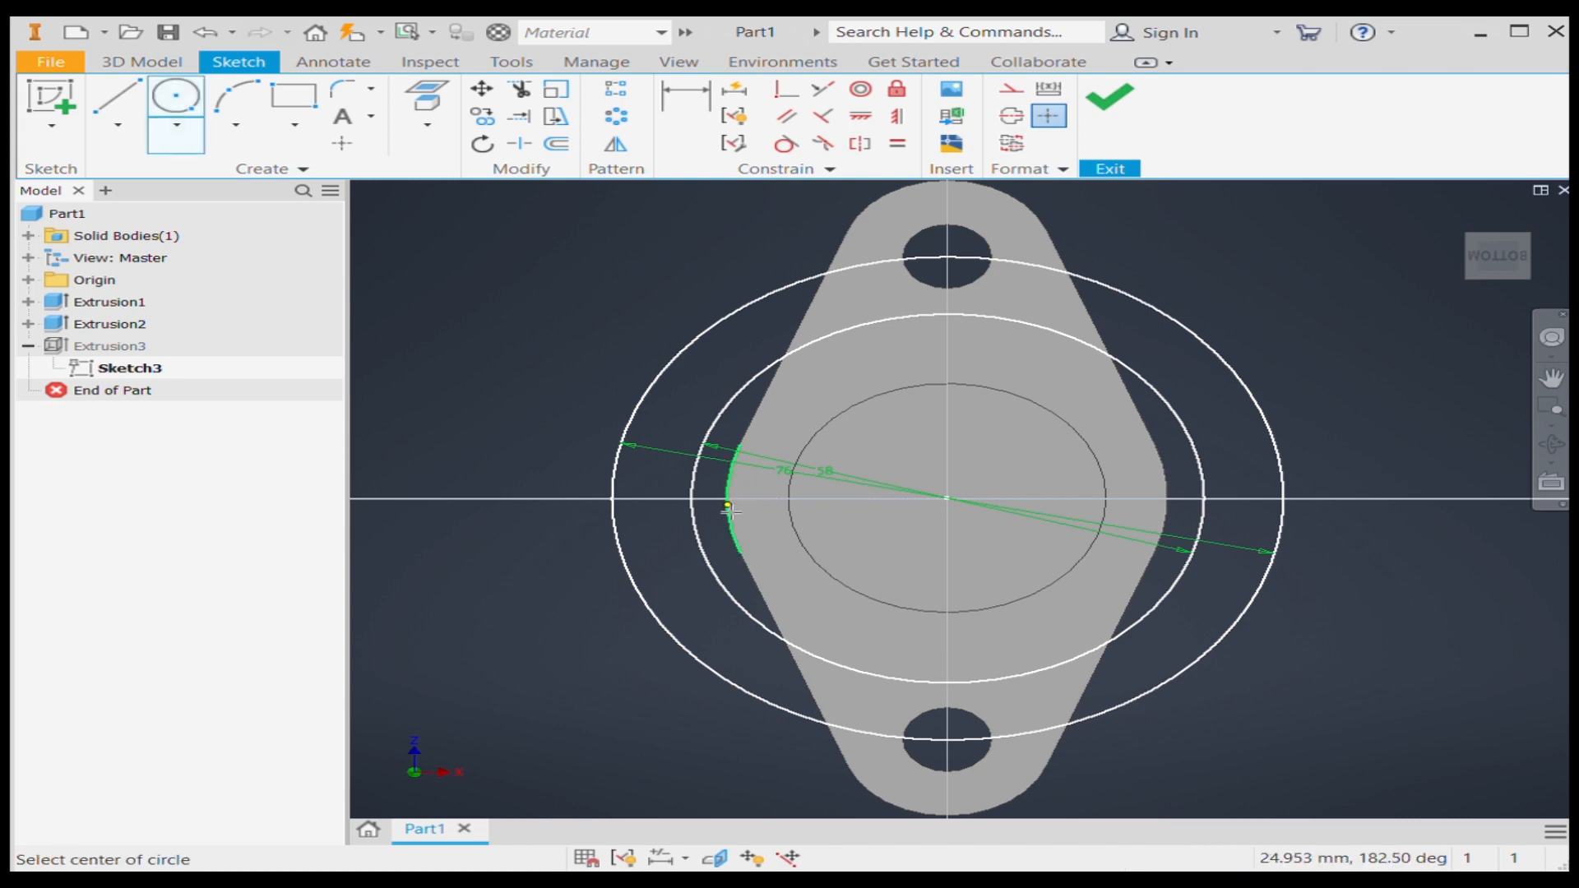
scroll(703, 502, "up", 5)
left_click(656, 504)
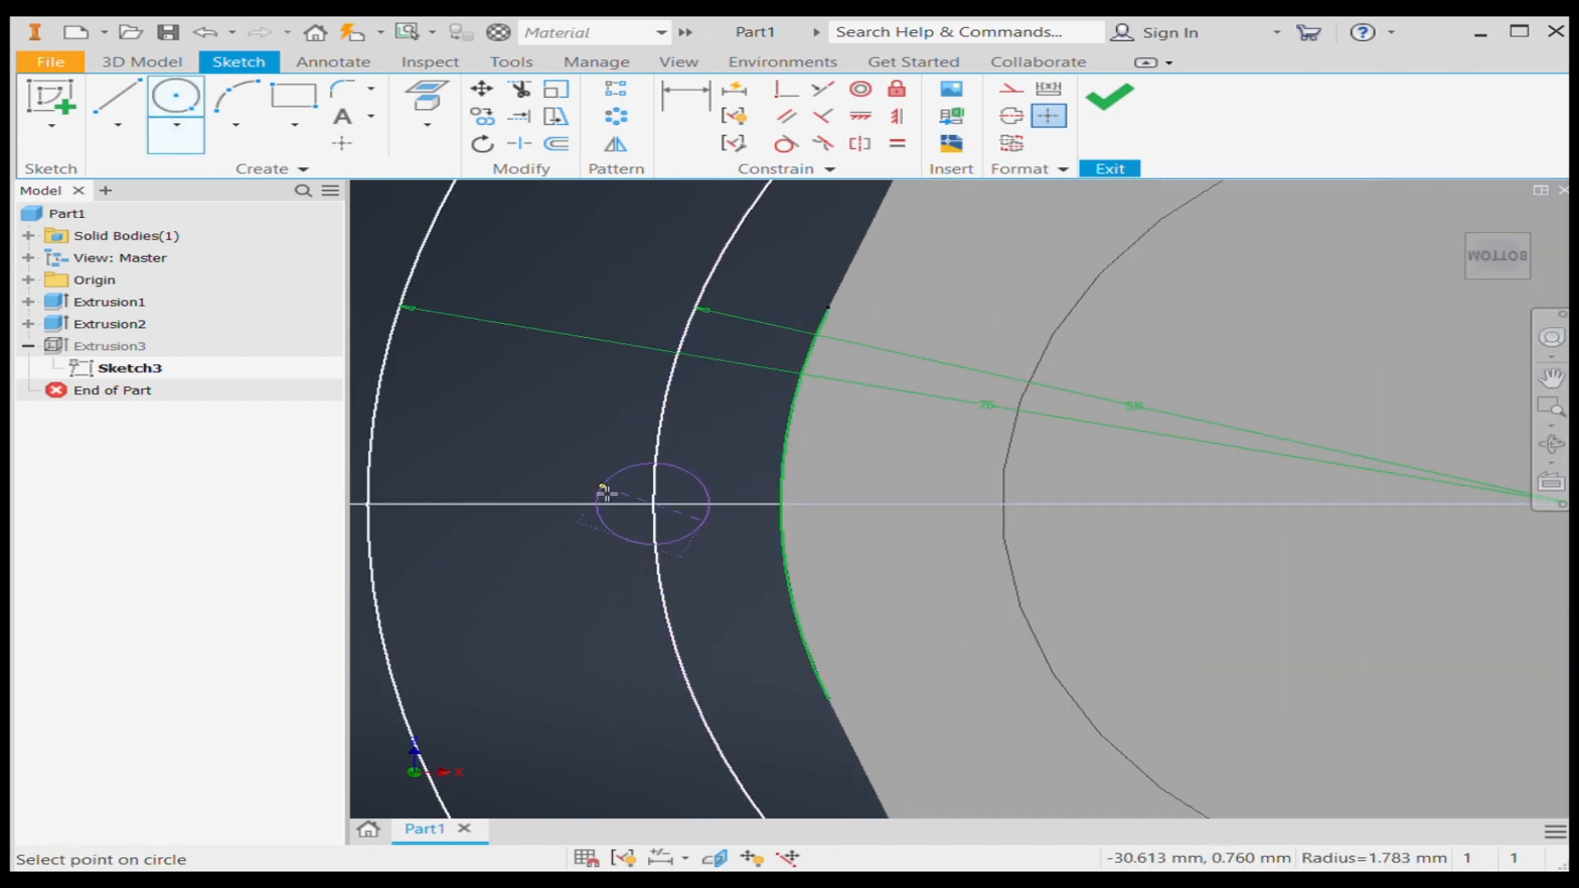
scroll(590, 485, "down", 2)
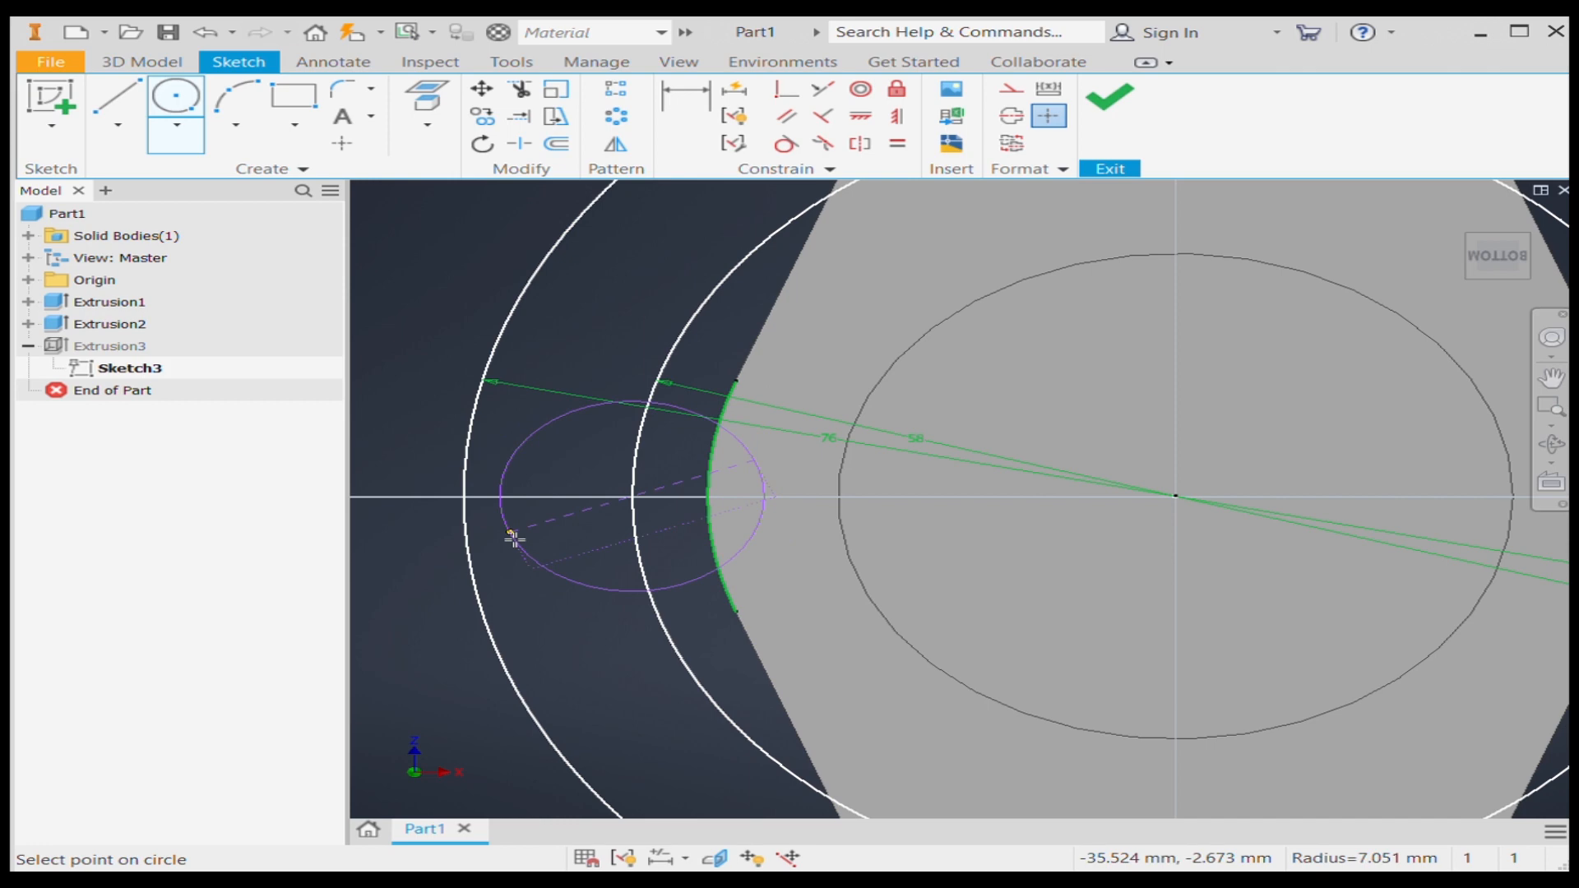
left_click(514, 539)
scroll(515, 540, "up", 6)
key("Escape")
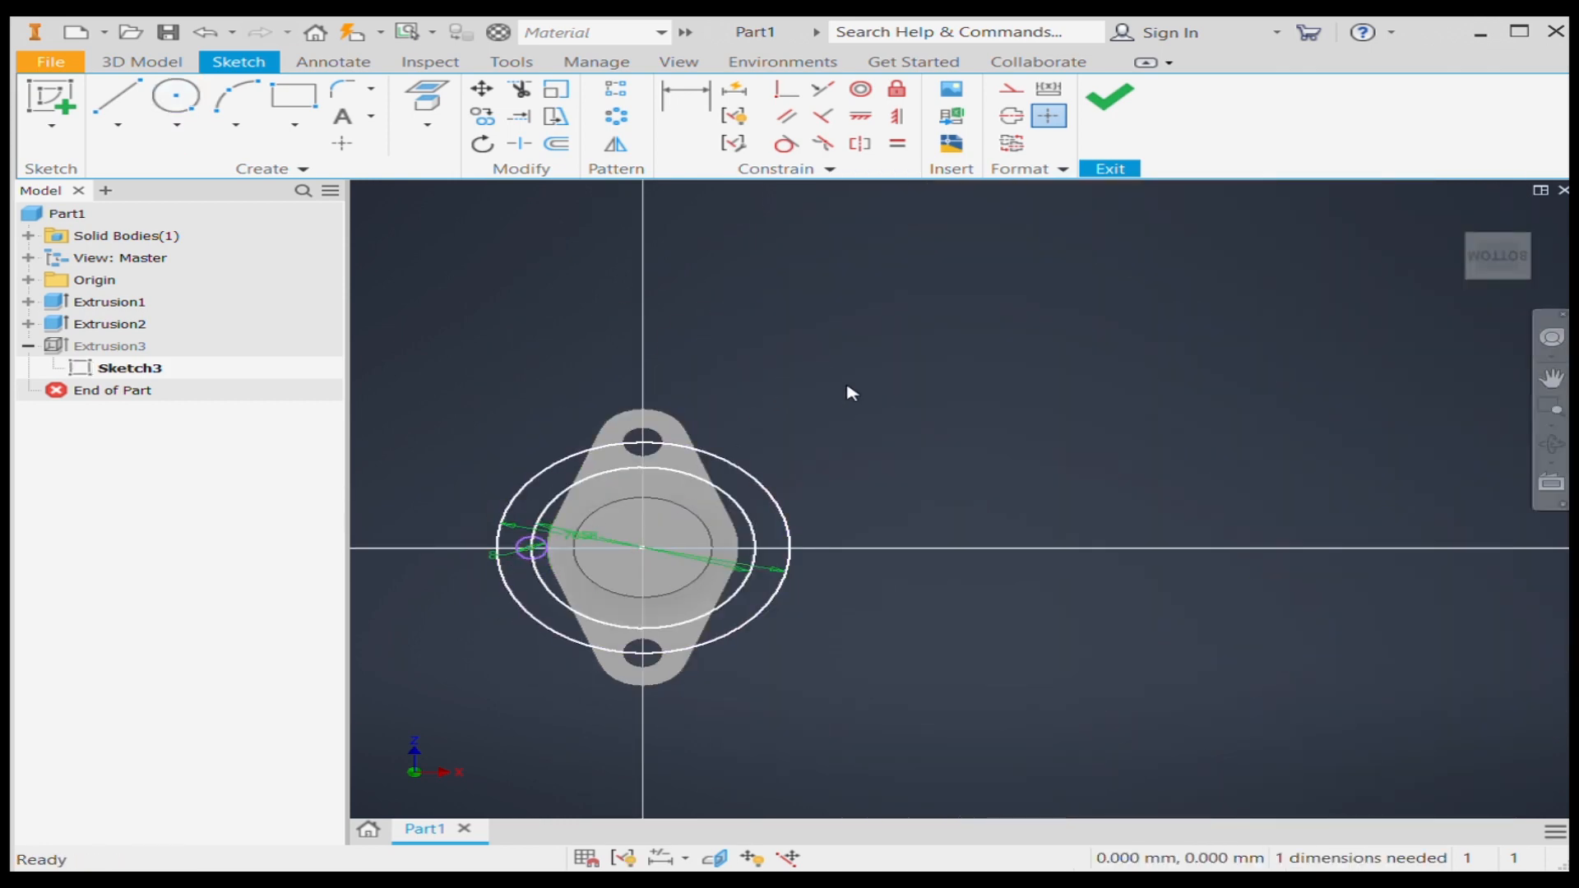
left_click(1084, 141)
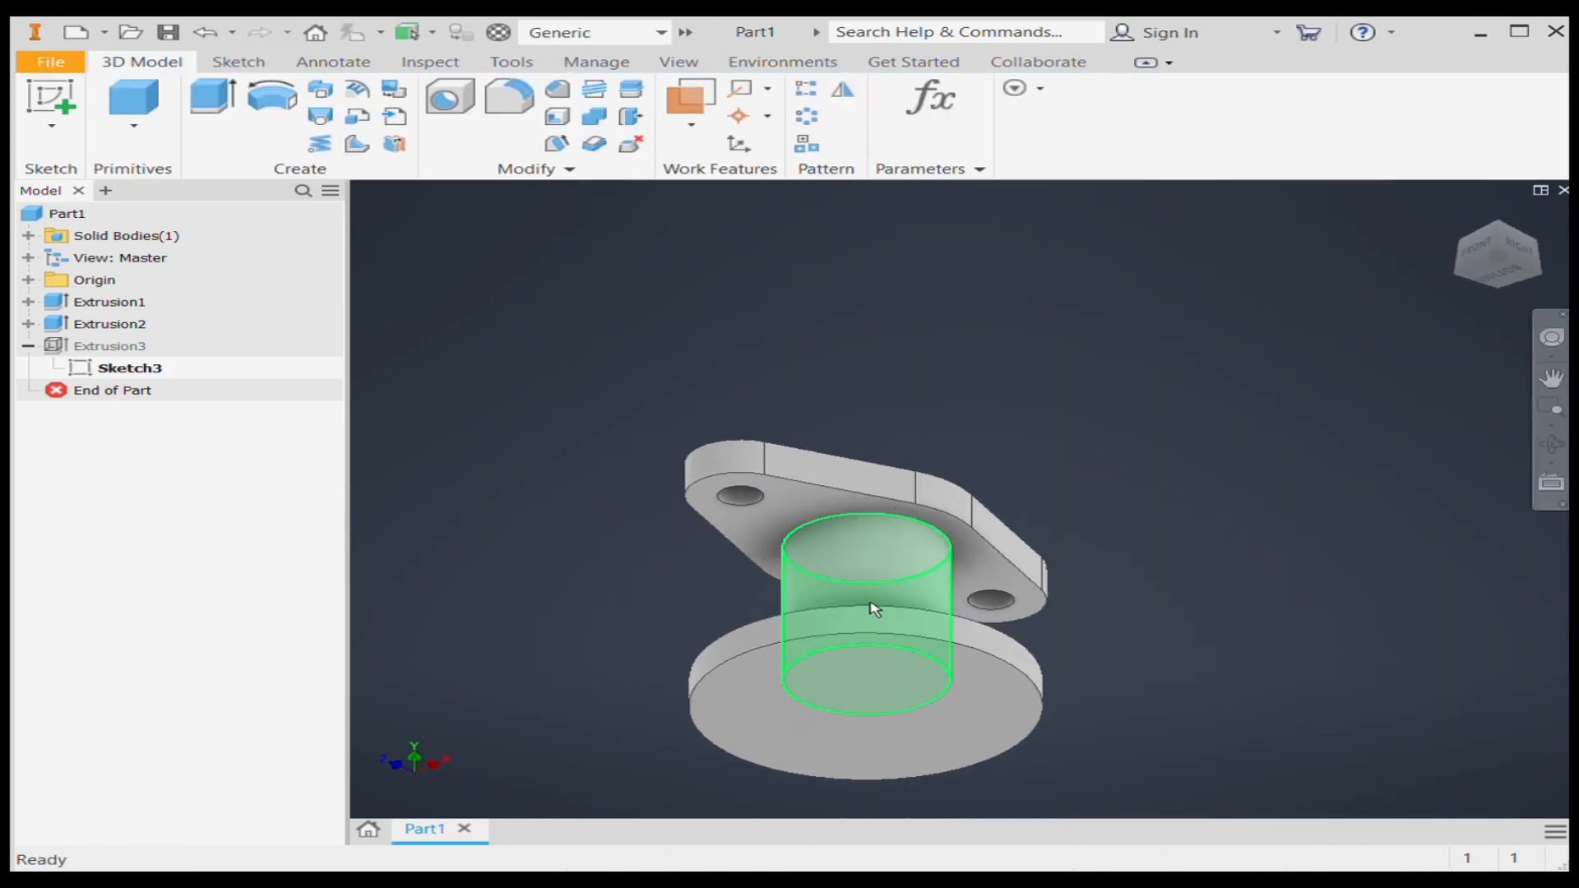
- Make the disc's sketch visible in the model
left_click(119, 368)
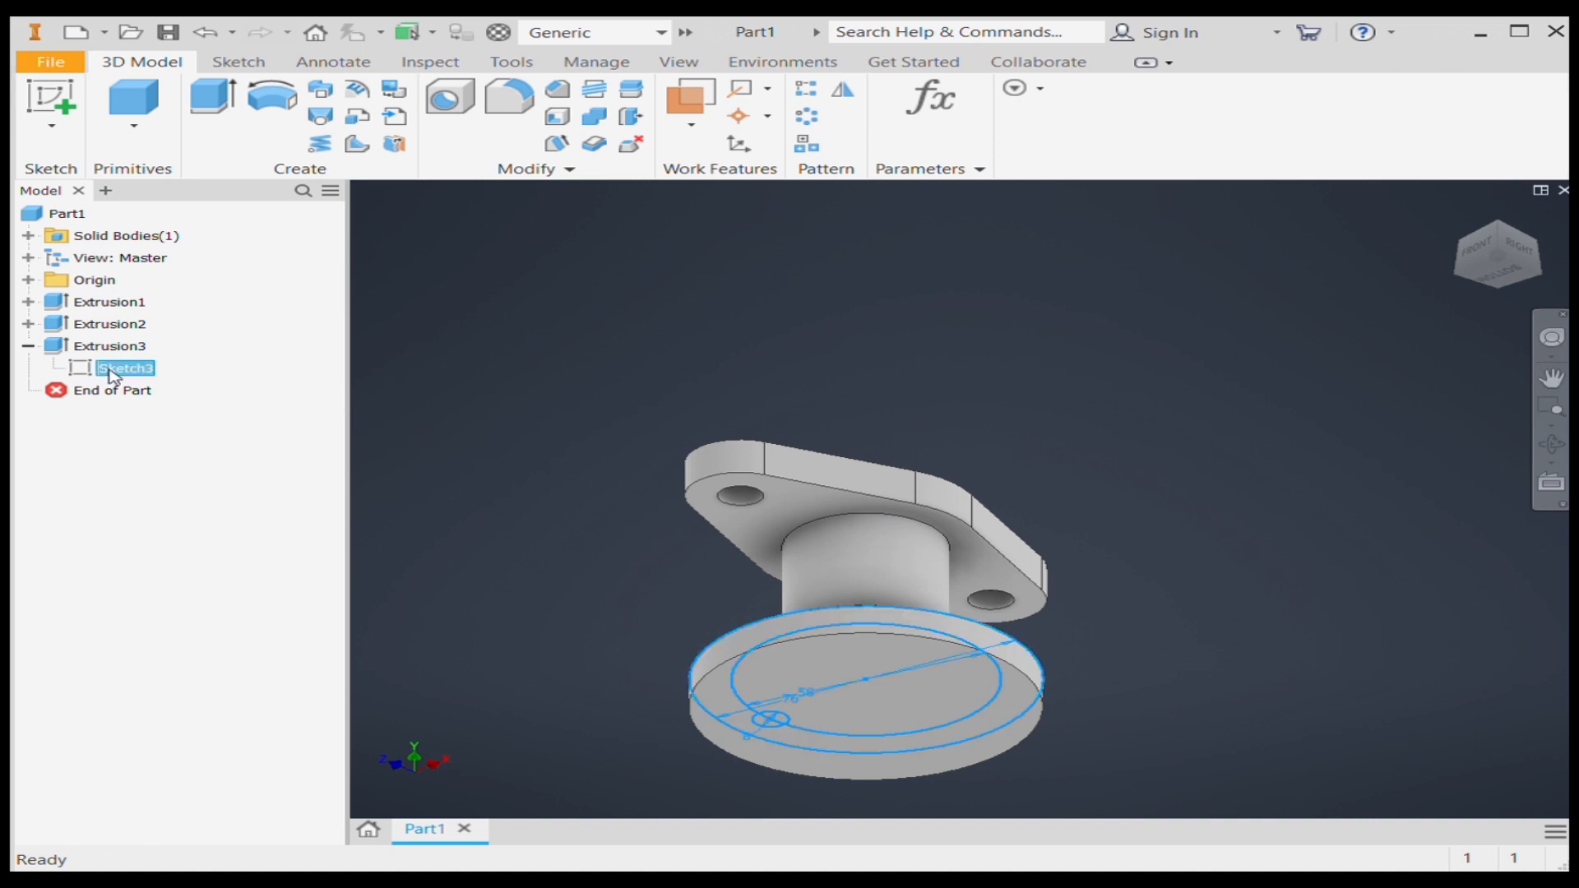
left_click(245, 617)
scroll(736, 708, "down", 8)
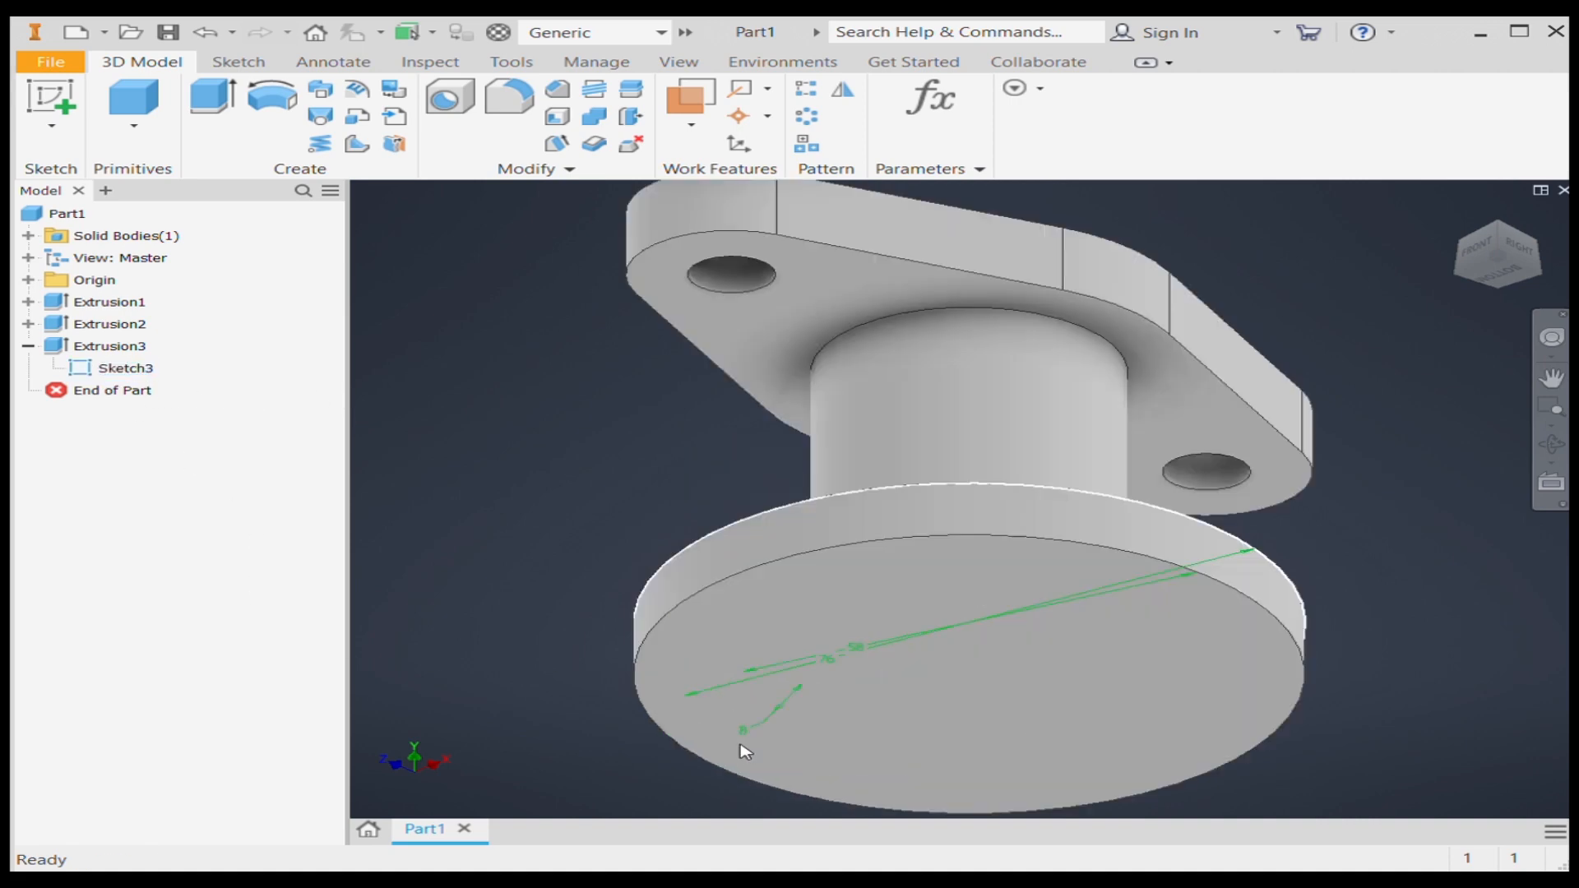
scroll(659, 680, "up", 8)
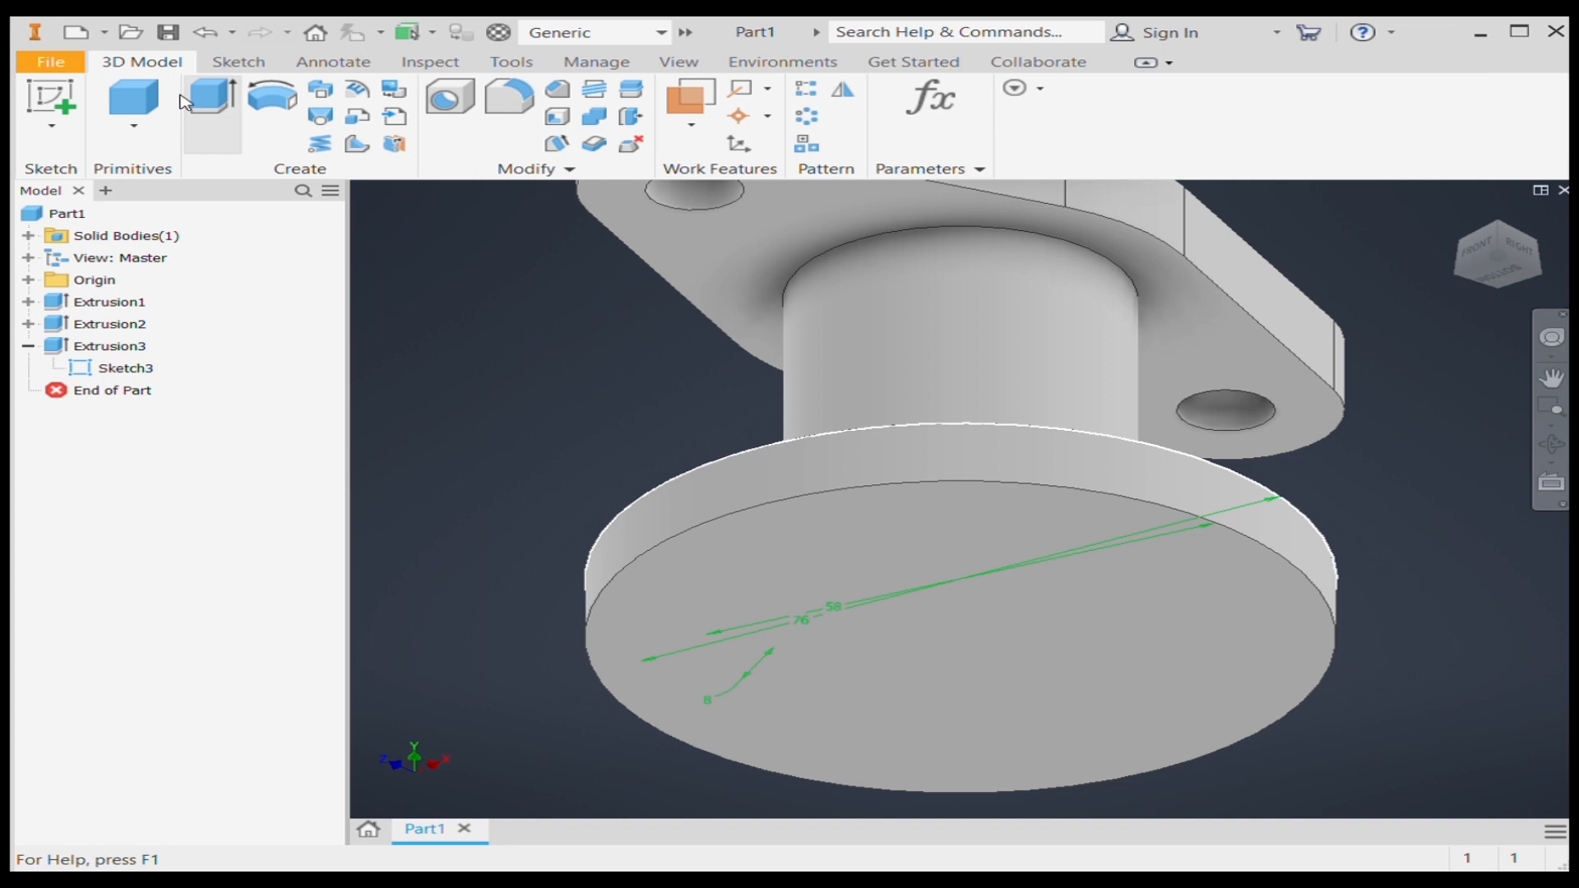
left_click(450, 98)
left_click(688, 650)
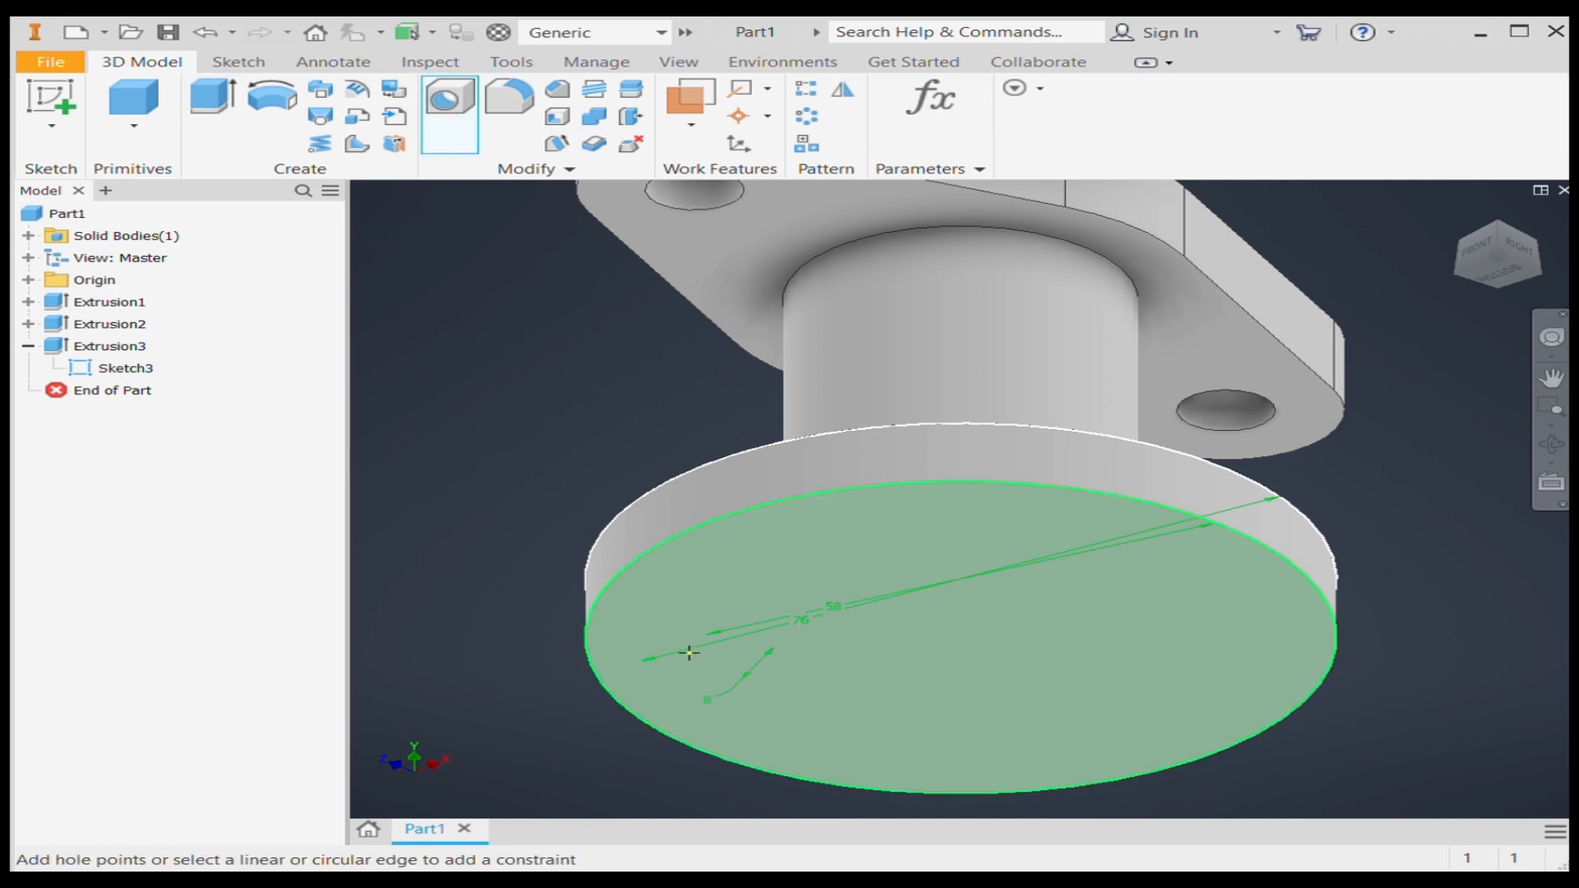
scroll(855, 682, "up", 5)
scroll(817, 662, "down", 3)
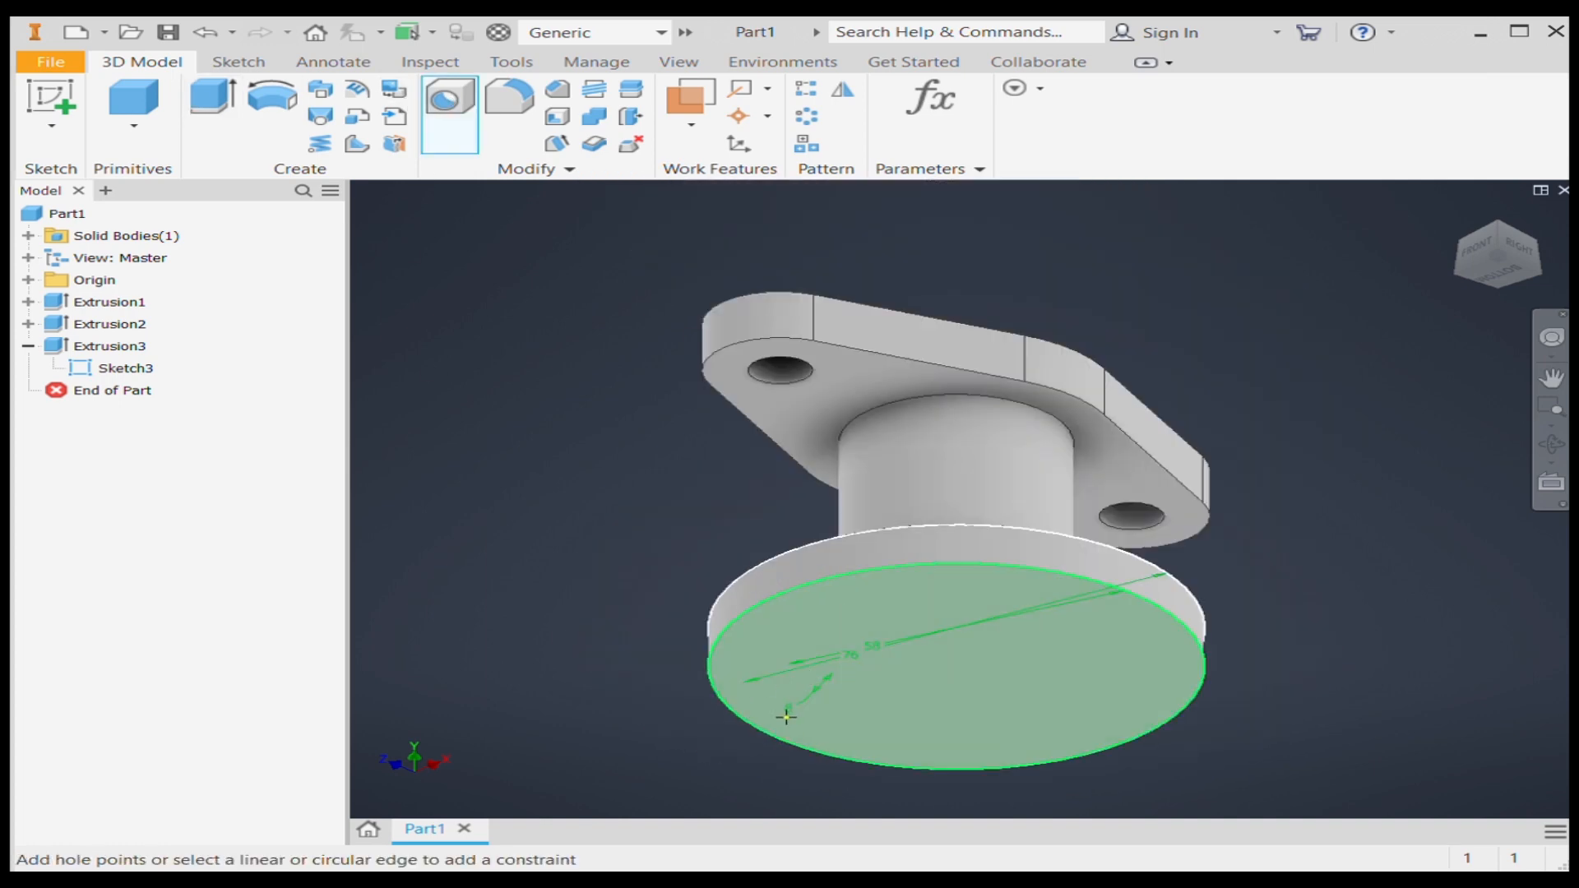
scroll(786, 717, "down", 3)
scroll(881, 649, "down", 4)
scroll(842, 638, "up", 2)
scroll(849, 702, "up", 5)
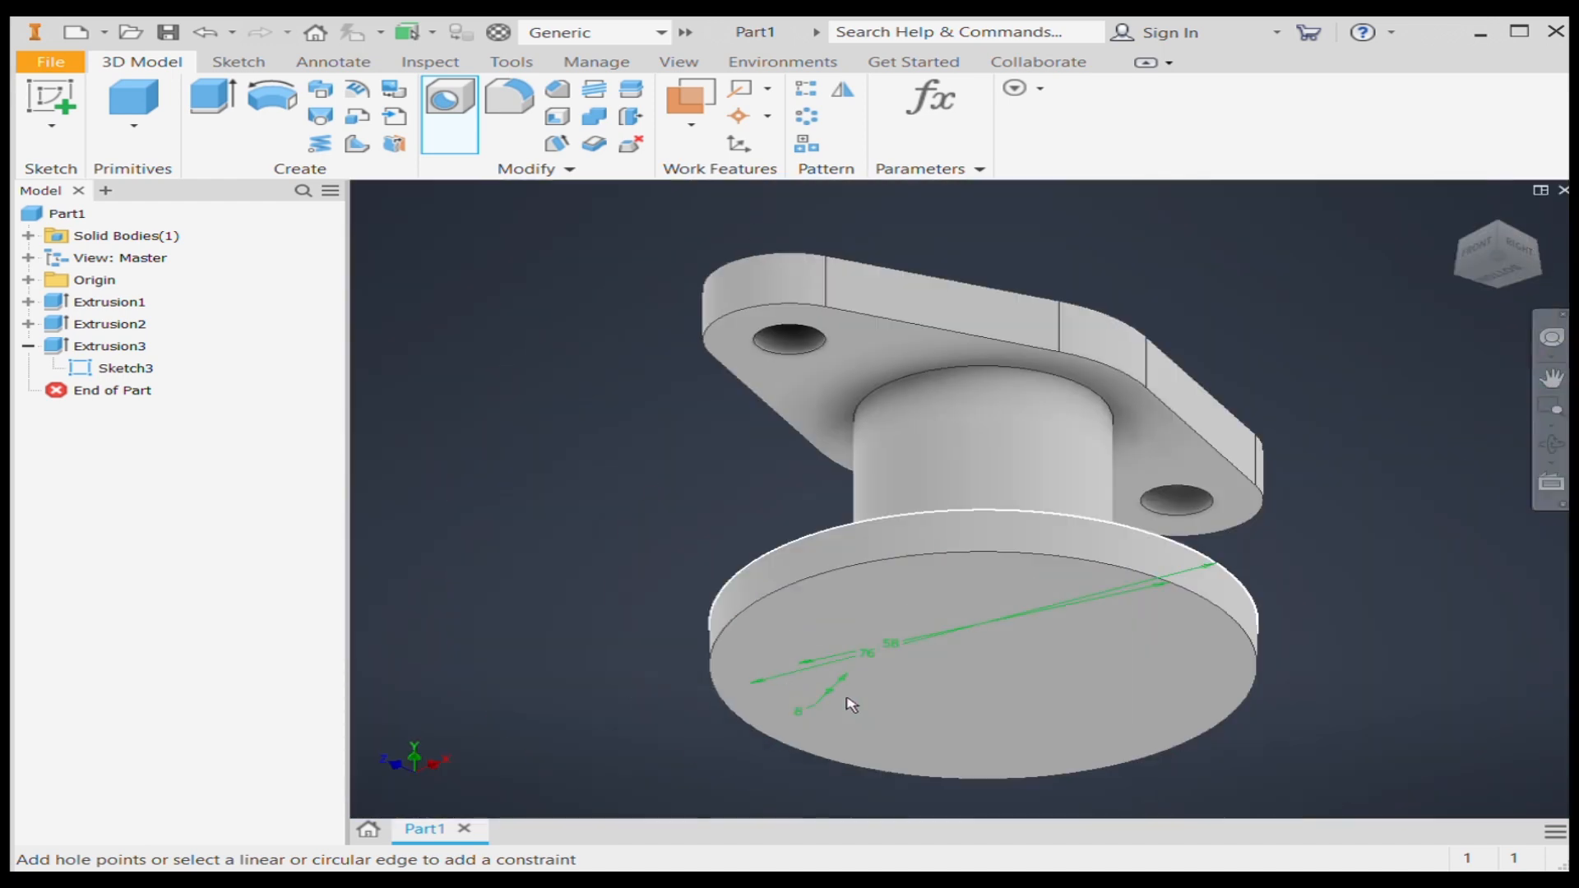
key("Escape")
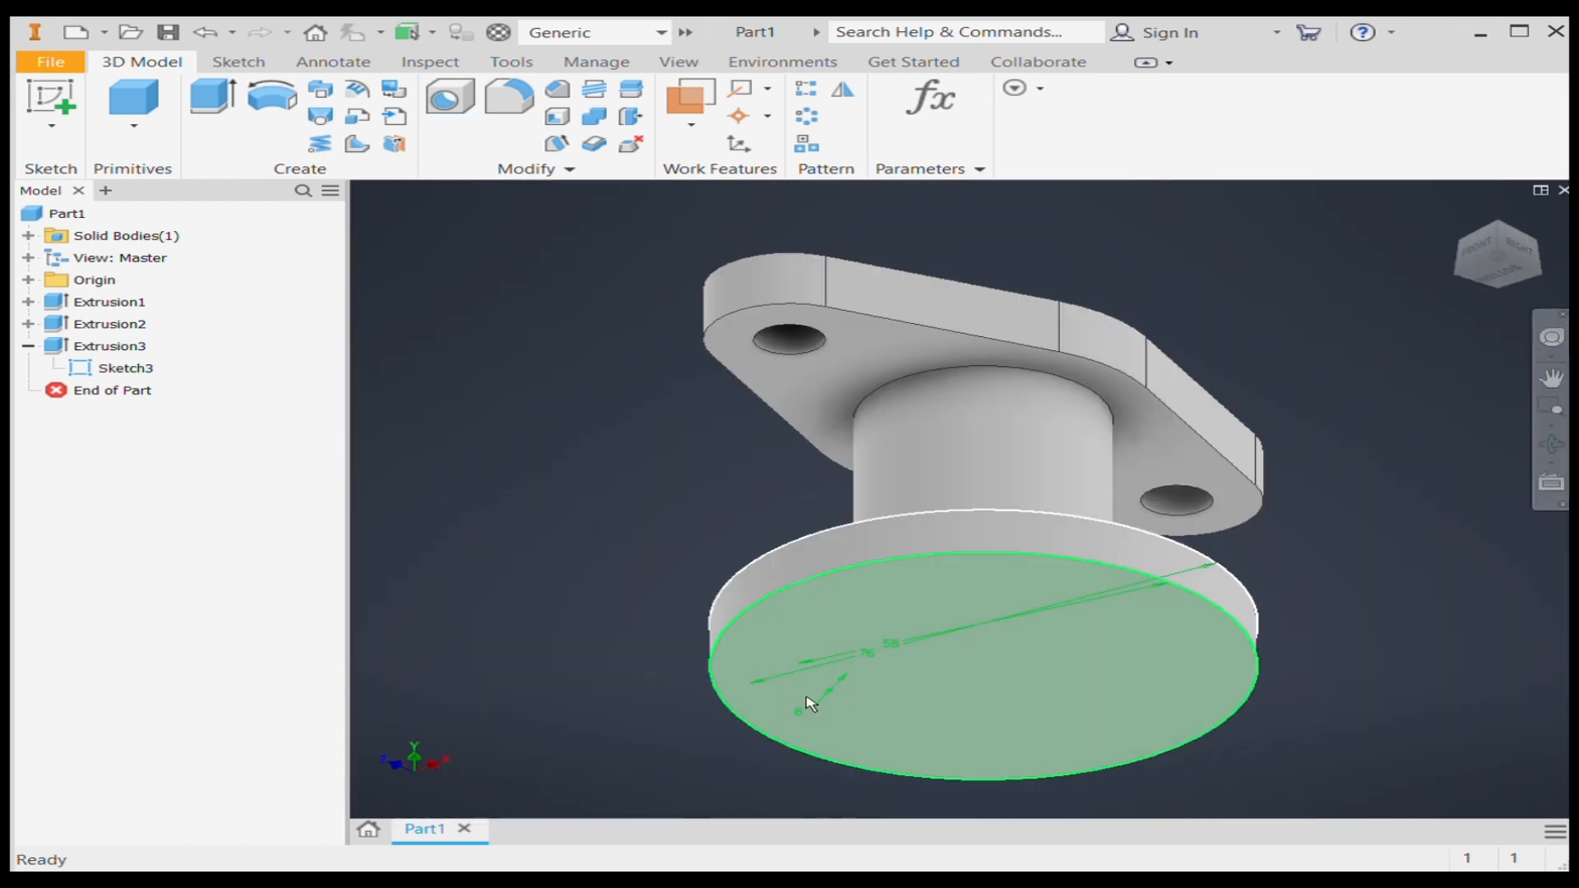
scroll(828, 674, "down", 5)
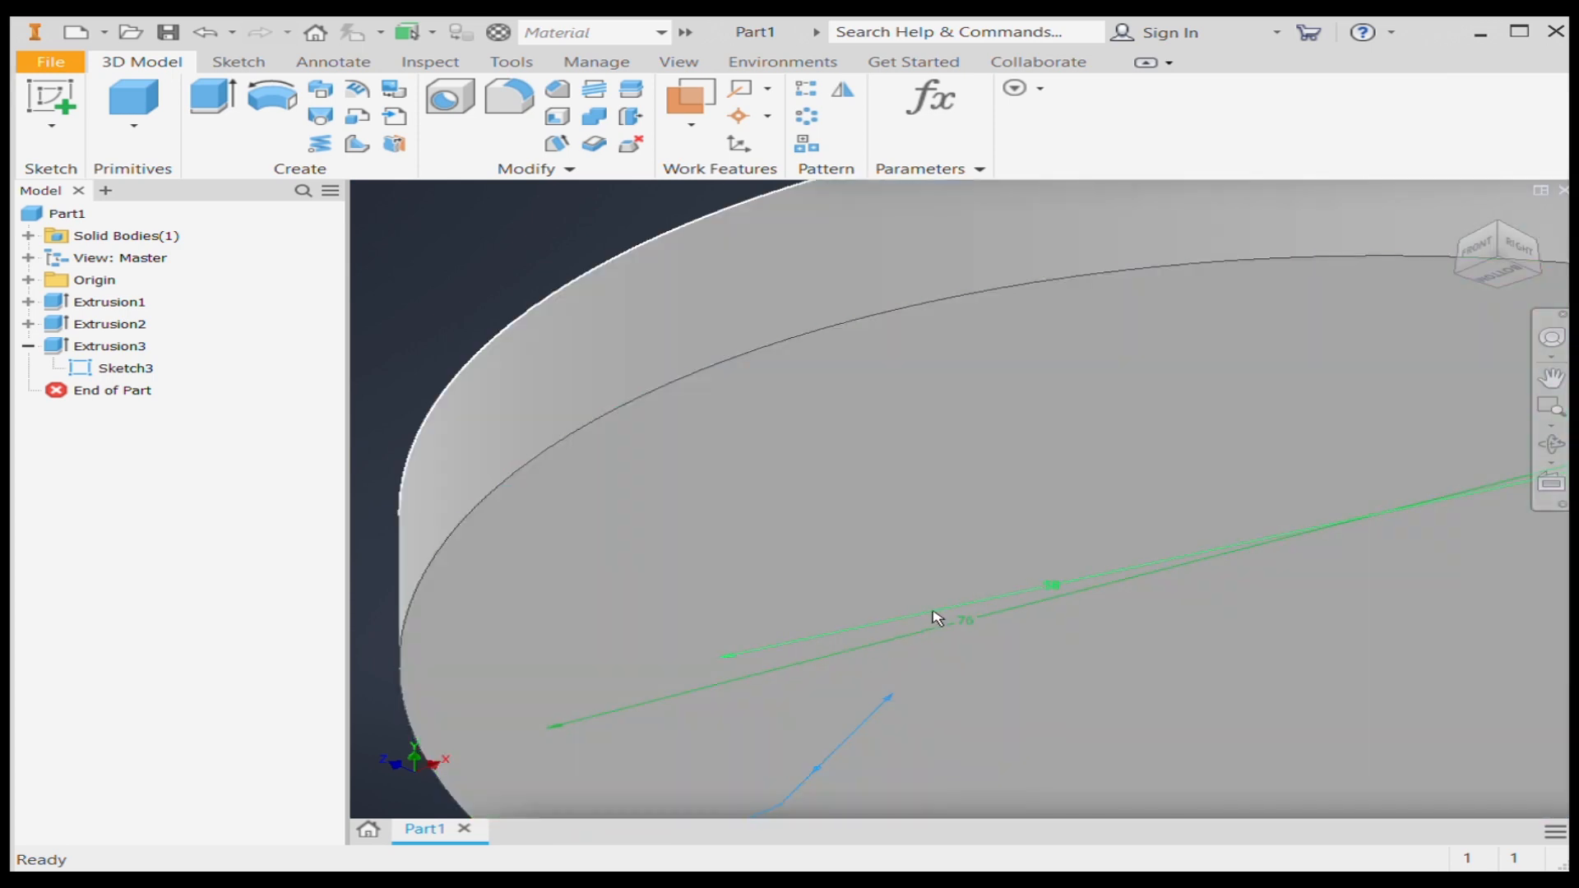
scroll(708, 649, "up", 5)
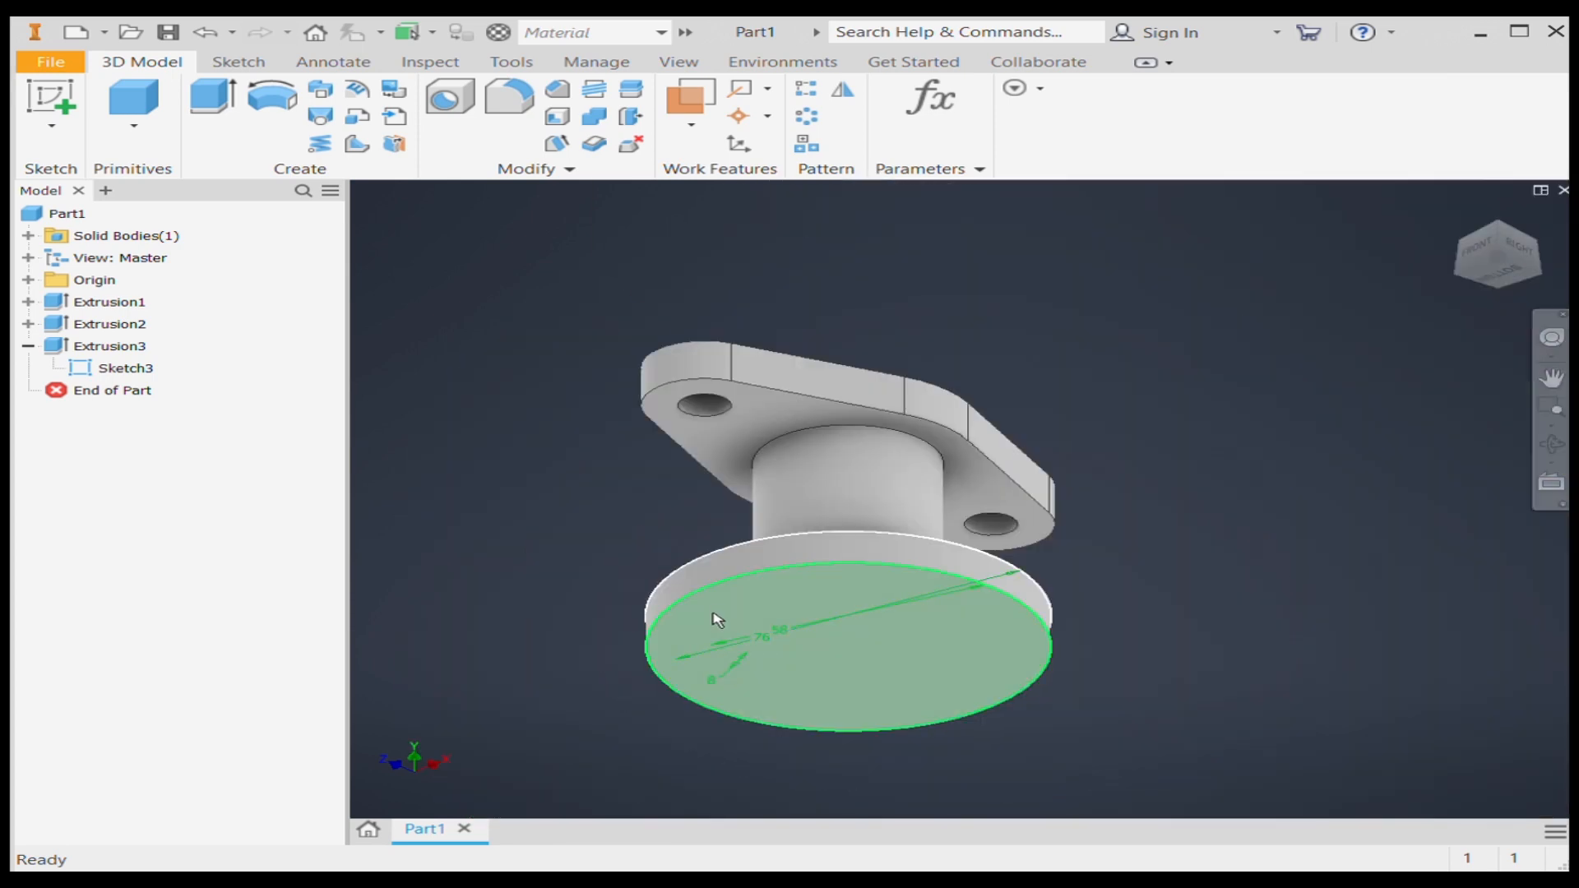
- Cut an 8 mm hole in the disc's upper face, centred on the sketched 8 mm circle
left_click(1480, 248)
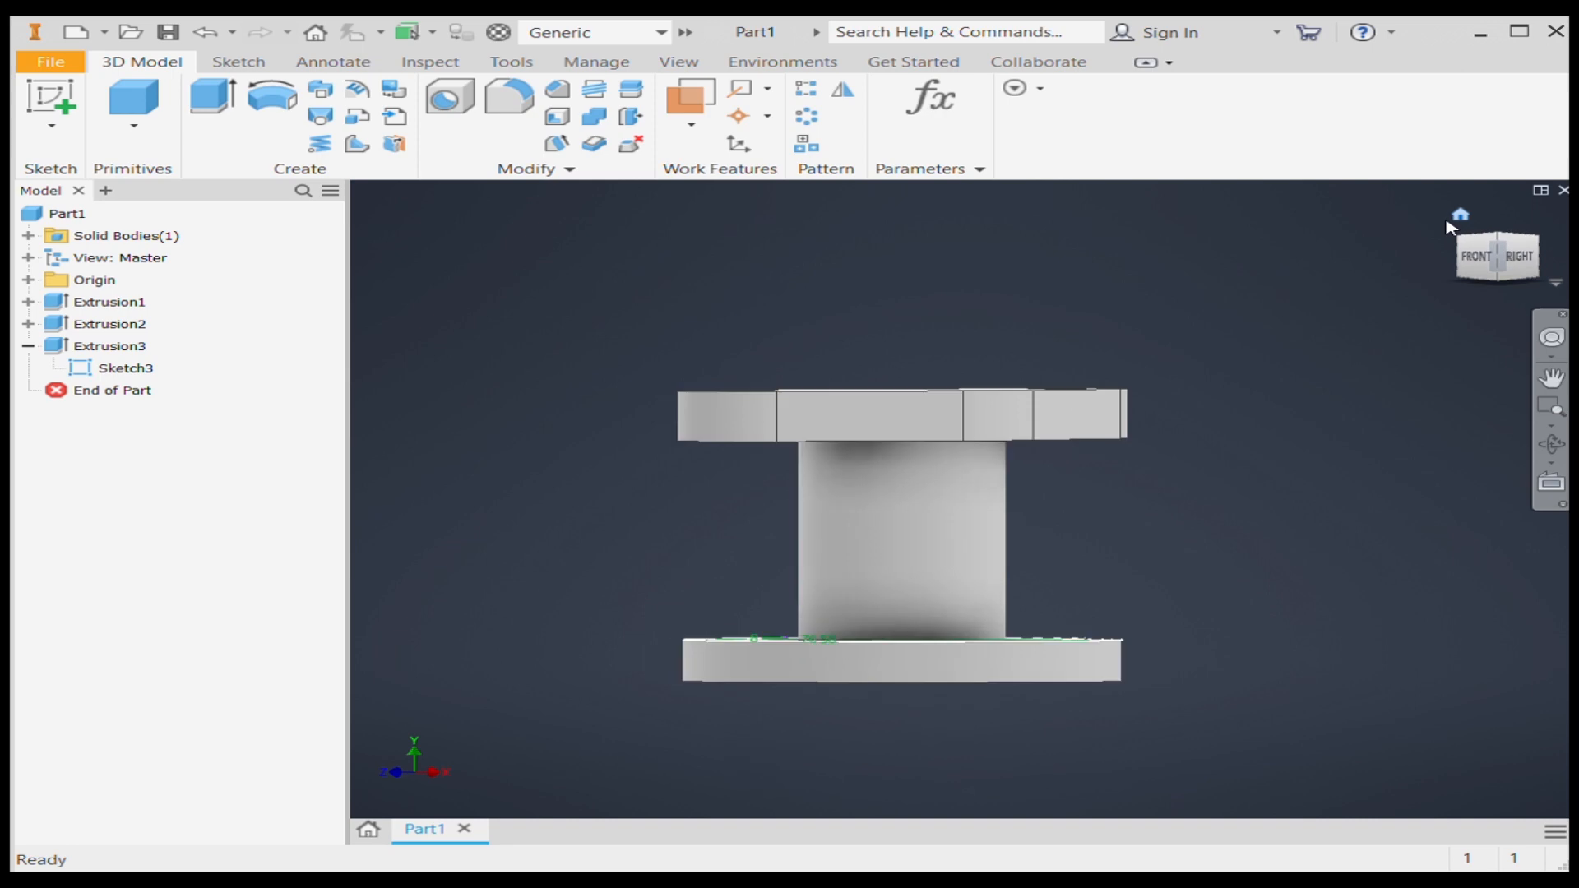
left_click(1460, 215)
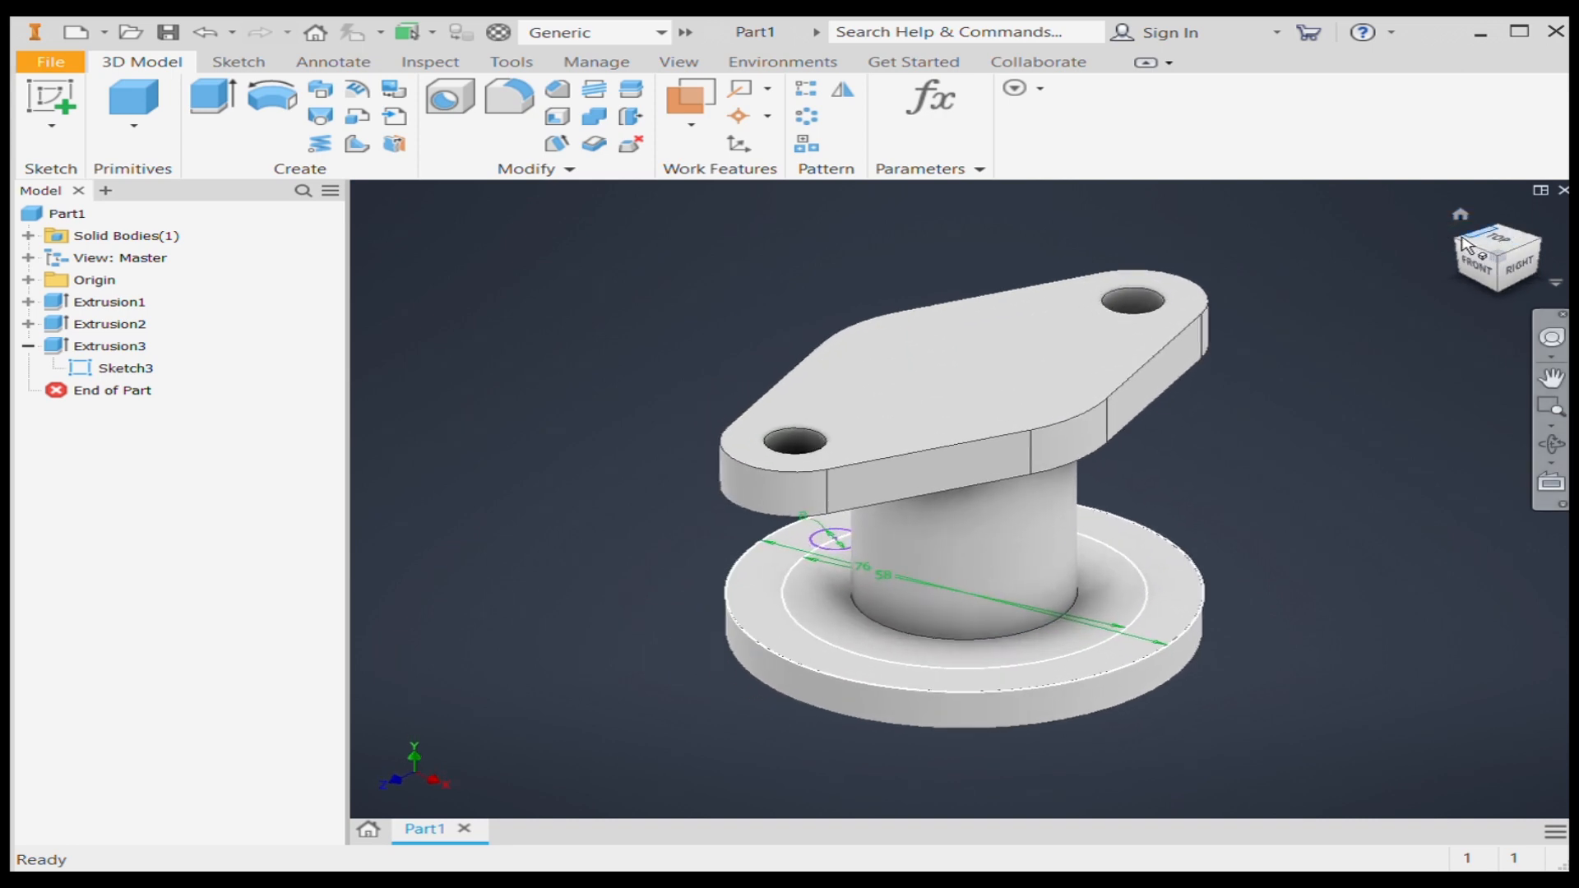
left_click(1485, 240)
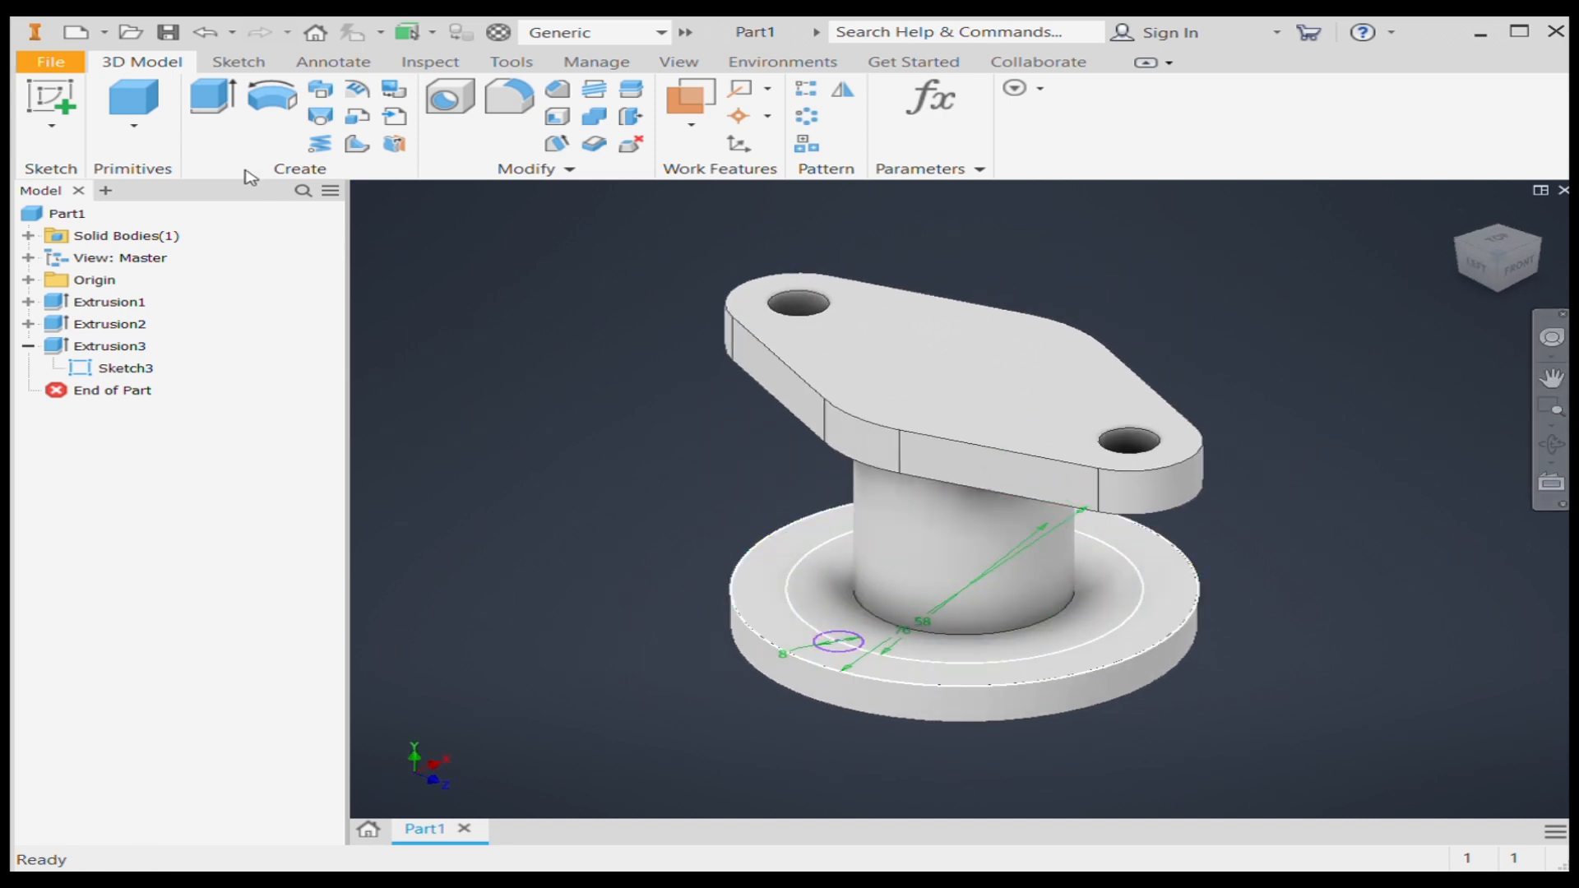
left_click(448, 102)
scroll(838, 650, "up", 5)
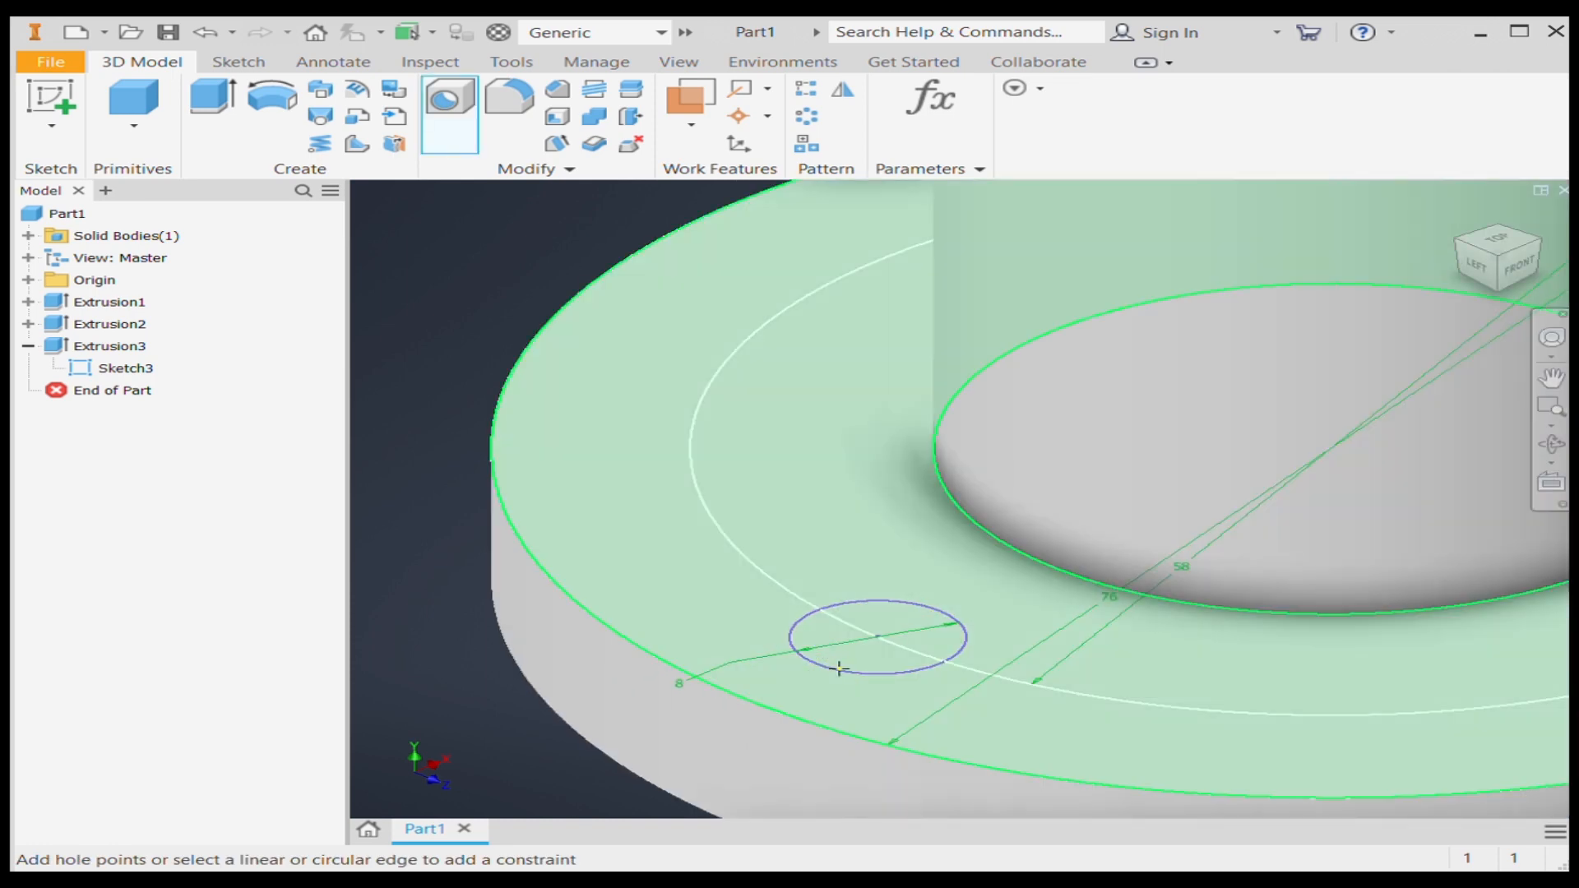
left_click(877, 638)
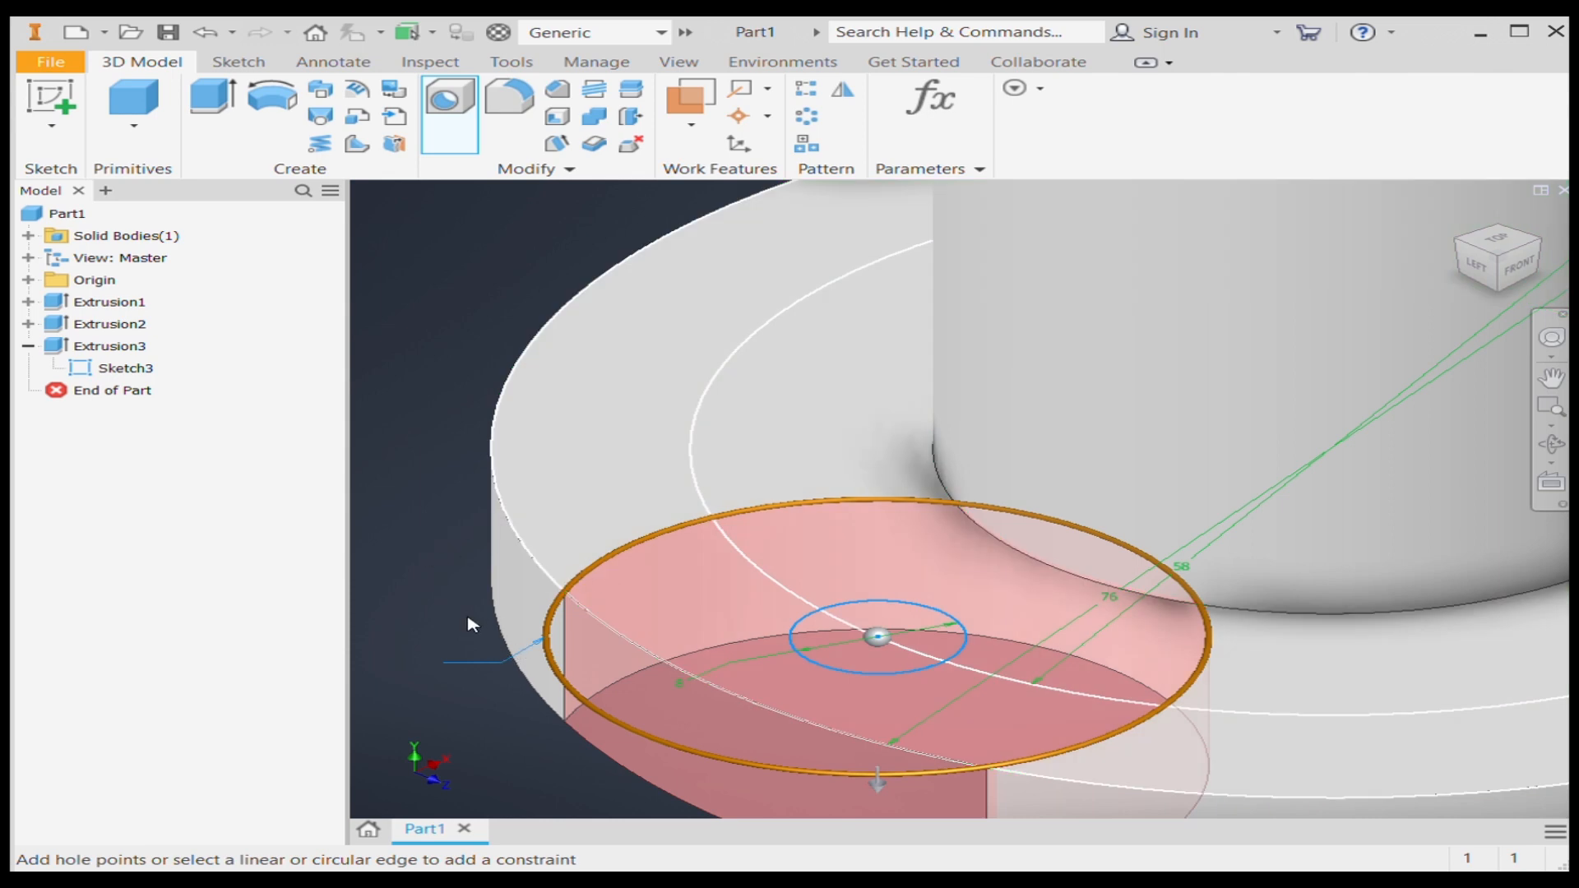
type("10")
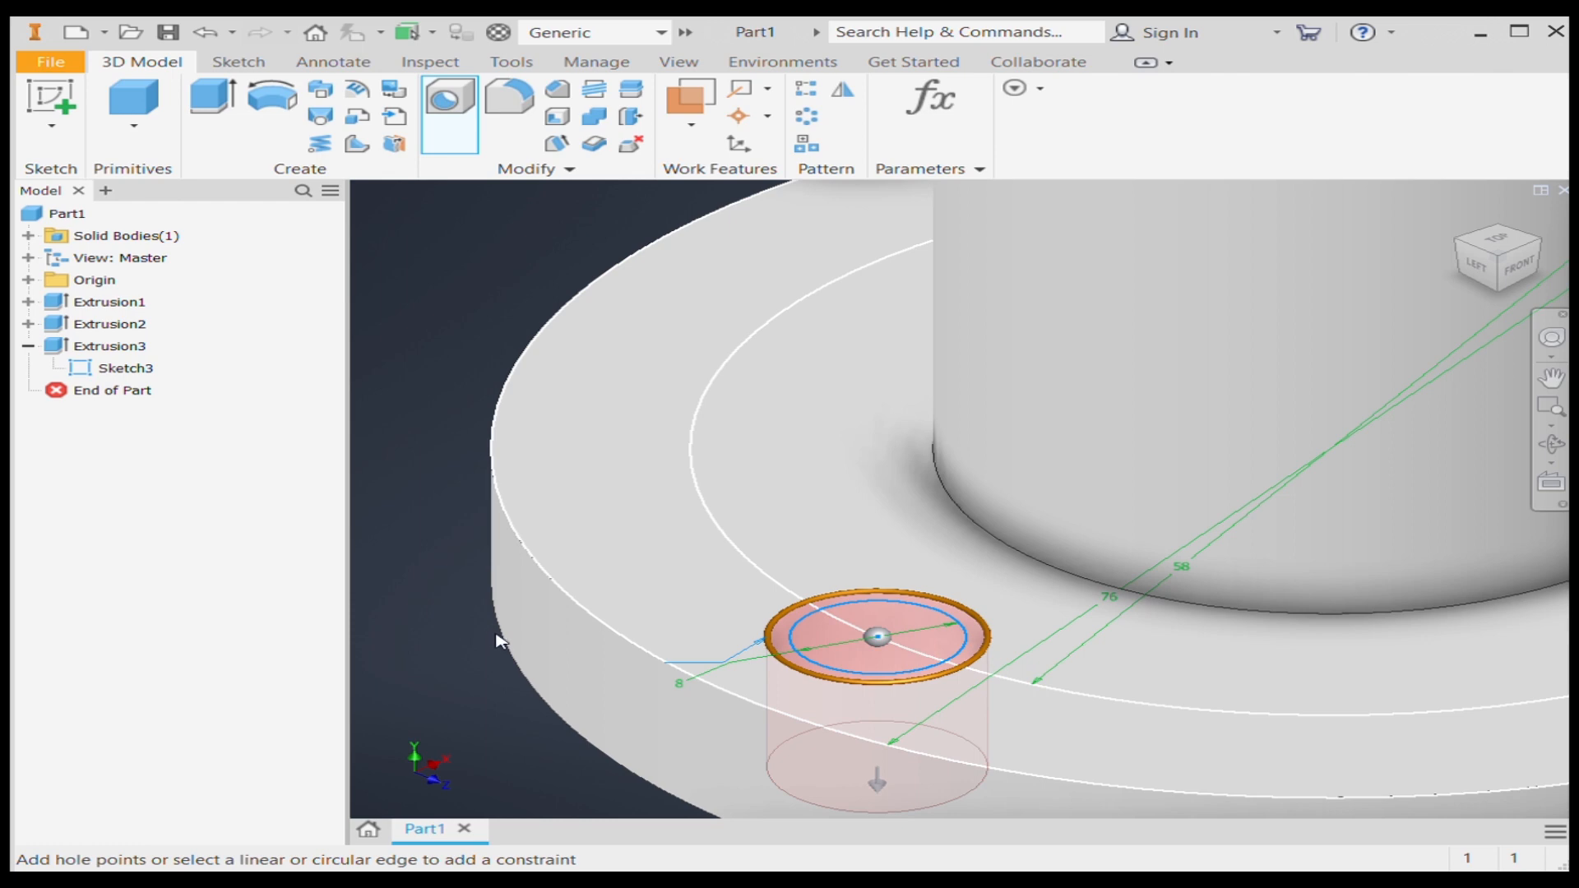
type("8")
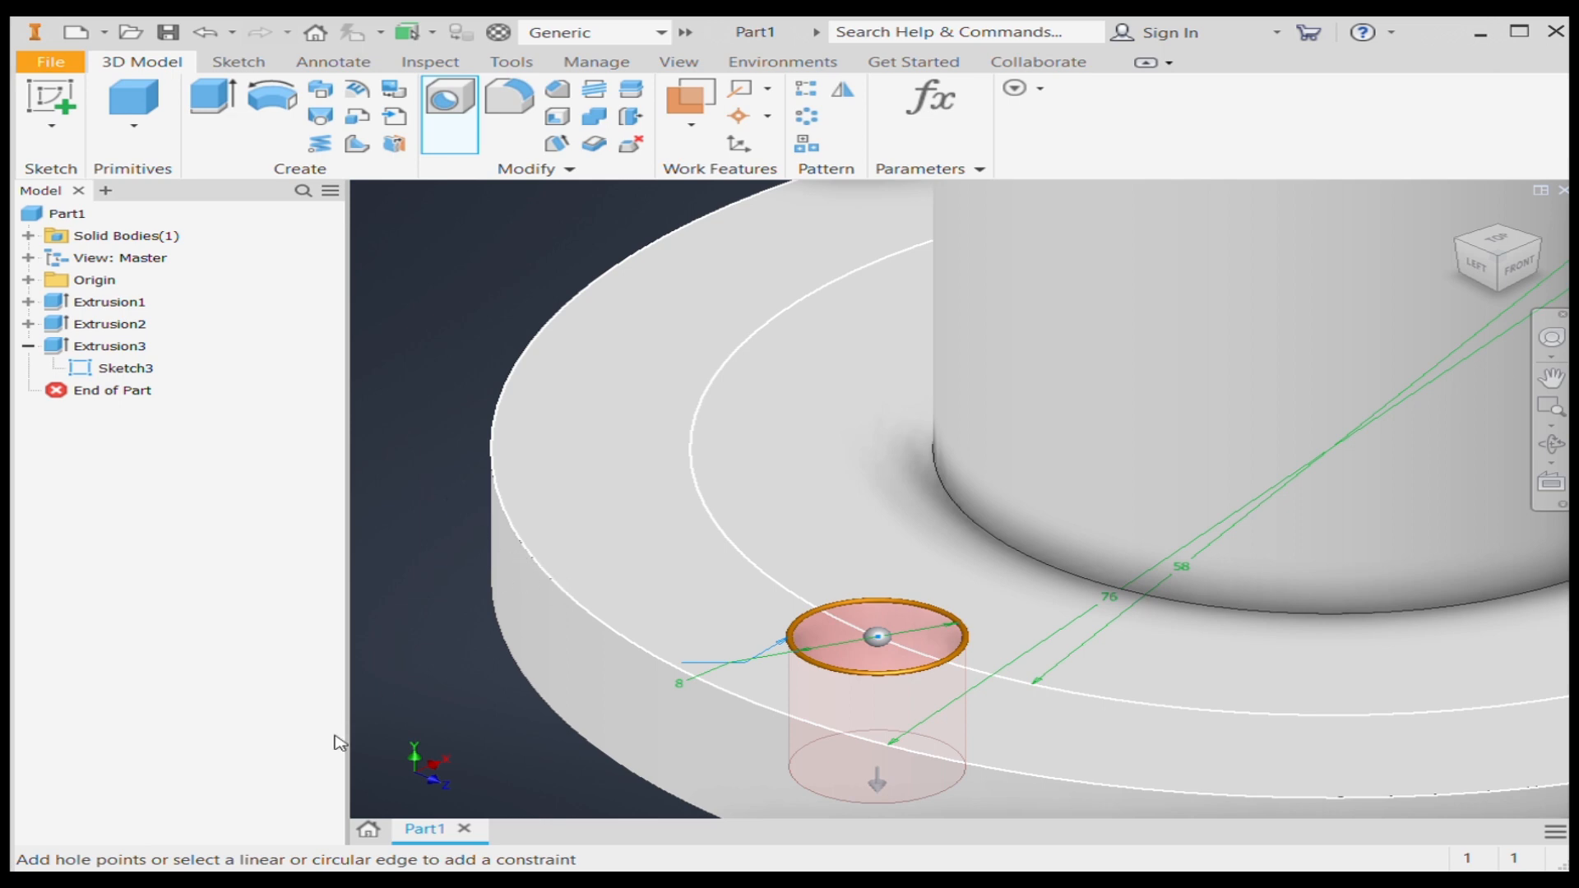
key("Return")
scroll(748, 644, "down", 5)
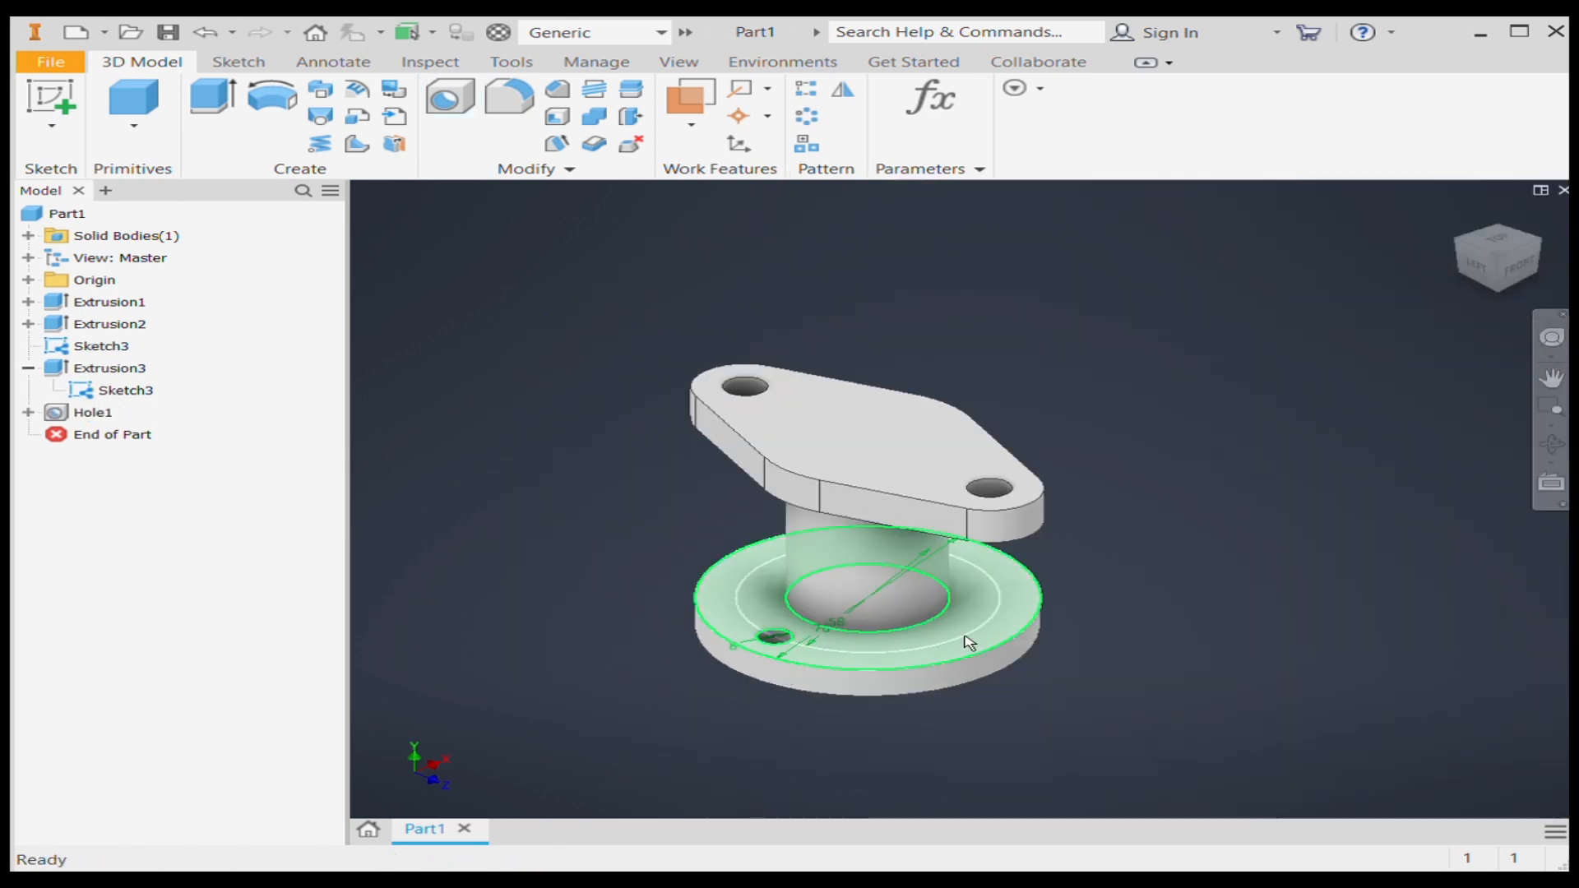
left_click(1497, 294)
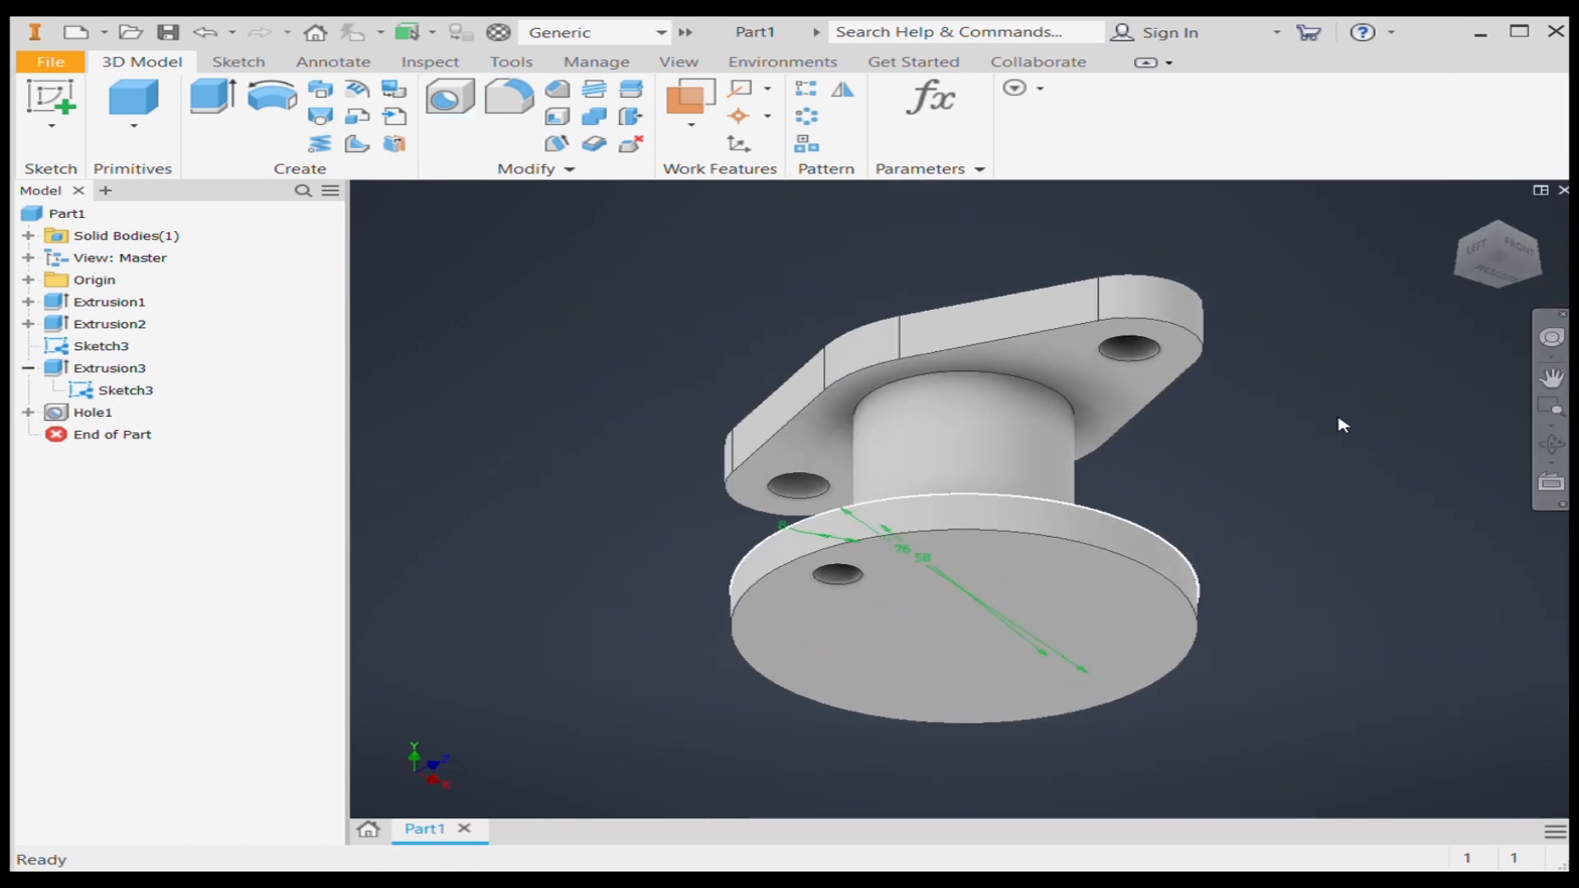
left_click(1454, 223)
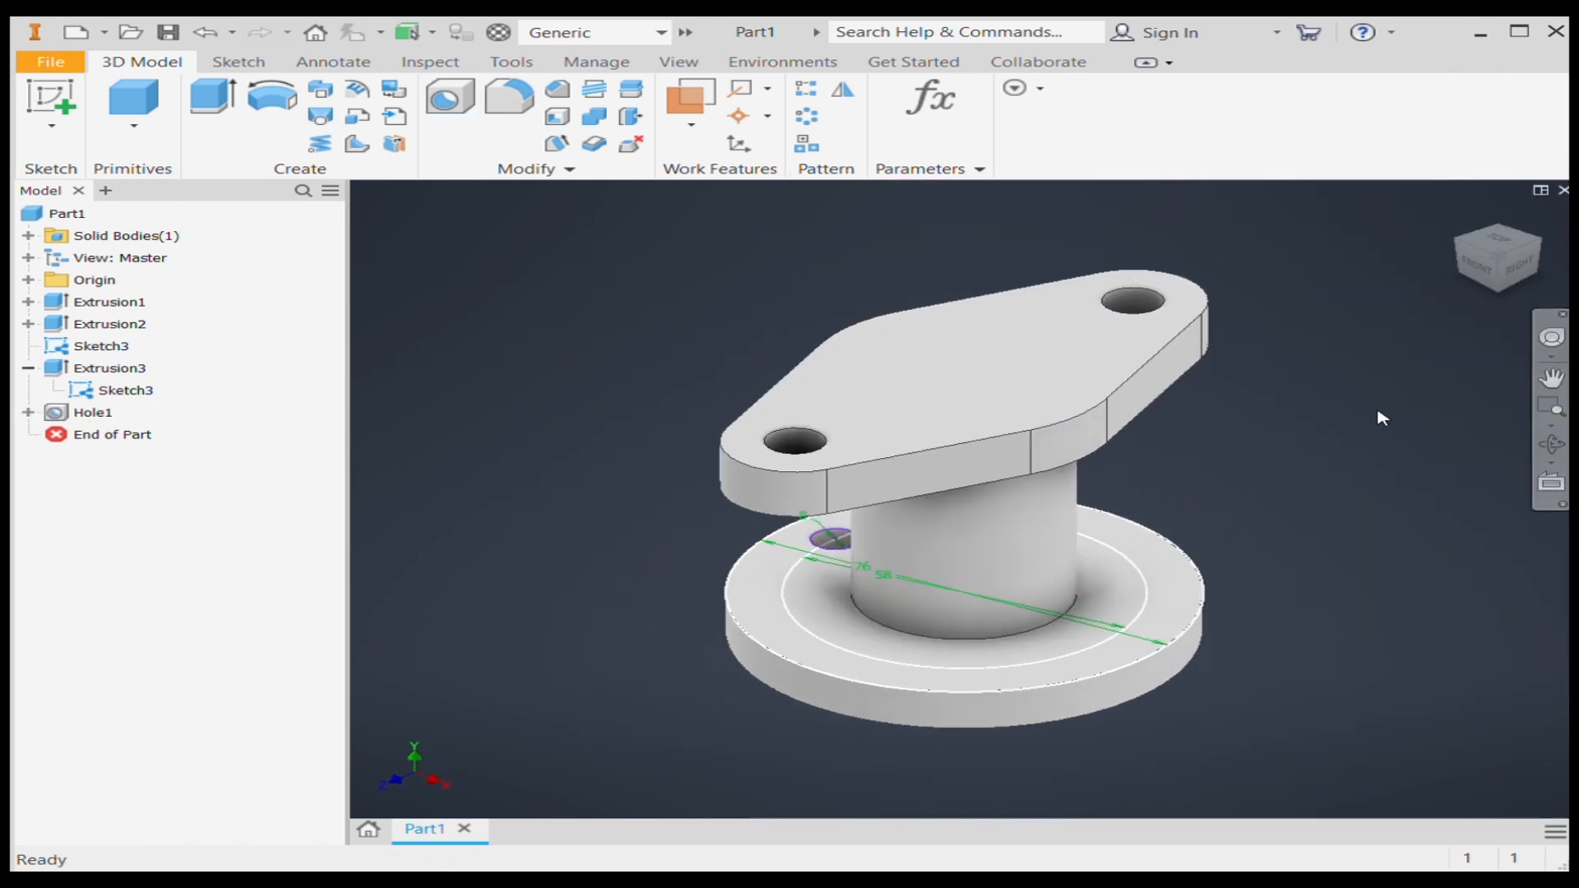
left_click(1458, 247)
left_click(807, 116)
scroll(851, 593, "up", 4)
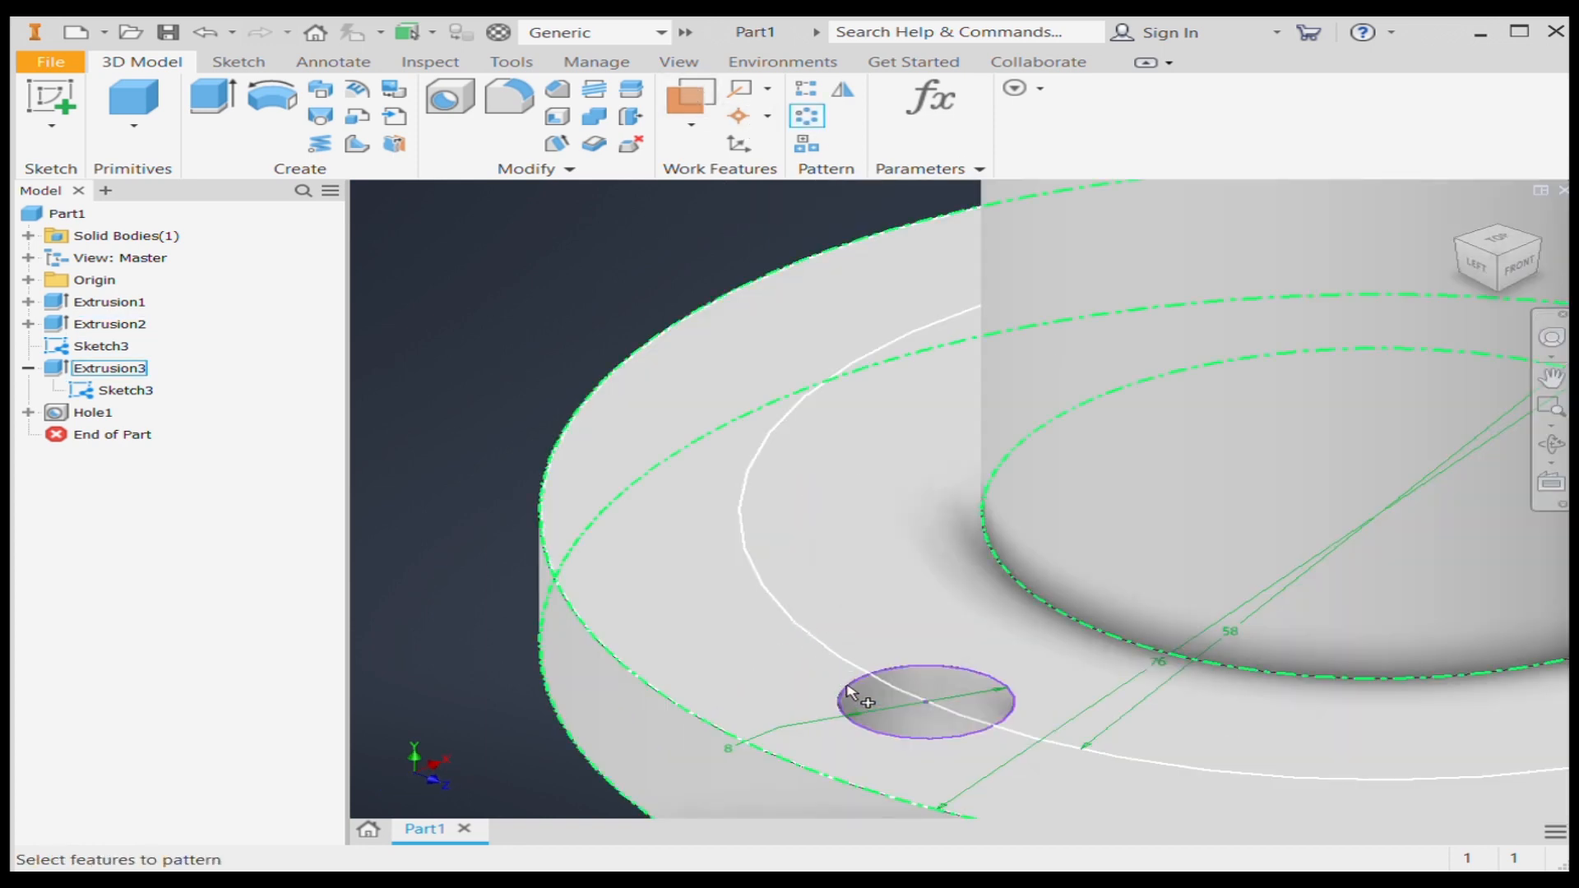
left_click(905, 673)
scroll(878, 676, "down", 3)
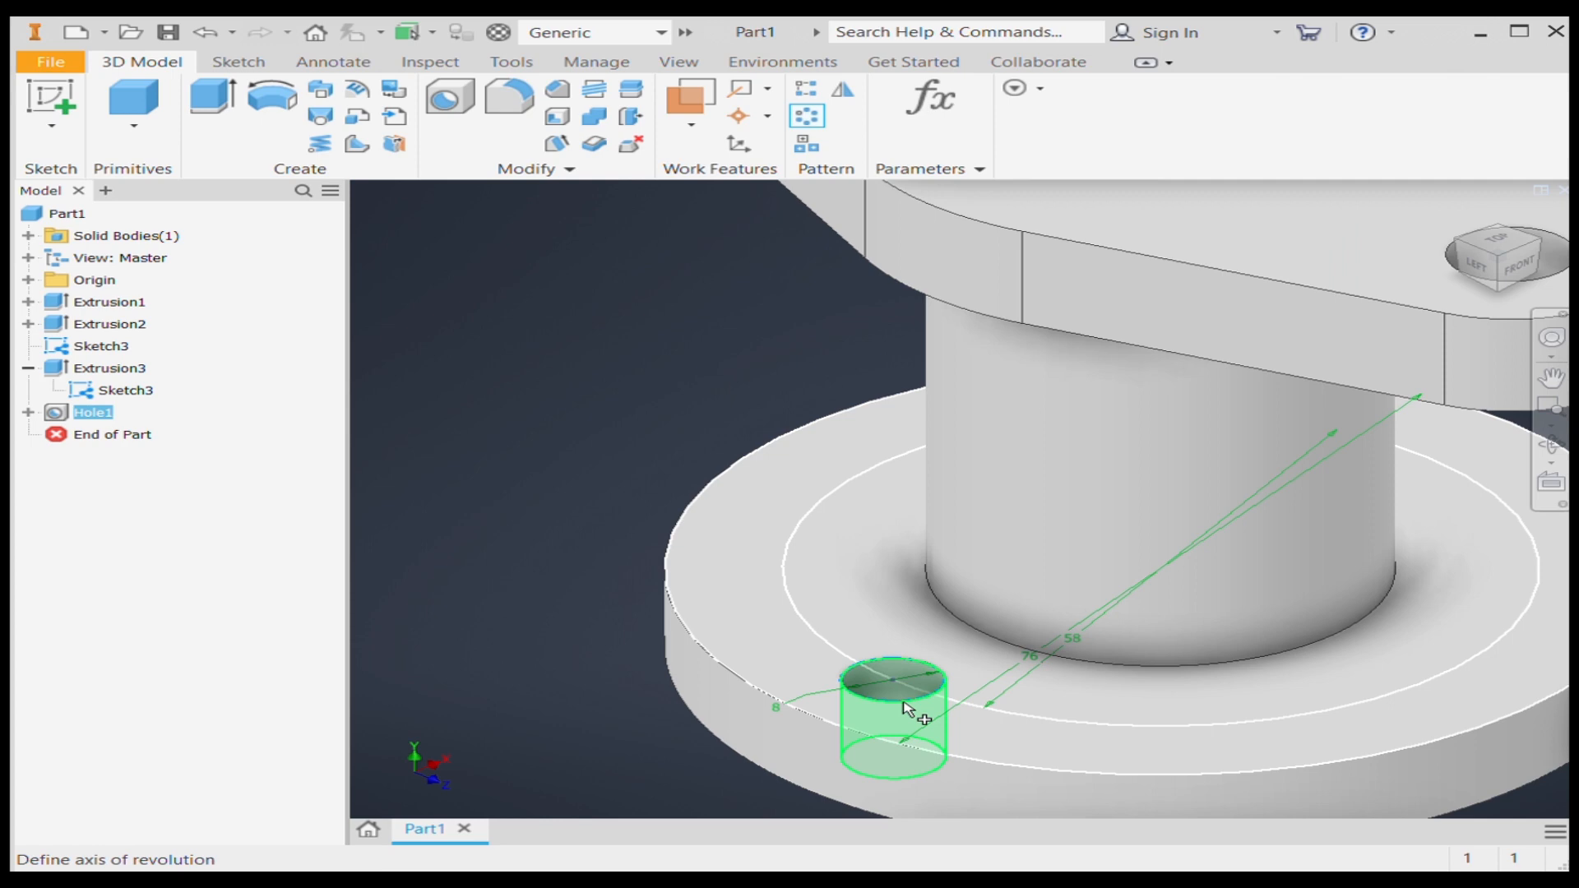
left_click(898, 705)
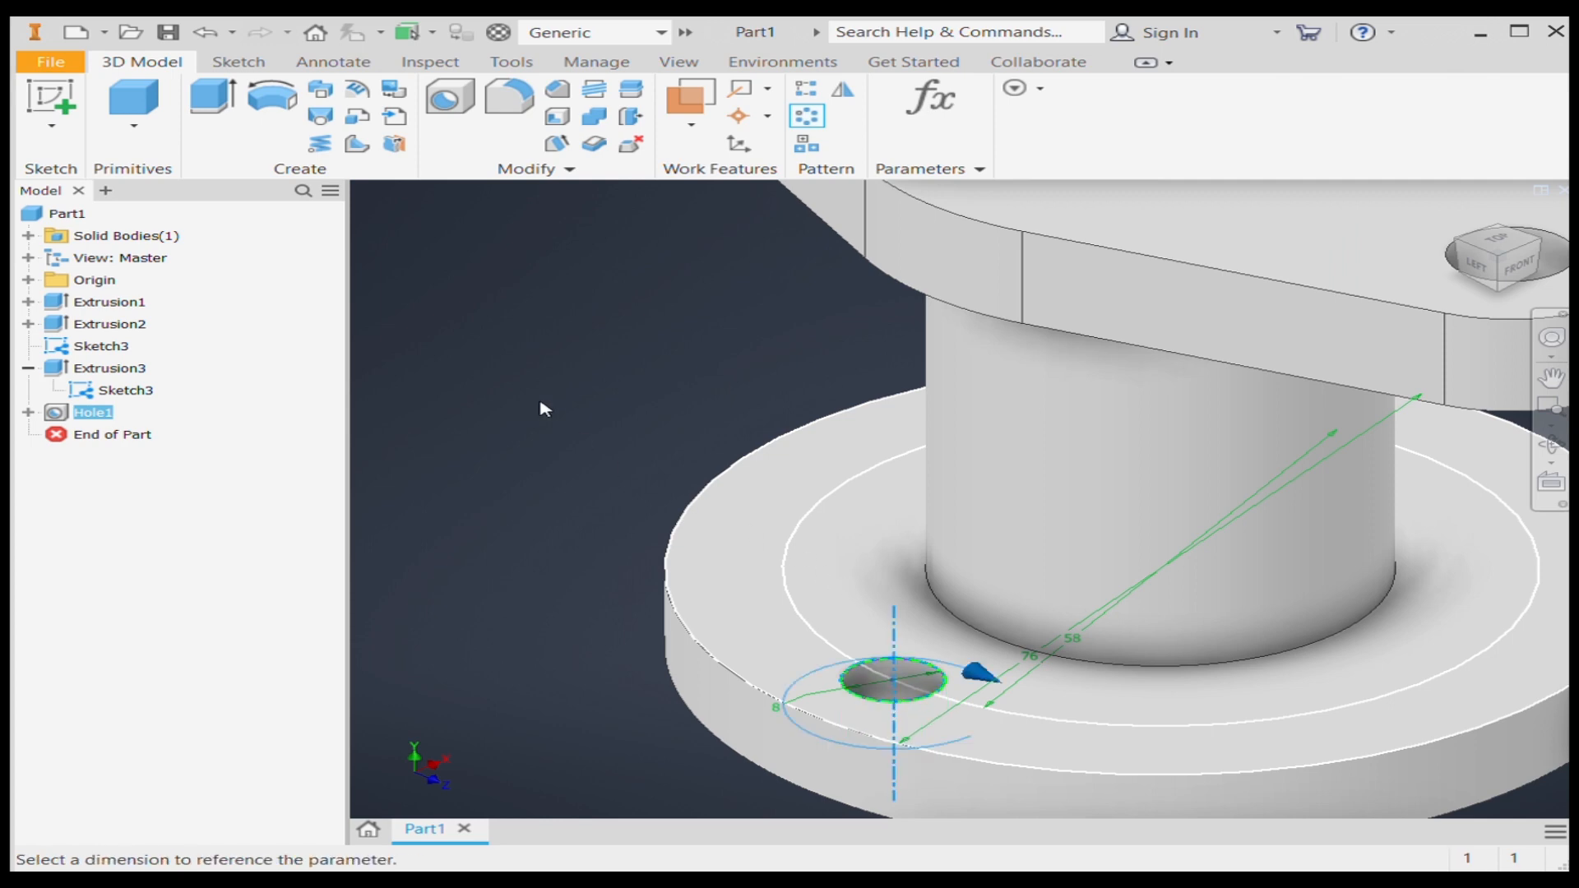
key("Escape")
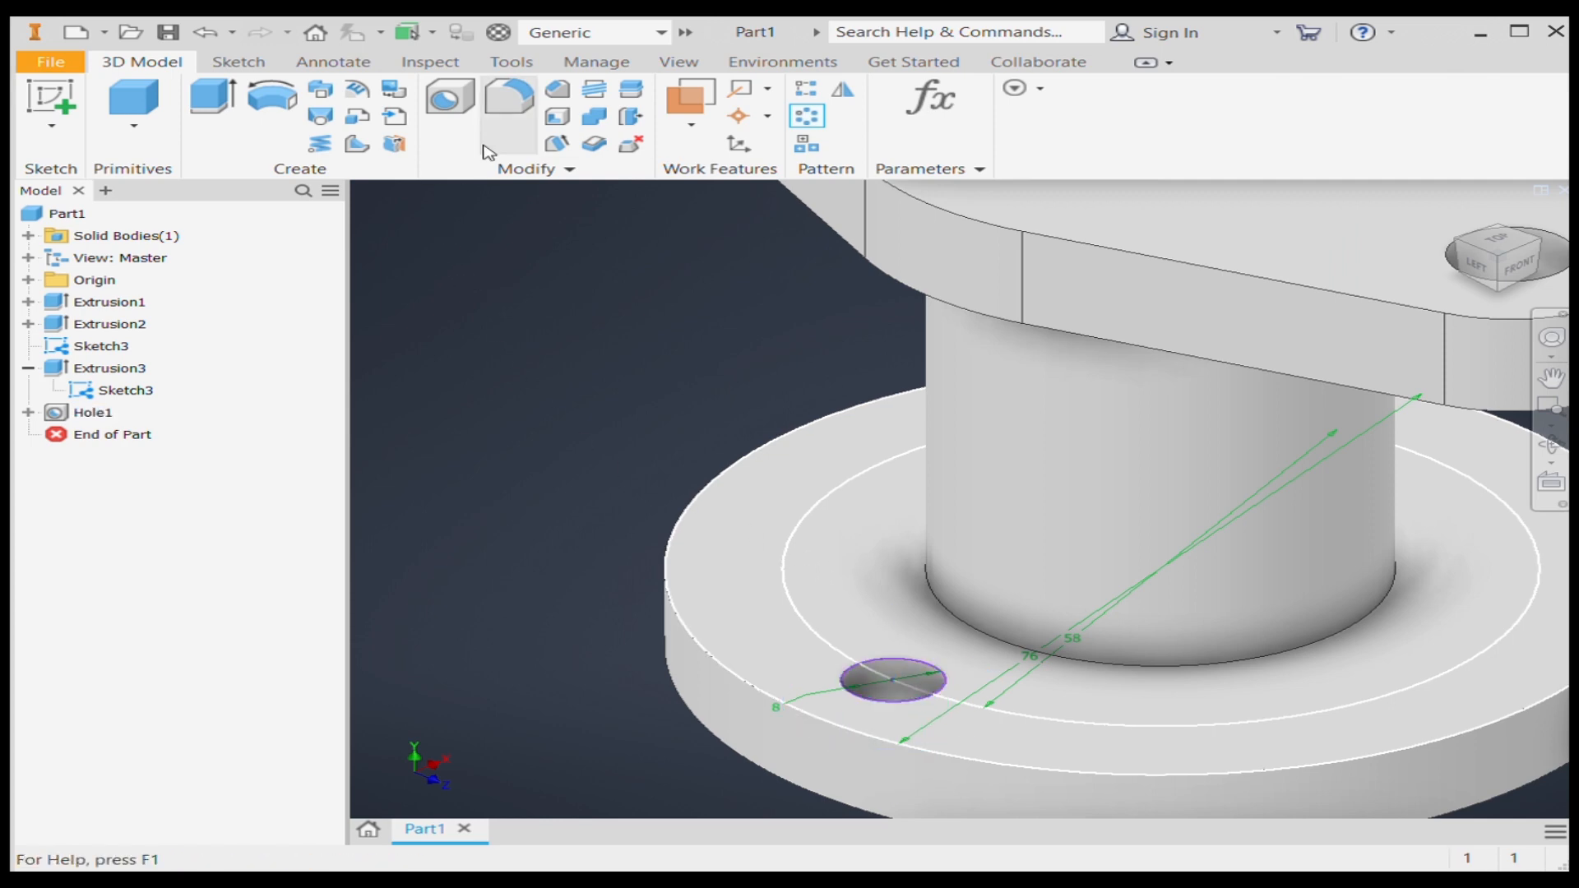
- Pattern the disc's 8 mm hole circularly around the boss's axis to make six evenly spaced holes
left_click(807, 116)
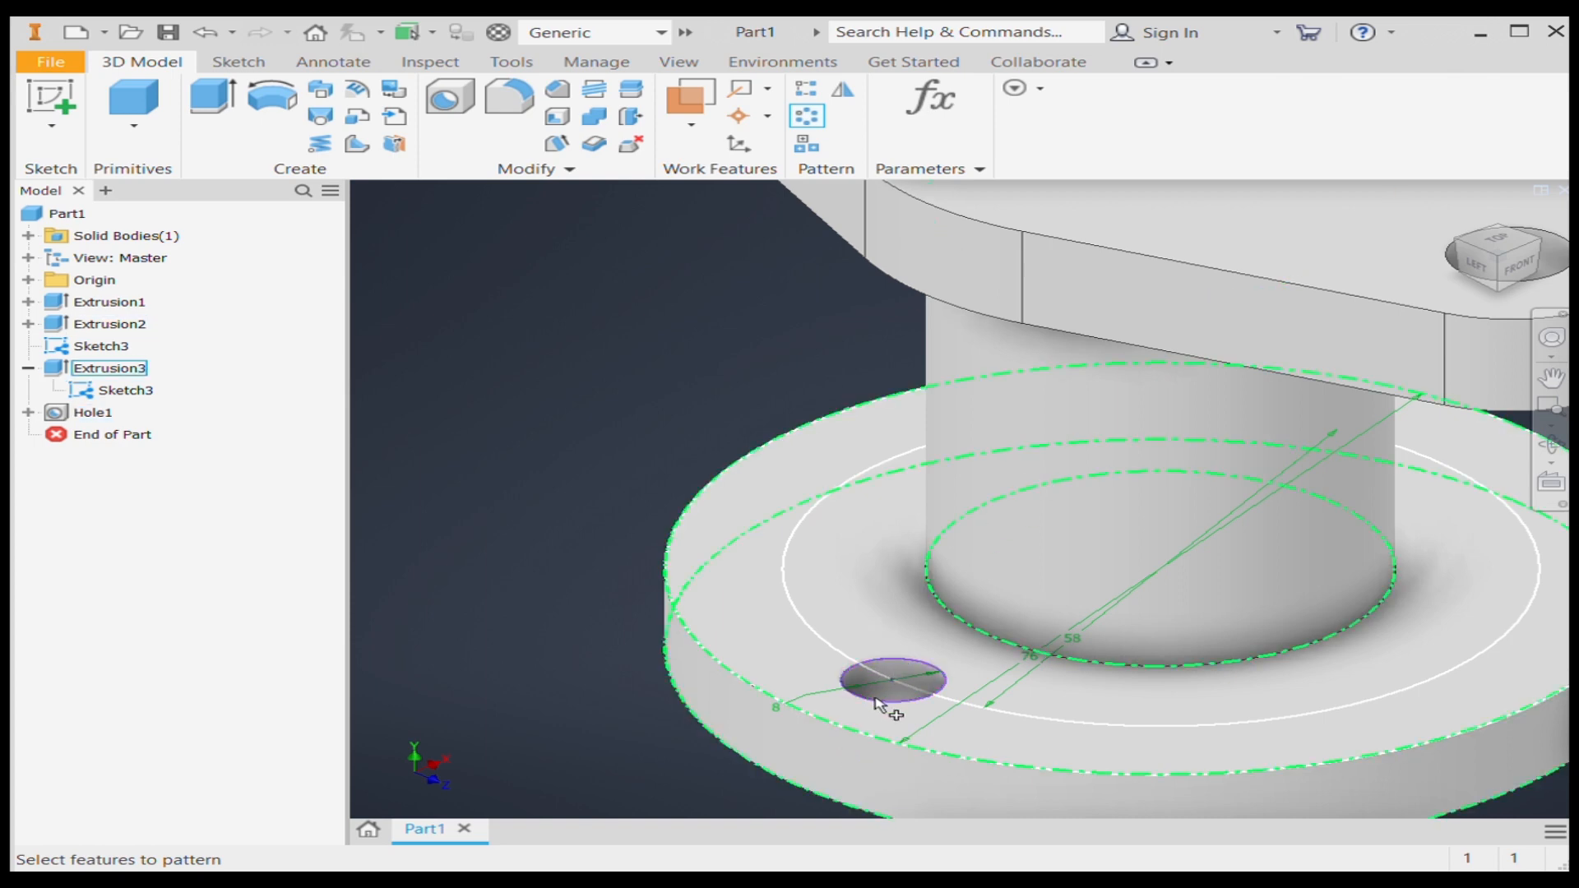
left_click(904, 687)
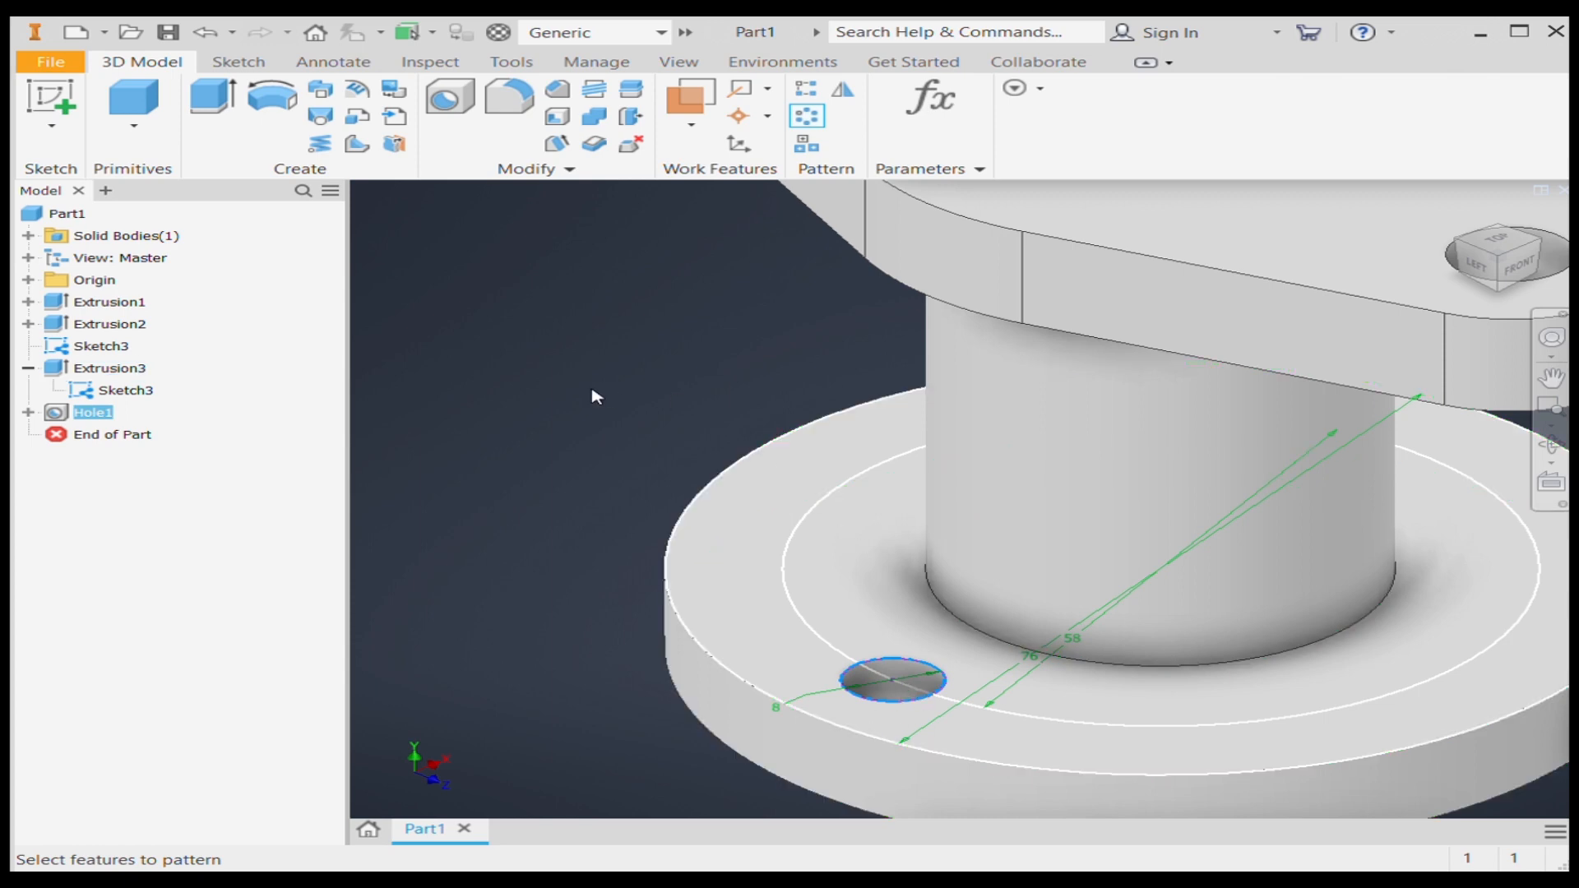
left_click(483, 289)
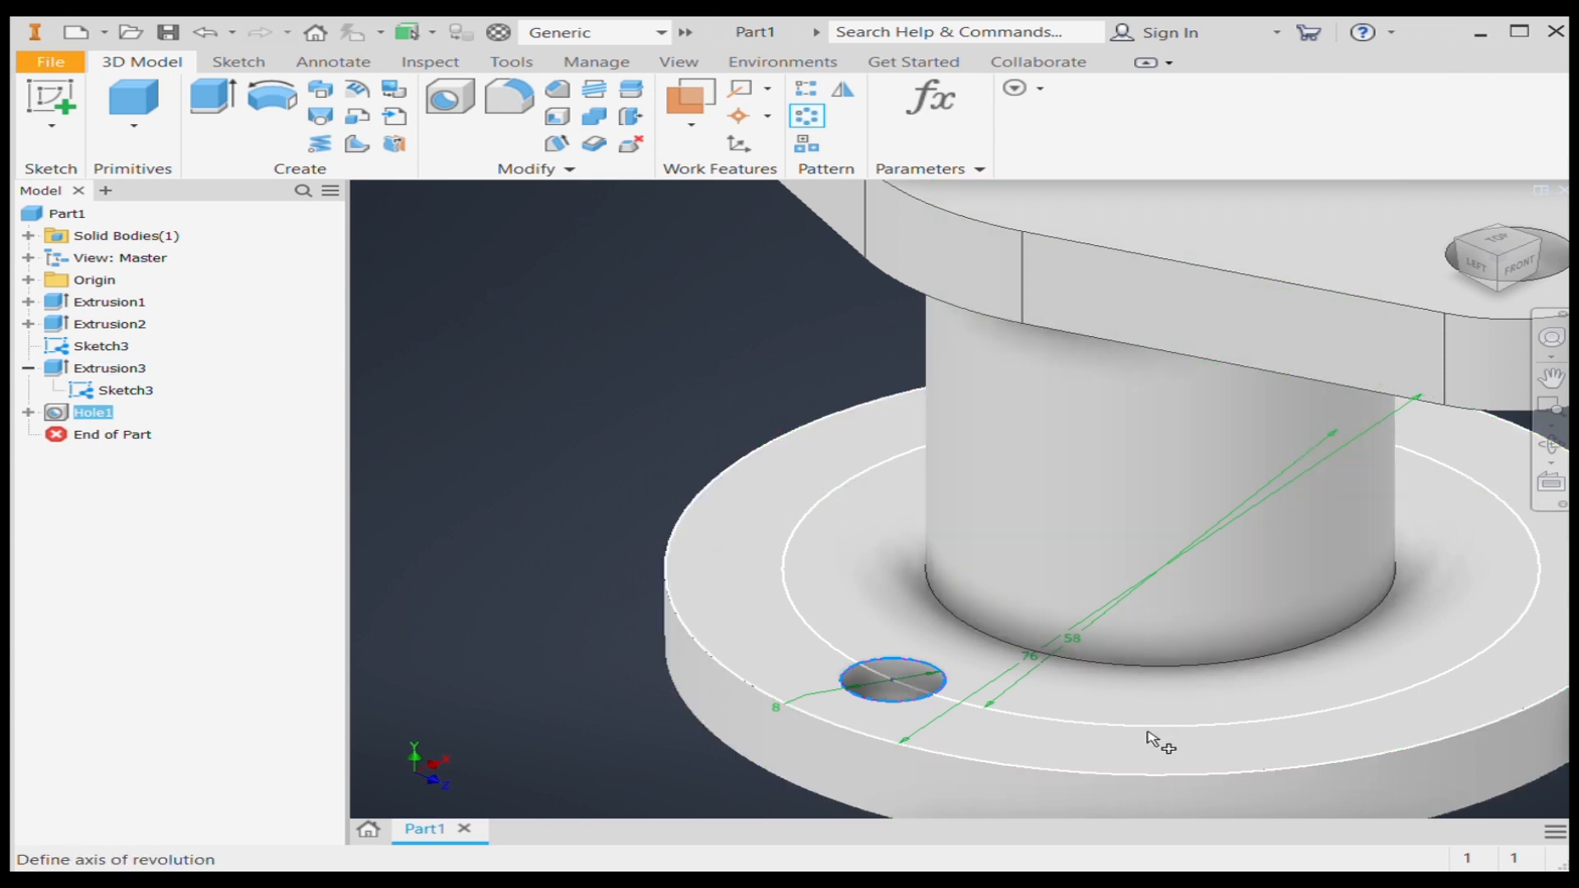
scroll(1129, 713, "up", 5)
scroll(996, 617, "down", 2)
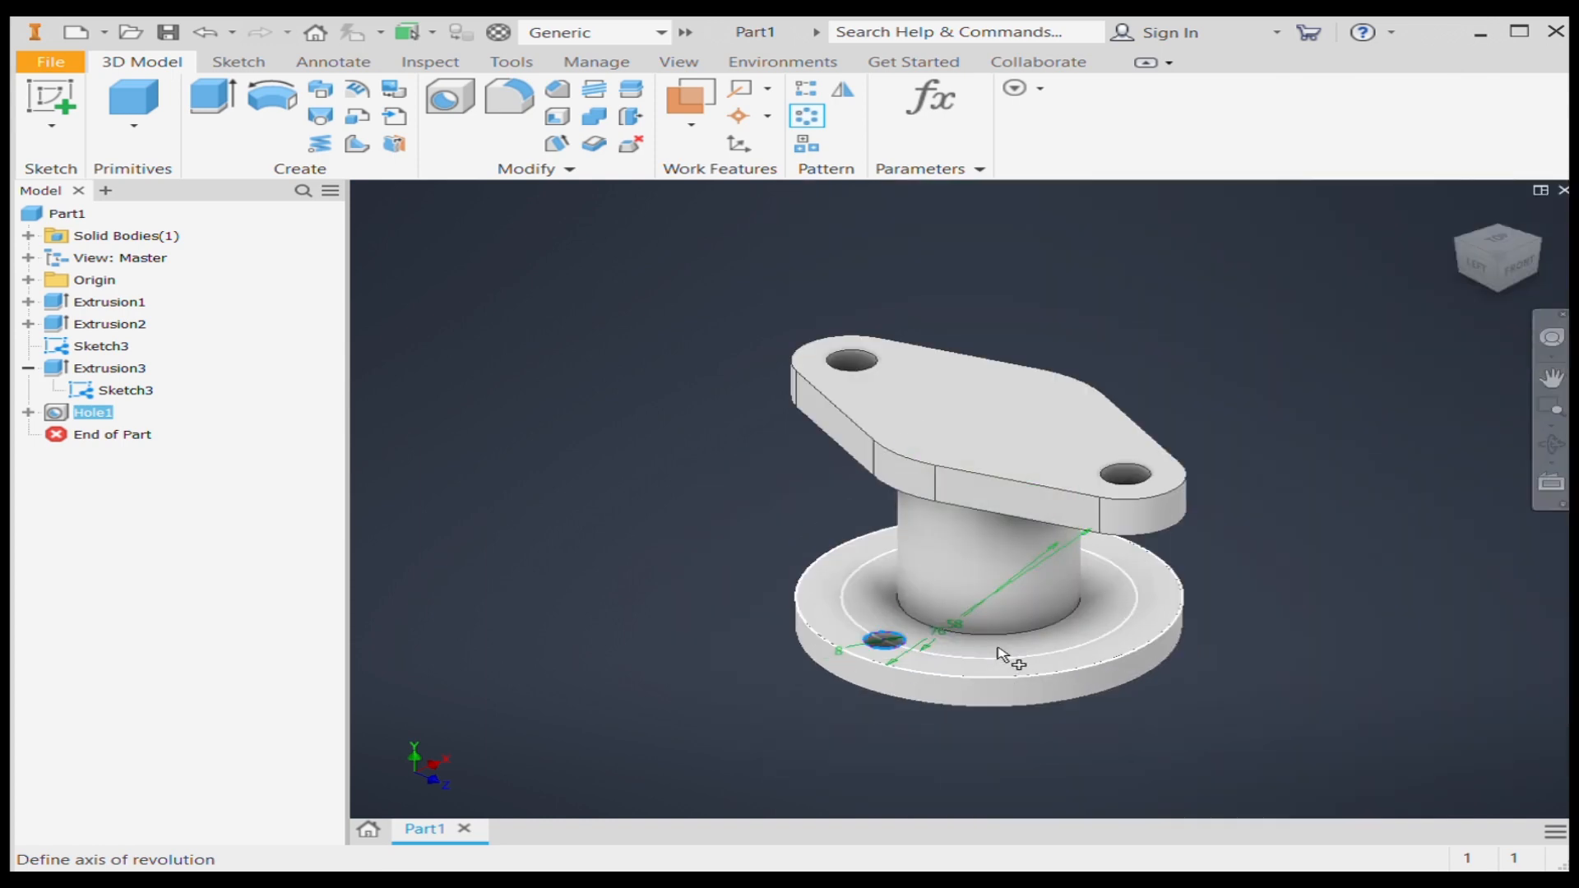
scroll(855, 643, "down", 3)
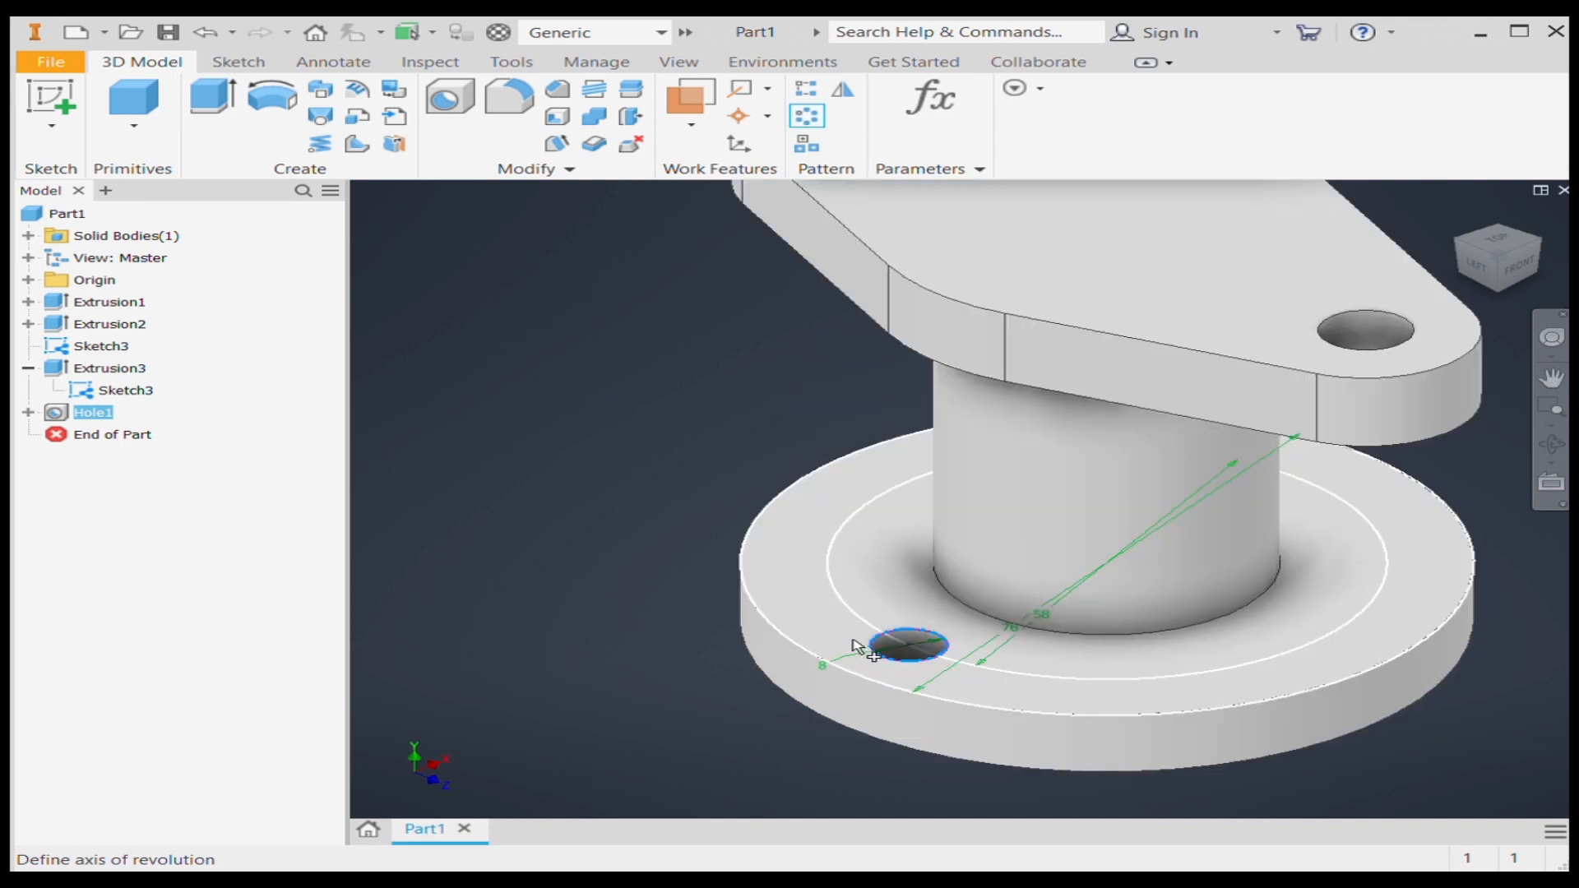
left_click(1047, 642)
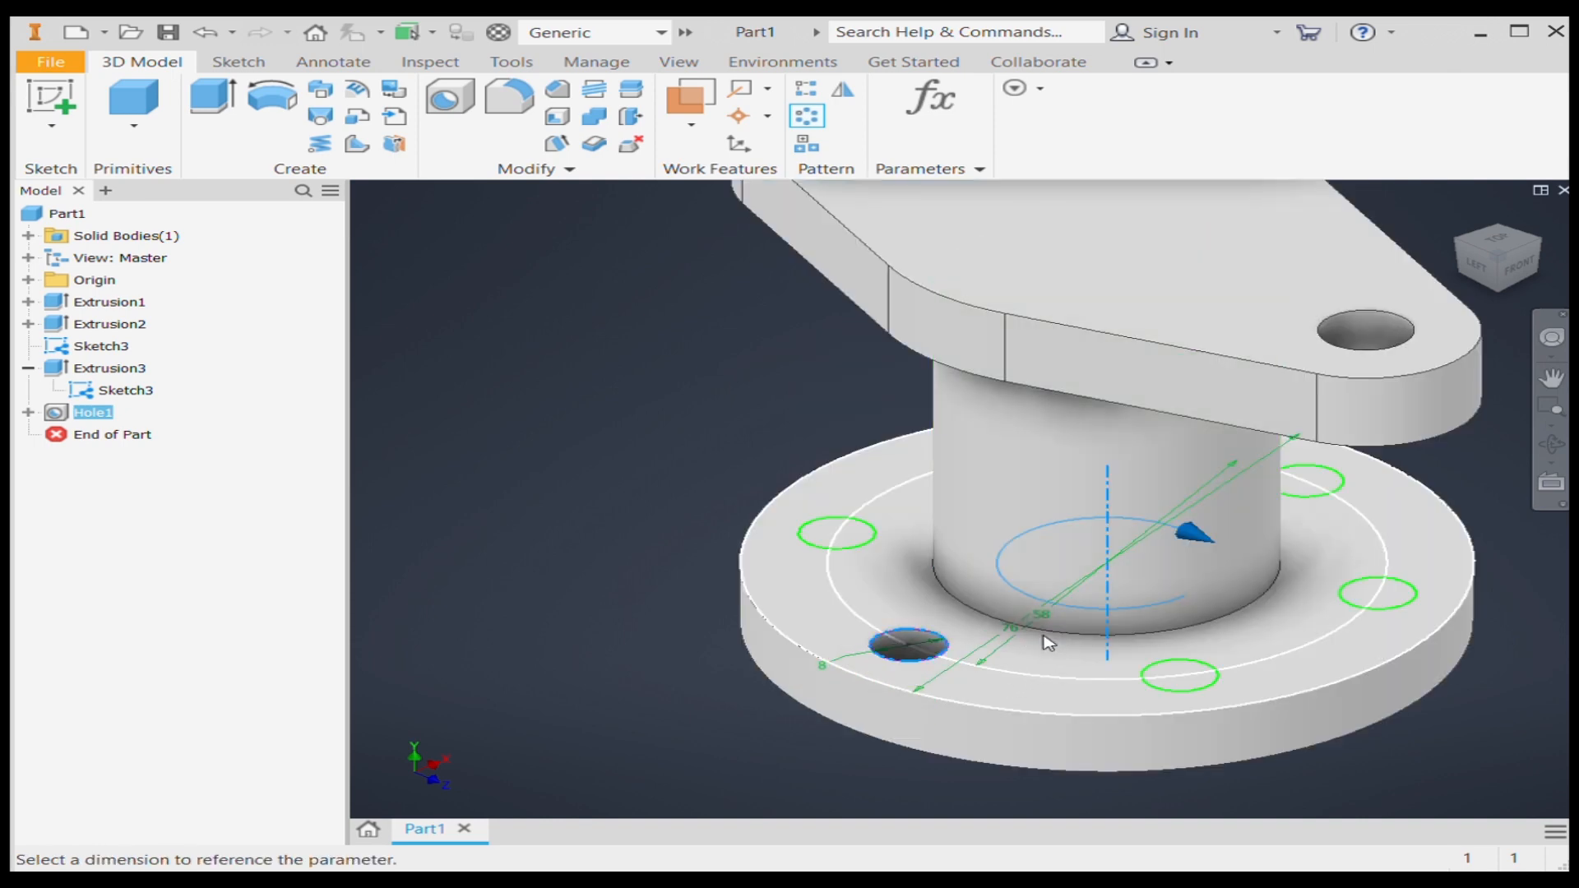
left_click(553, 498)
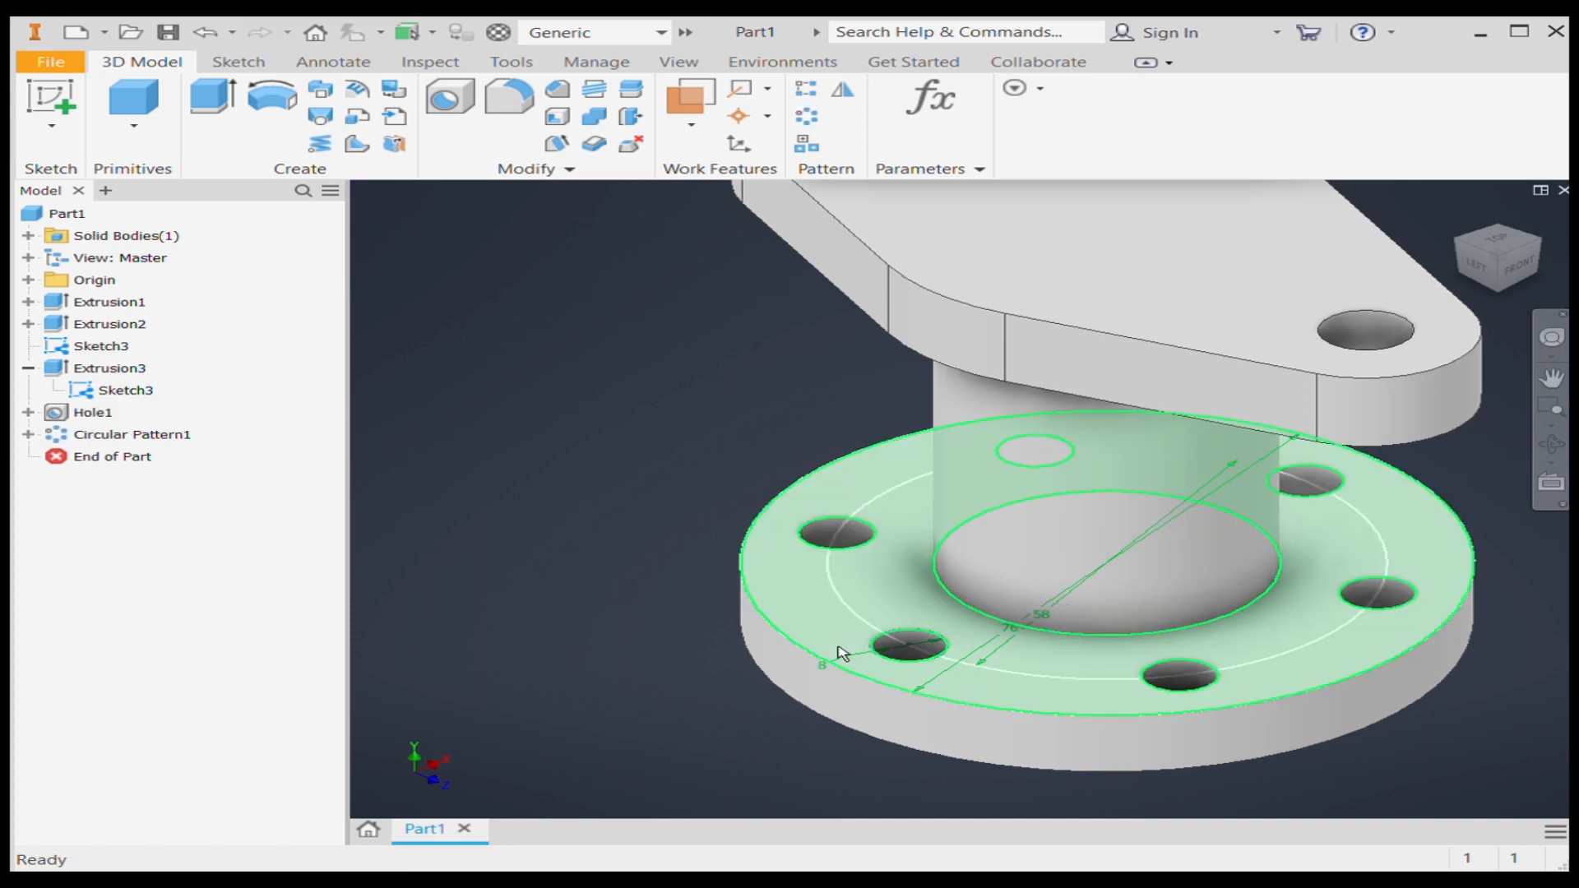
scroll(842, 645, "up", 3)
- Cut a central hole from the flange's top face down into the boss, concentric with the flange's rounded side edge
left_click(1460, 214)
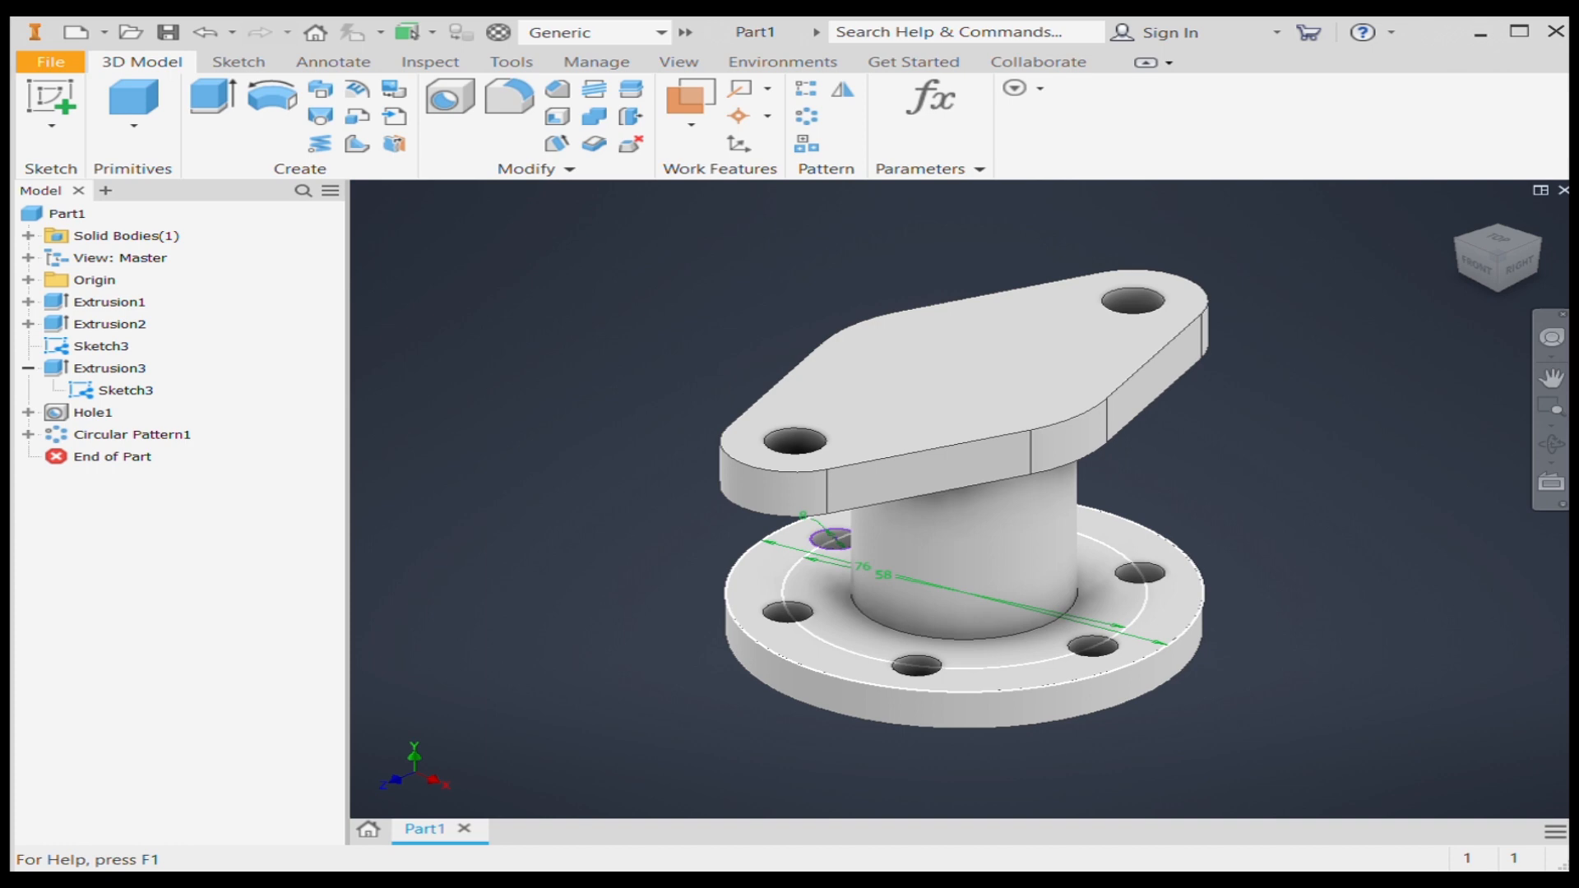
left_click(954, 394)
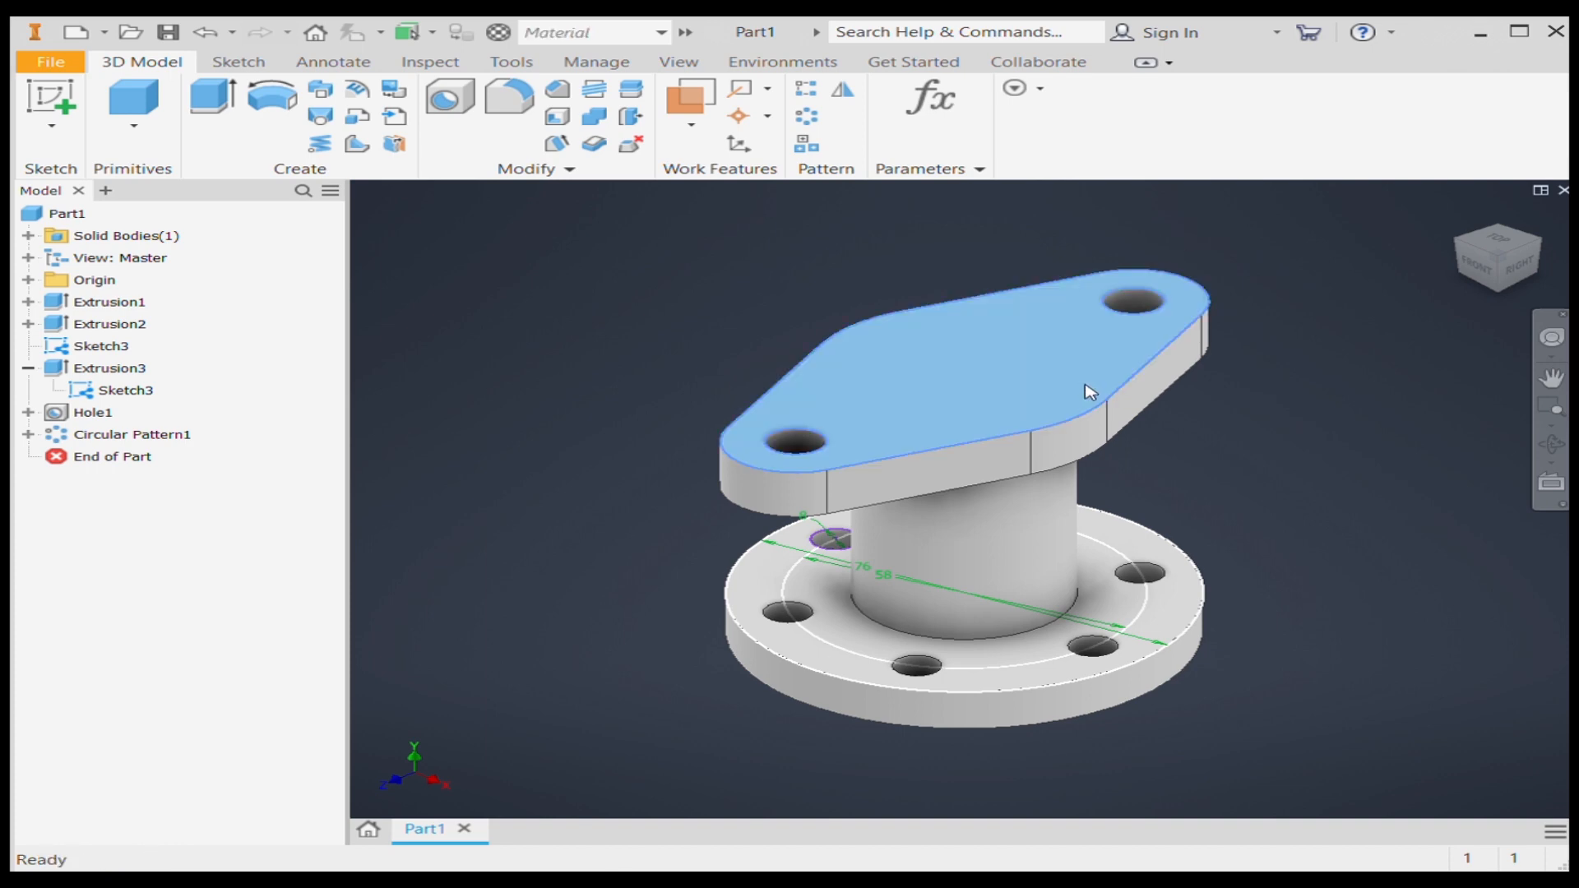
key("h")
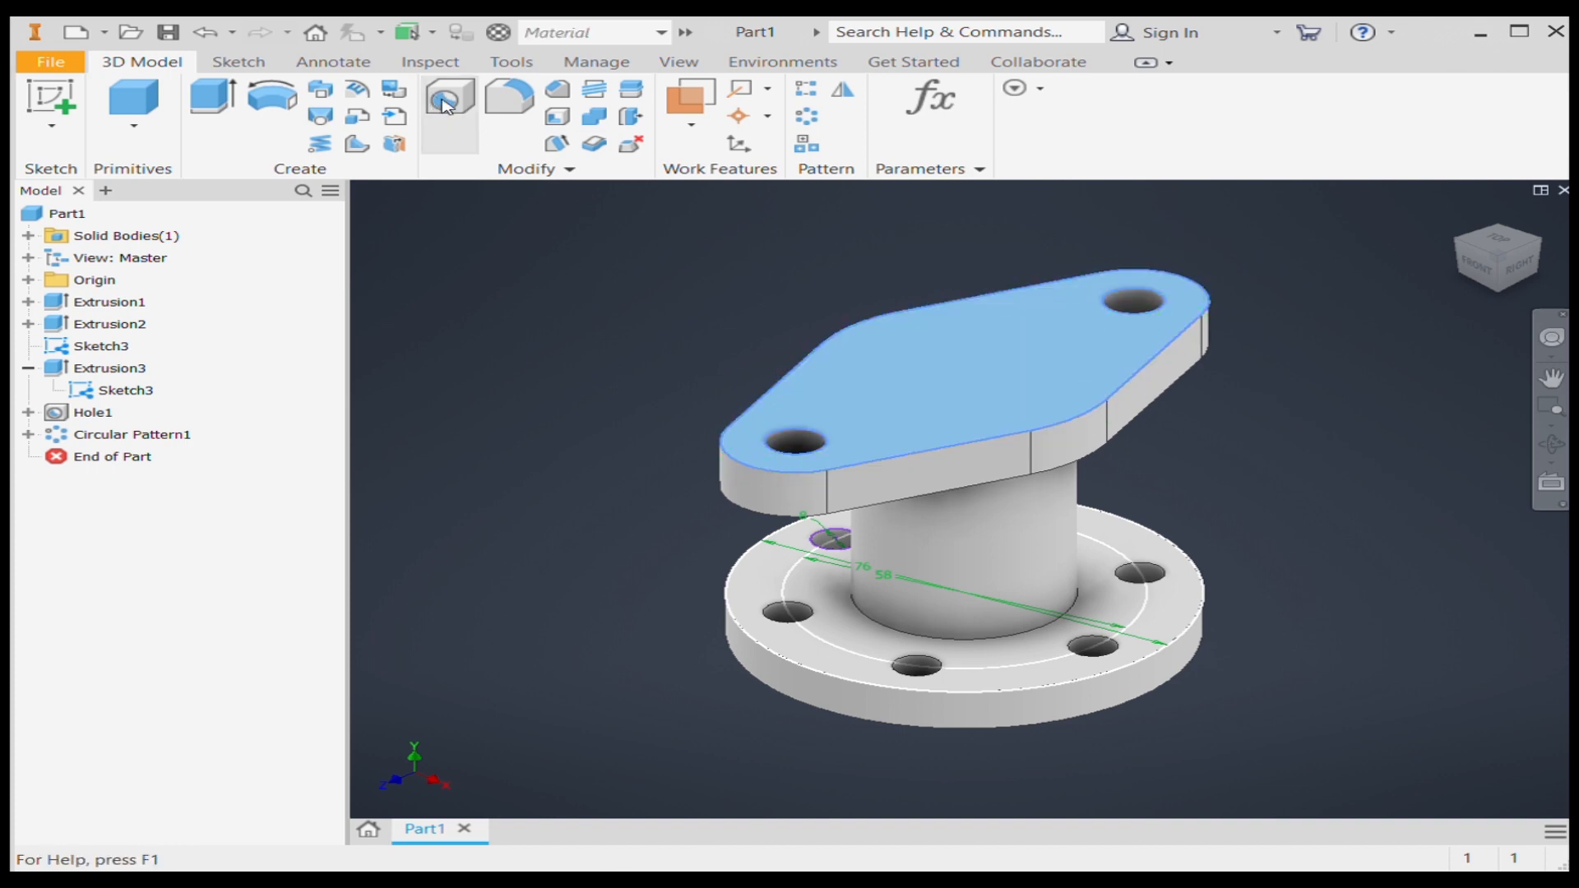
left_click(968, 374)
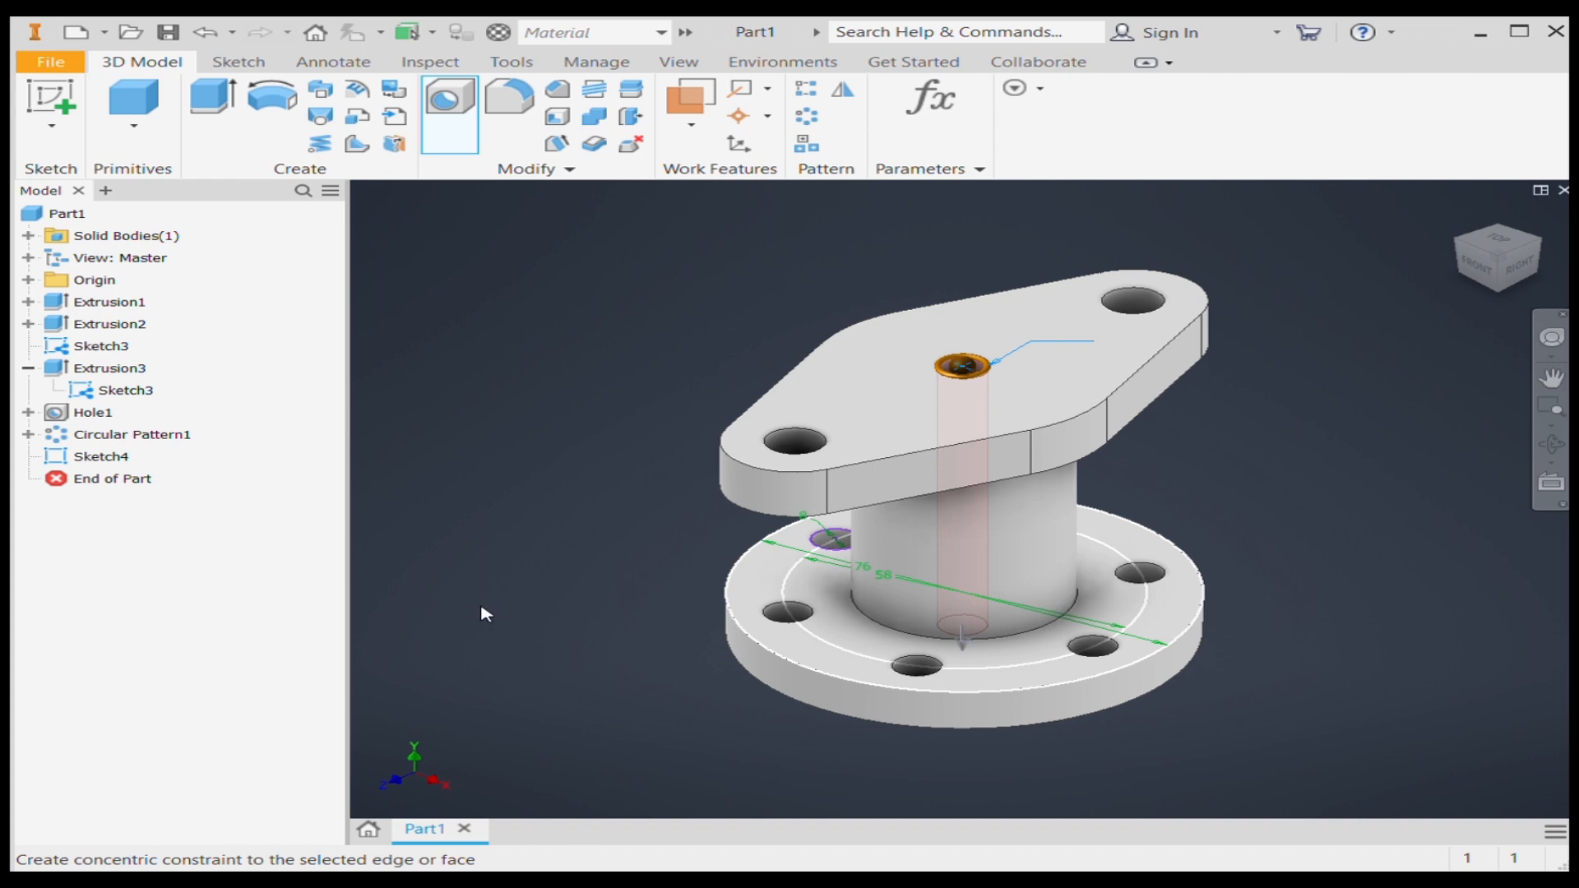
left_click(1068, 424)
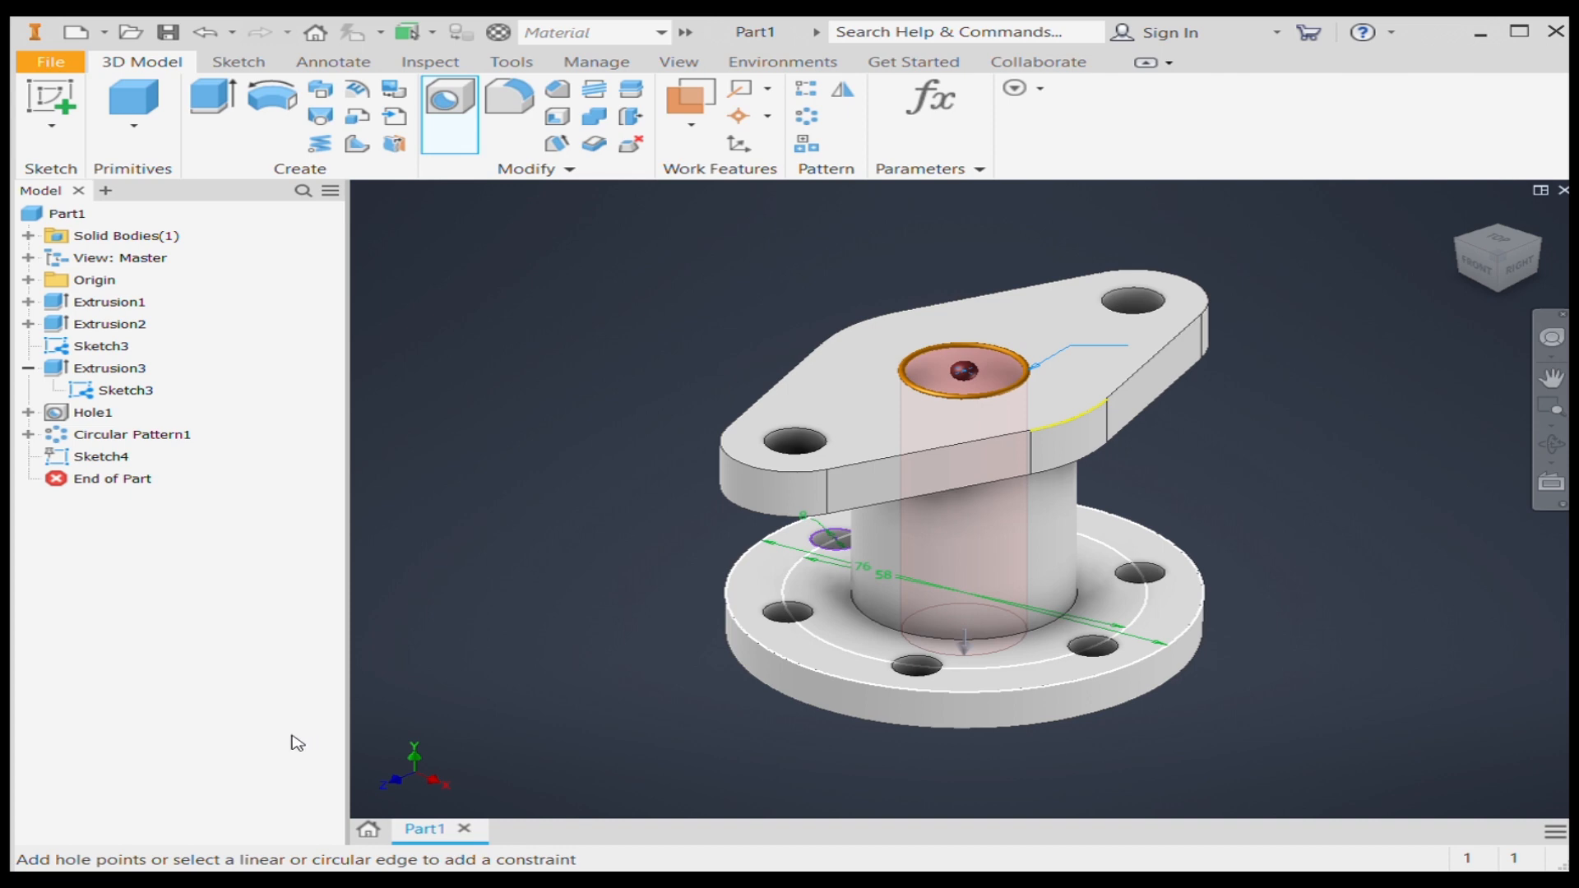
key("Return")
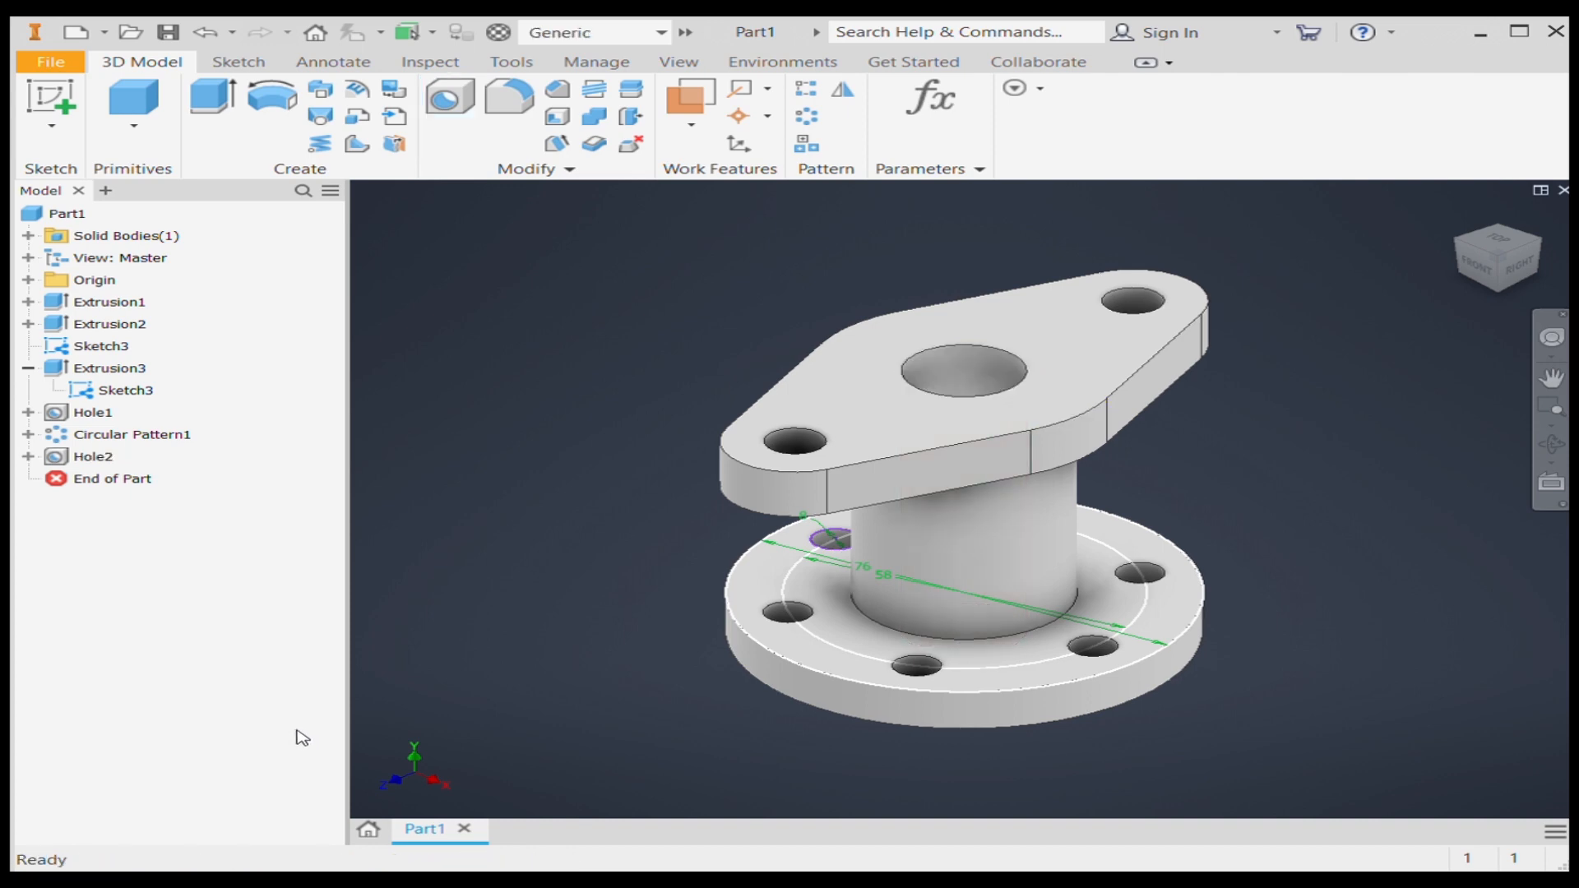
- Cut a wider, shallow hole into the flange's top face, concentric with the existing central bore
key("h")
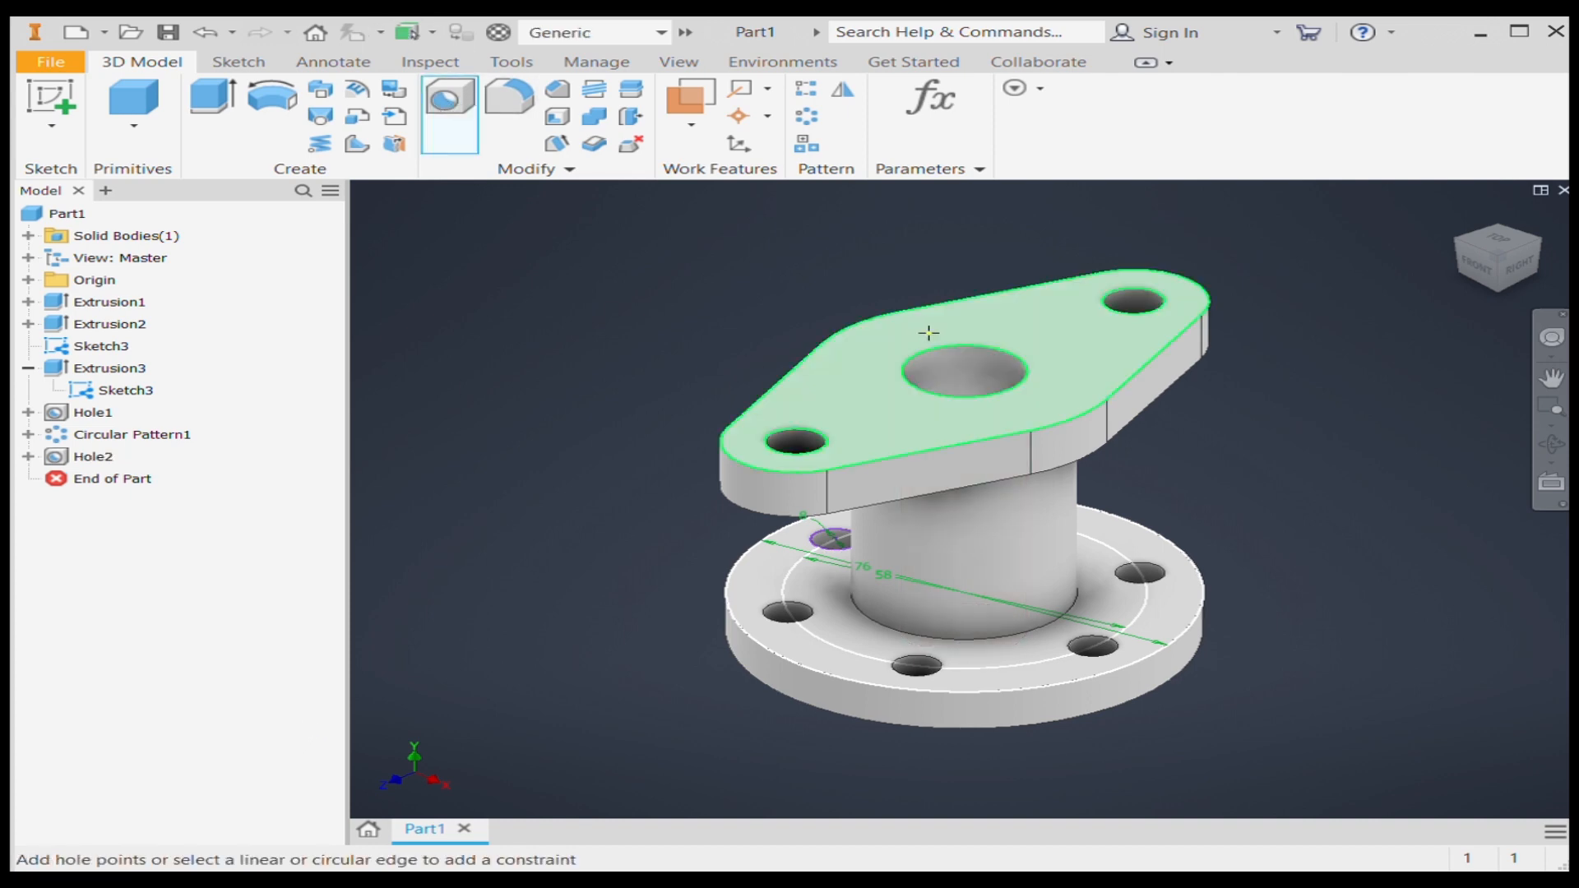
scroll(927, 337, "up", 3)
left_click(919, 374)
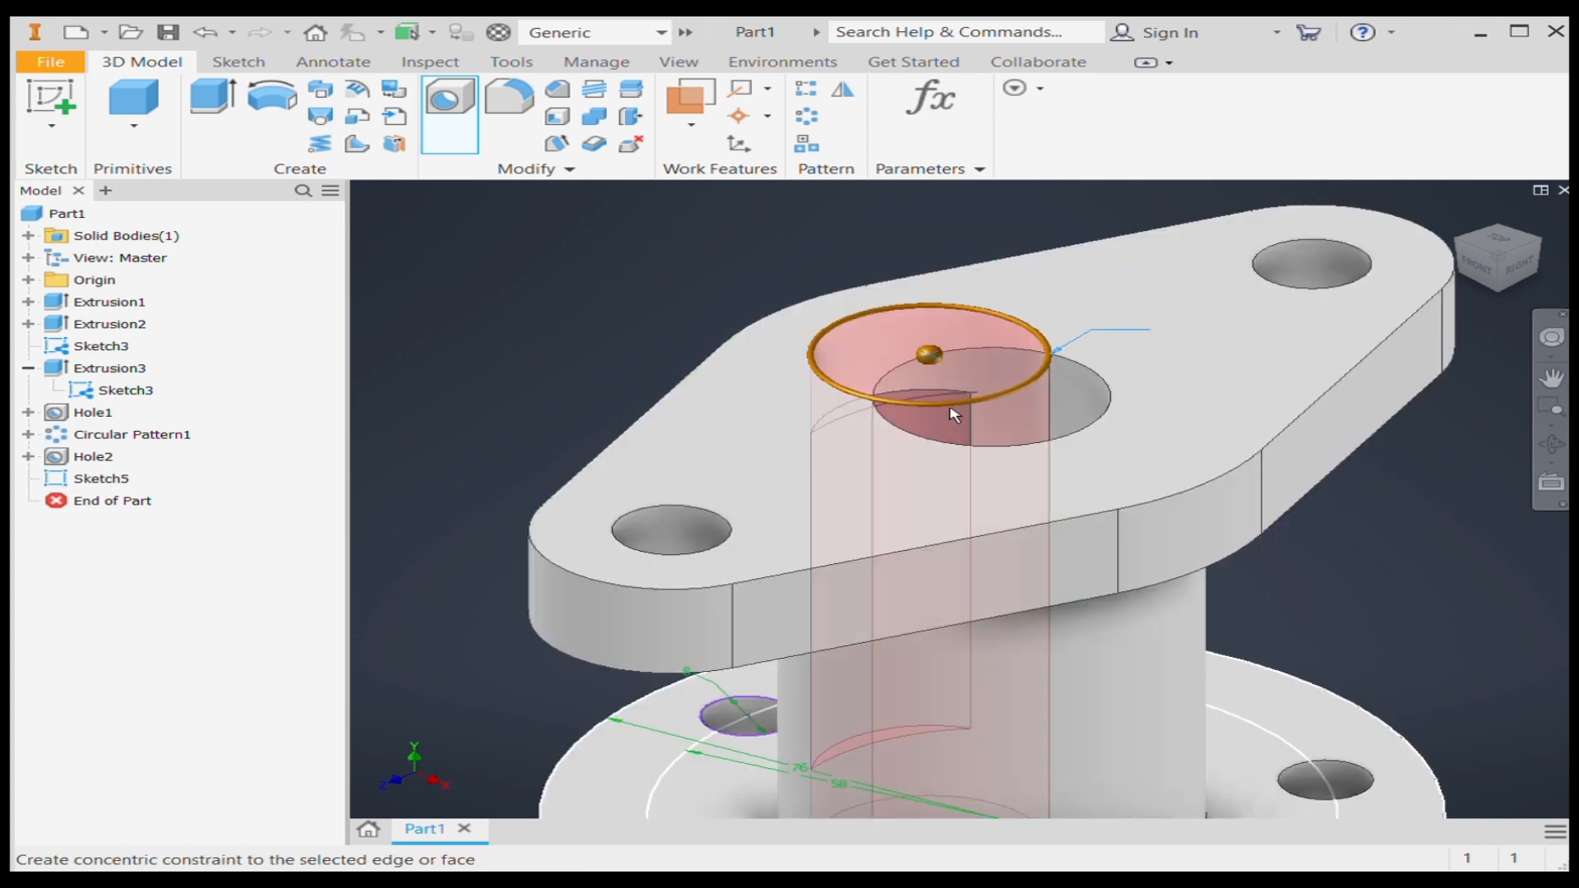
left_click(968, 448)
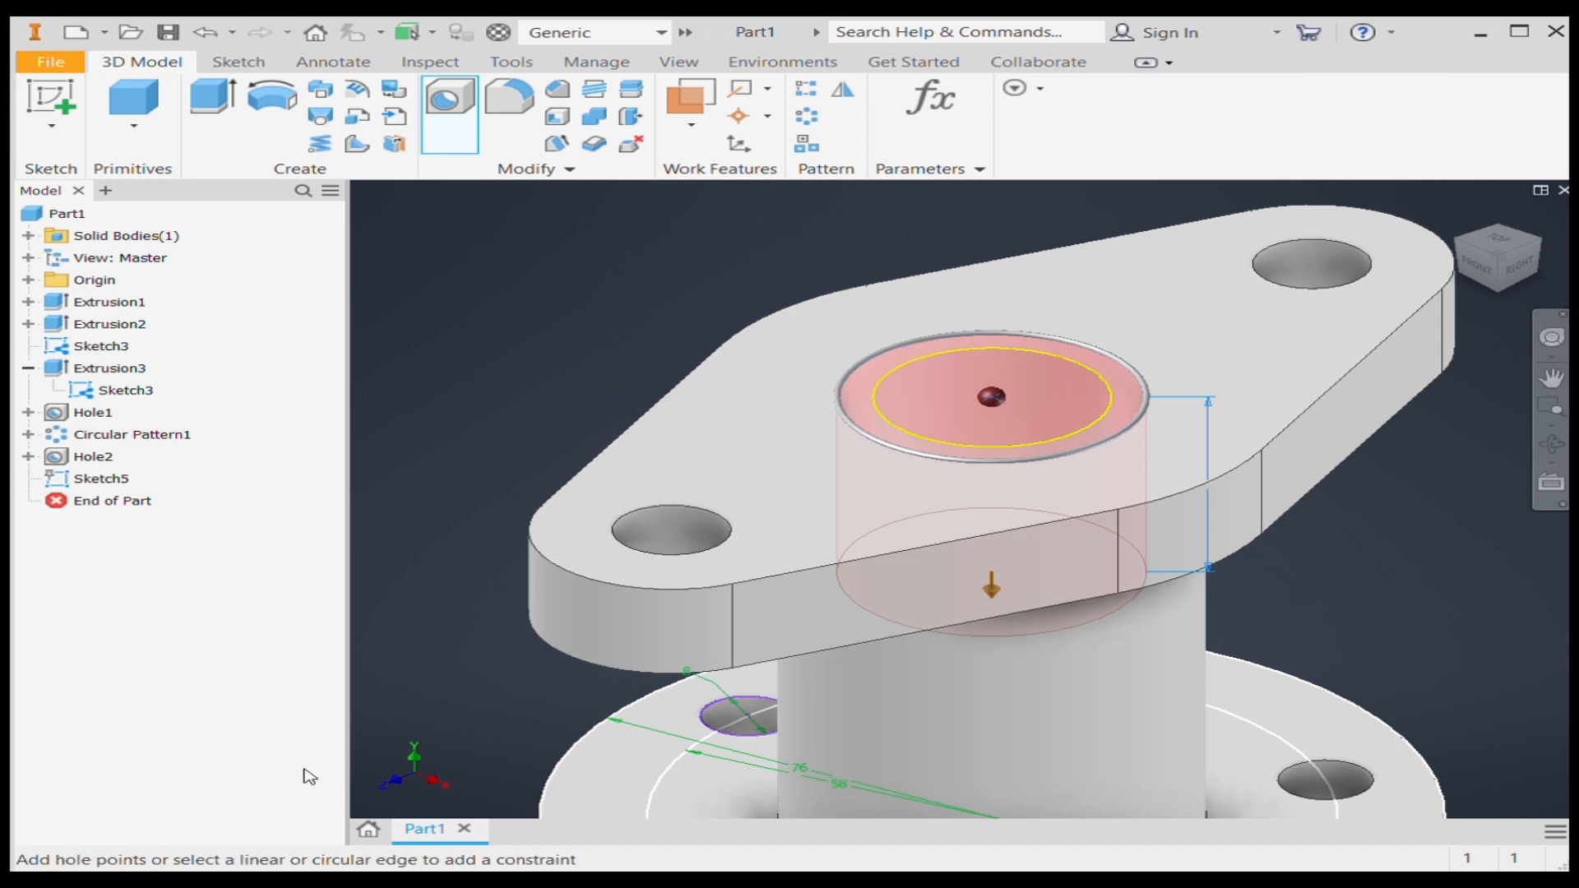
key("Return")
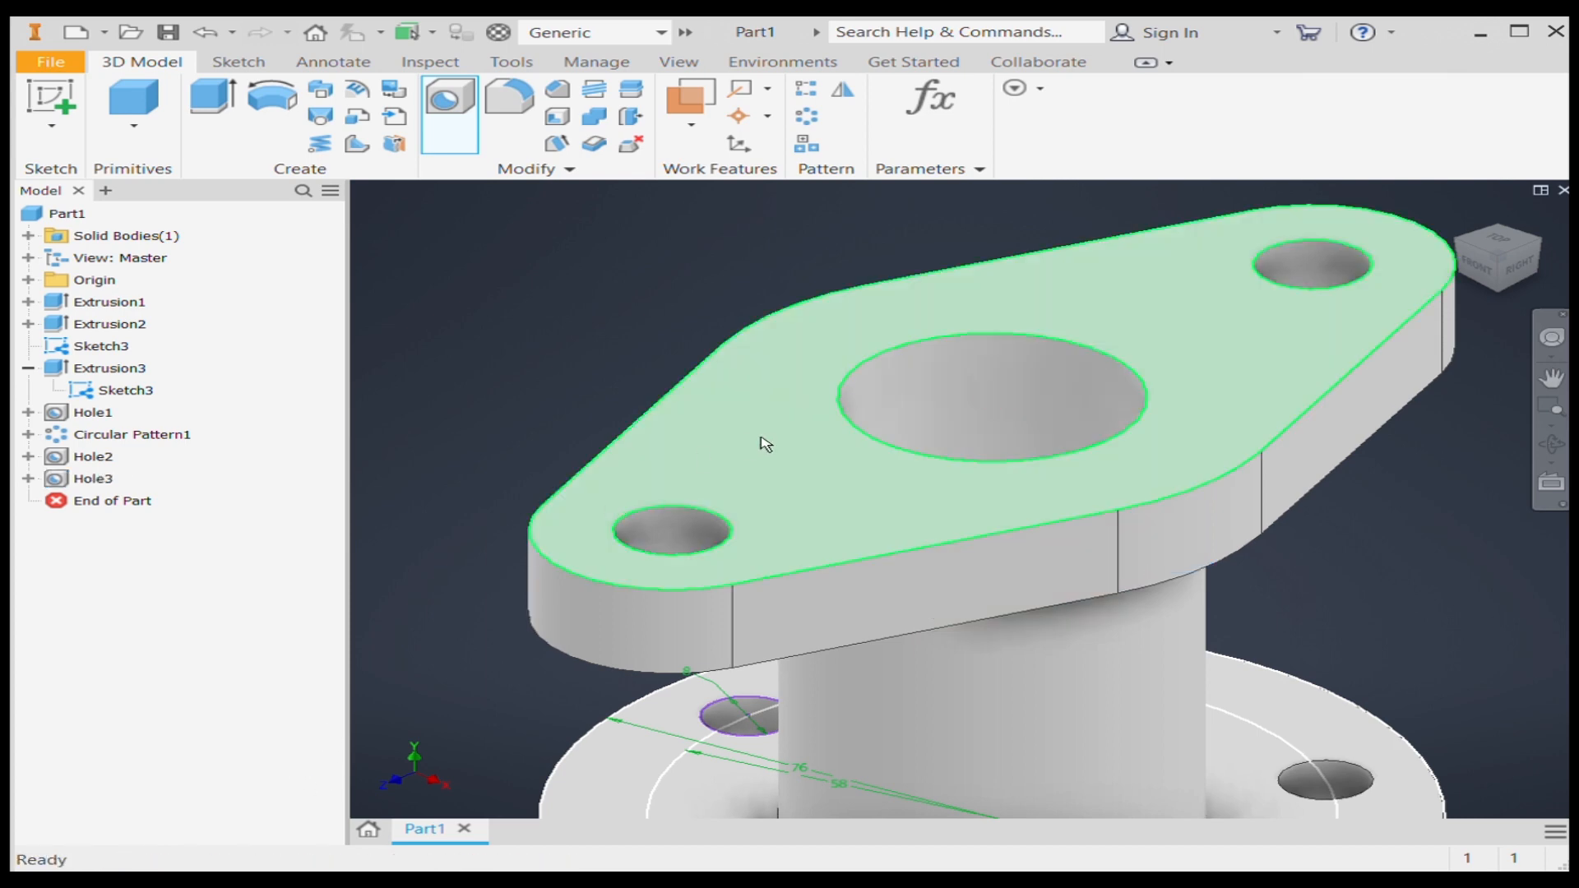
- Chamfer the top edge of the widened central hole, using the hole's cylindrical wall as the reference face
left_click(555, 91)
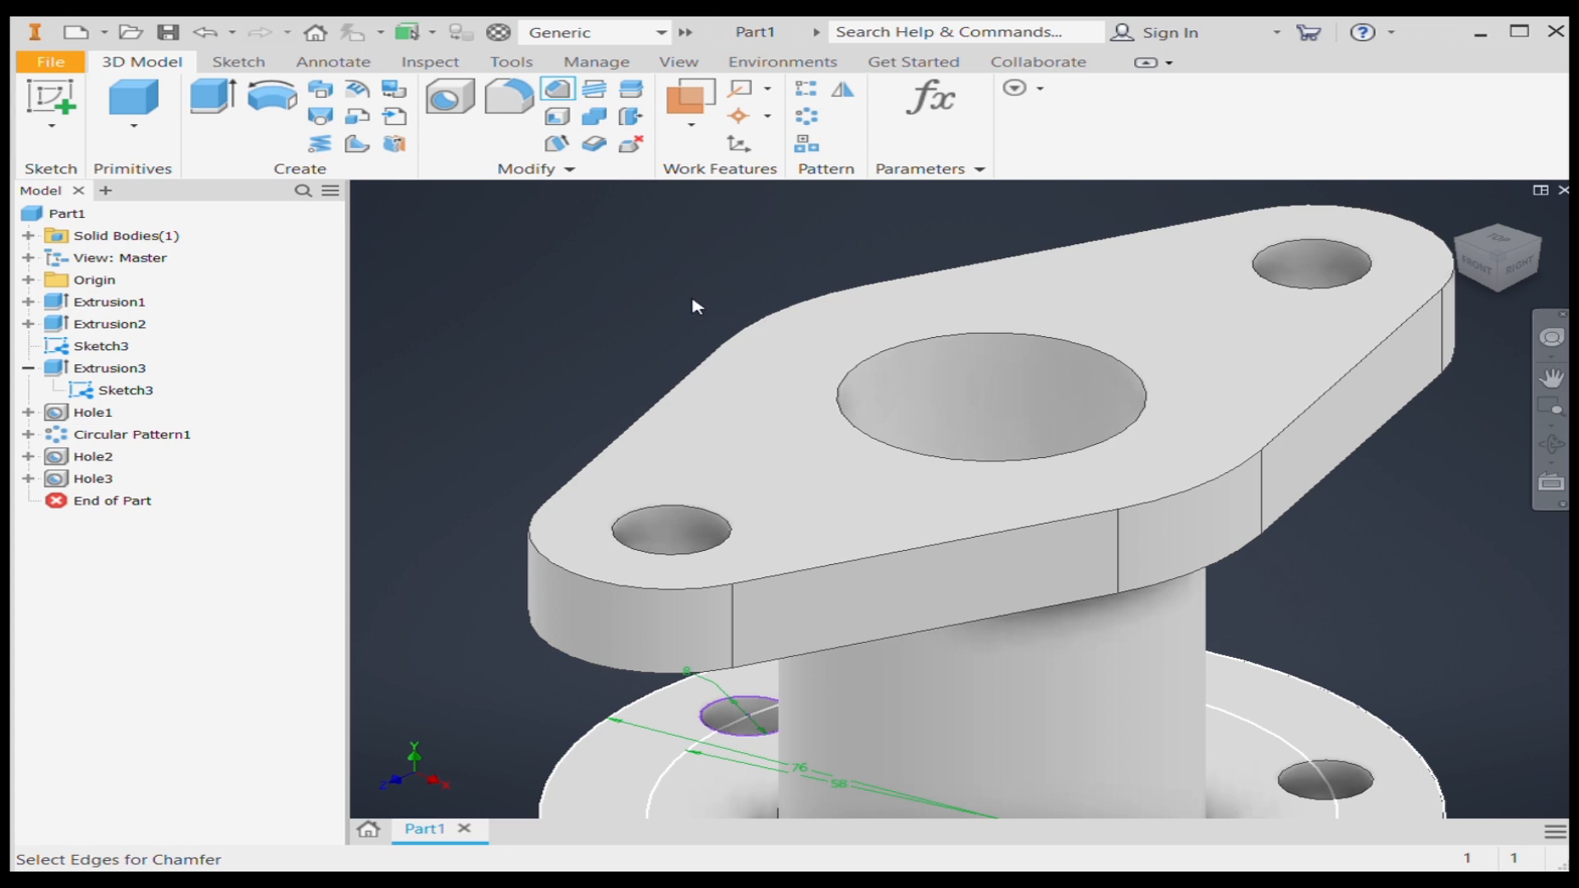
scroll(991, 419, "down", 5)
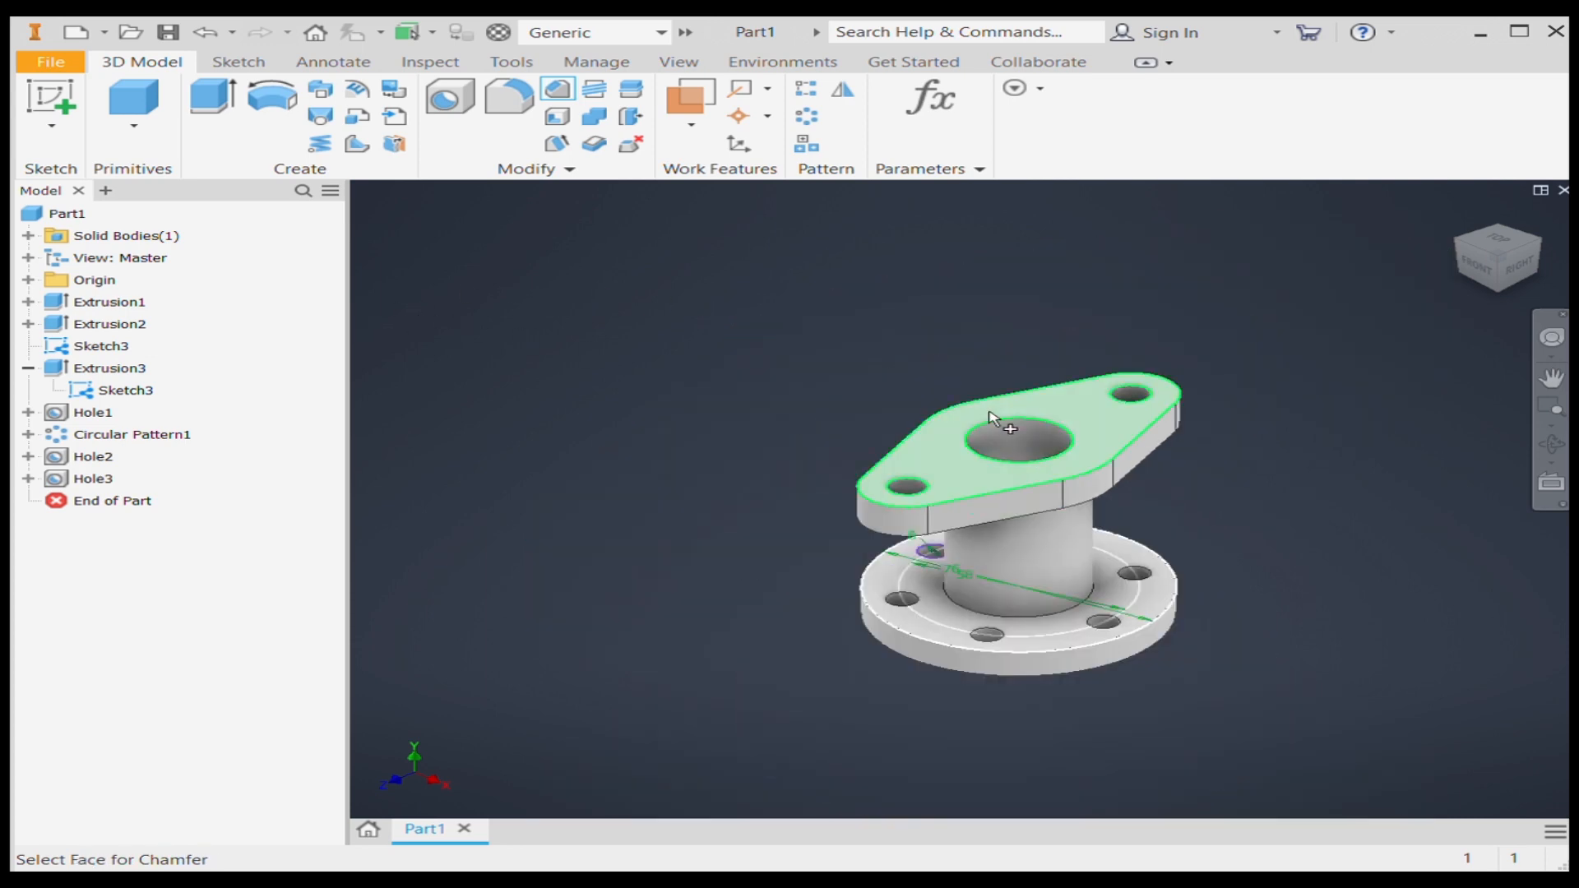
scroll(995, 427, "up", 8)
scroll(1072, 538, "down", 5)
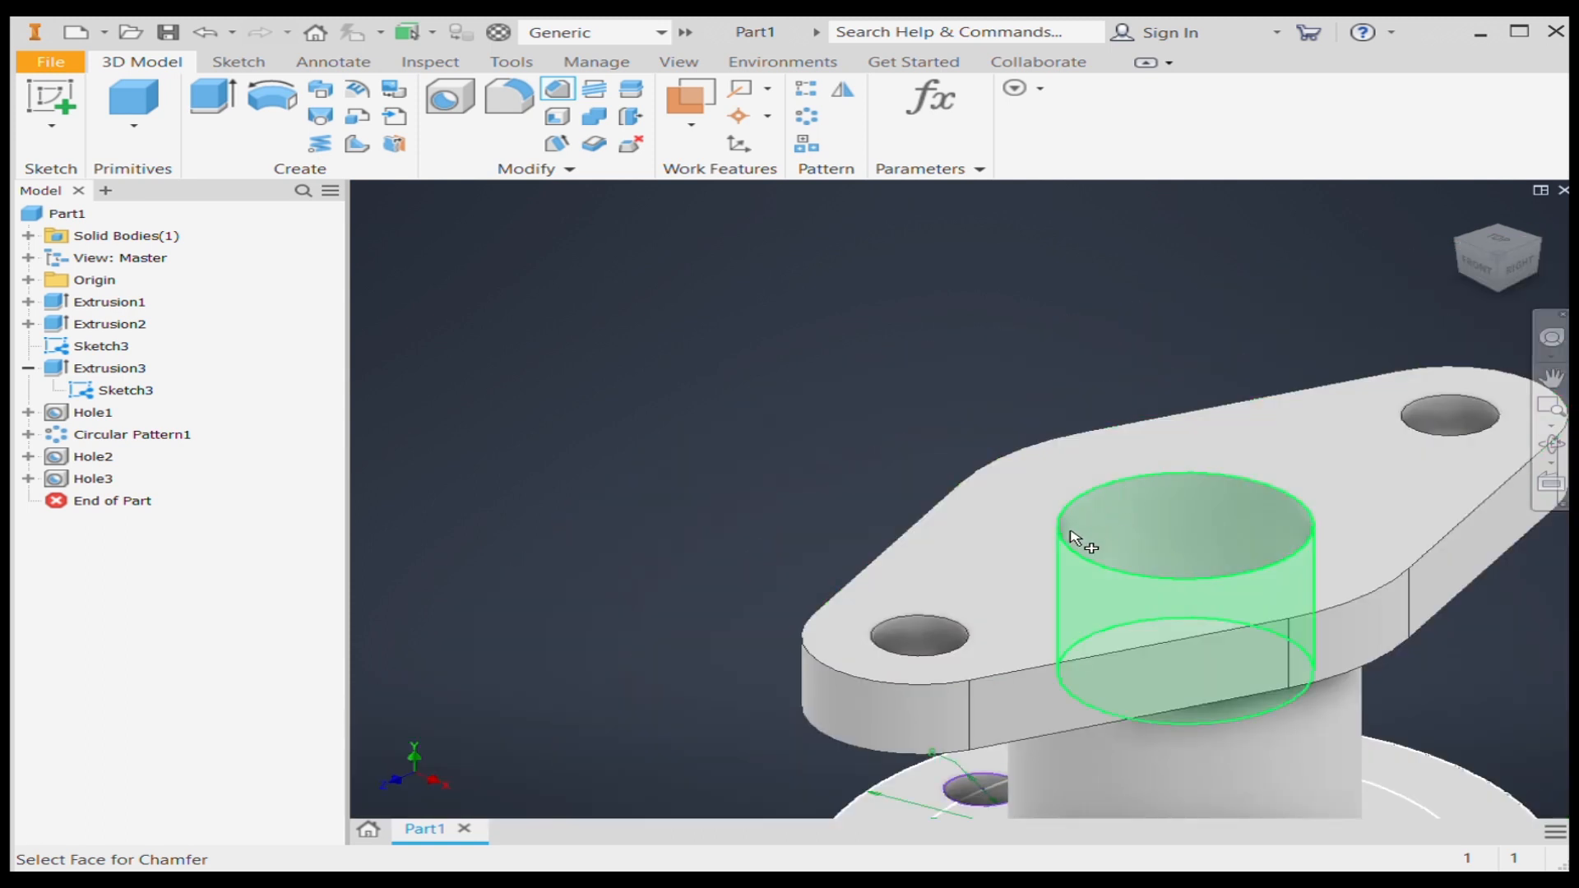
left_click(1068, 520)
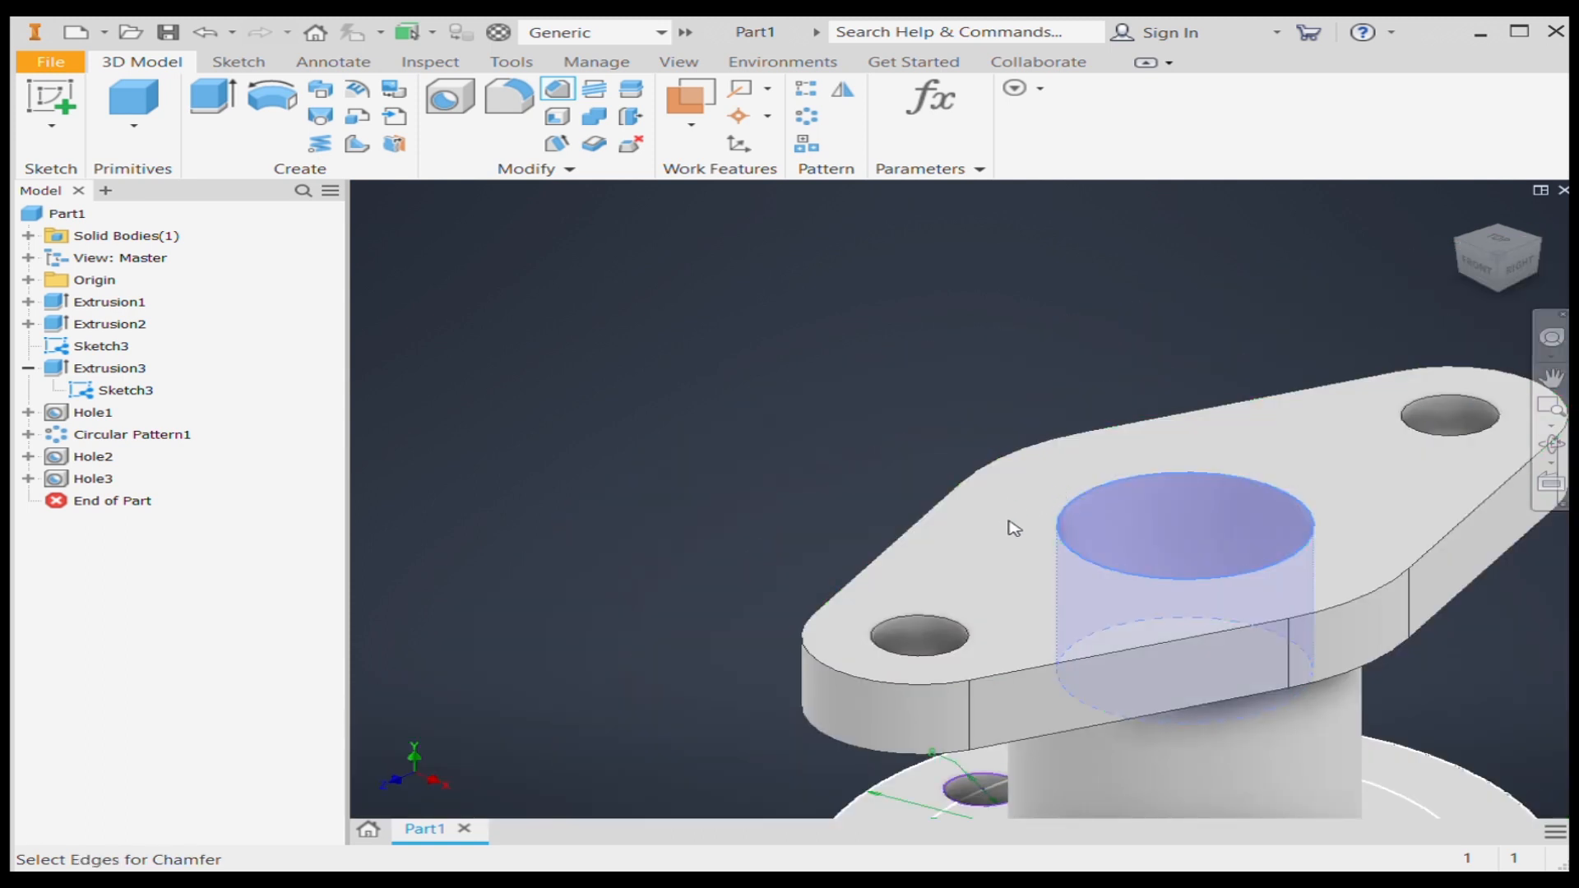
left_click(1066, 563)
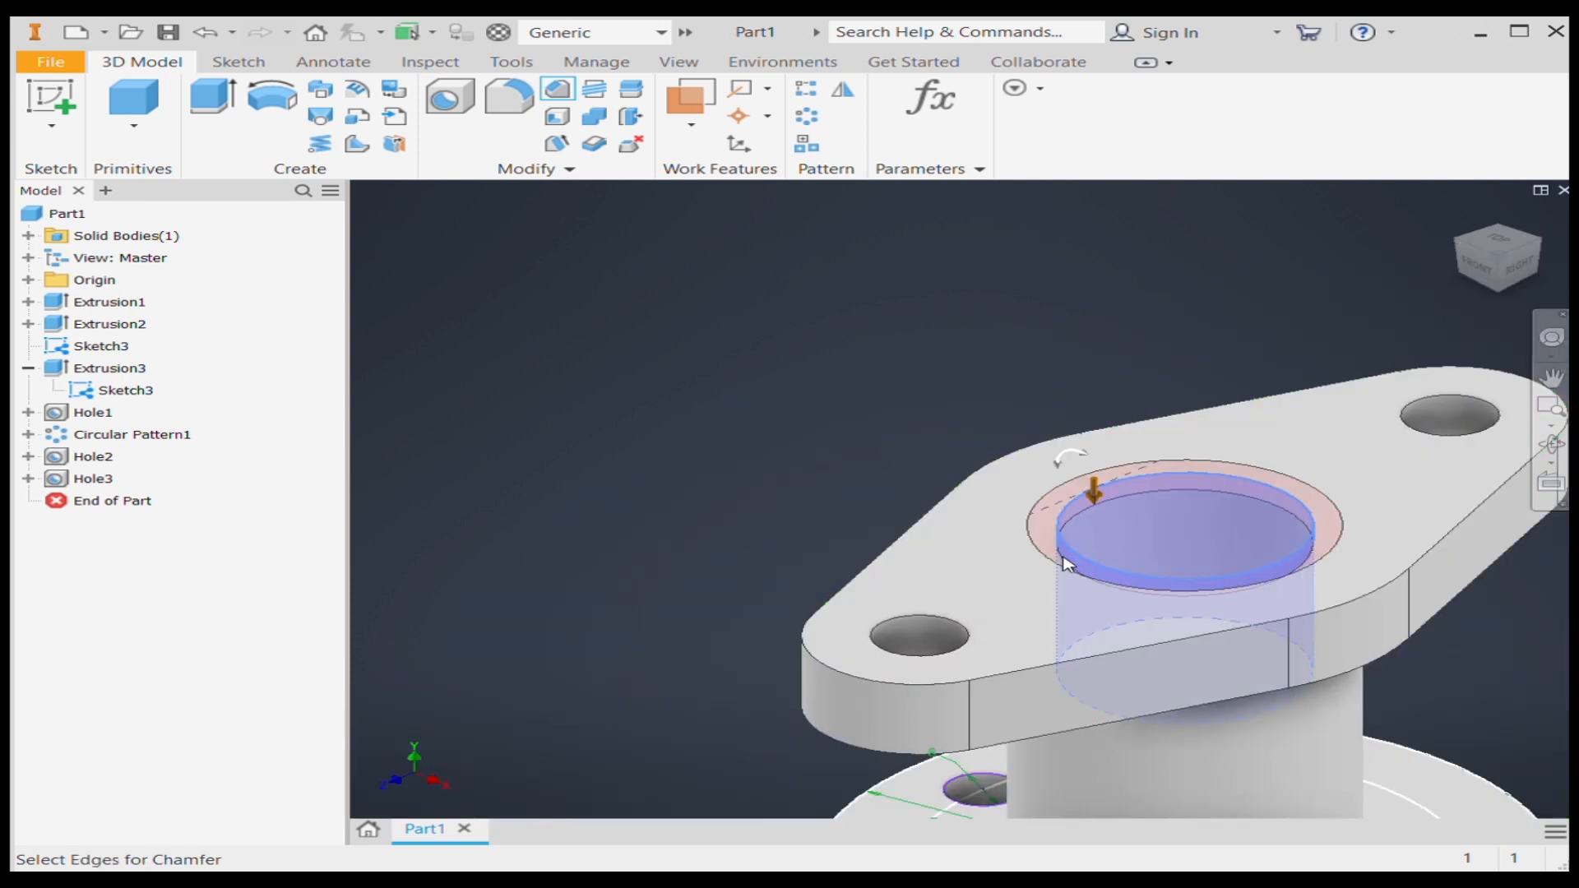
key("Return")
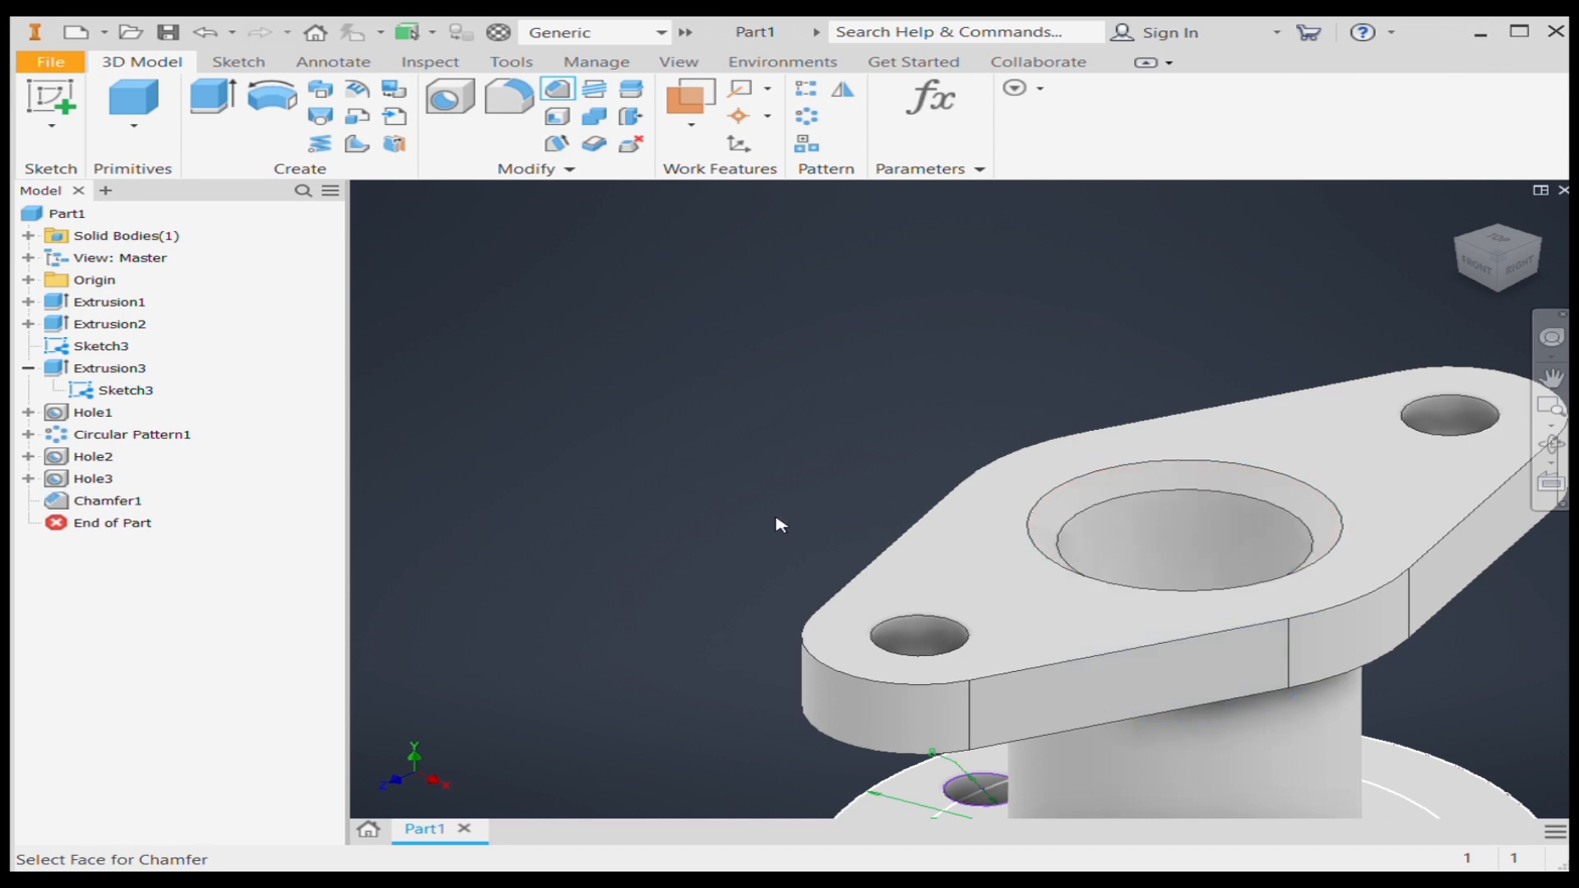
- Hide the disc's sketch and its dimensions in the model
scroll(706, 434, "up", 4)
scroll(883, 588, "down", 5)
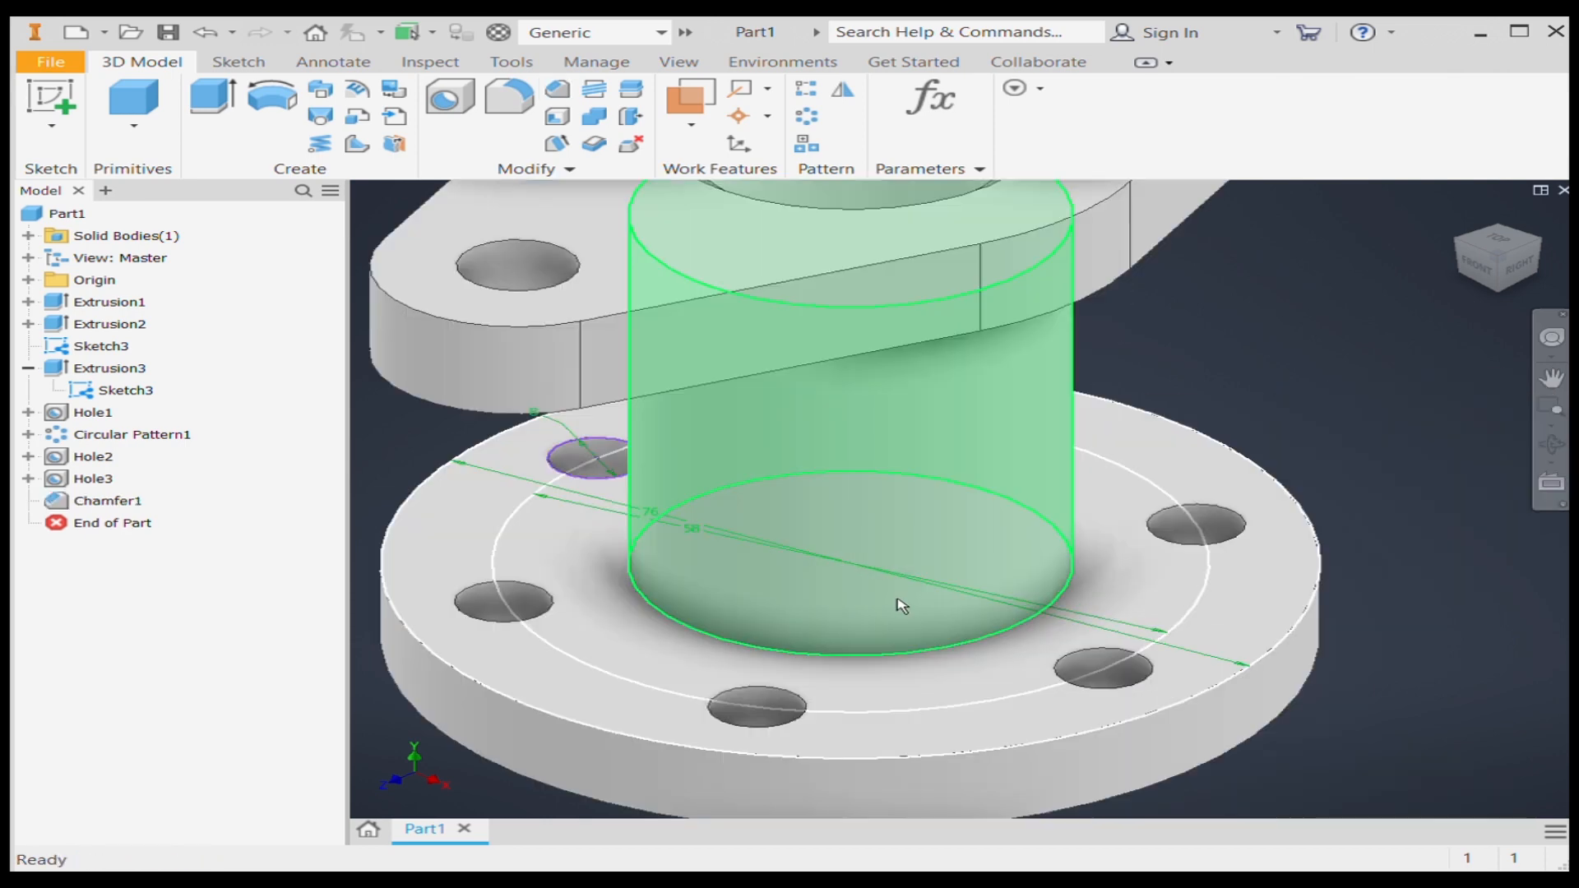
scroll(884, 593, "up", 2)
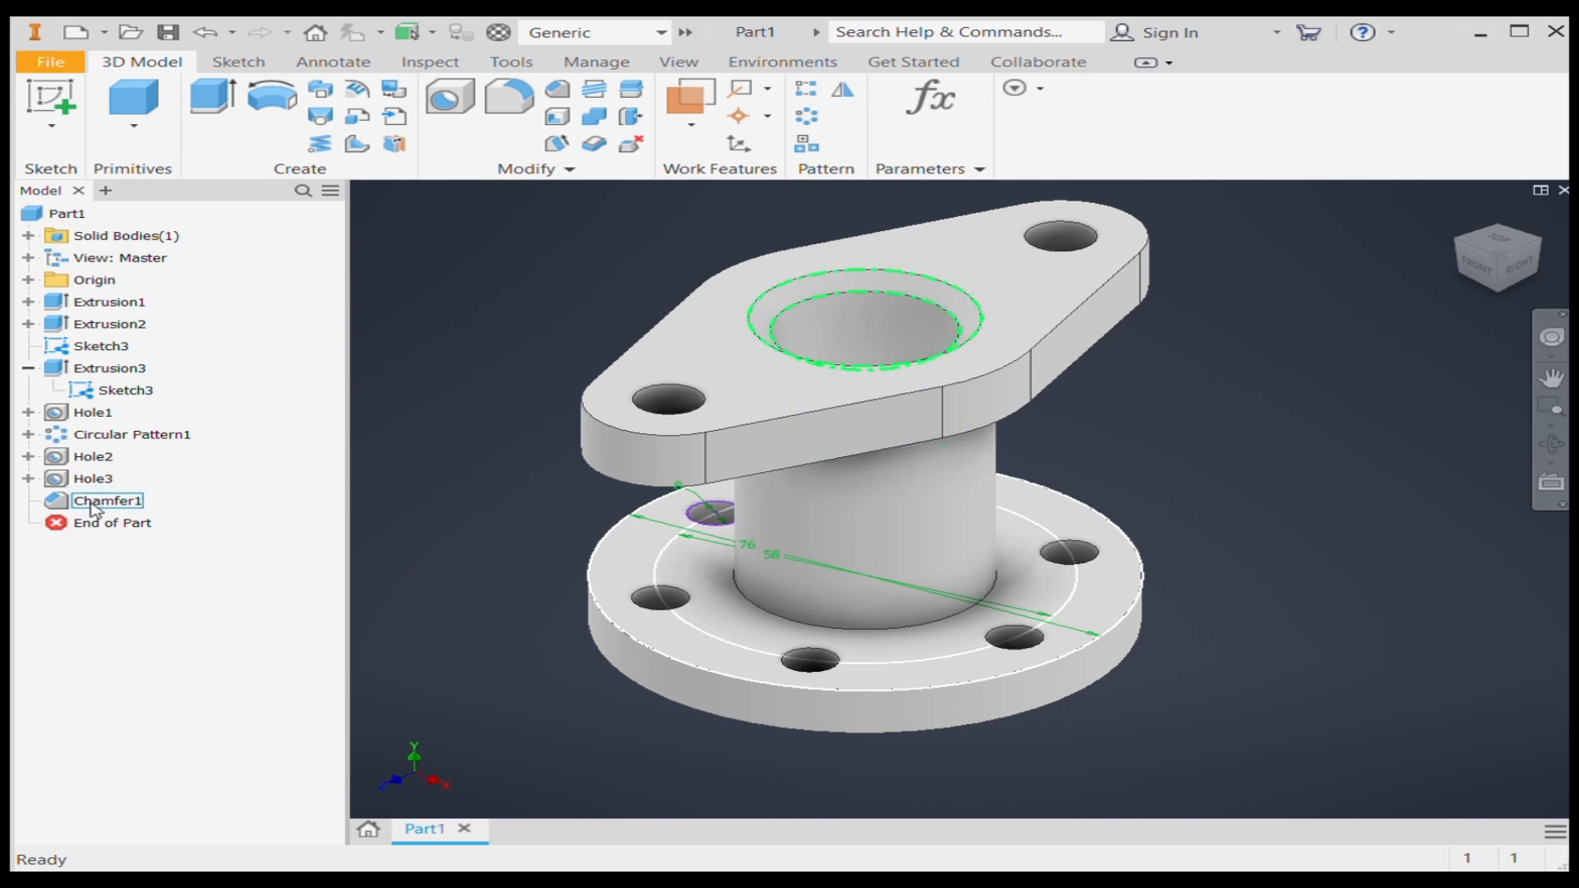
left_click(120, 391)
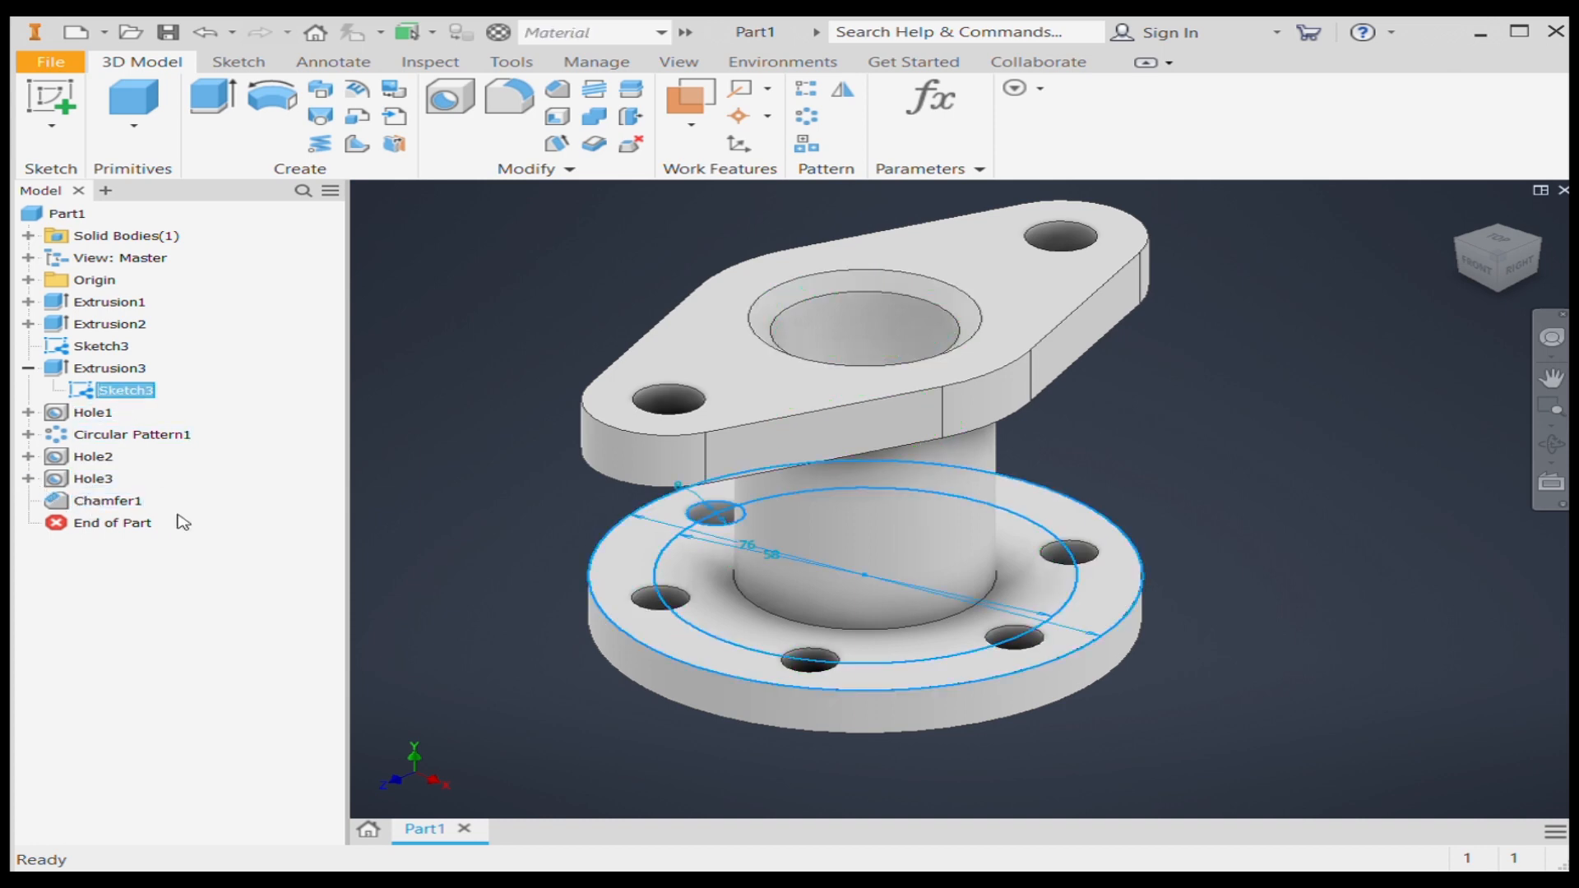
left_click(199, 613)
- Select the whole part and give it a yellow appearance
scroll(670, 518, "up", 5)
left_click(1500, 293)
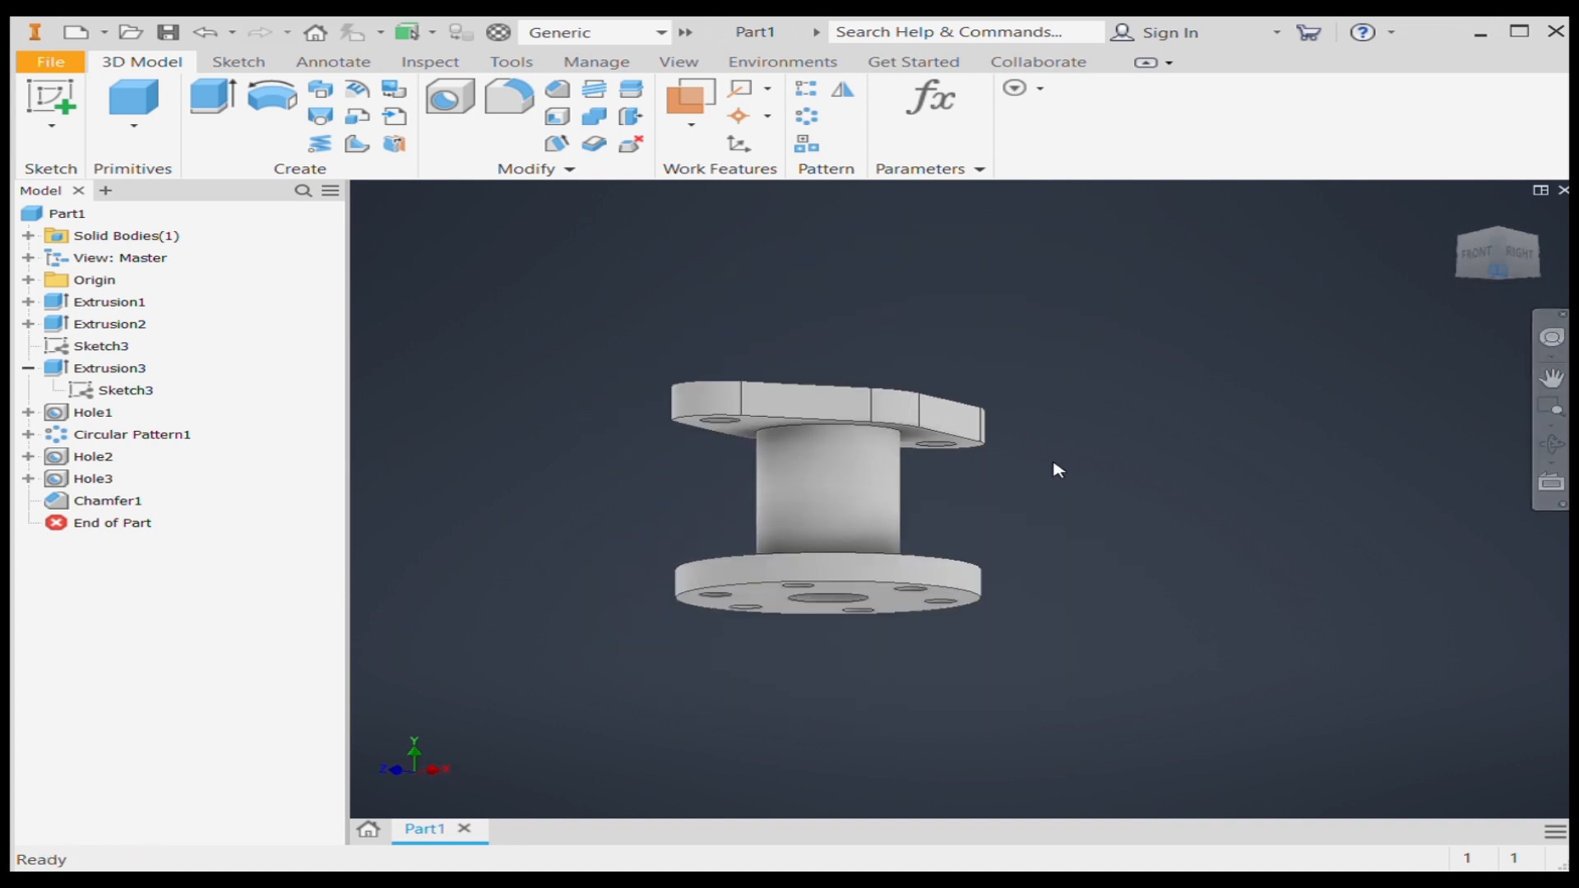
scroll(747, 547, "up", 3)
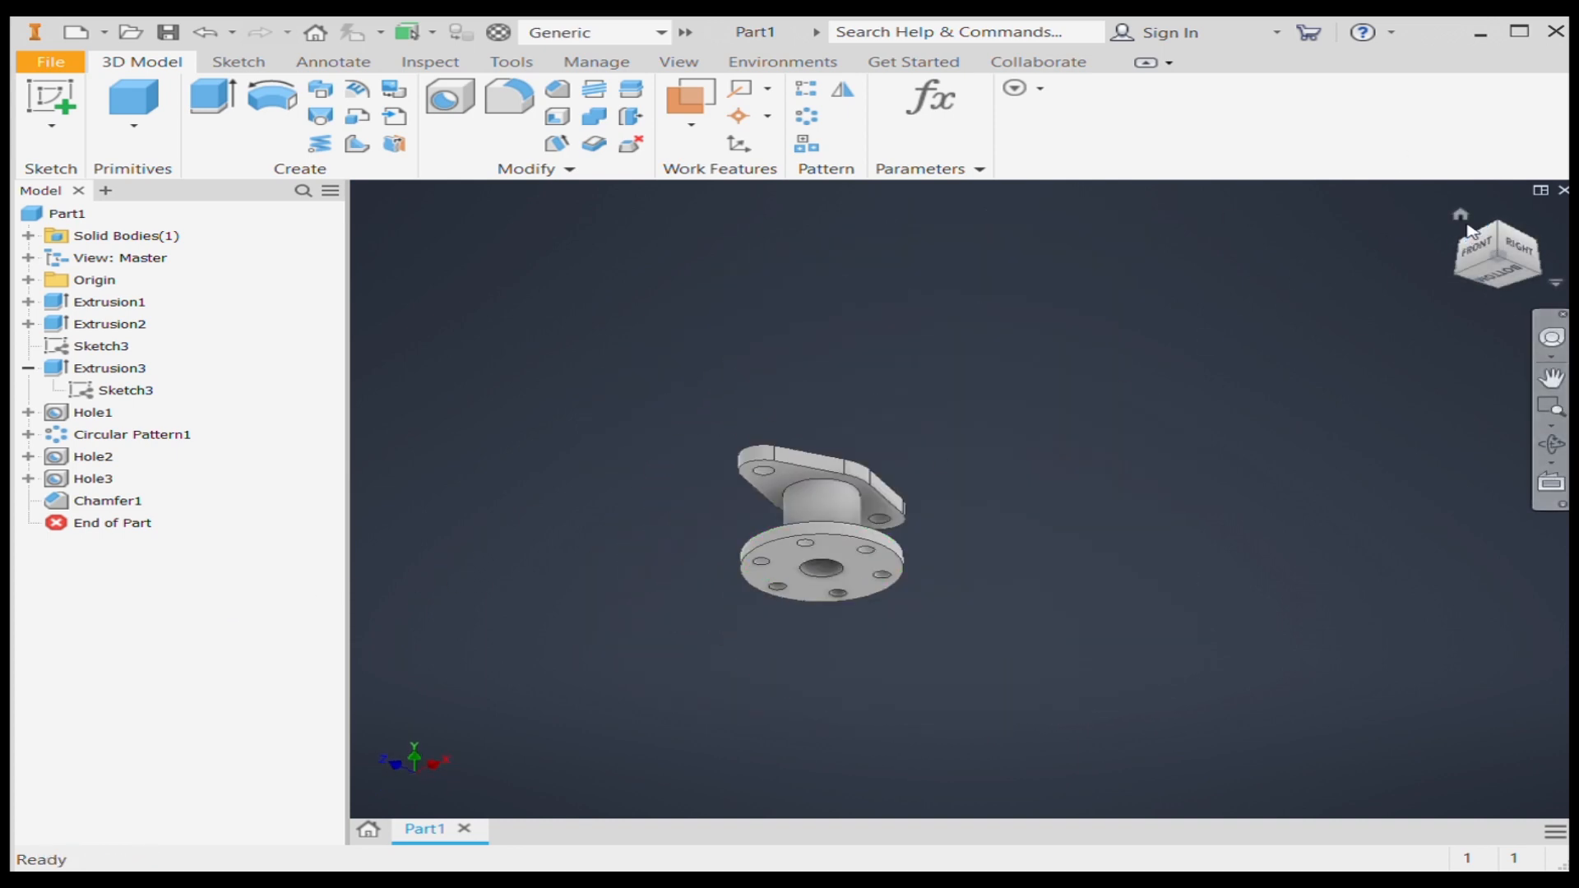
left_click(1458, 218)
scroll(805, 350, "up", 3)
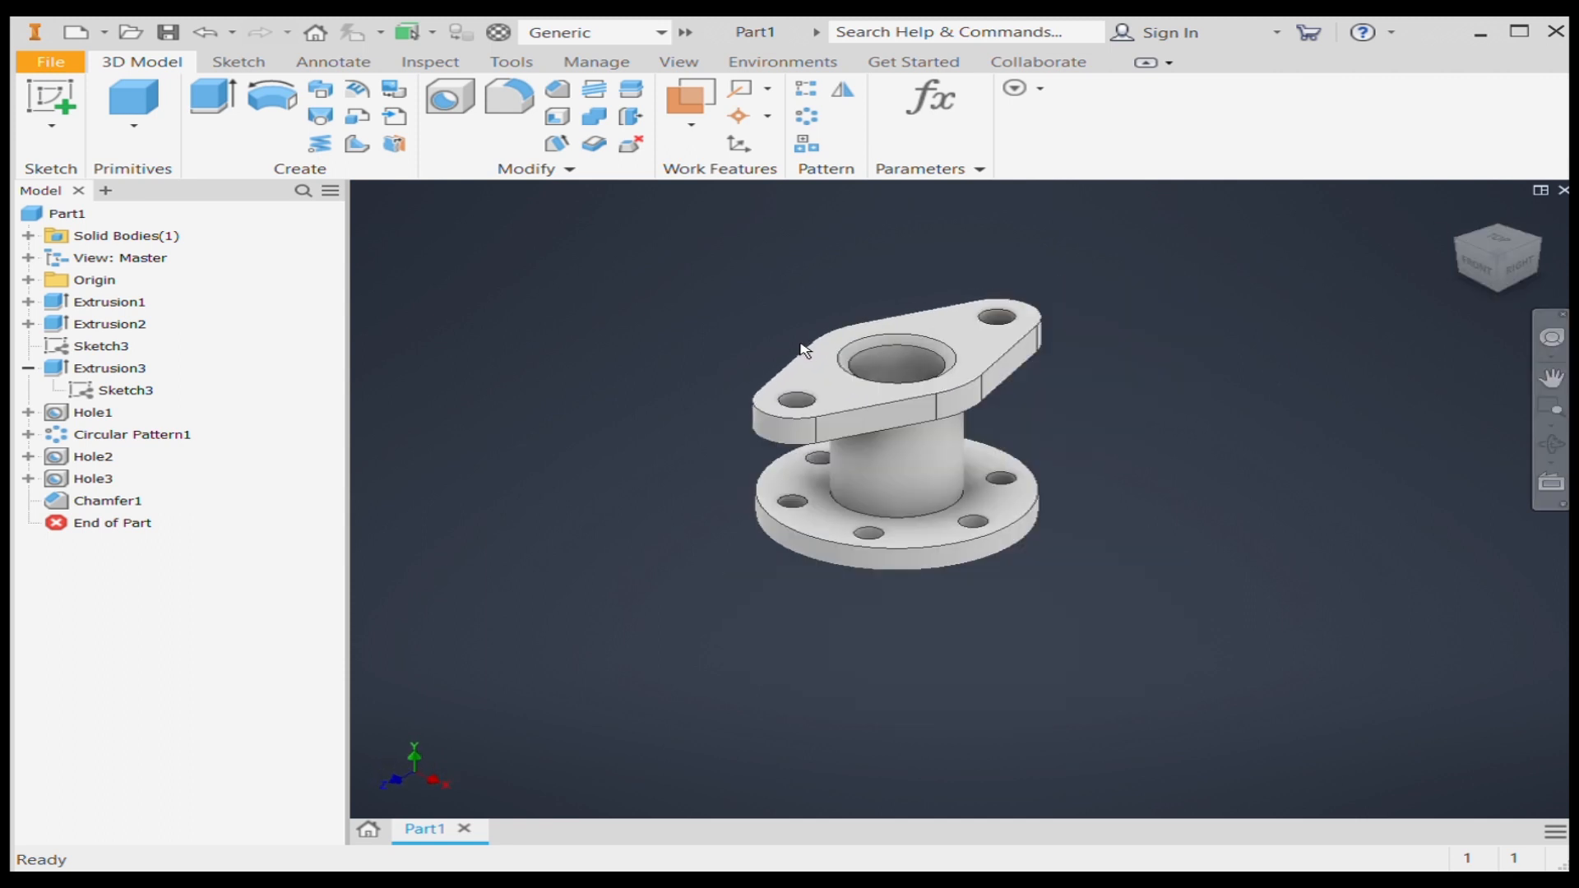
left_click_drag(701, 226, 1184, 621)
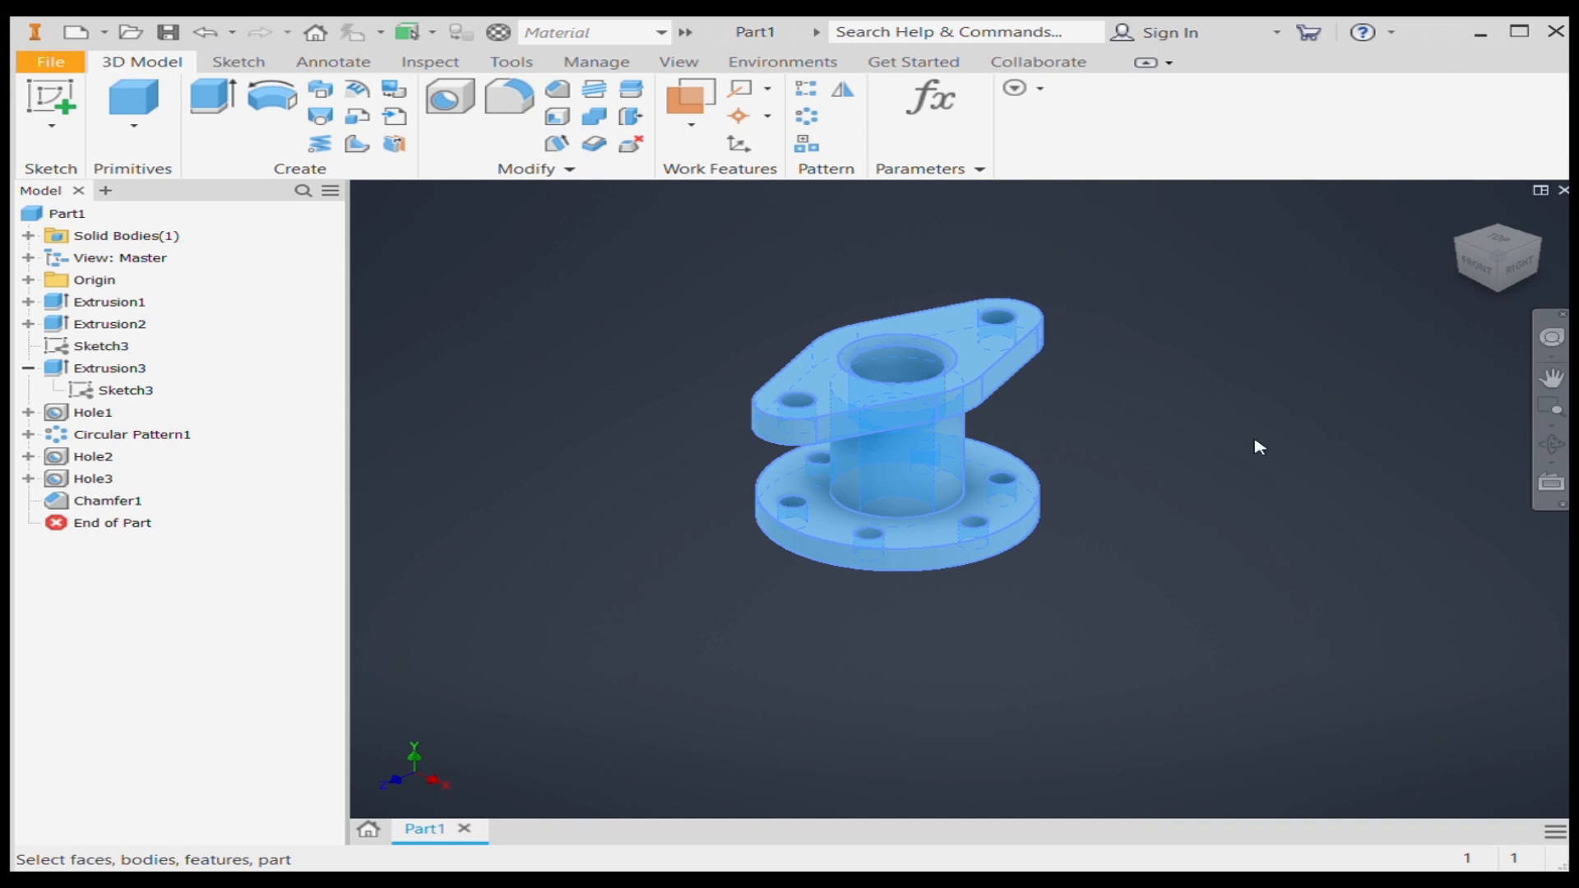
scroll(1468, 503, "down", 5)
scroll(1402, 500, "up", 3)
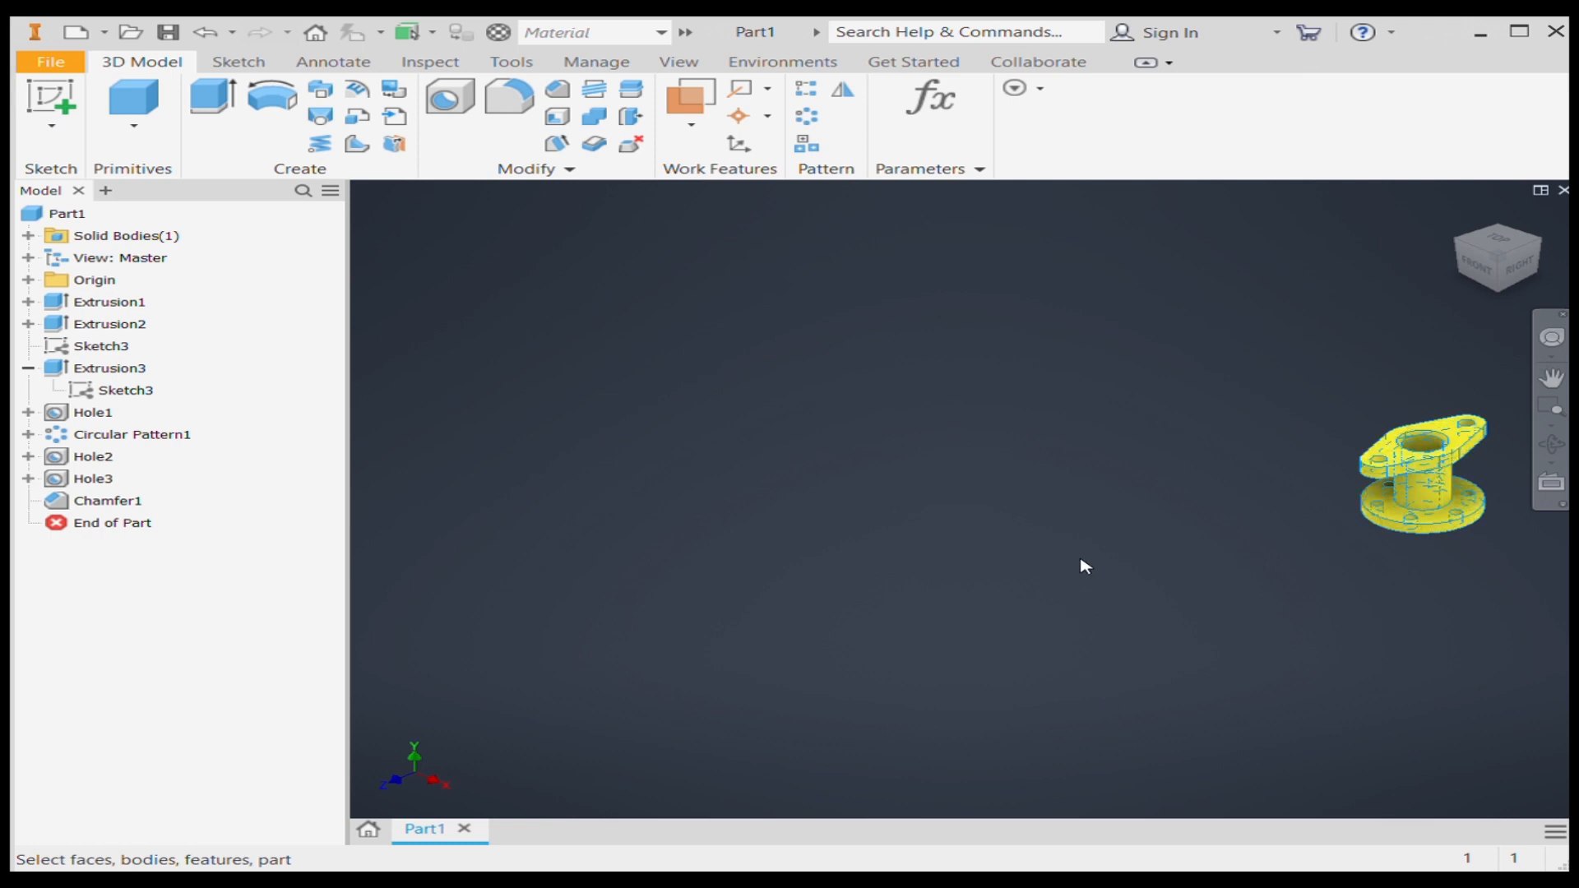
left_click(1147, 569)
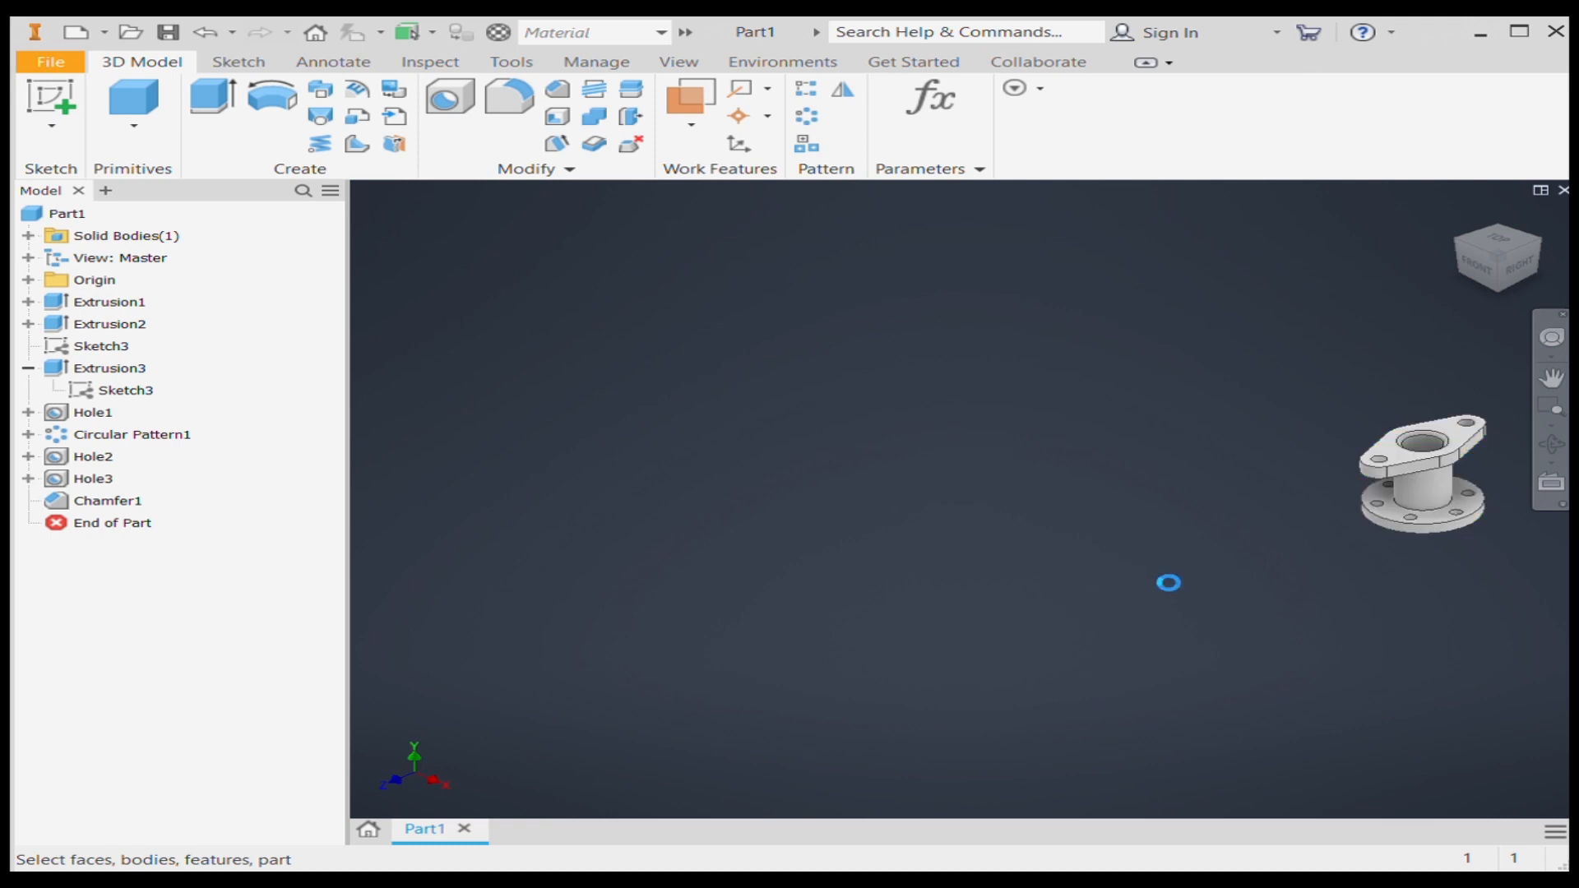
key("ctrl+a")
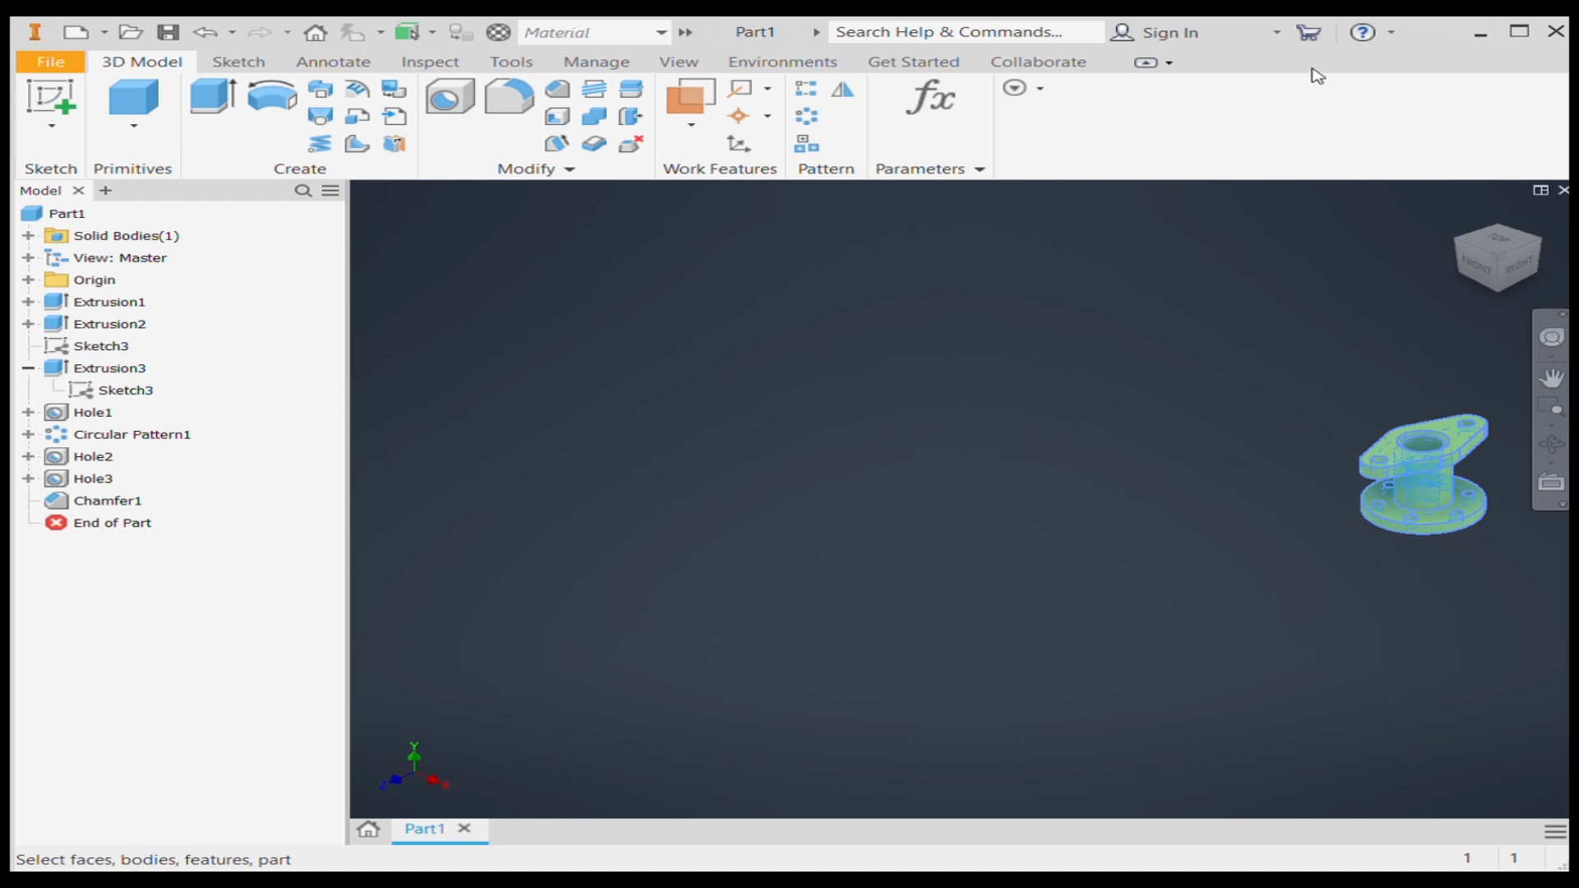
key("Escape")
middle_click_drag(1265, 567, 840, 586)
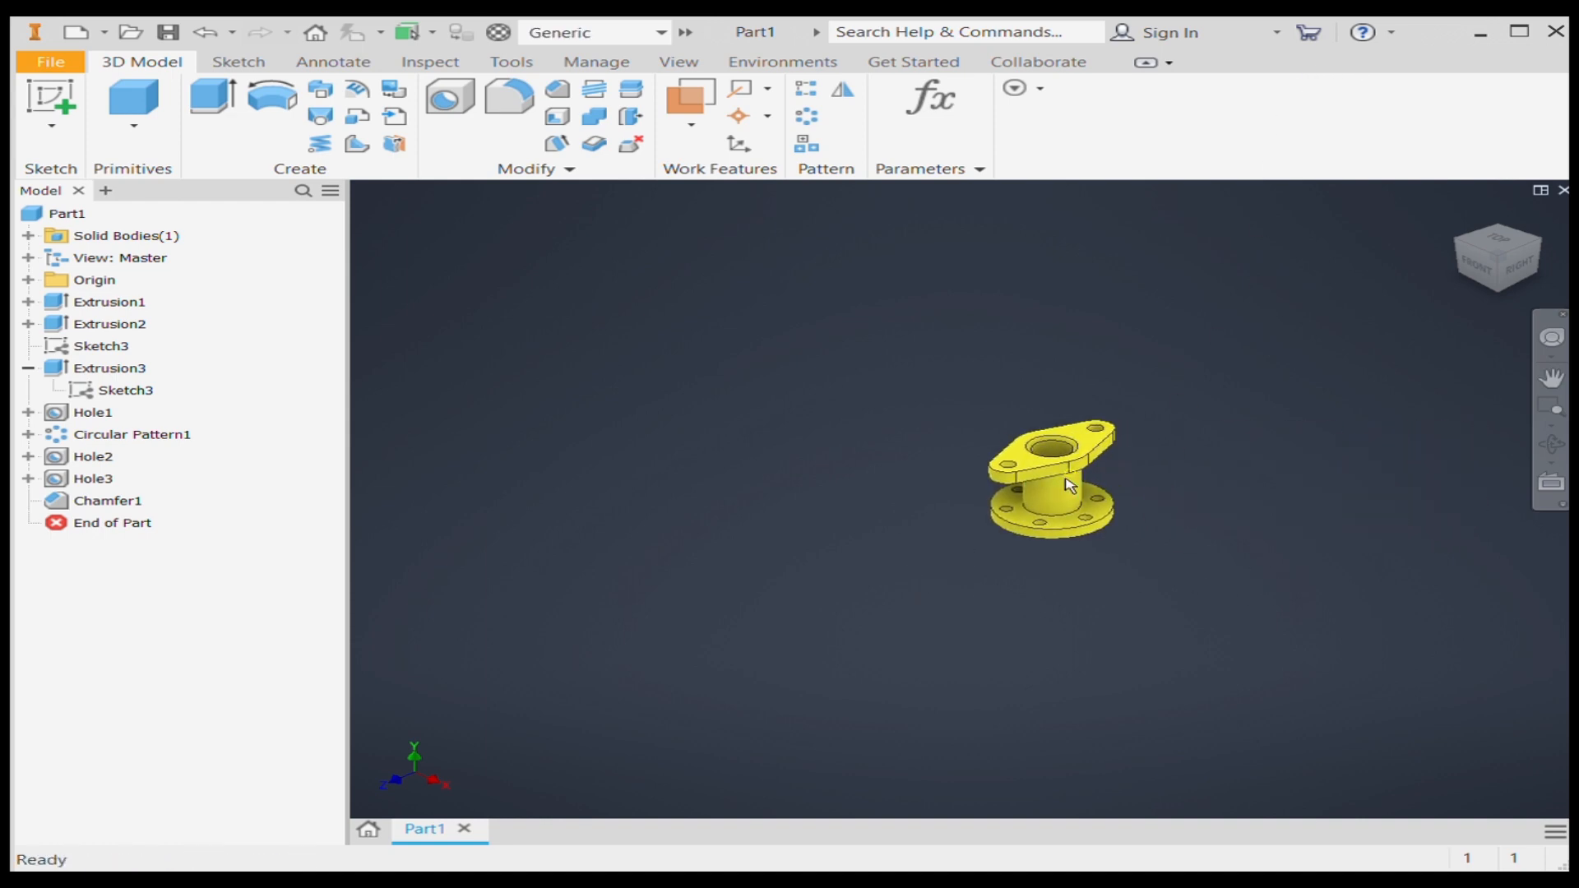
- Examine the yellow part up close and from the adjacent isometric corner
scroll(1065, 480, "up", 7)
scroll(833, 531, "down", 2)
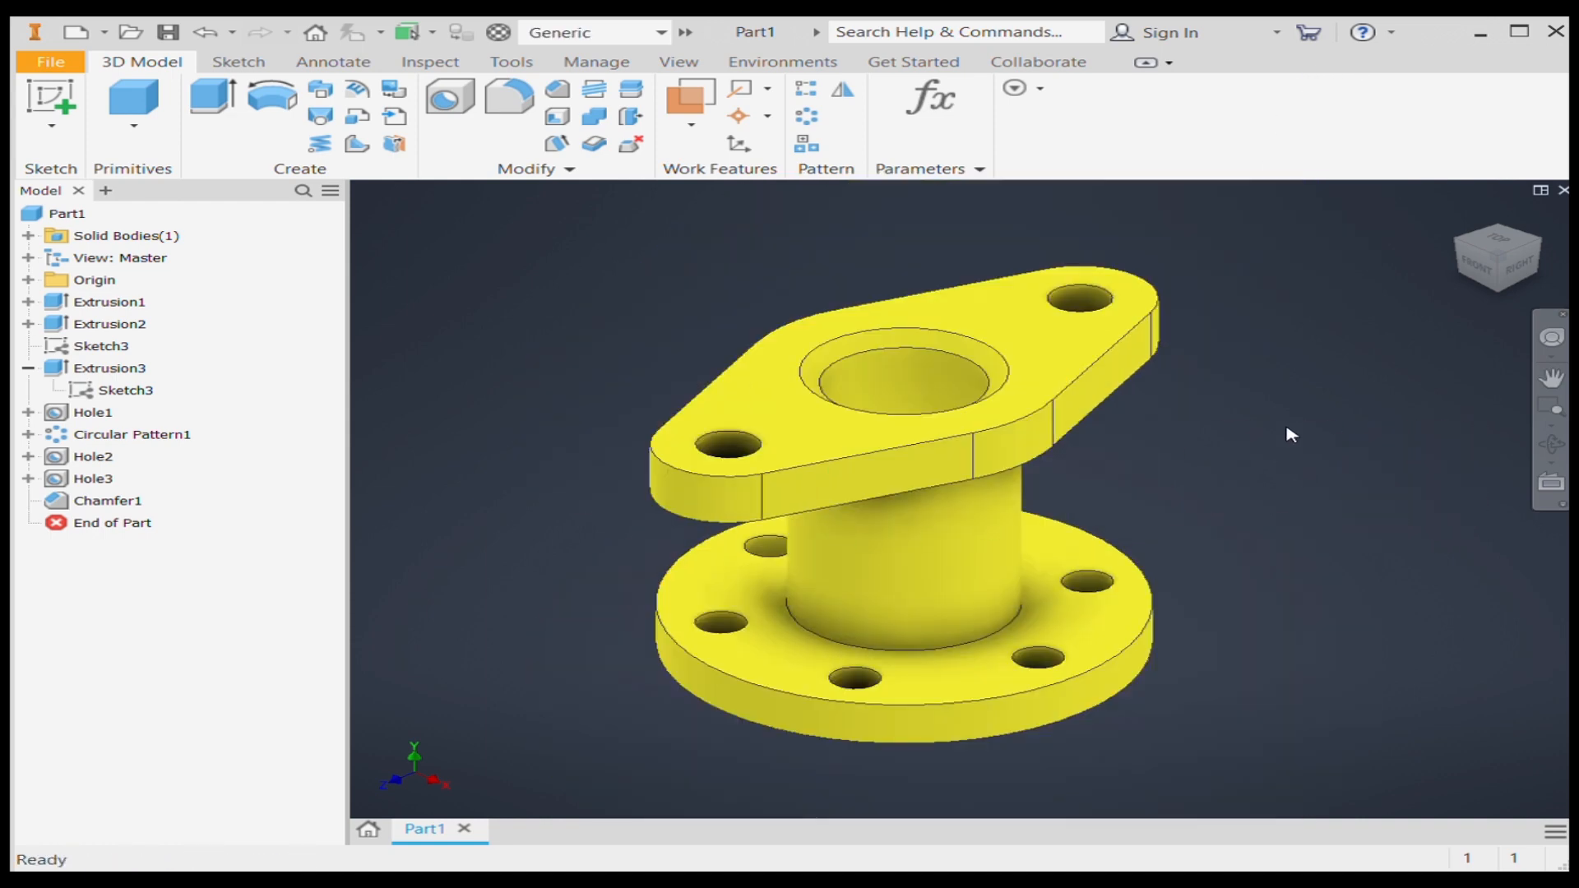
left_click(1540, 244)
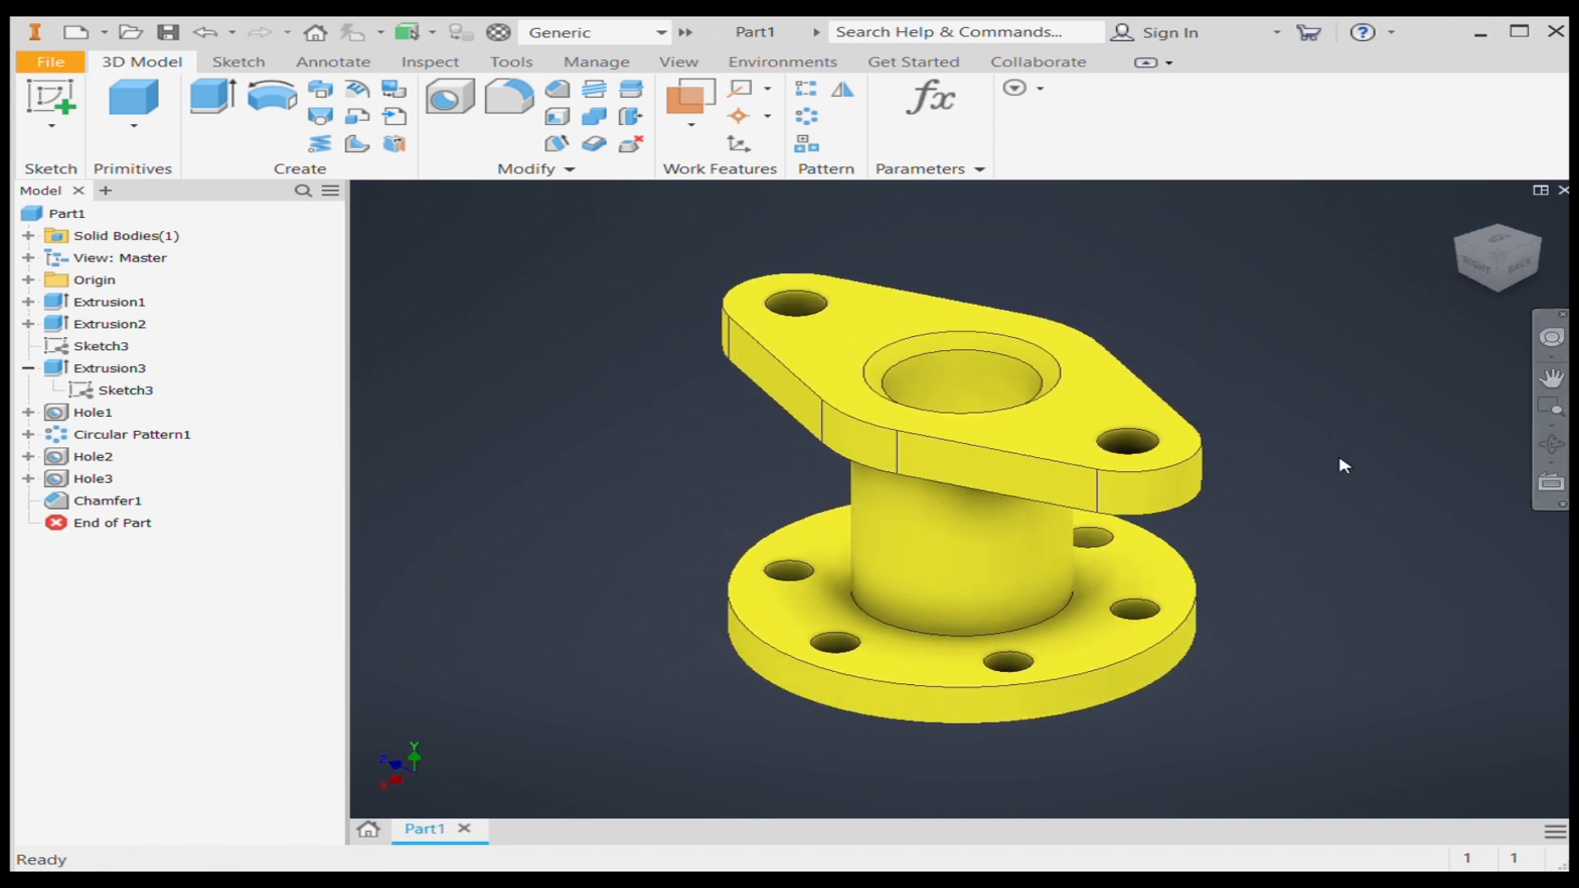
scroll(1333, 465, "up", 4)
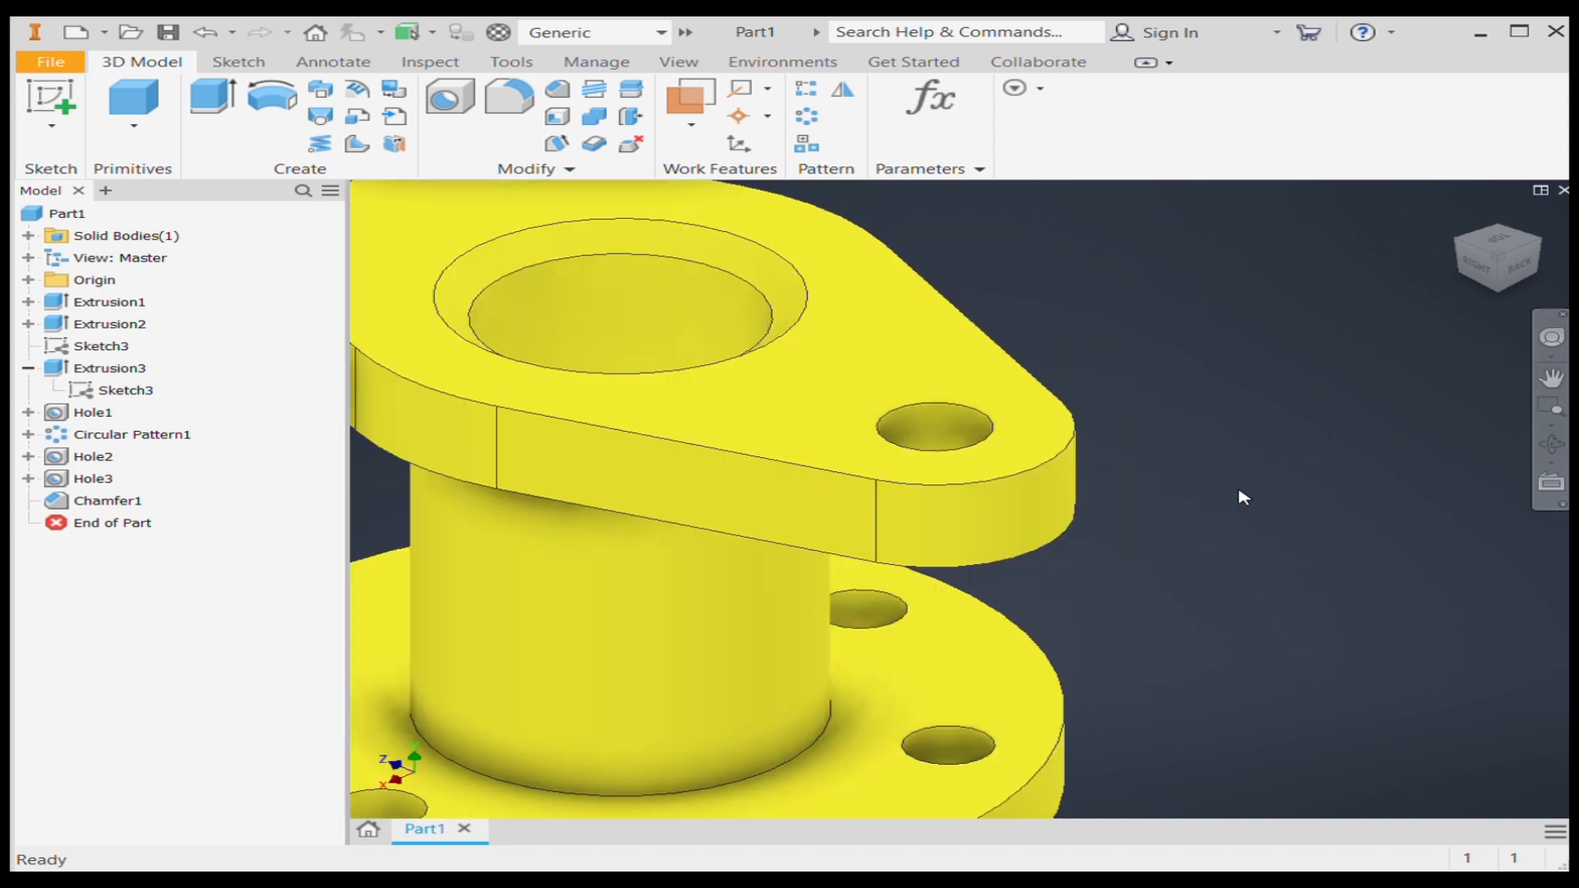
scroll(1238, 501, "down", 3)
middle_click_drag(1232, 524, 1303, 535)
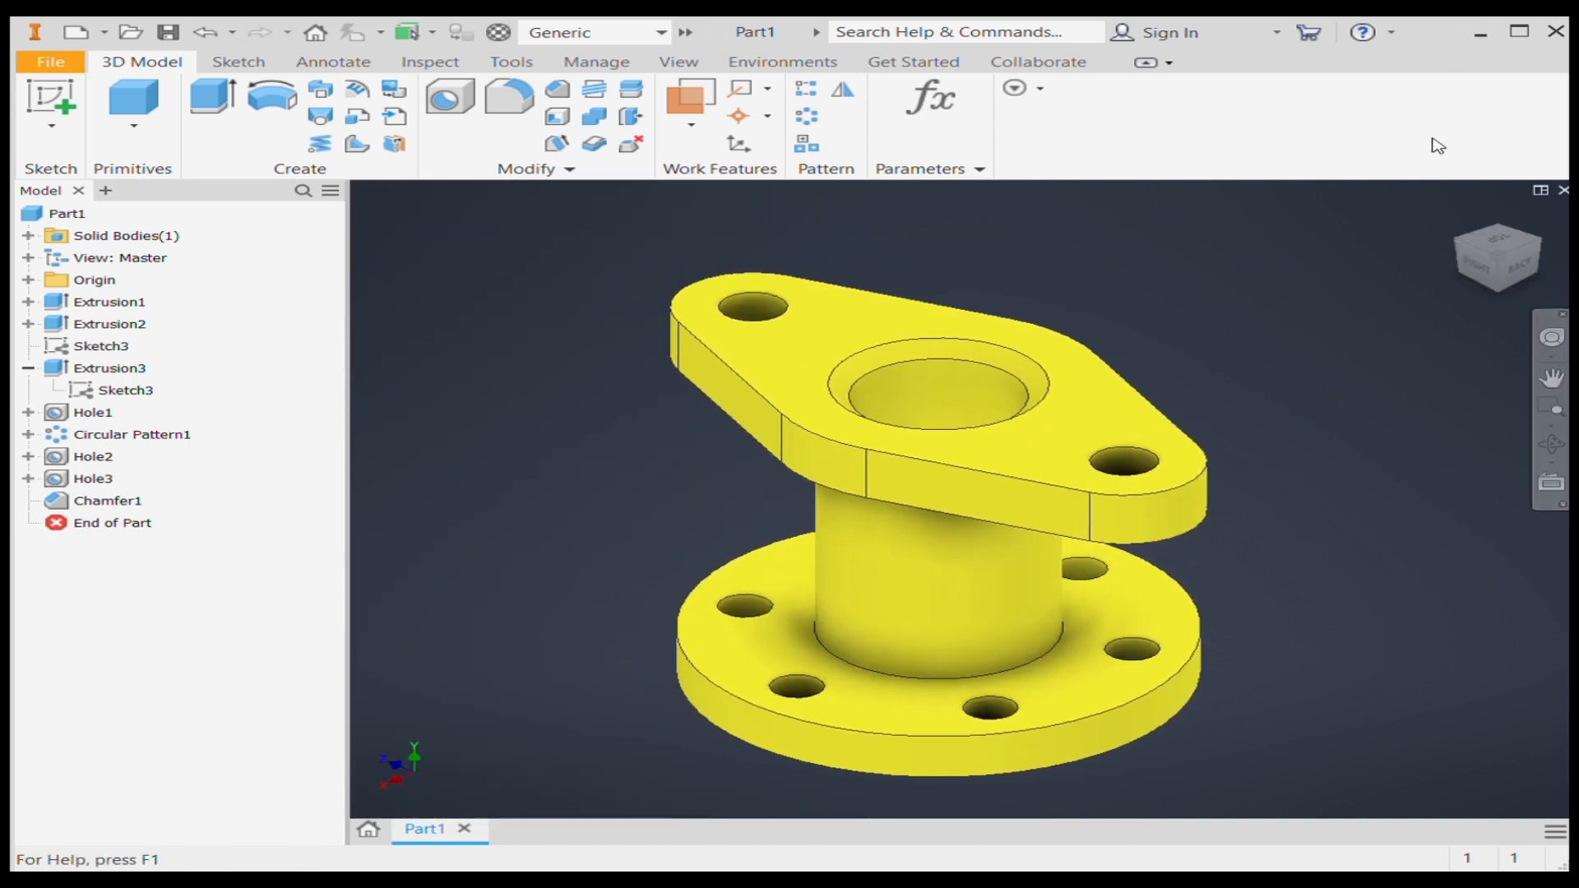